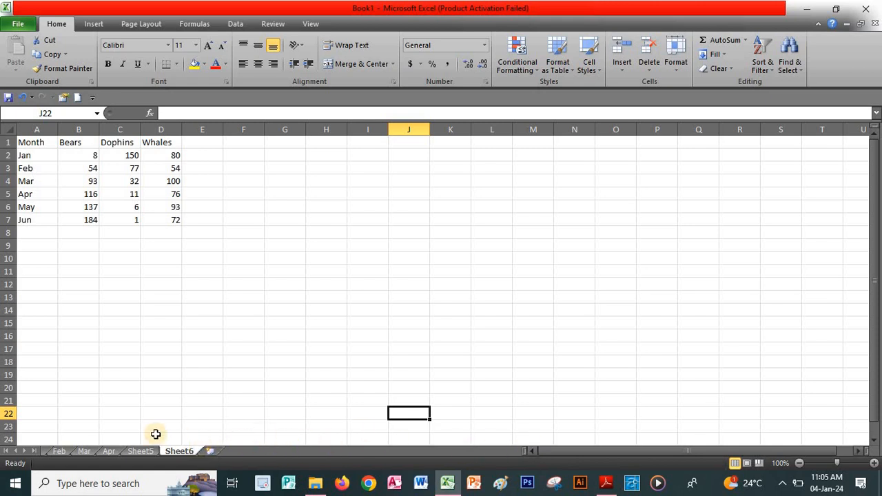
Step: Insert a new blank worksheet and move it directly in front of the Feb sheet
left_click(60, 452)
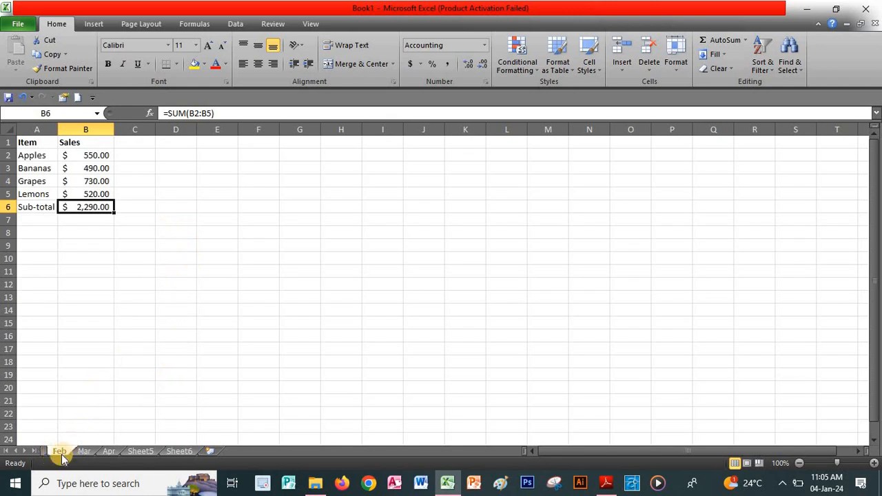
left_click(212, 452)
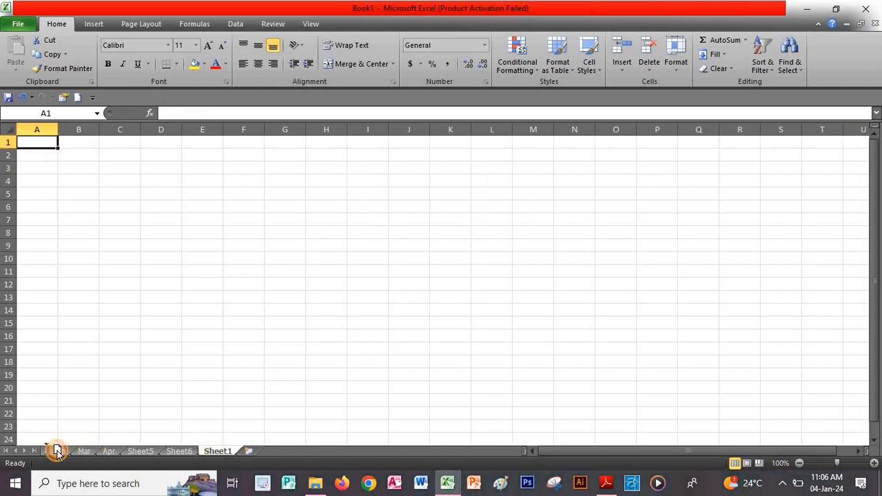
left_click_drag(50, 454, 53, 456)
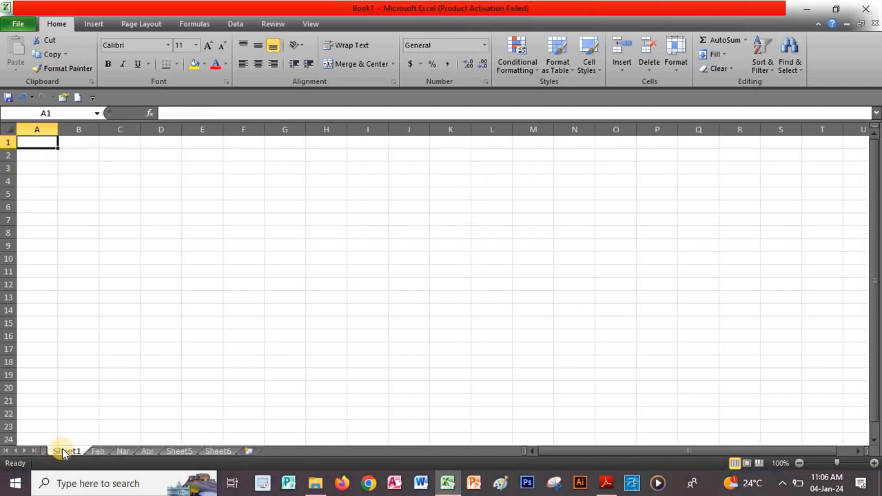
Step: Try to rename the new worksheet as Jan
double_click(64, 451)
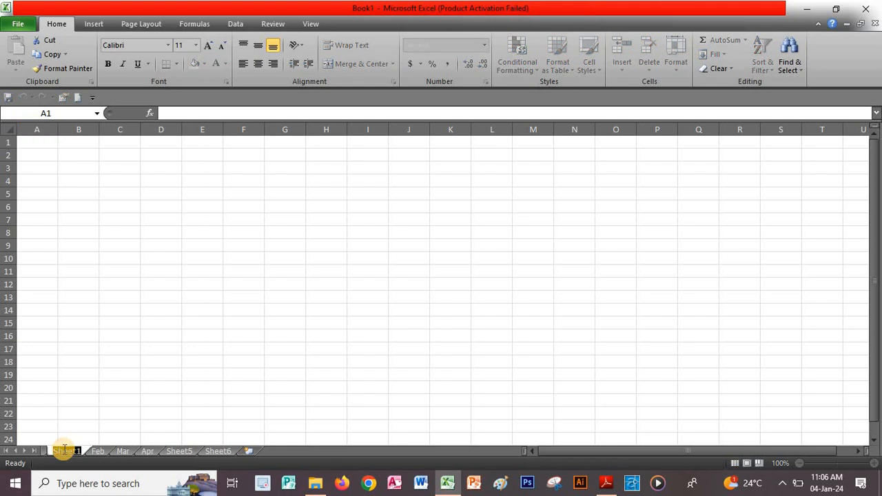
type("Jan")
key("Return")
double_click(57, 449)
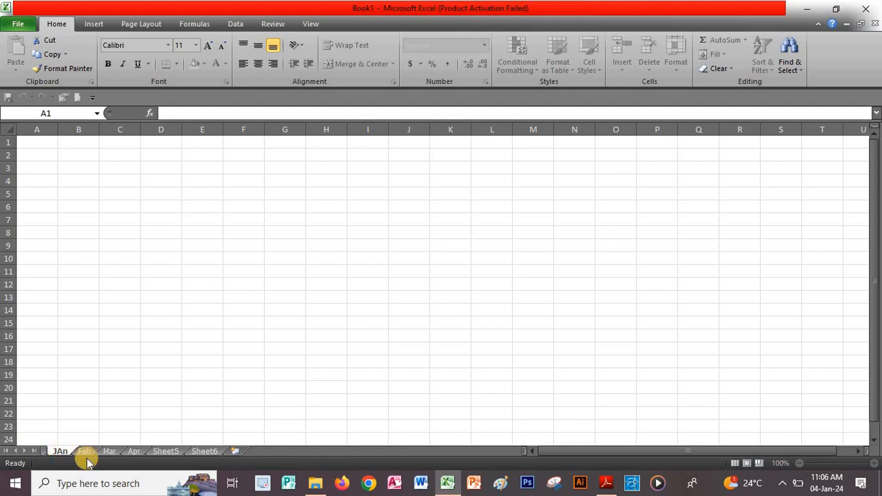
key("BackSpace")
type("a")
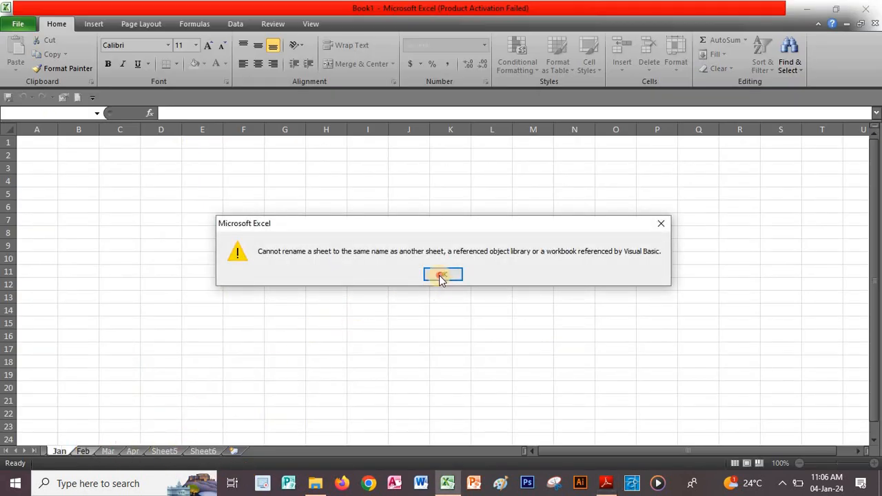
left_click(442, 274)
left_click(102, 437)
key("Return")
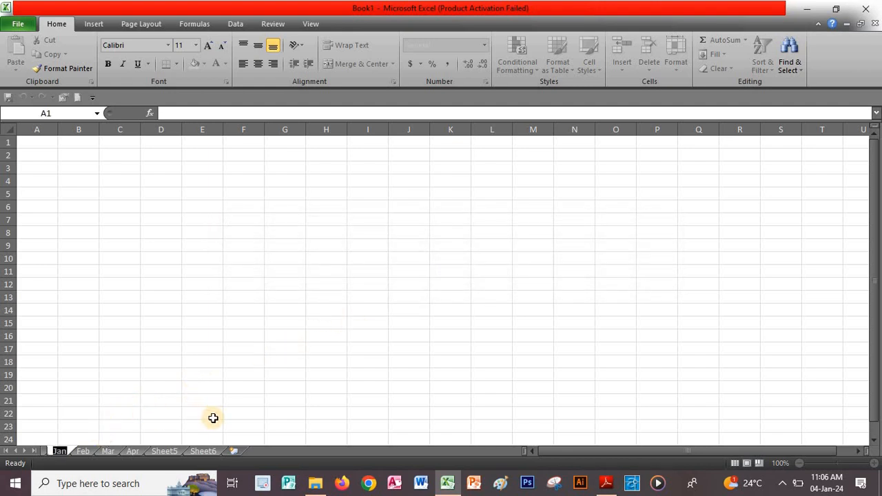
Step: Rename the new blank worksheet as dd and delete it from the workbook
type("dd")
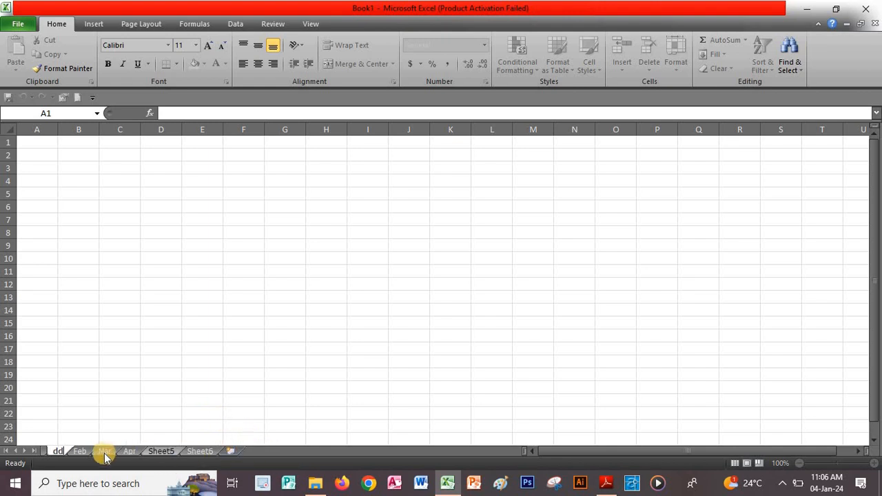
left_click(103, 419)
right_click(60, 451)
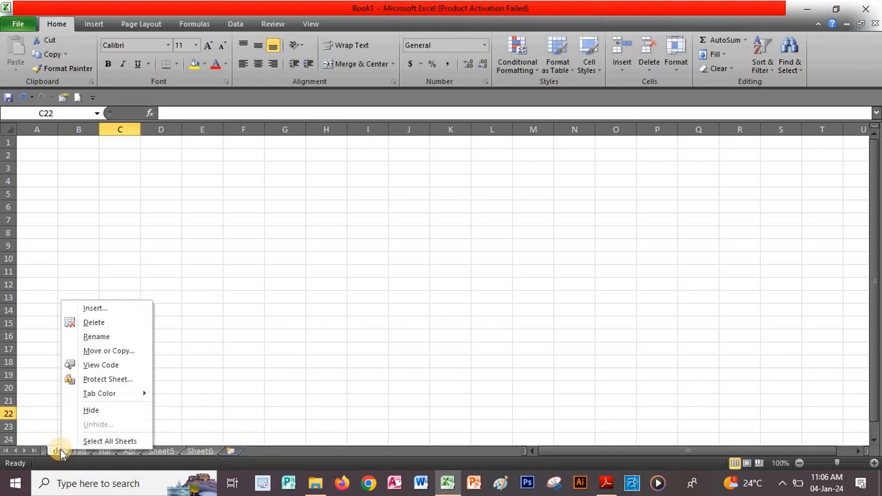
left_click(92, 323)
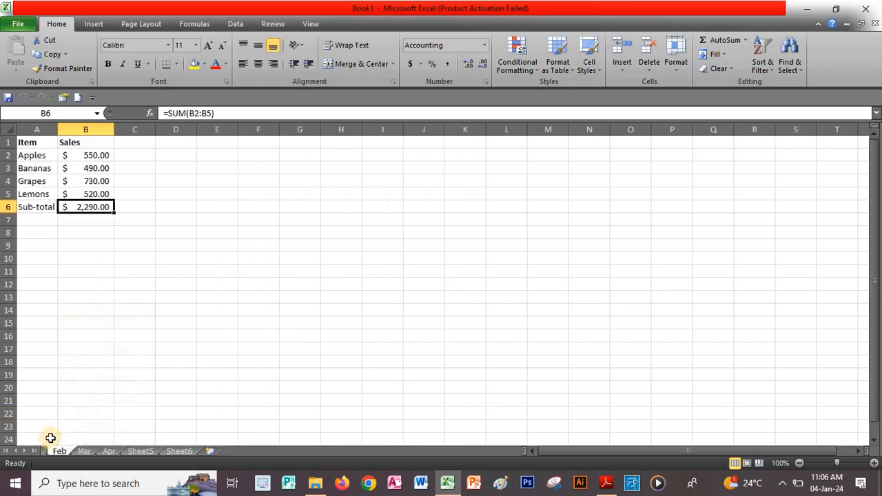
Step: Open the original Jan sheet, switch to Adobe Reader and read the monthly sales tables and grand total formulas in the PDF
left_click(15, 452)
left_click(53, 451)
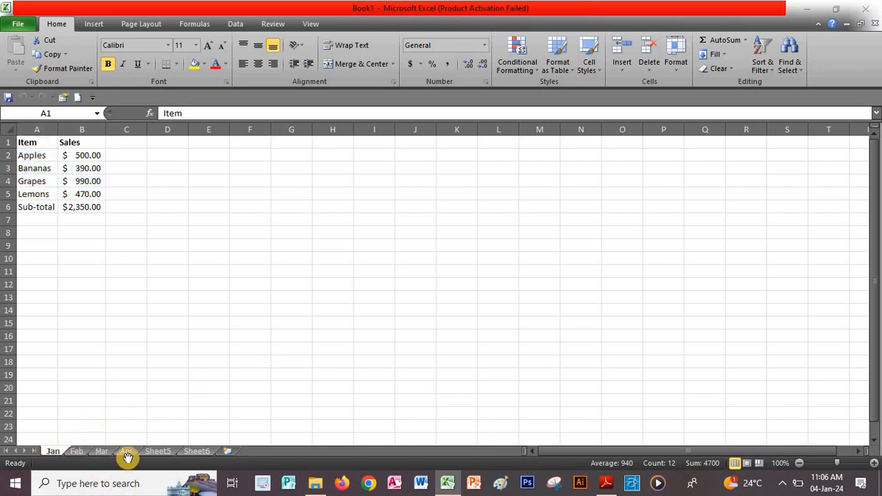
key("alt+Tab")
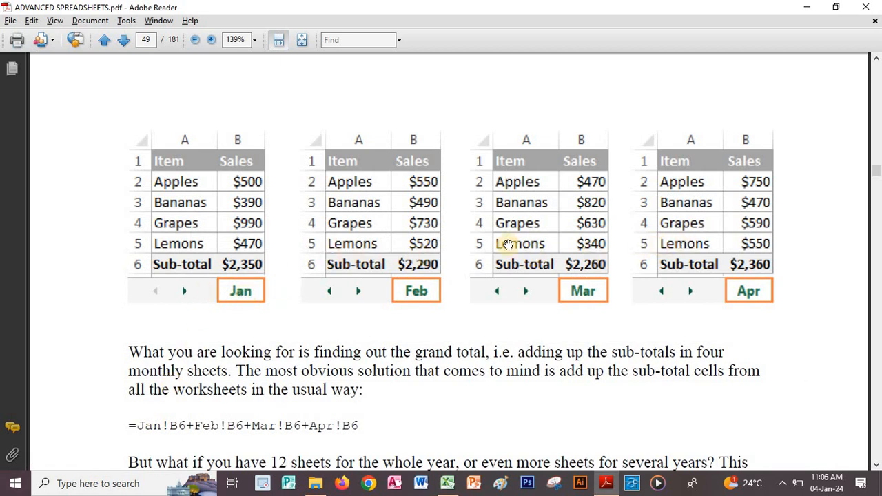
left_click_drag(384, 359, 393, 260)
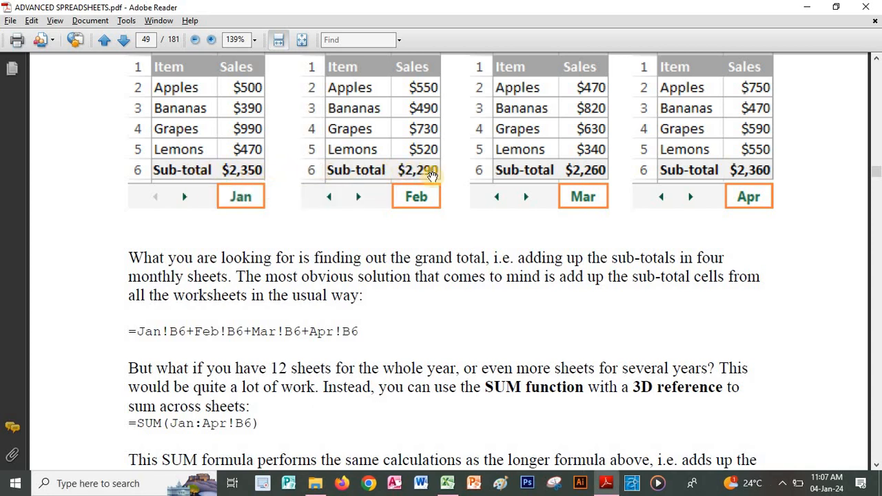
Step: Switch back to Excel and bold the Sub-total label and amount in A6:B6 on the Jan and Feb sheets
key("alt+Tab")
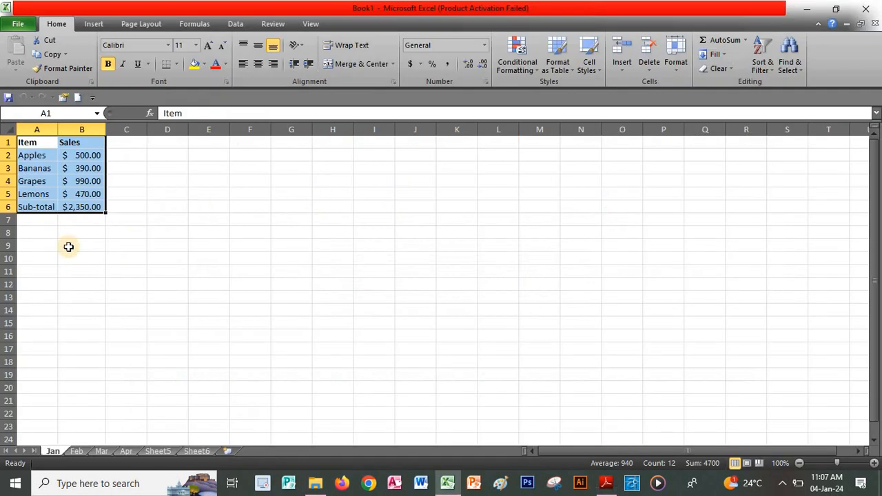
left_click(90, 220)
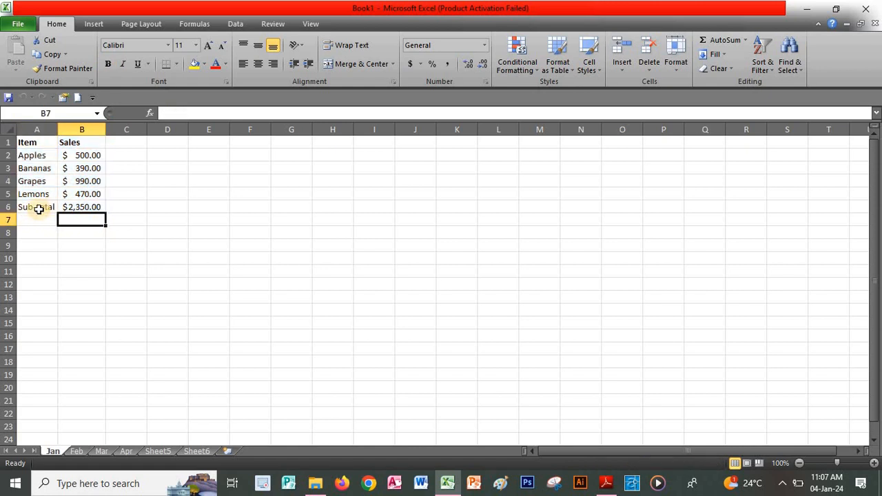
left_click_drag(47, 210, 72, 207)
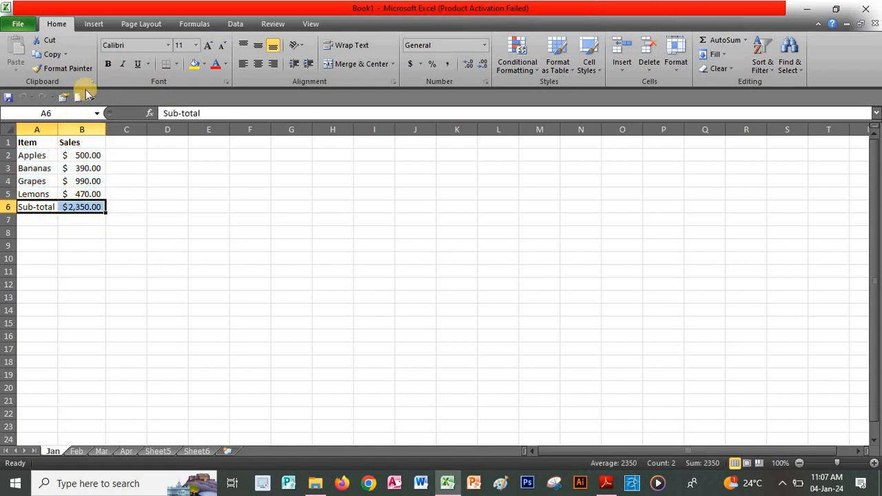
left_click(106, 64)
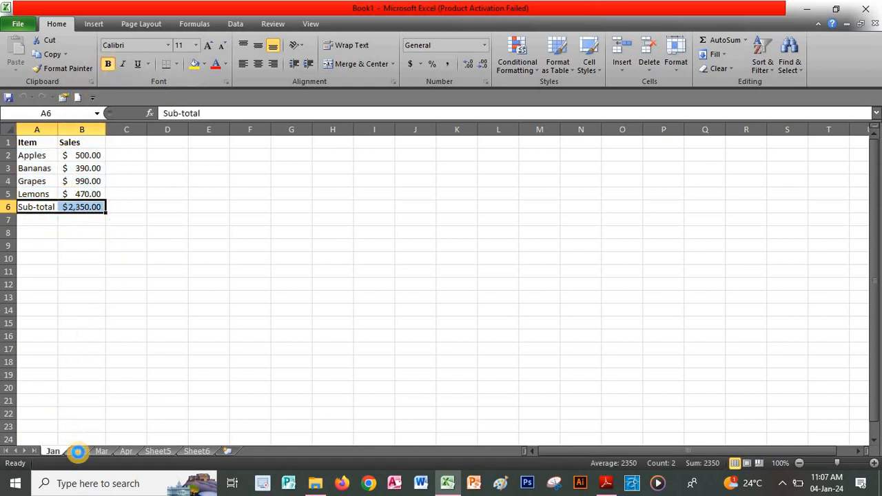
left_click(78, 455)
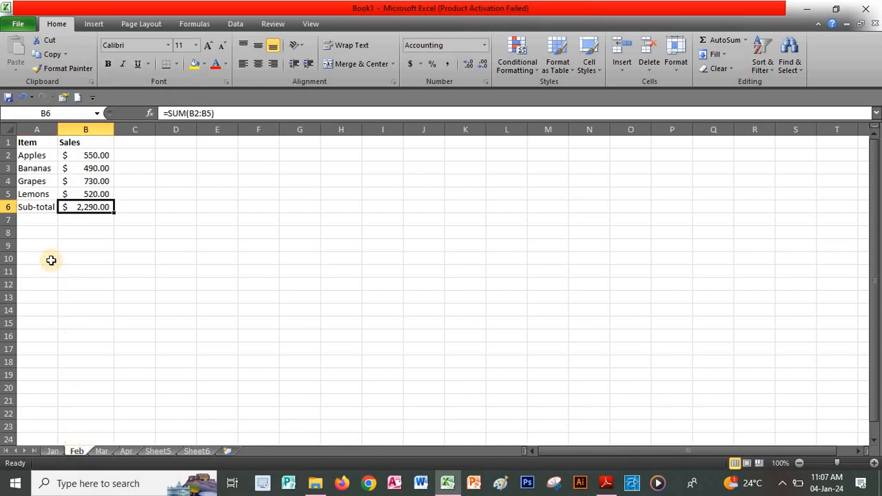
left_click_drag(40, 209, 81, 208)
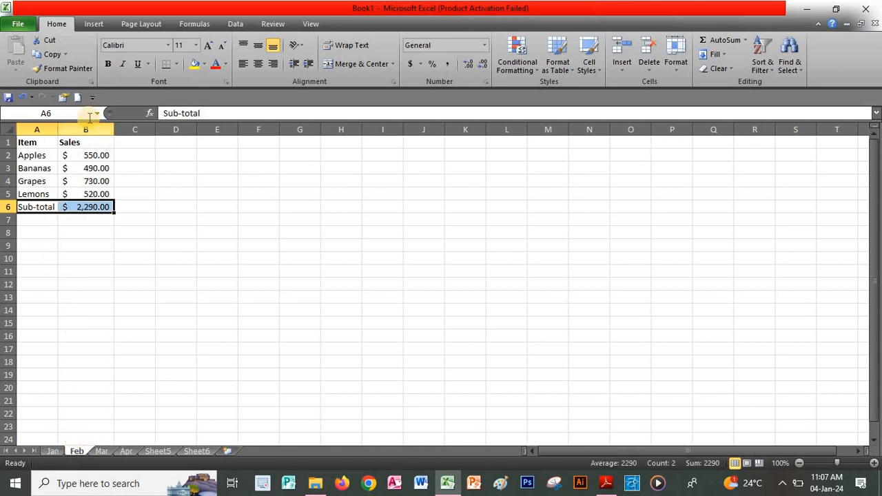
left_click(104, 69)
Step: Bold the Sub-total label and amount in A6:B6 on the Mar and Apr sheets
left_click(102, 451)
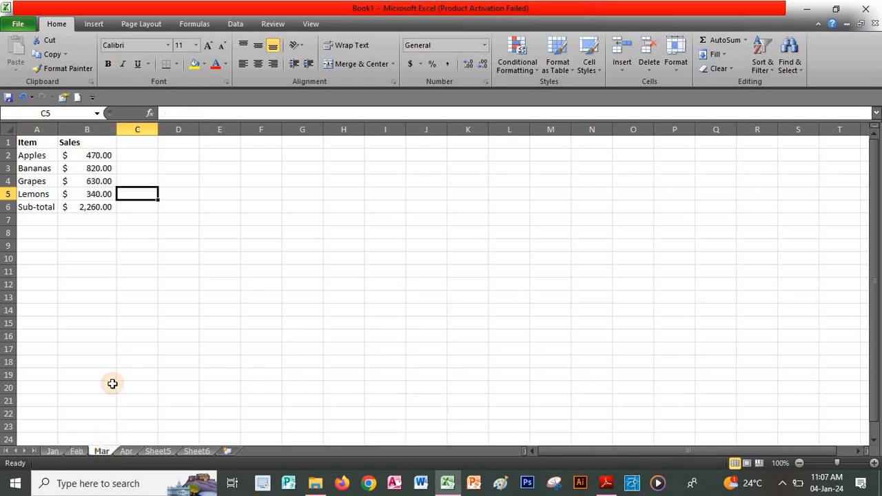
left_click_drag(55, 210, 82, 208)
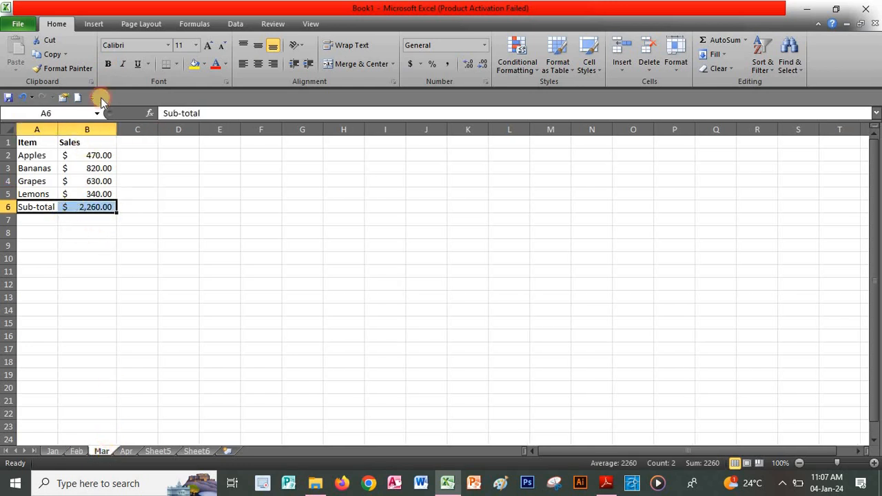
left_click(109, 63)
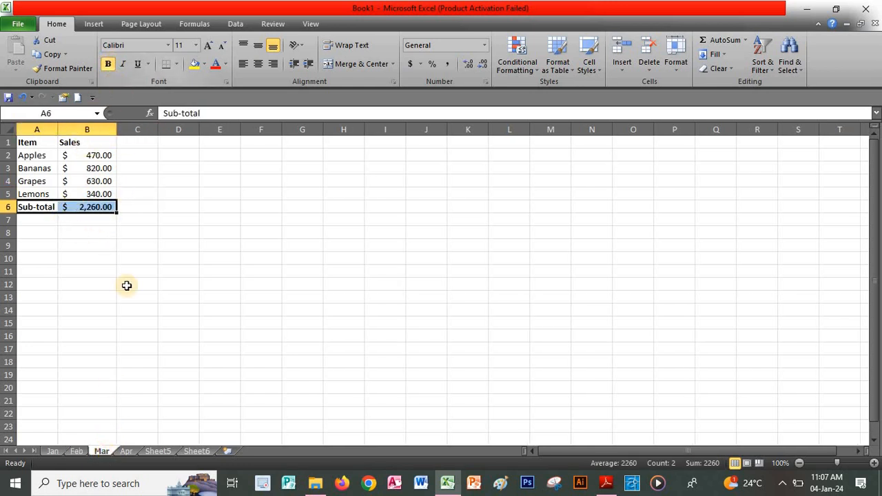
left_click(122, 452)
left_click_drag(44, 207, 72, 205)
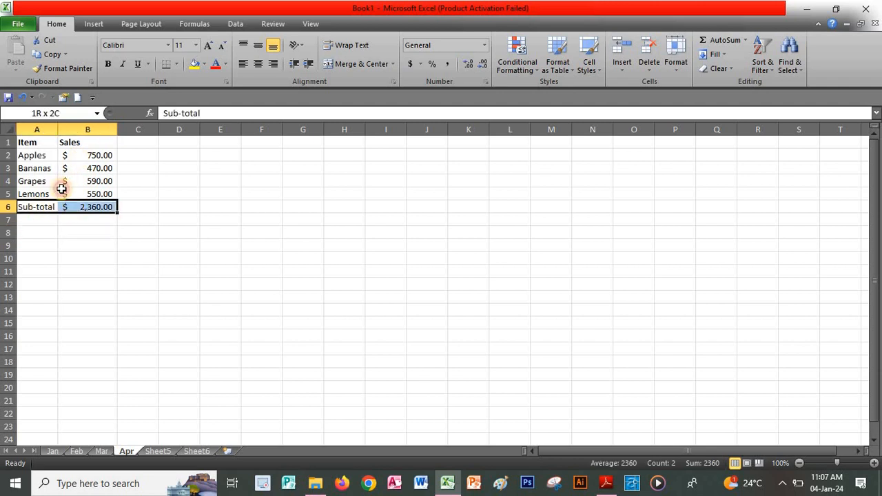
left_click(108, 64)
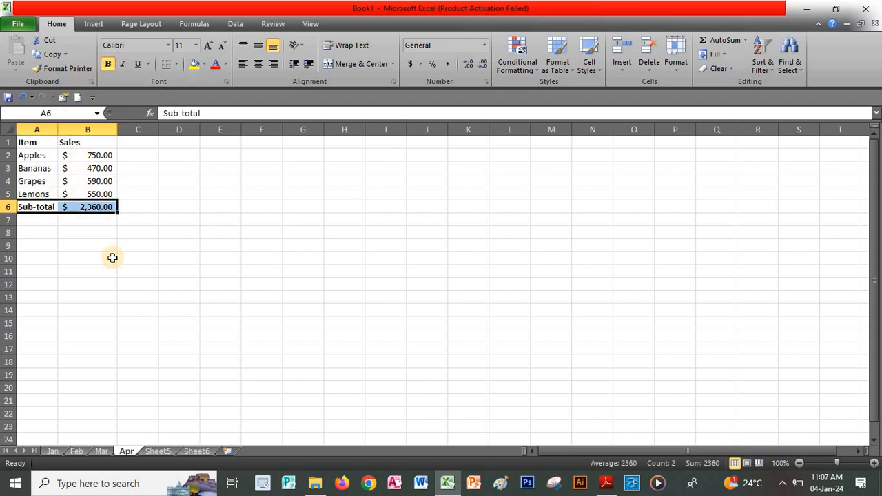
Step: Switch to Adobe Reader and copy the formula =Jan!B6+Feb!B6+Mar!B6+Apr!B6 from the PDF text using the Select Tool
key("alt+Tab")
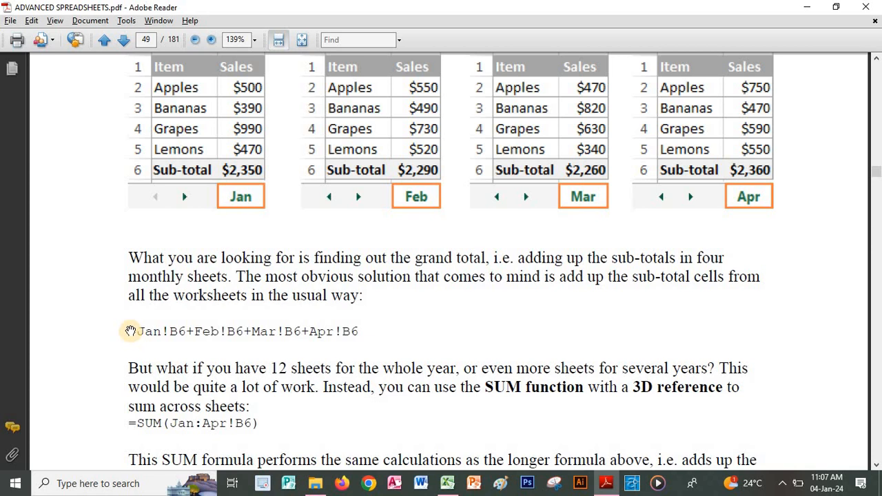
left_click(126, 20)
mouse_move(204, 36)
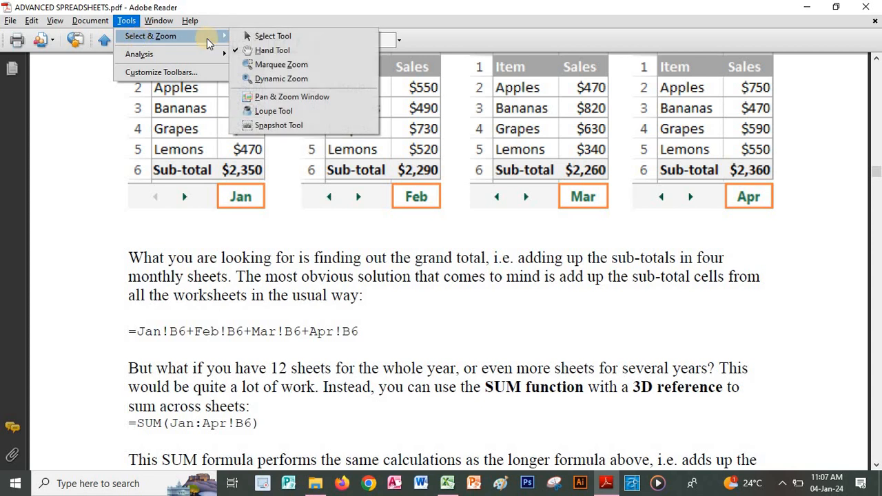
left_click(245, 35)
left_click_drag(127, 330, 360, 330)
key("ctrl+c")
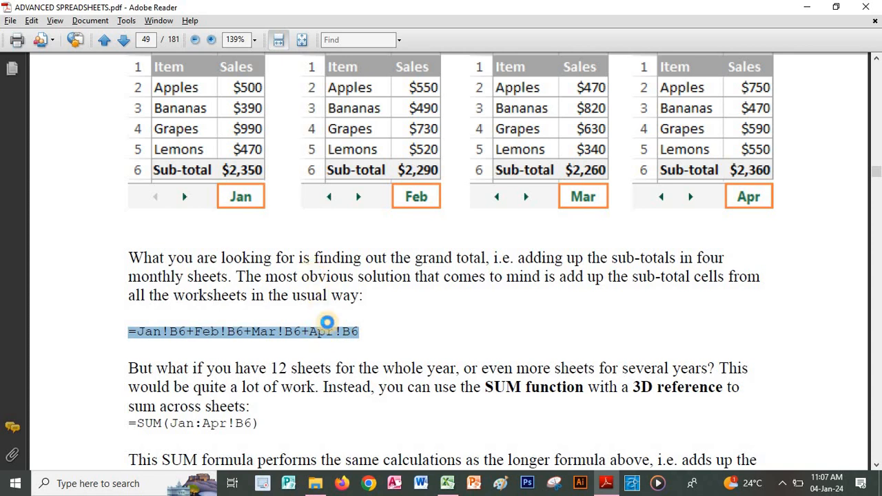
left_click_drag(382, 370, 382, 317)
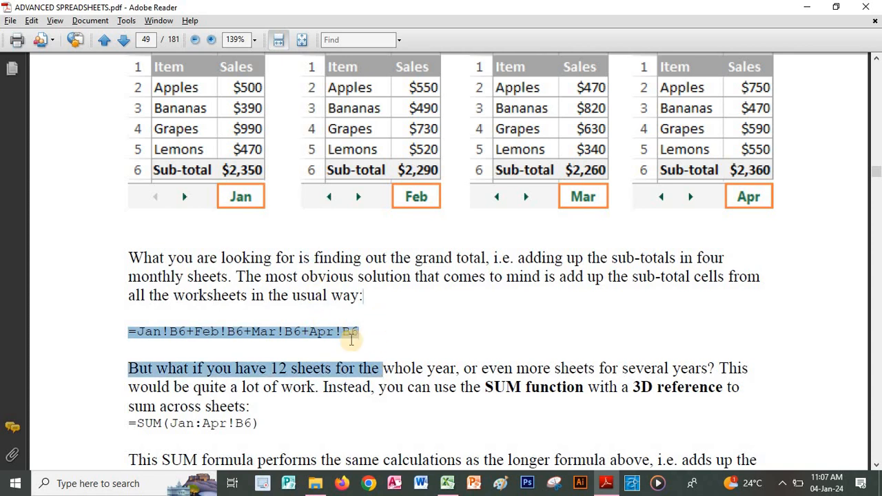
left_click(324, 335)
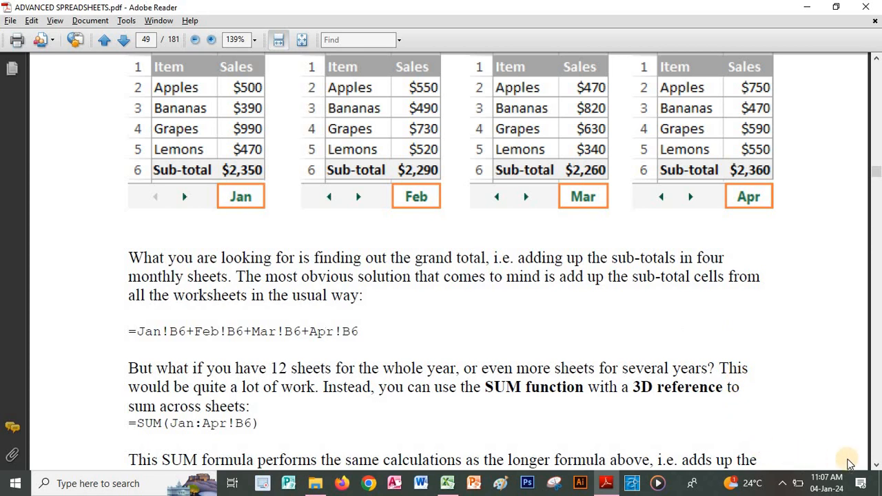
Step: Switch to Excel, add a new sheet named Summary and place it between the Mar and Apr sheets
left_click(876, 467)
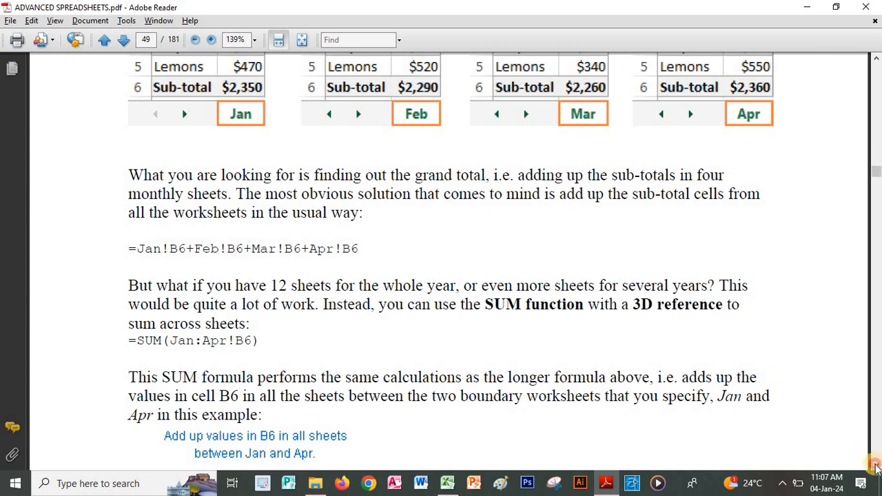
left_click(875, 467)
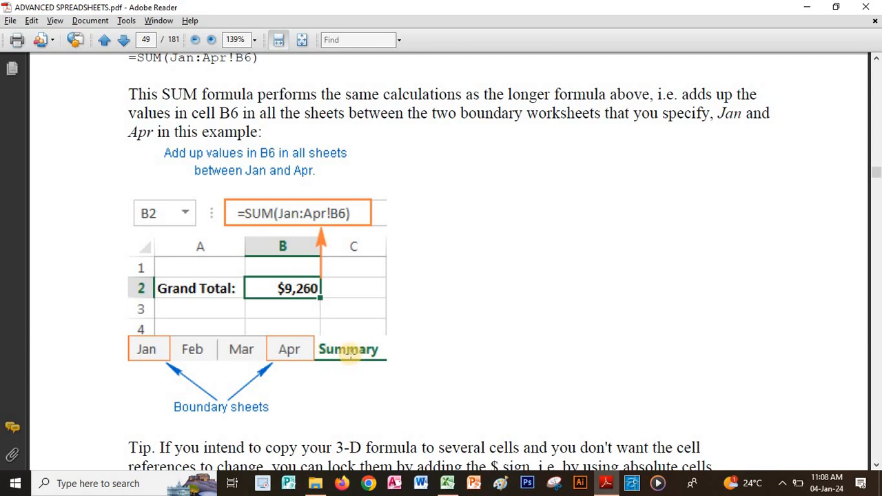
left_click(447, 483)
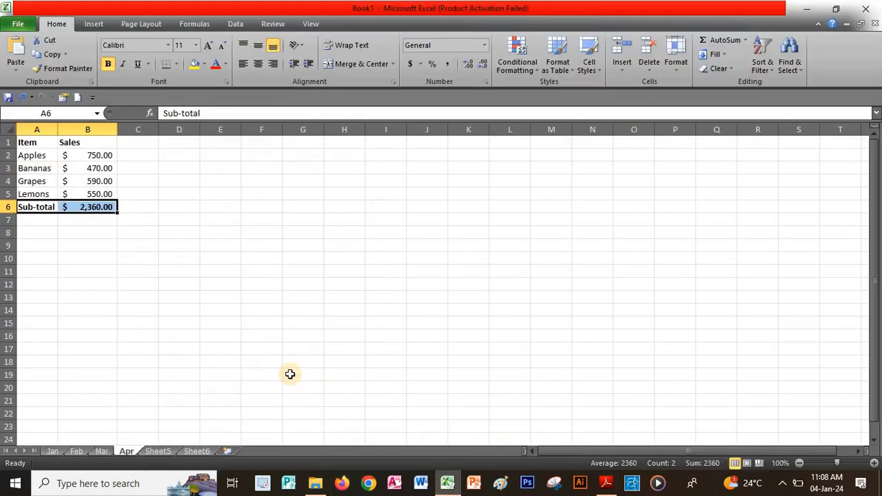
left_click(157, 451)
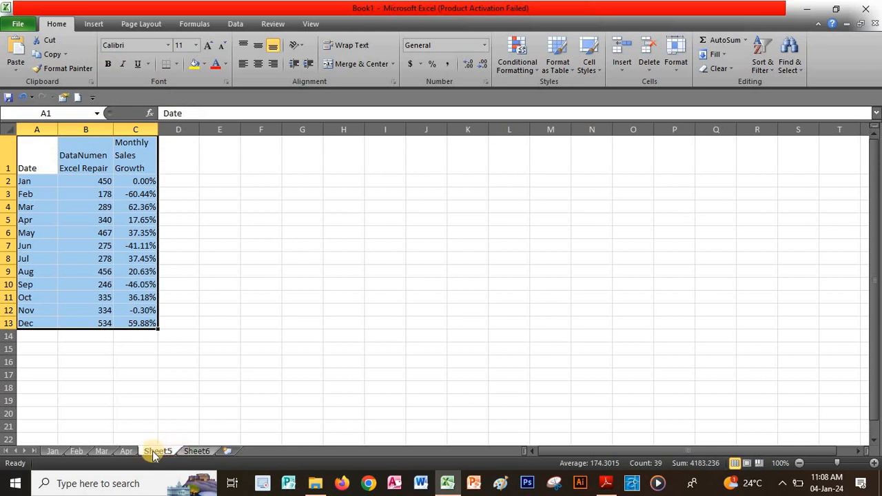
left_click(228, 453)
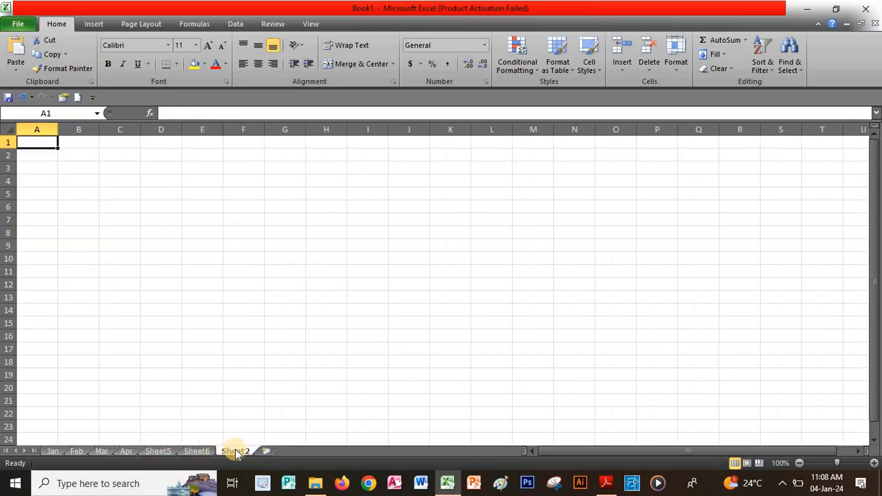
double_click(235, 452)
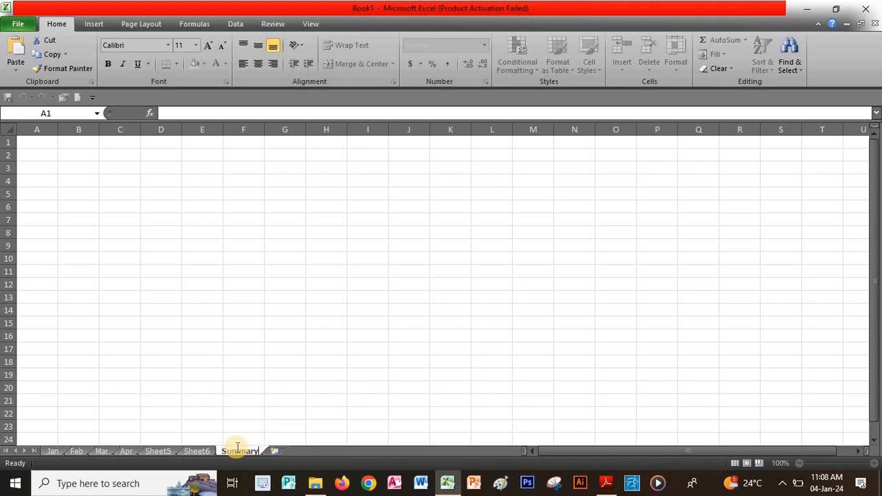
key("Return")
left_click_drag(249, 457, 138, 459)
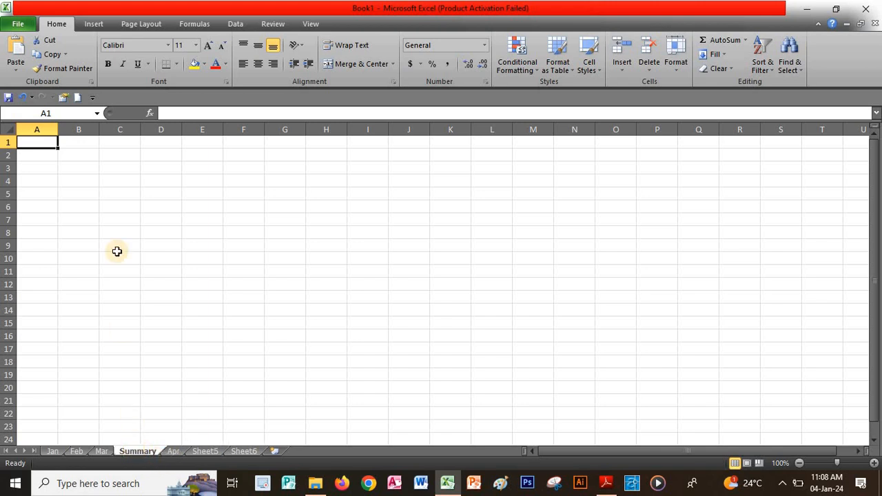
Step: Paste the copied formula =Jan!B6+Feb!B6+Mar!B6+Apr!B6 into B2 of the Summary sheet and widen column B
left_click(78, 155)
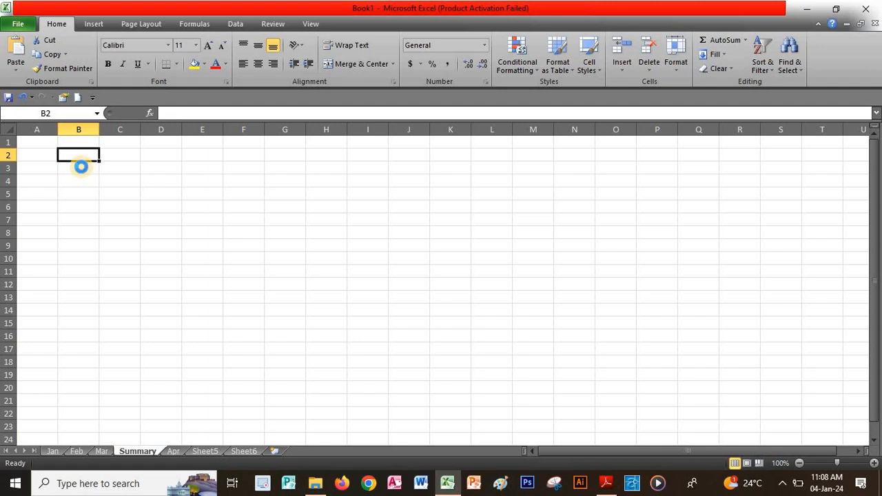
key("ctrl+v")
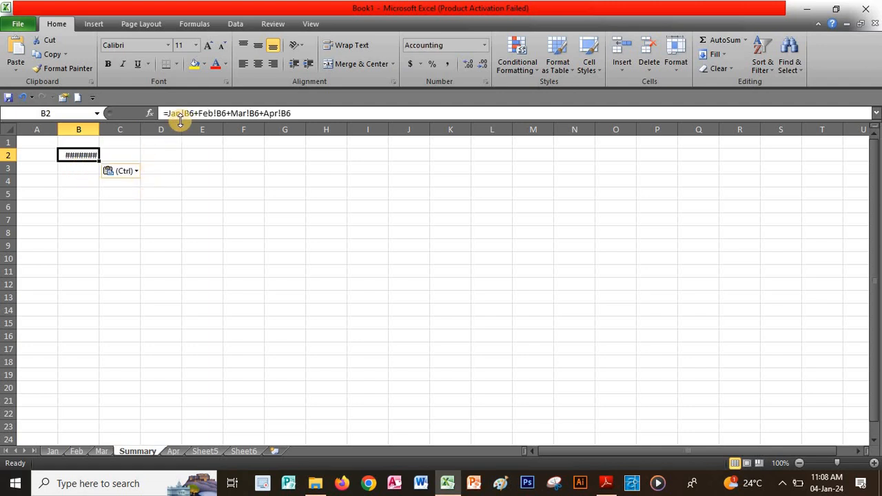
key("Return")
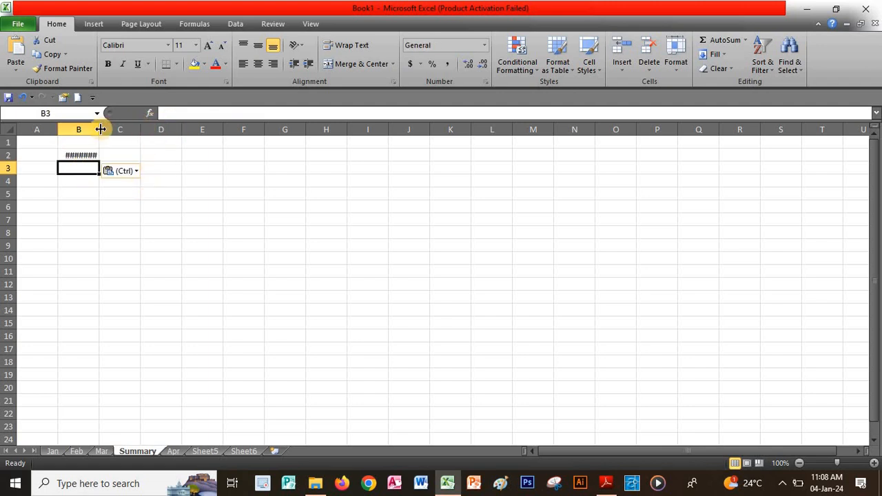
left_click_drag(102, 129, 152, 129)
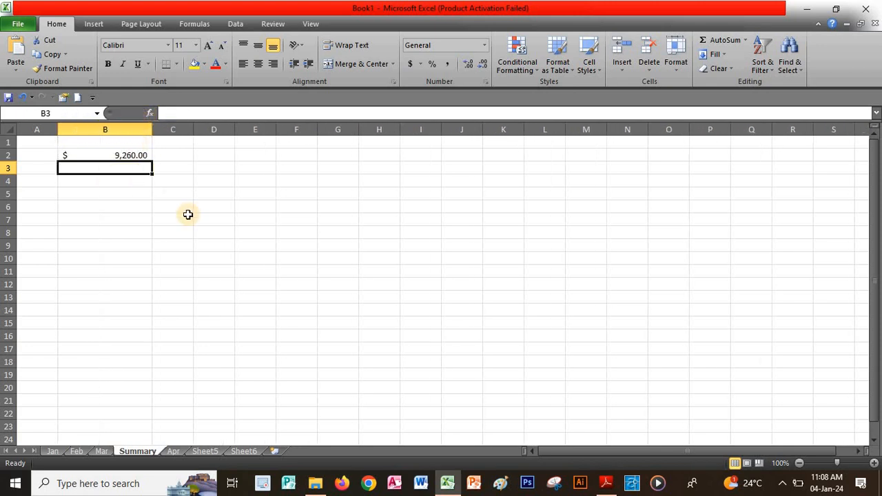
Step: Switch to Adobe Reader, activate the Hand Tool and read the monthly tables and the explanation of SUM with a 3D reference
key("alt+Tab")
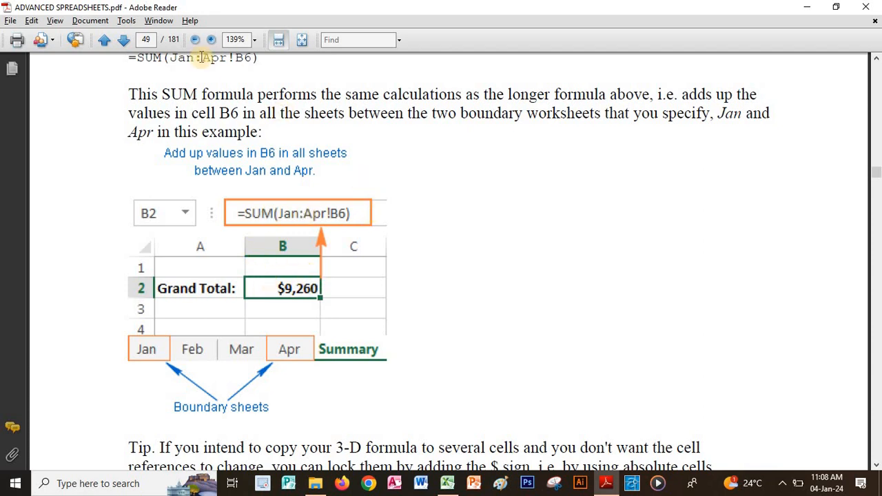
left_click(128, 22)
mouse_move(195, 38)
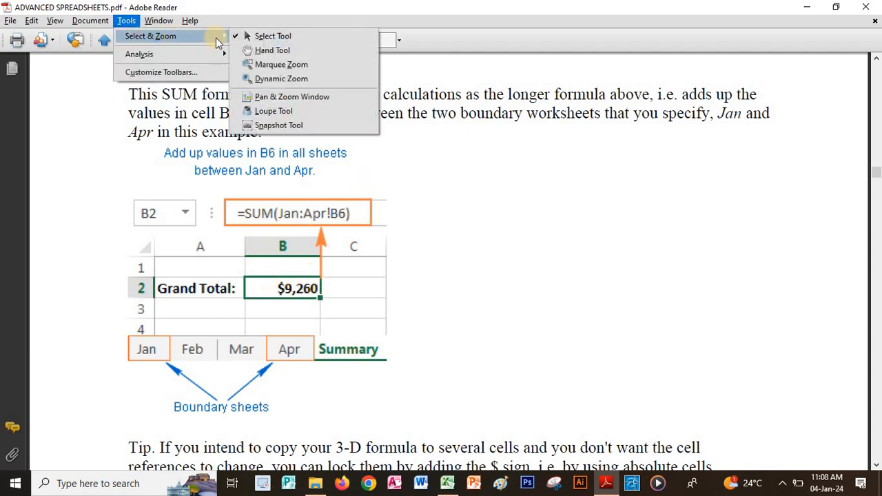
left_click(253, 52)
scroll(390, 189, "up", 6)
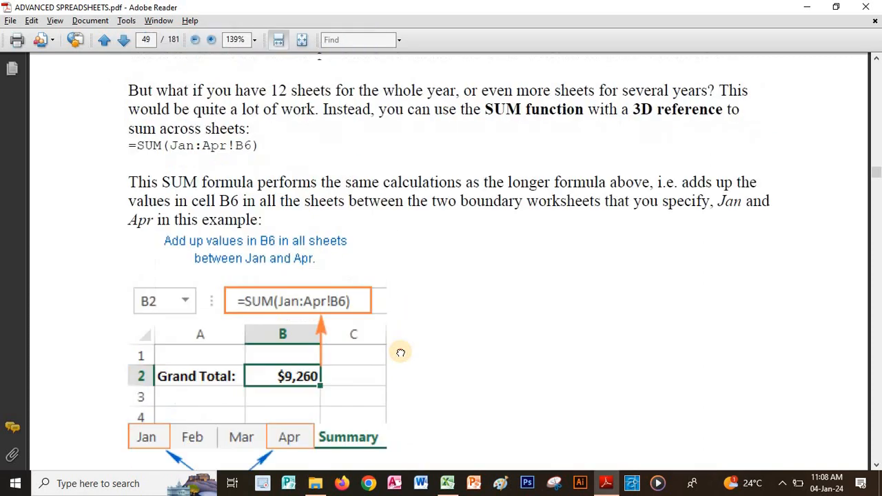
scroll(402, 345, "up", 4)
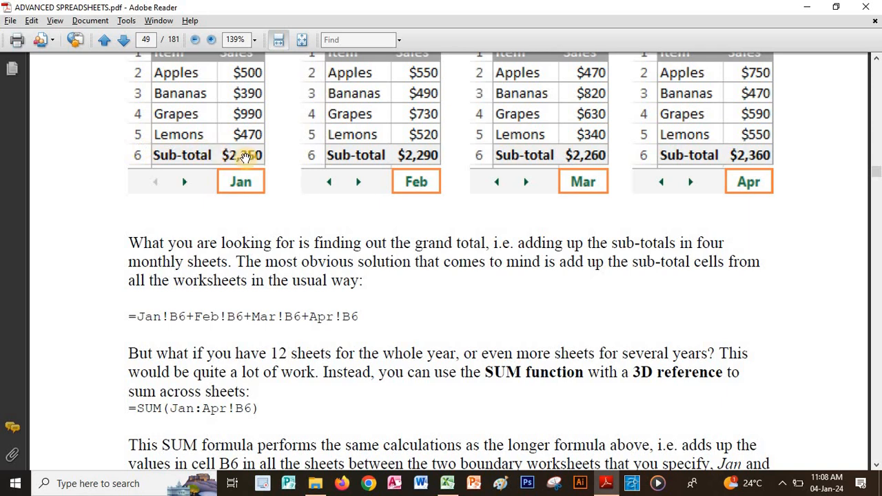
scroll(248, 78, "up", 1)
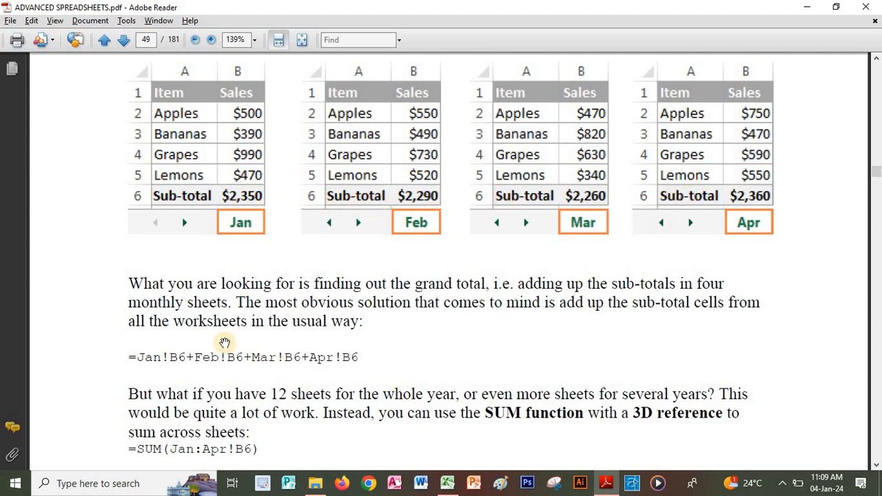
scroll(381, 423, "down", 6)
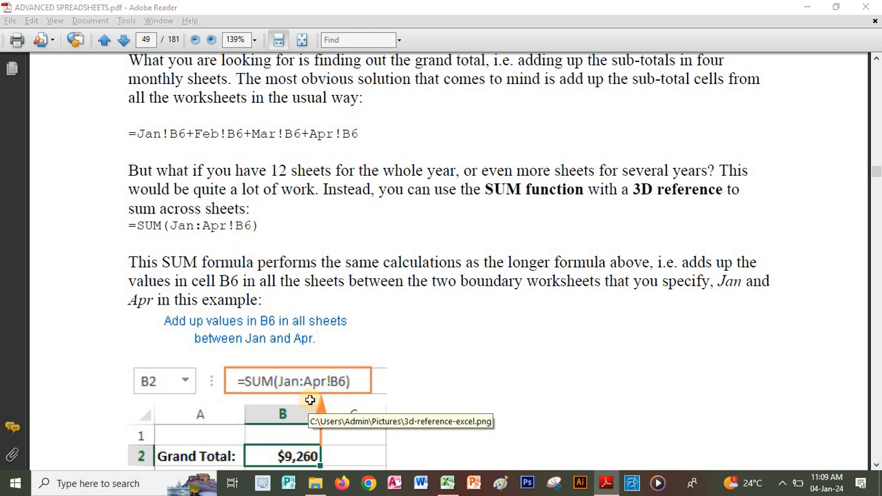
Step: Switch back to Excel and enter =SUM(Jan:Mar!B6) in B3 of the Summary sheet, checking the syntax against the PDF
key("alt+Tab")
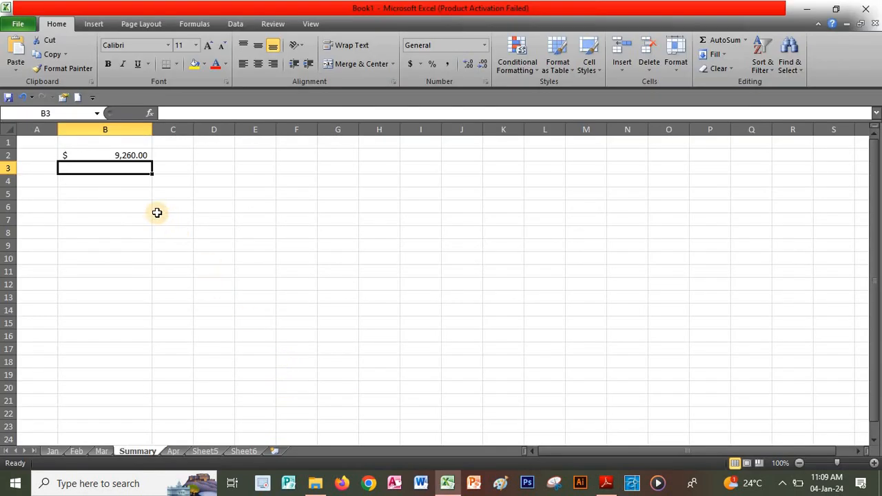
type("=sum")
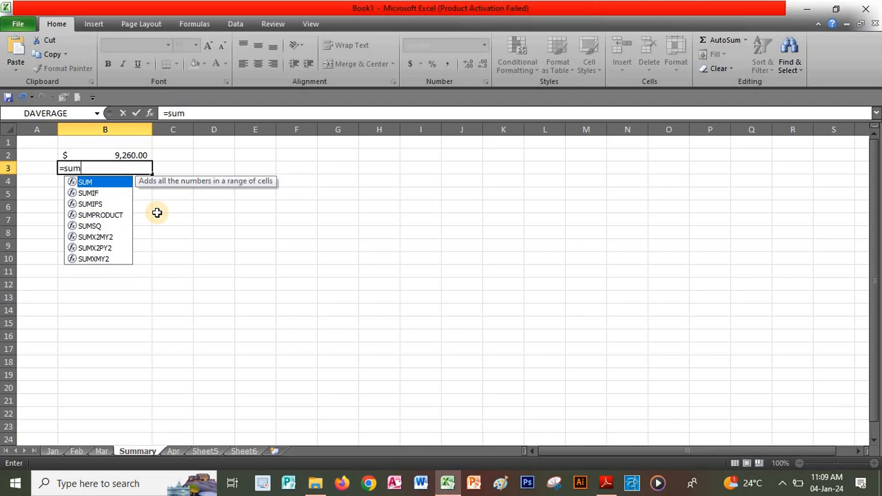
type("(")
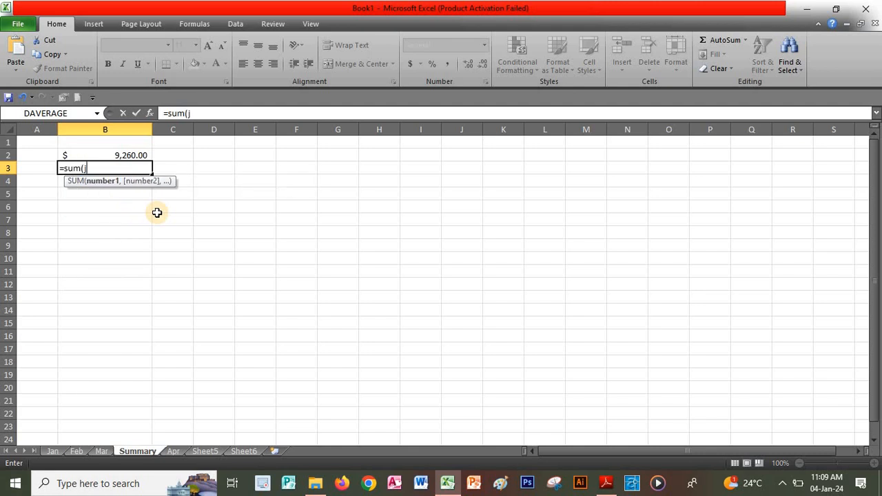
type("jan:mar")
key("alt+Tab")
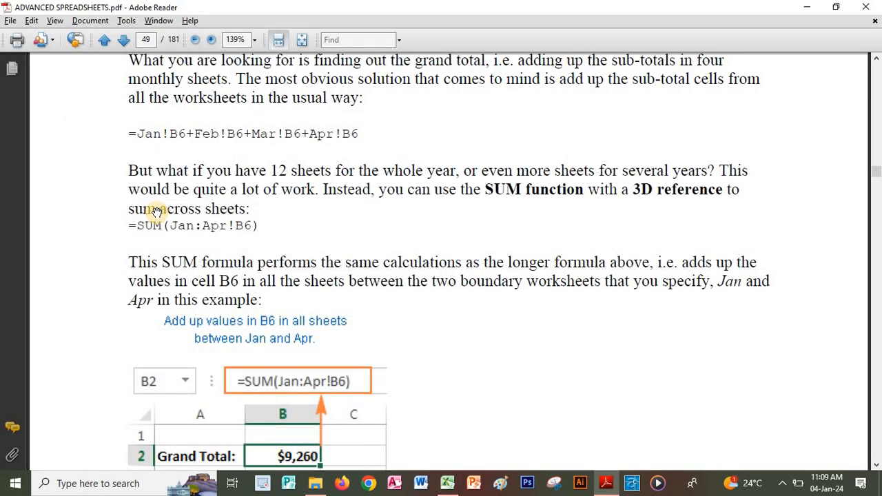
key("alt+Tab")
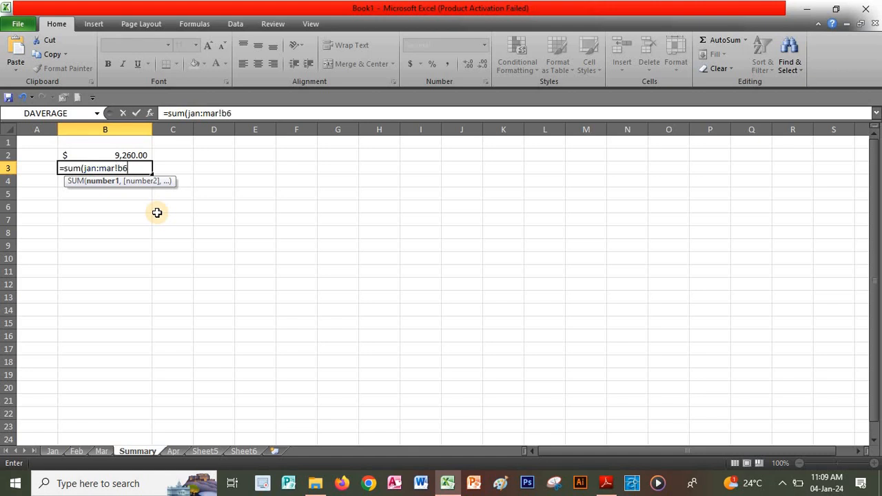
key("Return")
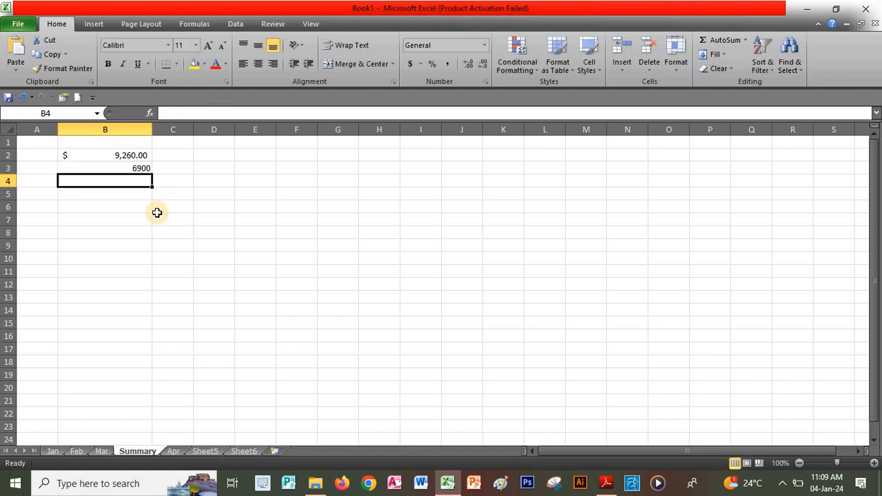
Step: Compare the formula in B3 of the Summary sheet with the PDF's 3D SUM example, its boundary sheets and the tip below it
key("alt+Tab")
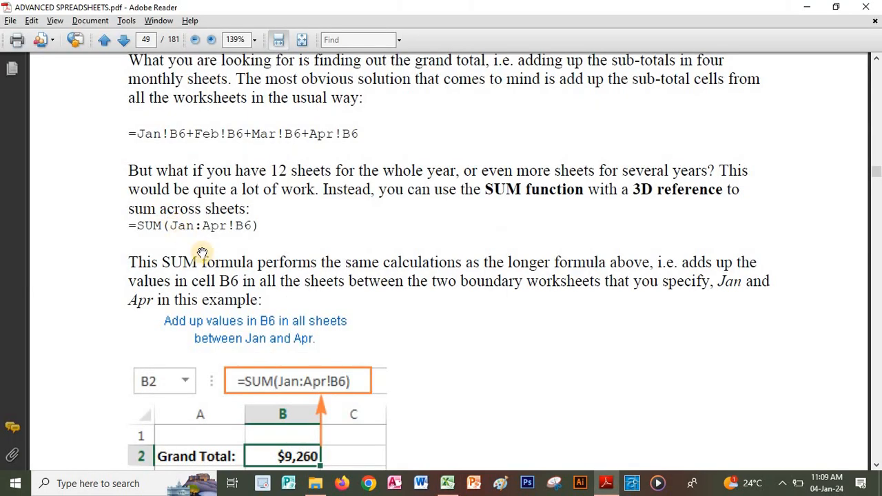
scroll(465, 319, "down", 3)
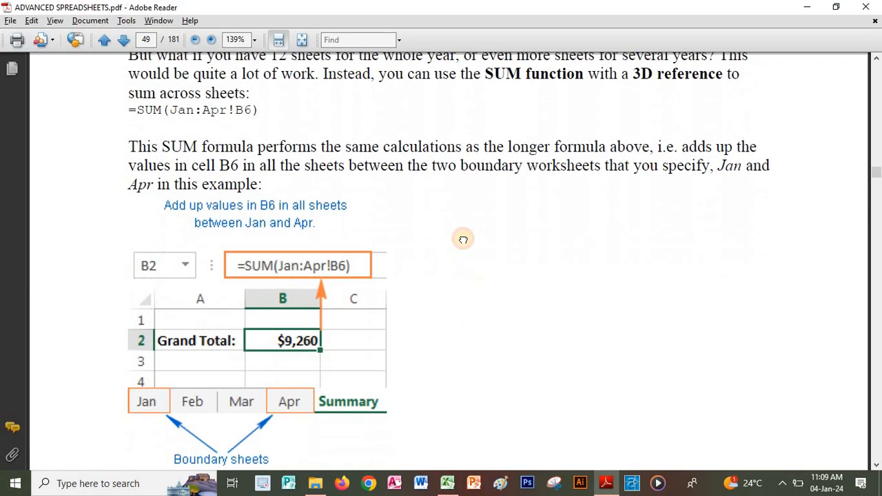
scroll(486, 289, "down", 1)
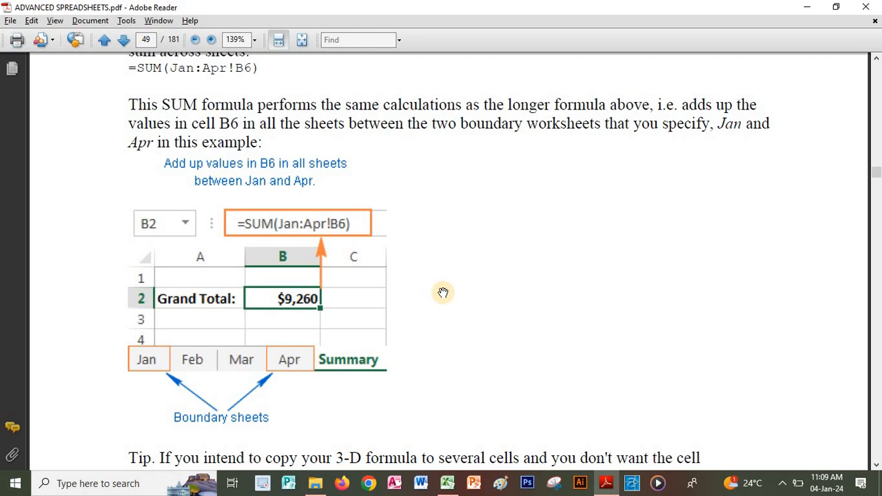
key("alt+Tab")
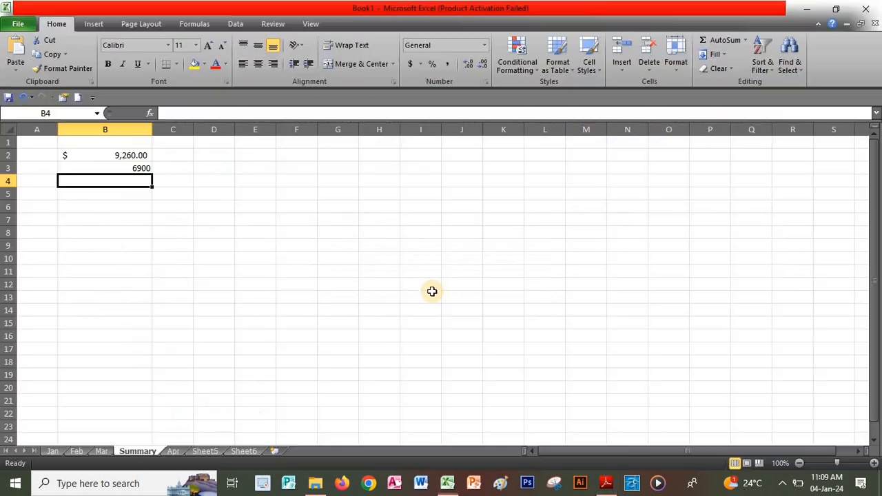
left_click(140, 167)
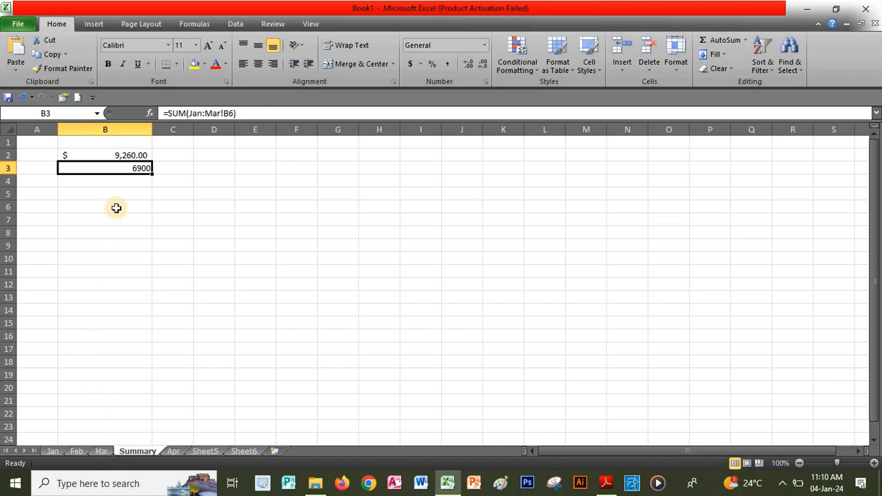
key("alt+Tab")
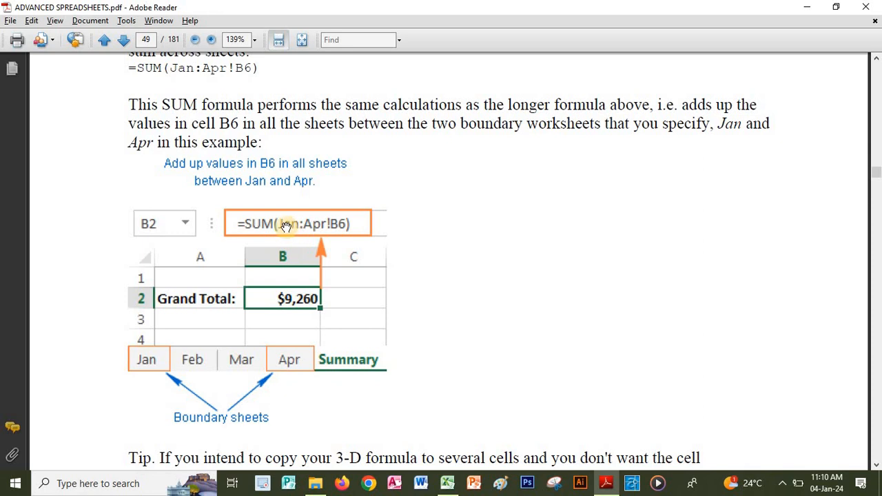
mouse_move(377, 159)
left_mouse_down()
mouse_move(377, 192)
mouse_move(386, 156)
left_mouse_up()
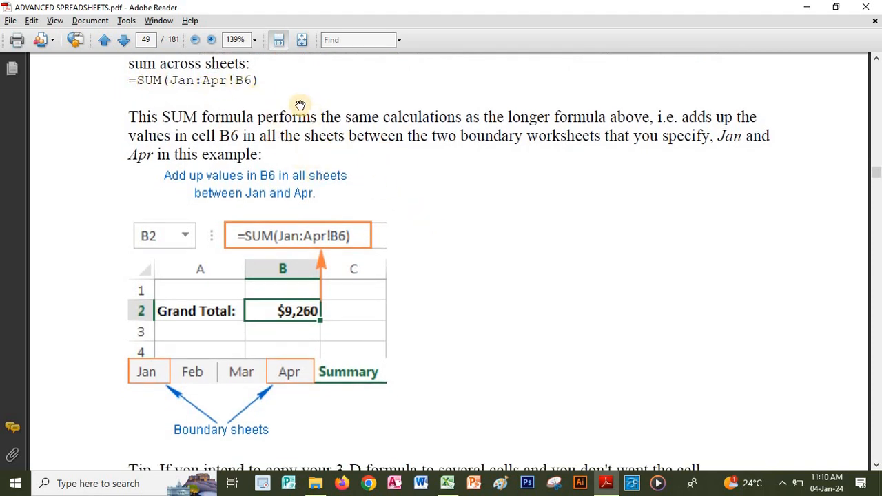
left_click_drag(436, 347, 450, 231)
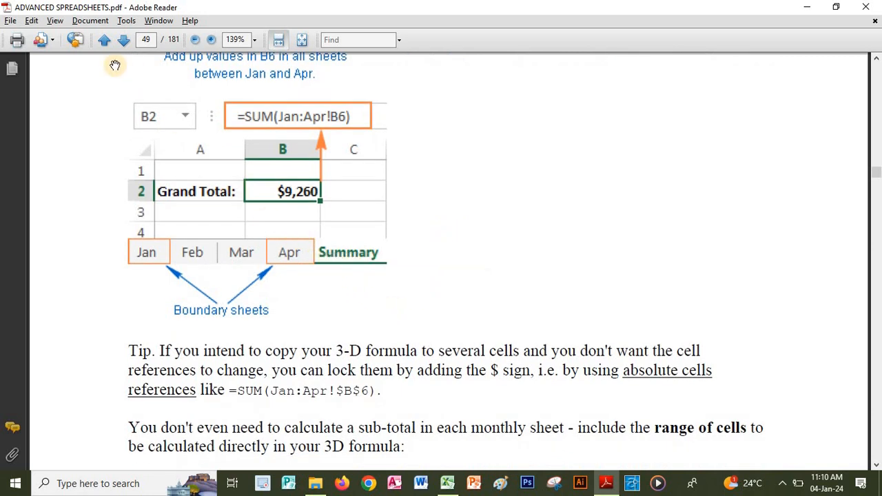
scroll(404, 243, "up", 3)
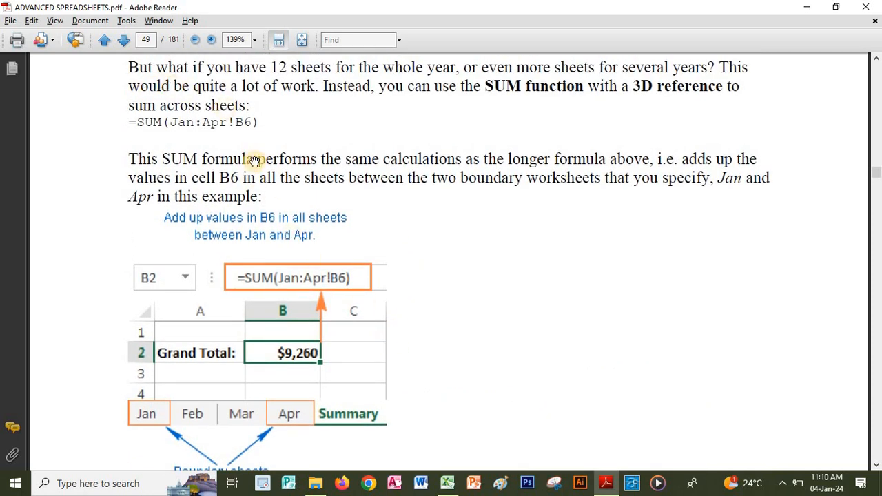
Step: Switch to Excel, review the sub-totals on the Jan, Feb and Mar sheets, and return to the Summary sheet
key("alt+Tab")
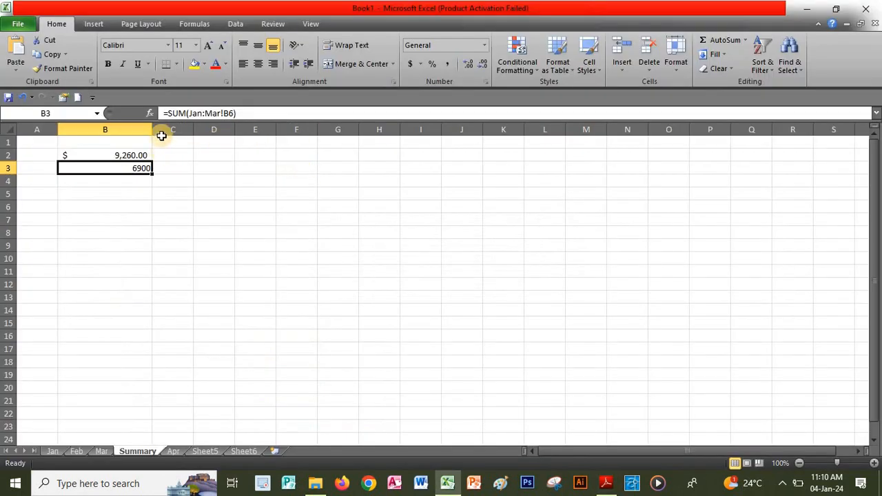
left_click(54, 444)
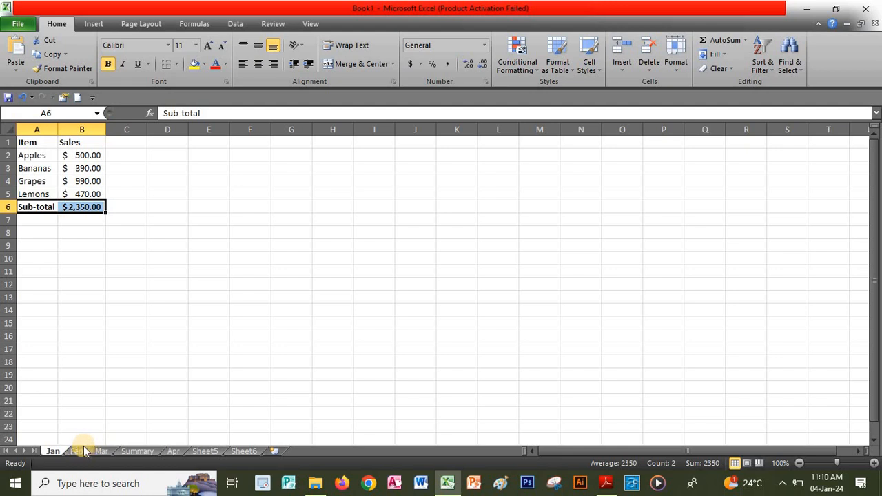
left_click(82, 451)
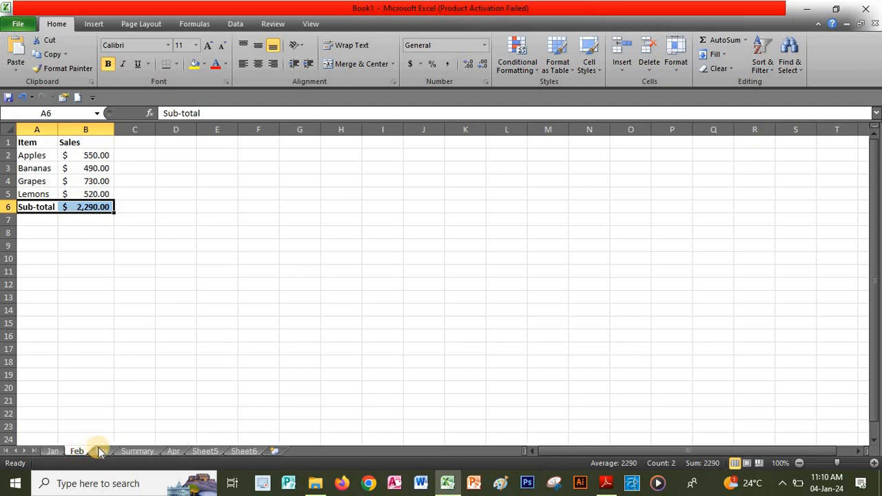
left_click(103, 451)
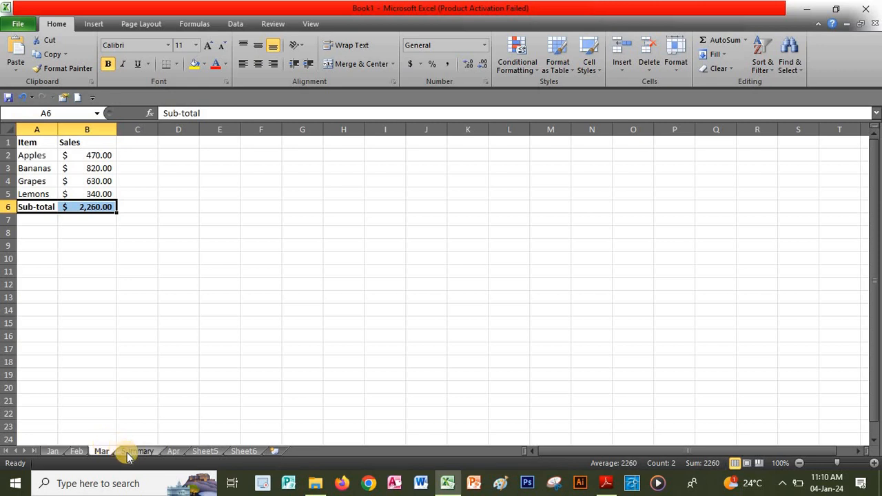
left_click(134, 450)
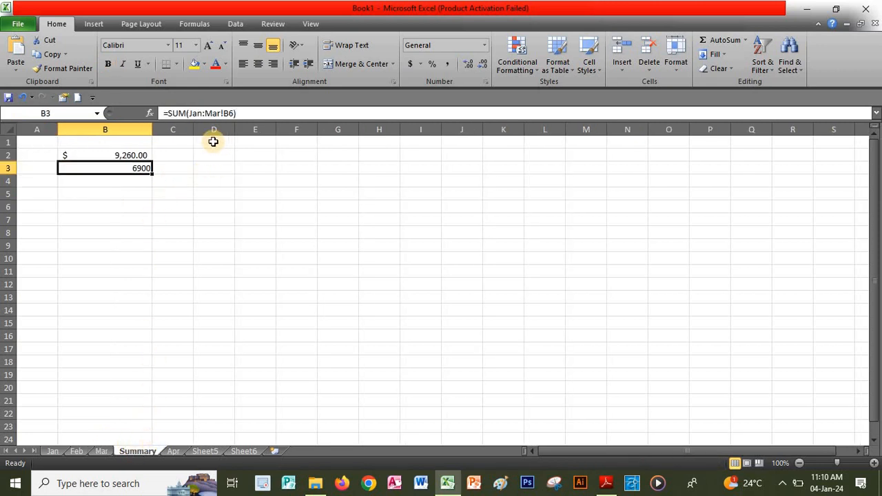
Step: Switch to Adobe Reader, activate the Select Tool and copy the formula =SUM(Jan:Apr!B6) from the PDF
key("alt+Tab")
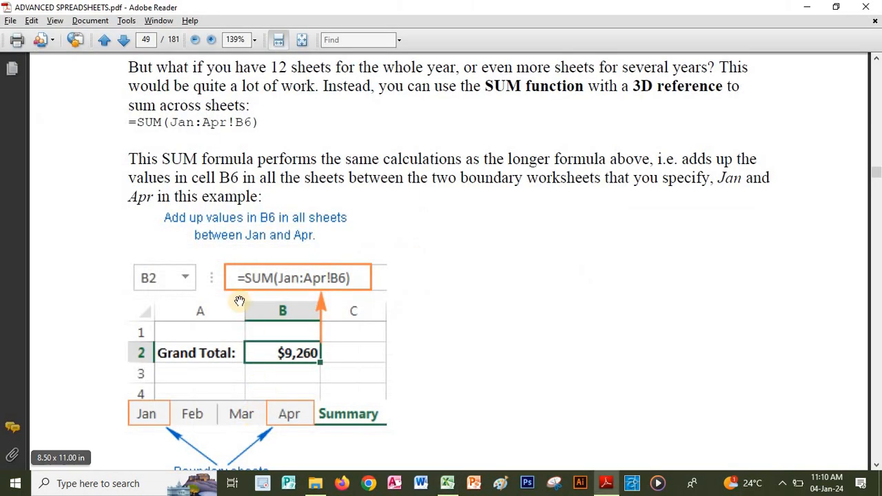
left_click(130, 21)
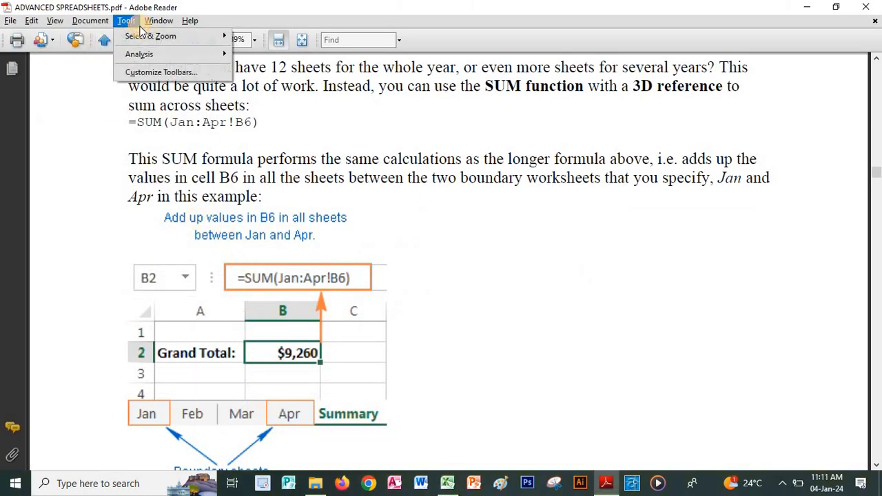
mouse_move(159, 36)
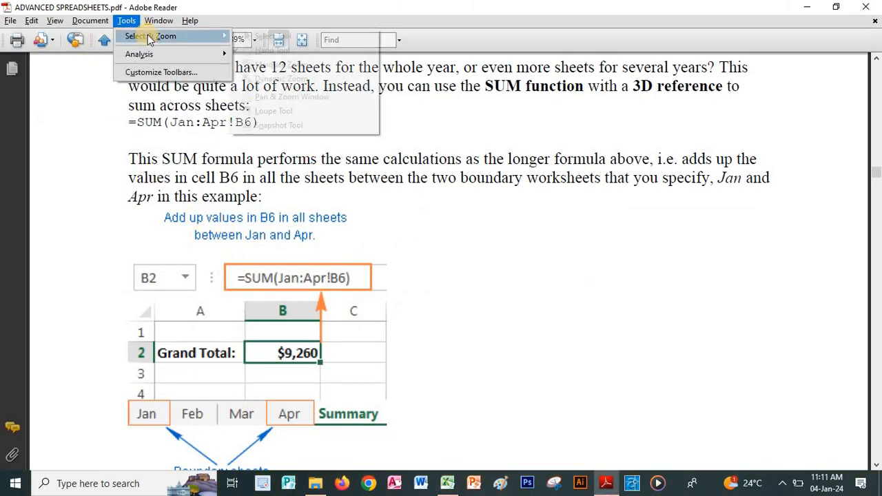
left_click(248, 36)
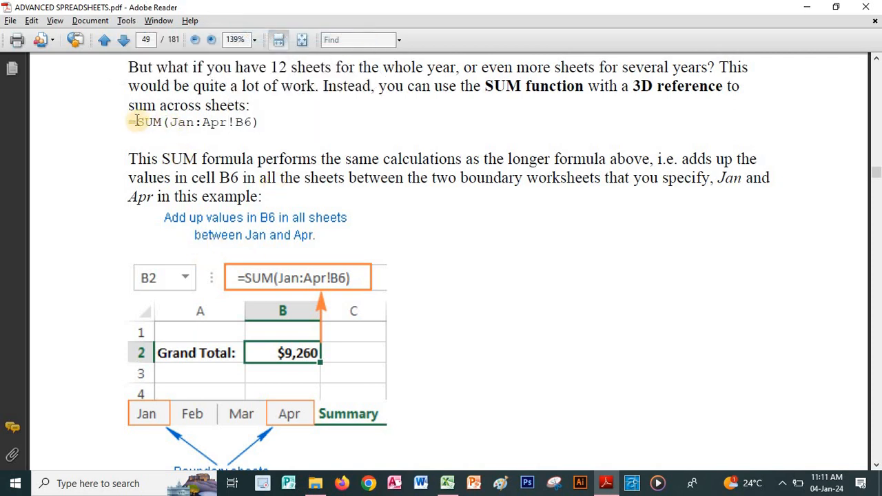
left_click_drag(129, 122, 260, 123)
key("ctrl+c")
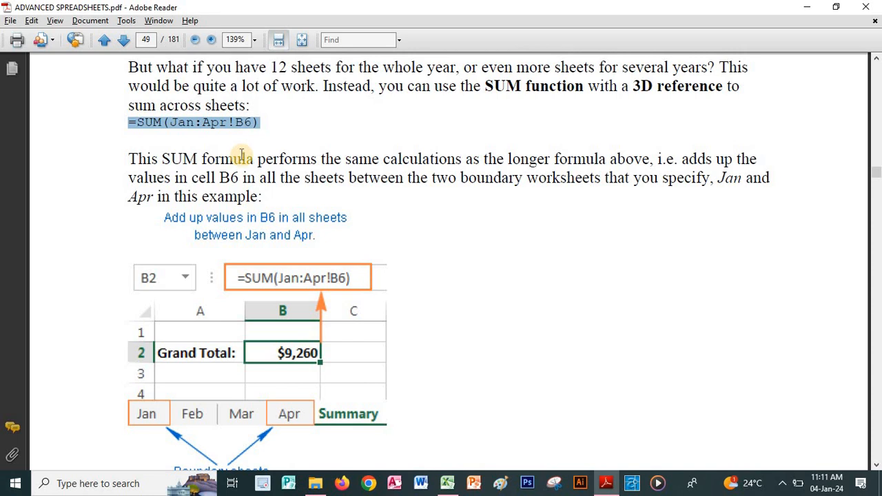
Step: Switch to Excel, paste the copied 3D SUM formula over B3 of the Summary sheet and reselect the cell
key("alt+Tab")
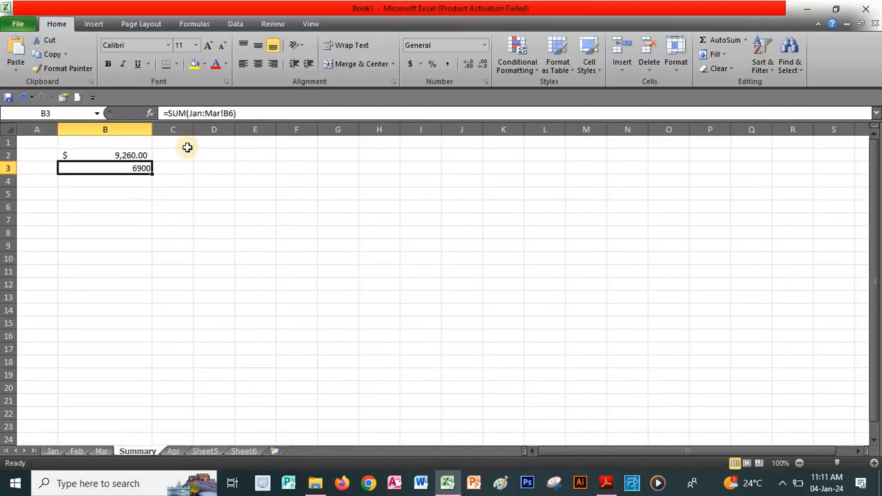
key("ctrl+v")
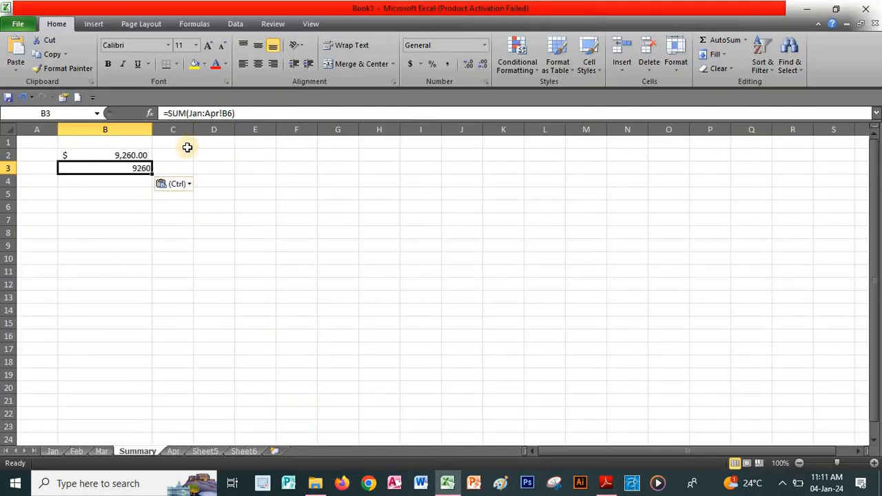
key("Return")
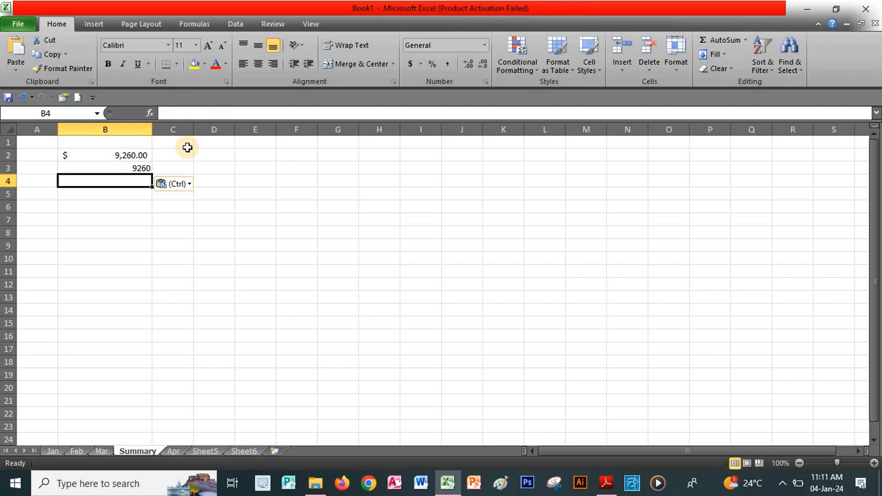
left_click(142, 168)
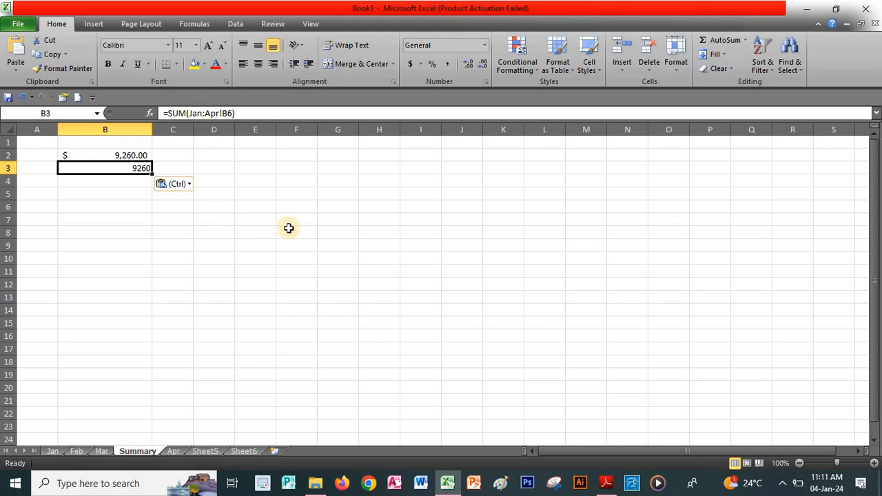
Step: Switch to Adobe Reader, activate the Hand Tool and read the passage on including a range of cells in a 3D formula
key("alt+Tab")
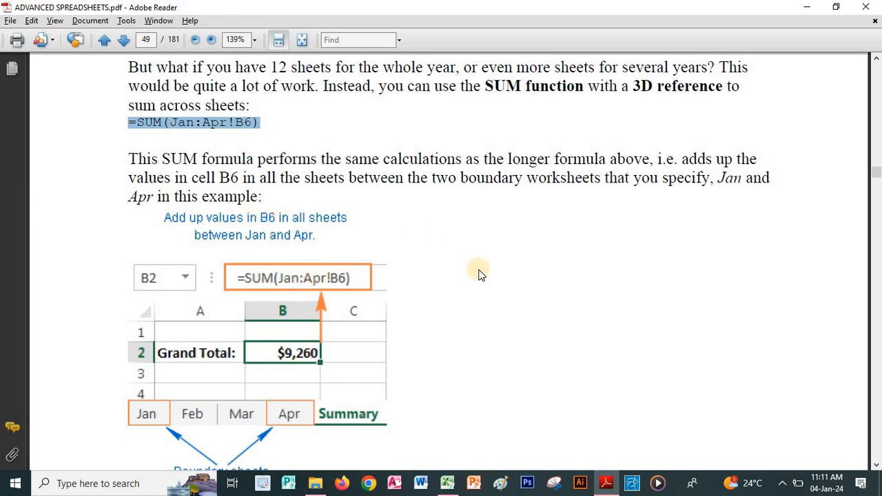
left_click(126, 20)
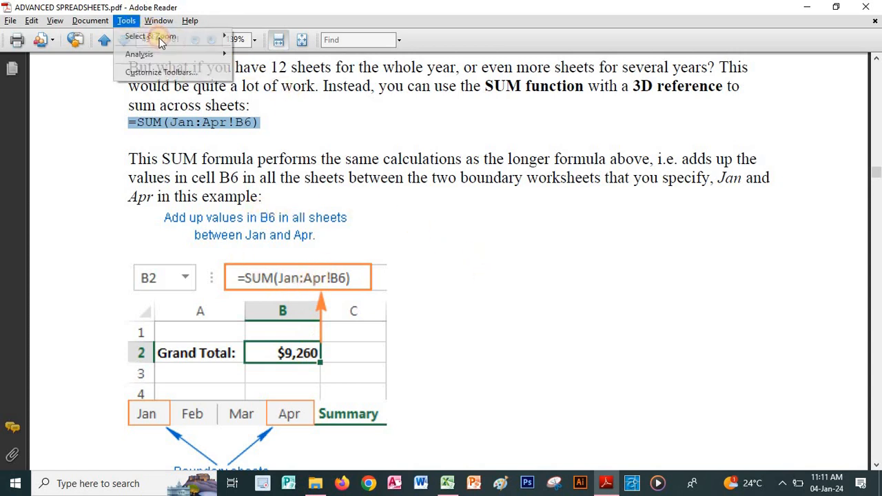
mouse_move(152, 36)
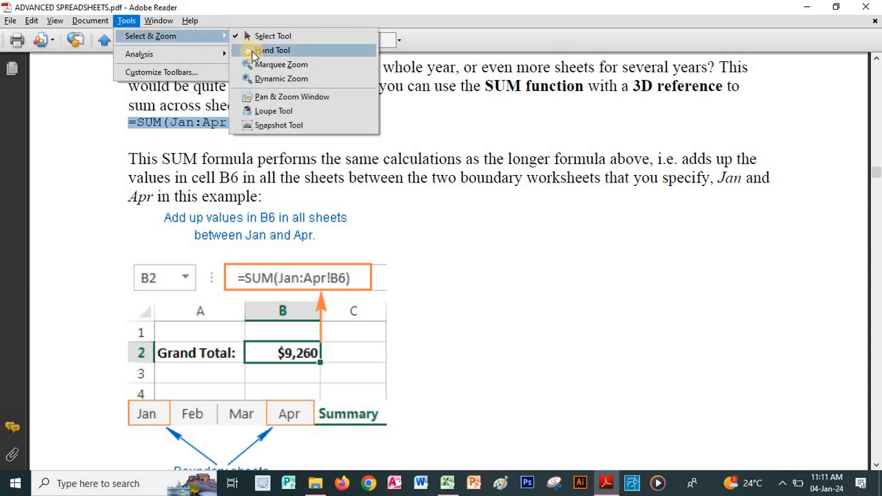
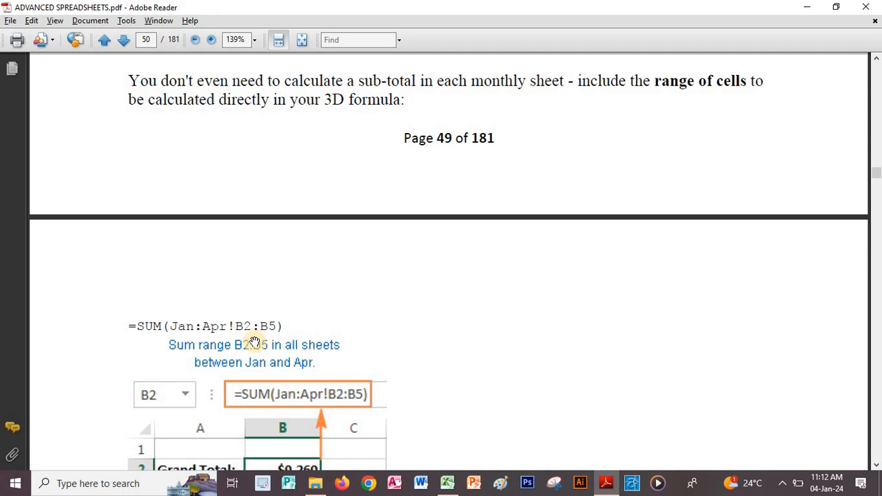
Step: Switch to Excel and highlight the item and sales range A1:B5 on the Jan sheet, leaving out the sub-total row
key("alt+Tab")
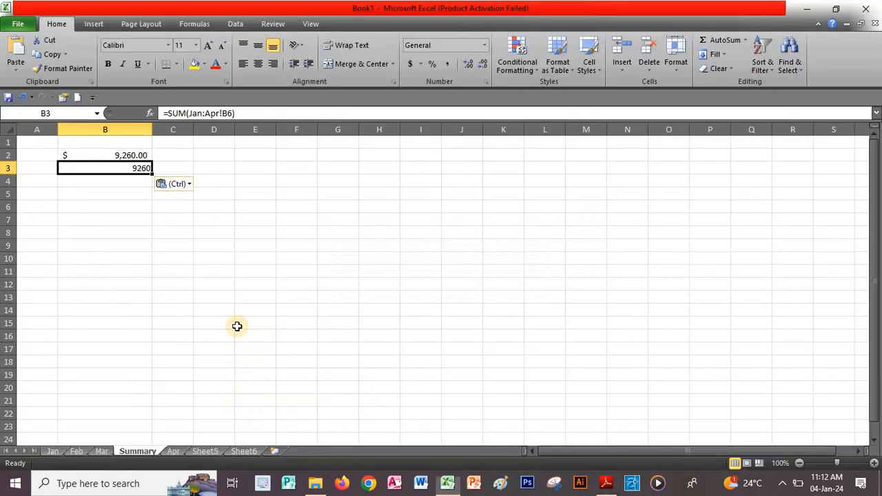
left_click(54, 452)
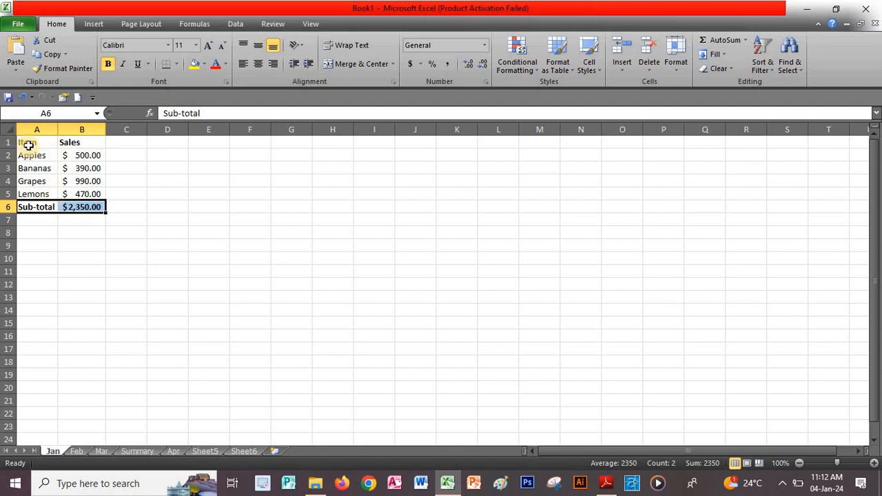
left_click_drag(28, 146, 75, 195)
Step: Switch to Adobe Reader and review the monthly tables, the boundary sheets, the absolute reference tip and the =SUM(Jan:Apr!B2:B5) example
key("alt+Tab")
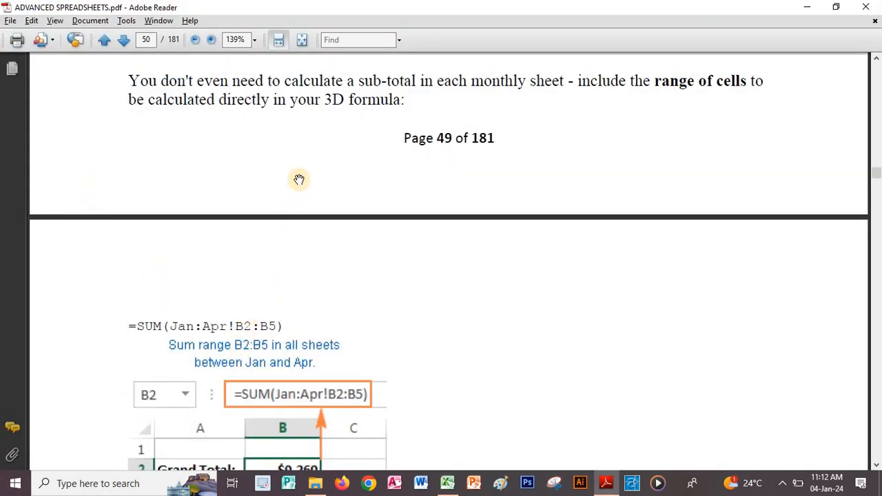
scroll(317, 234, "up", 5)
scroll(337, 287, "up", 6)
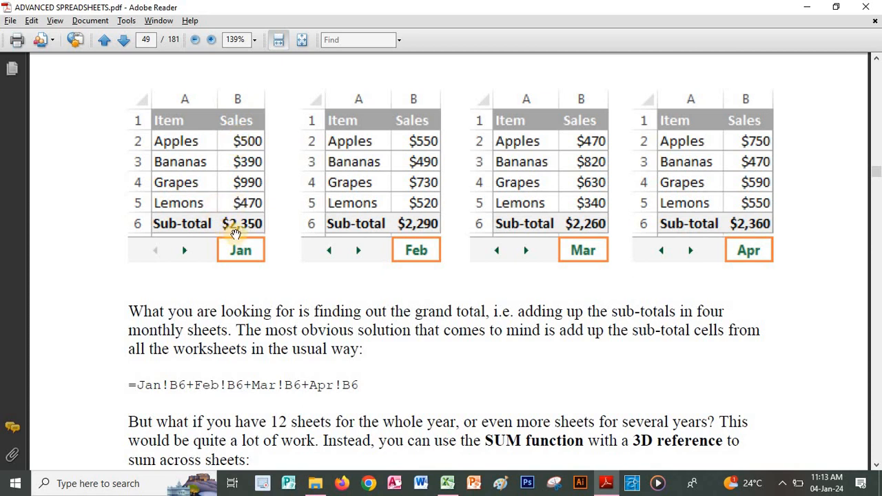
scroll(292, 75, "down", 8)
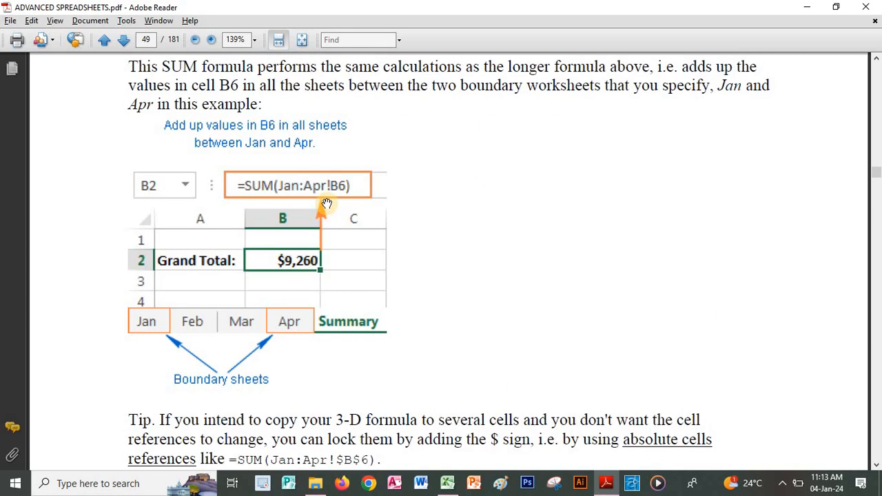
scroll(327, 204, "down", 5)
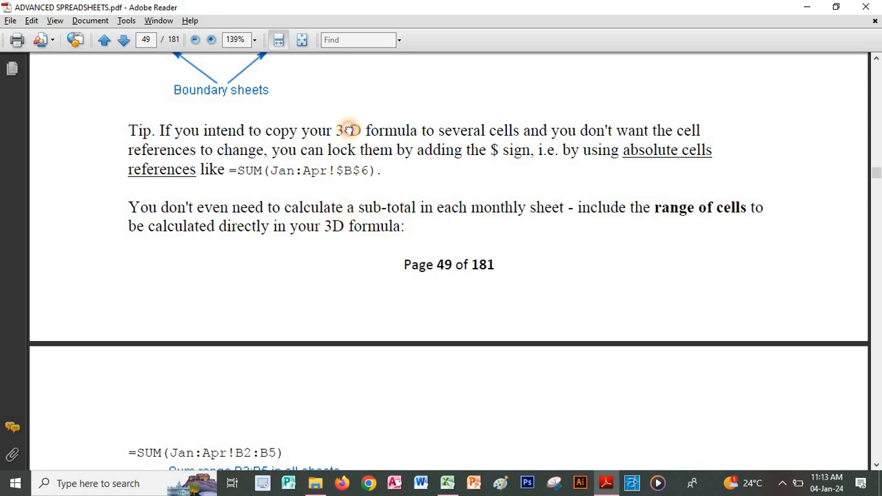
scroll(335, 262, "down", 5)
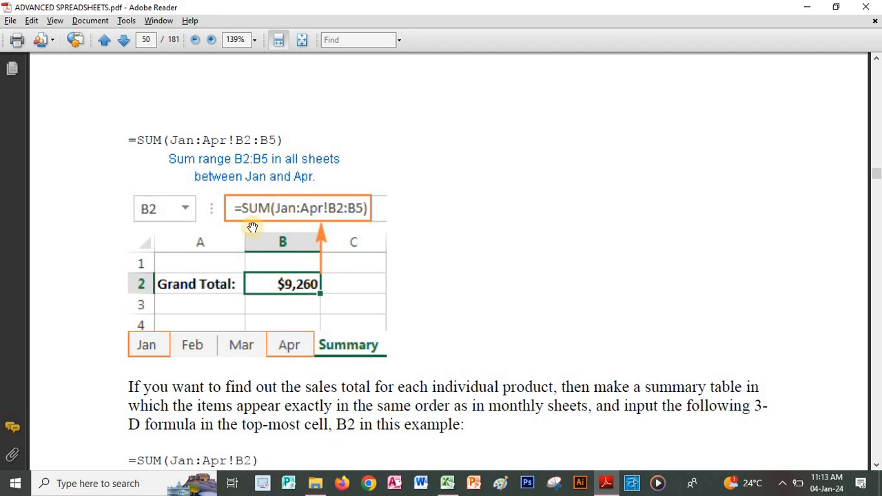
Step: Switch to Excel, highlight B2:B6 on the Jan sheet and inspect the sub-total formula in B6
key("alt+Tab")
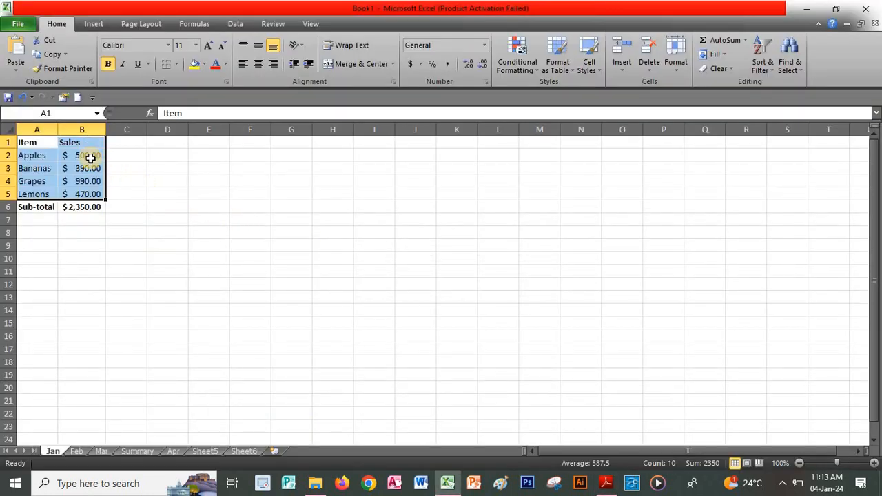
left_click_drag(87, 157, 77, 207)
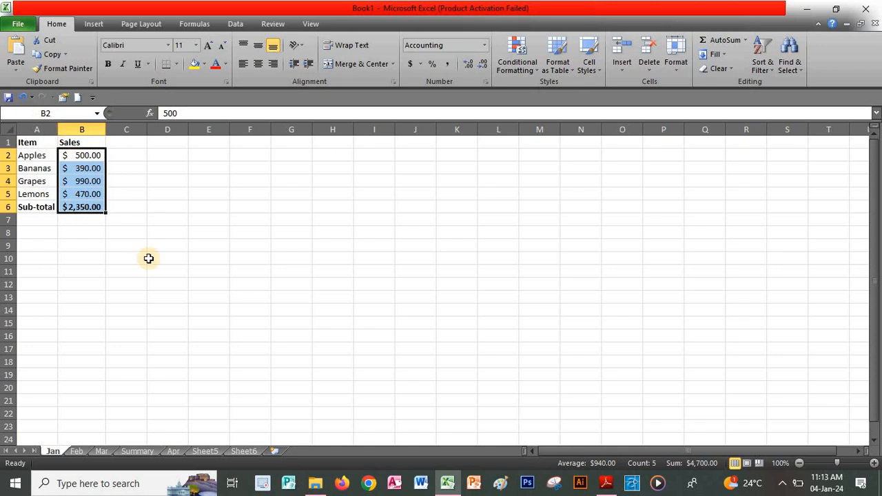
left_click(82, 209)
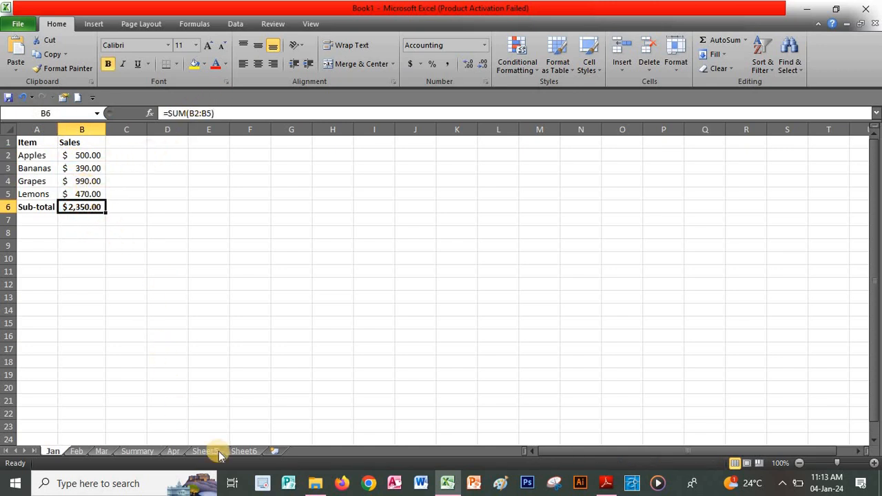
Step: Change the 3D formula in B3 of the Summary sheet to =SUM(Jan:Apr!B2:b6)
left_click(142, 451)
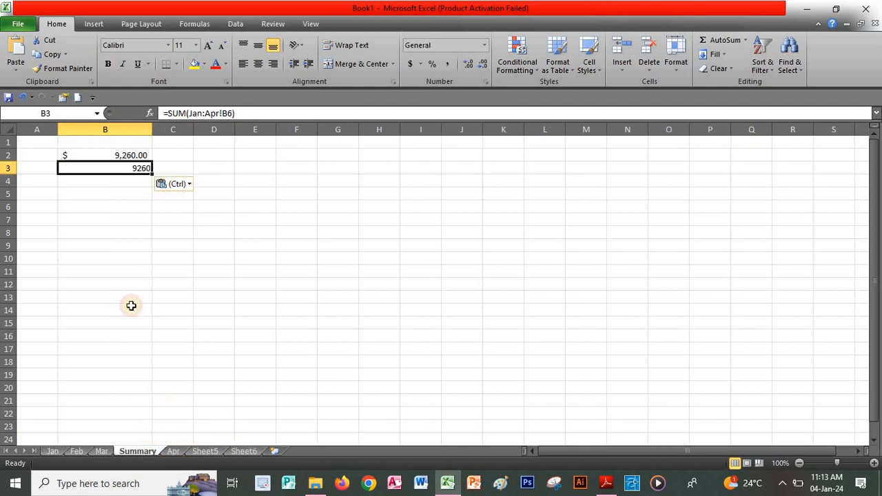
double_click(227, 113)
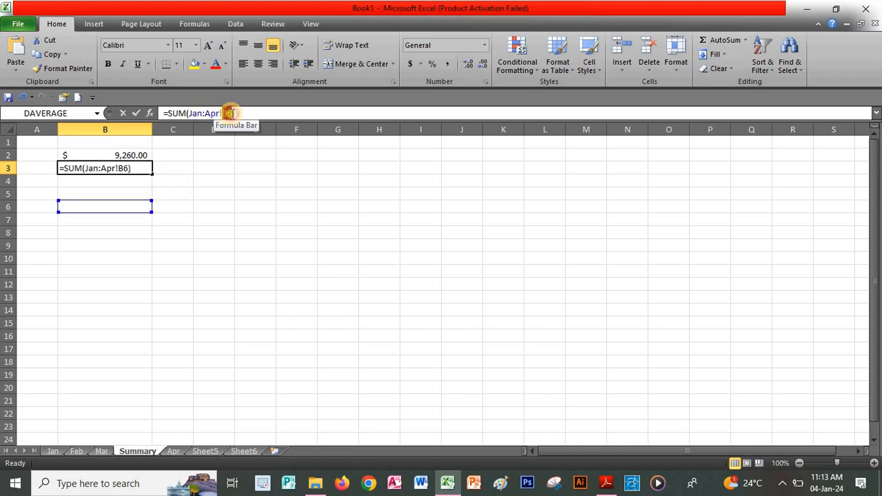
left_click(229, 113)
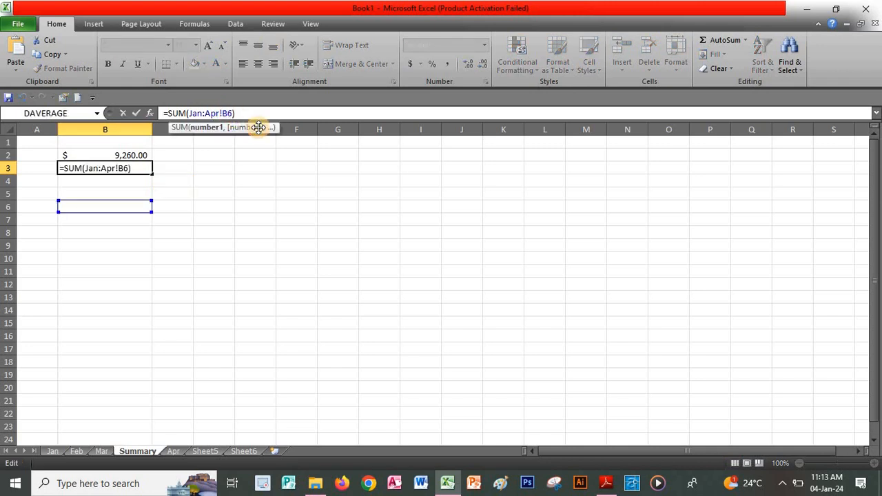
key("BackSpace")
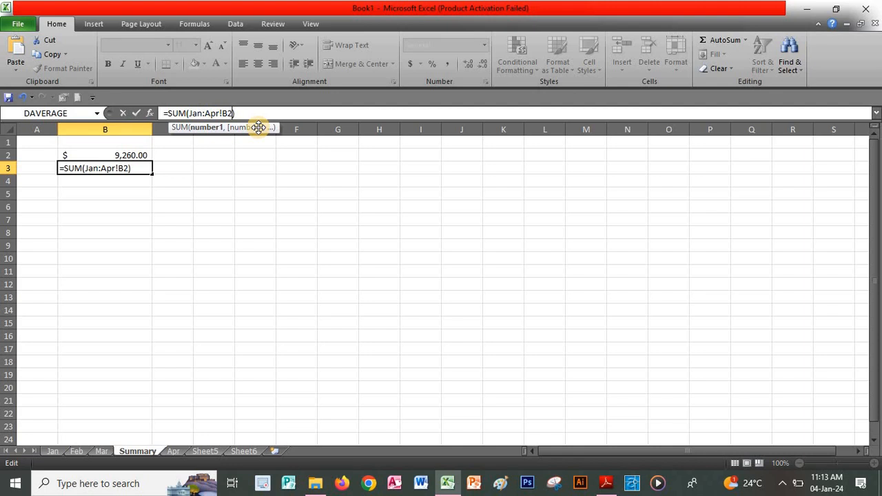
type("2:b")
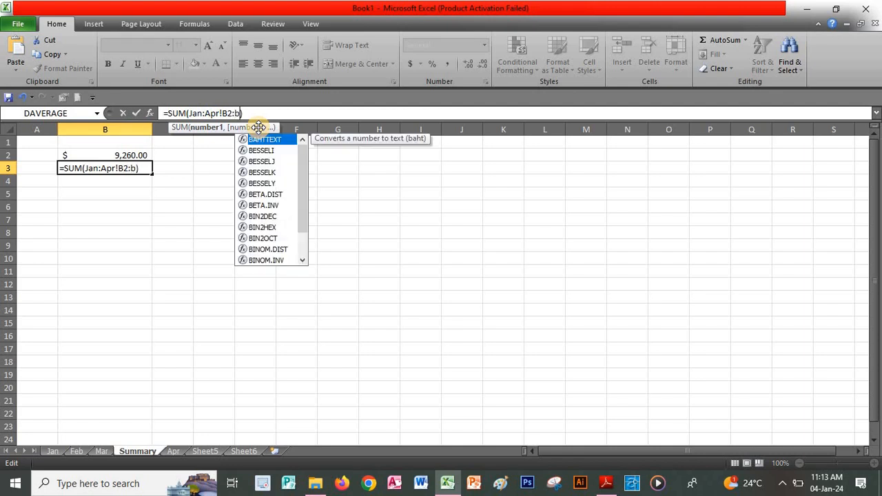
type("6")
key("Return")
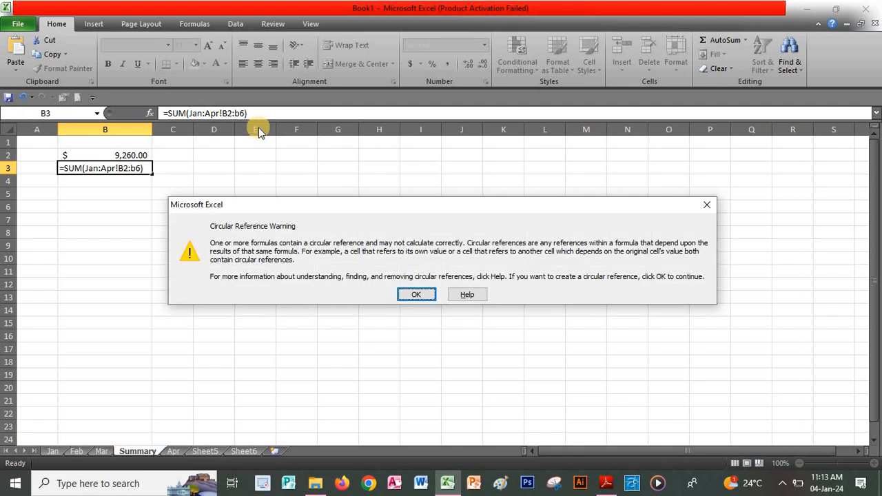
left_click(416, 294)
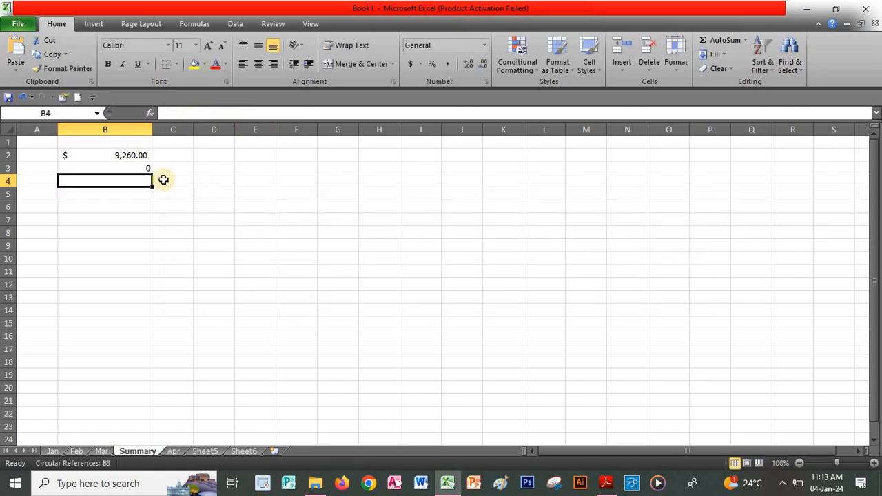
Step: Check the range example in Adobe Reader, and in Excel change the B3 formula on the Summary sheet to =SUM(Jan:Apr!B2:B5)
left_click(143, 170)
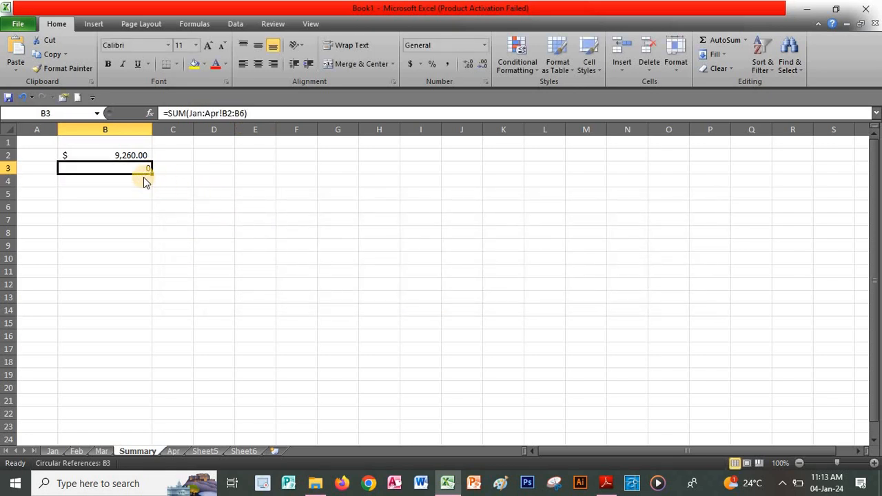
key("super+Tab")
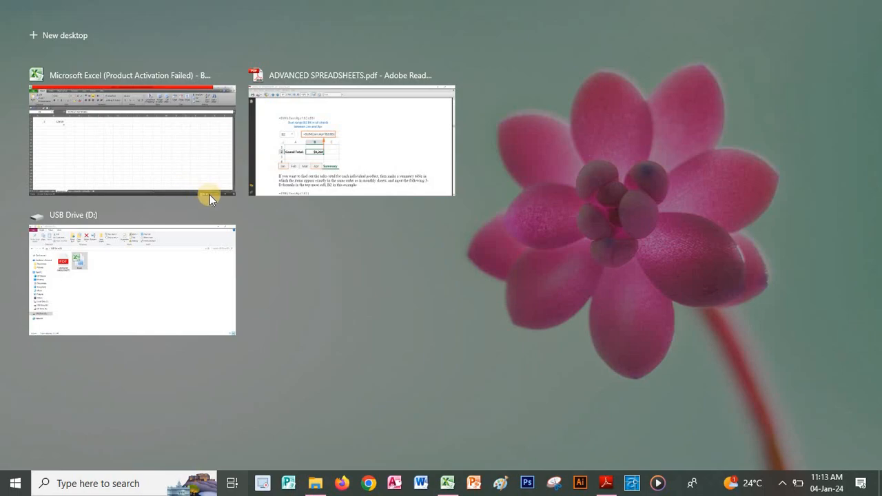
left_click(209, 194)
key("alt+Tab")
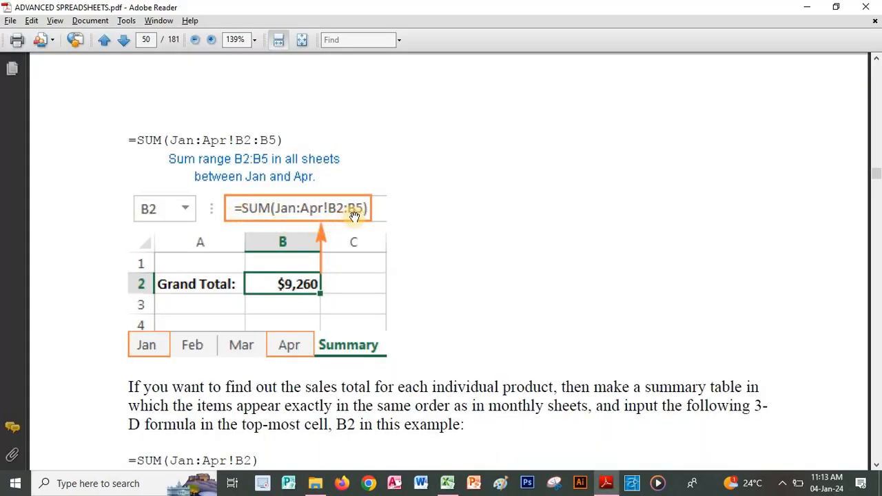
key("alt+Tab")
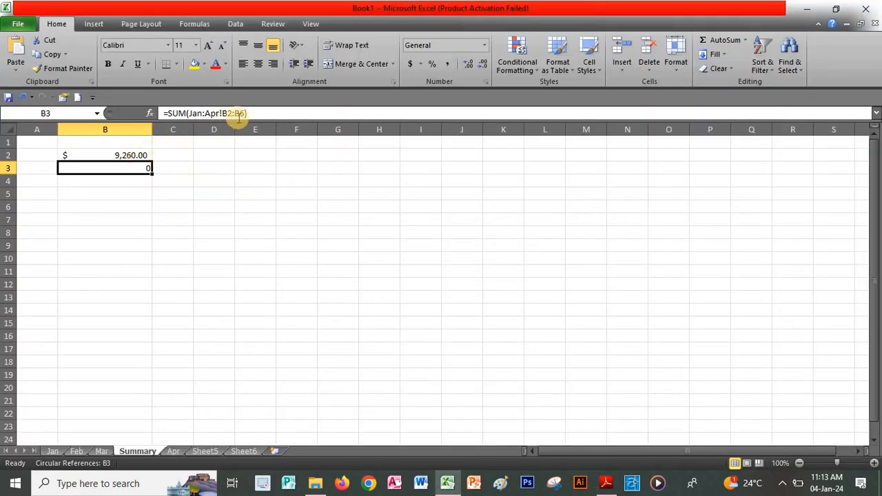
left_click(243, 114)
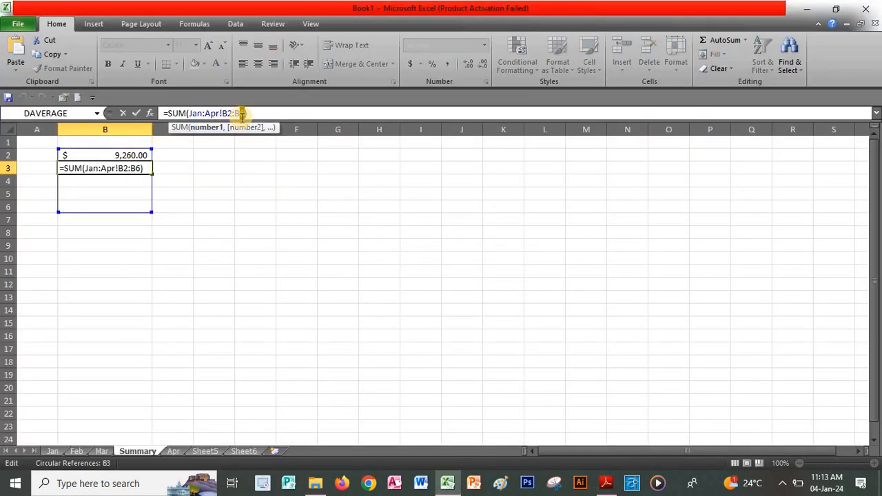
key("BackSpace")
type("5")
key("ctrl+Return")
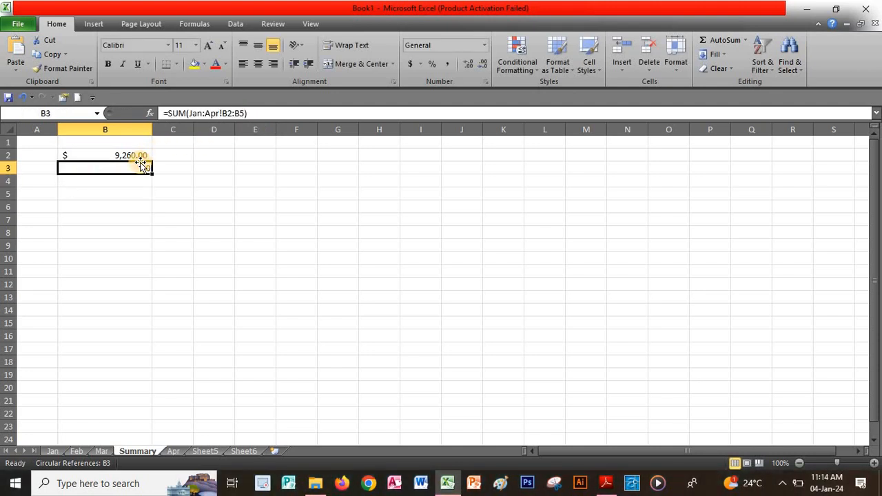
Step: Copy =SUM(Jan:Apr!B2:B5) from Adobe Reader using the Select Tool and paste it into the cleared B3 on Excel's Summary sheet
key("alt+Tab")
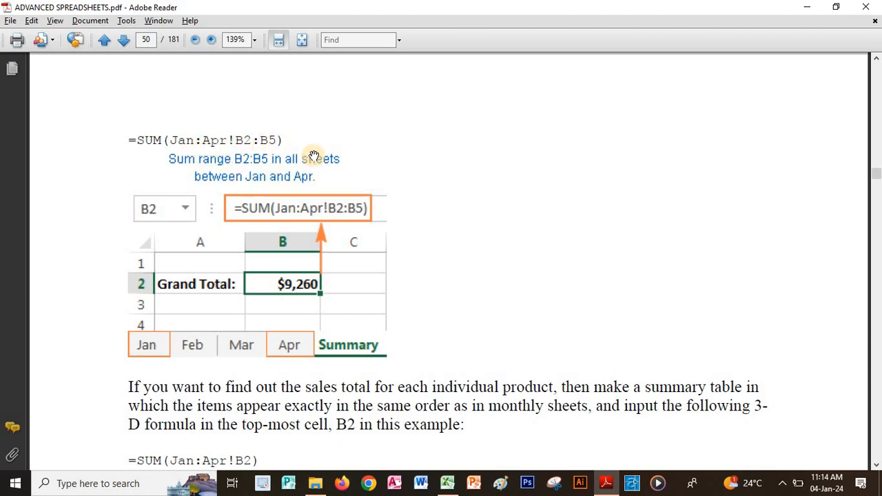
left_click(126, 21)
mouse_move(138, 38)
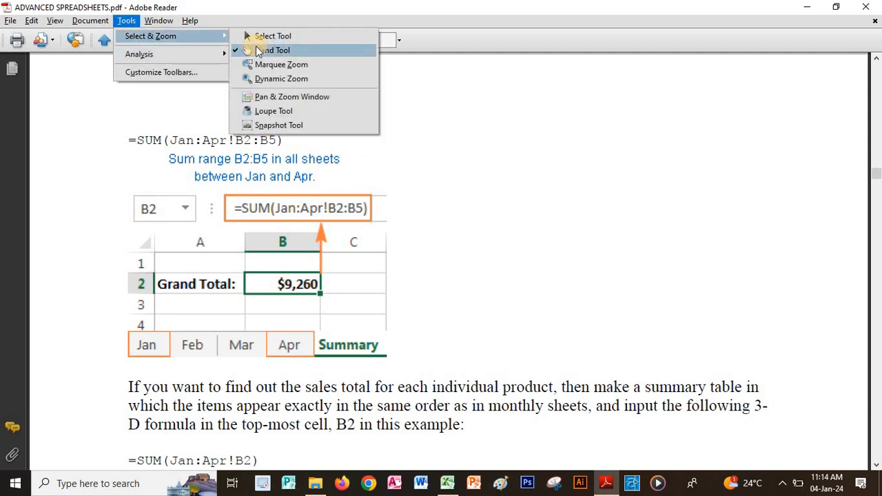
left_click(264, 38)
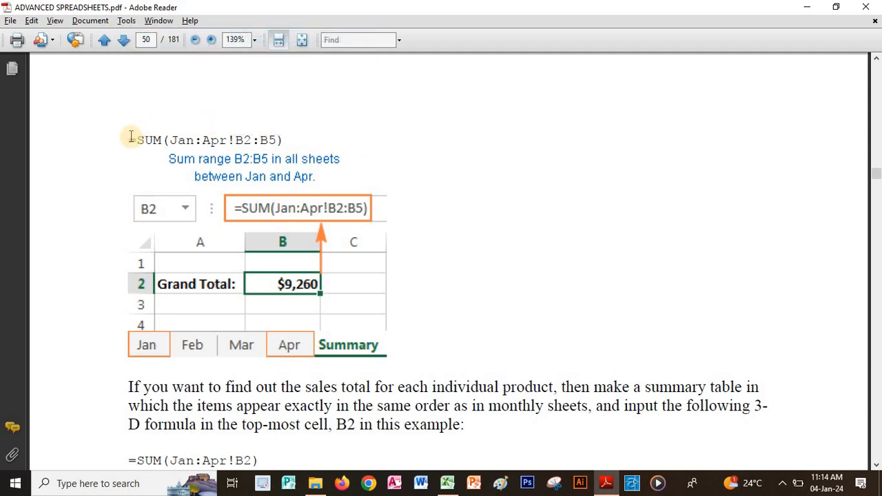
left_click_drag(129, 140, 285, 142)
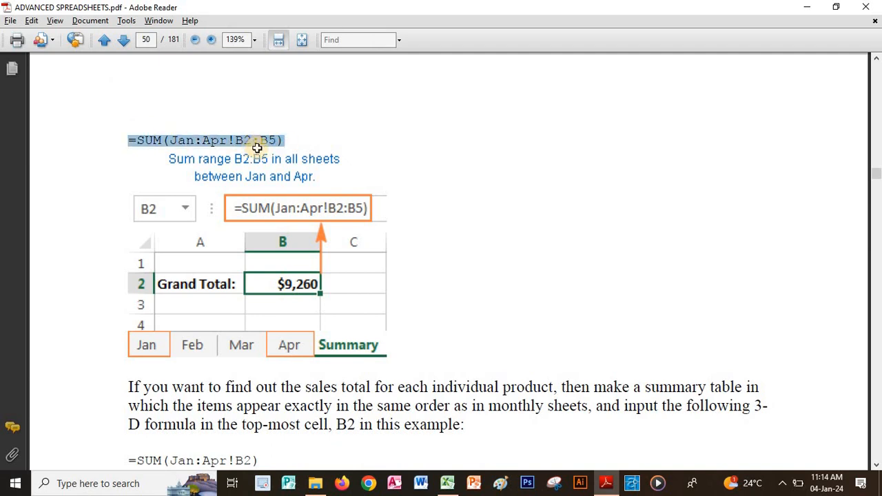
key("alt+Tab")
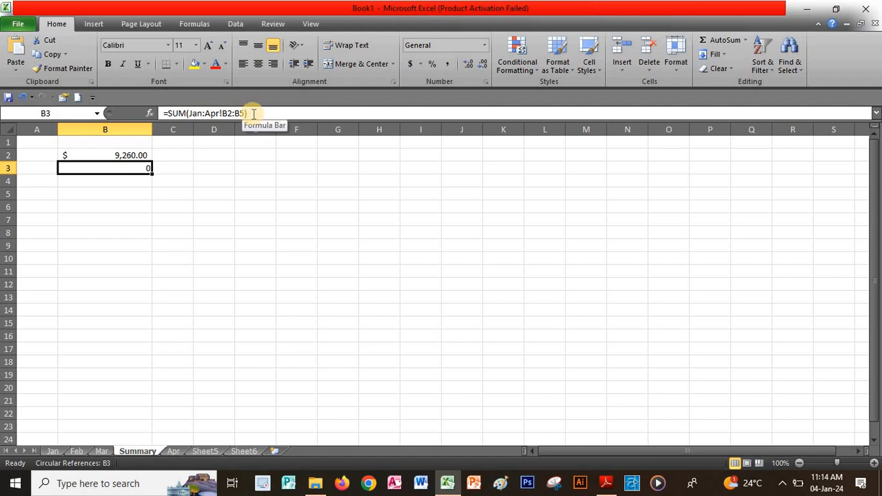
key("Delete")
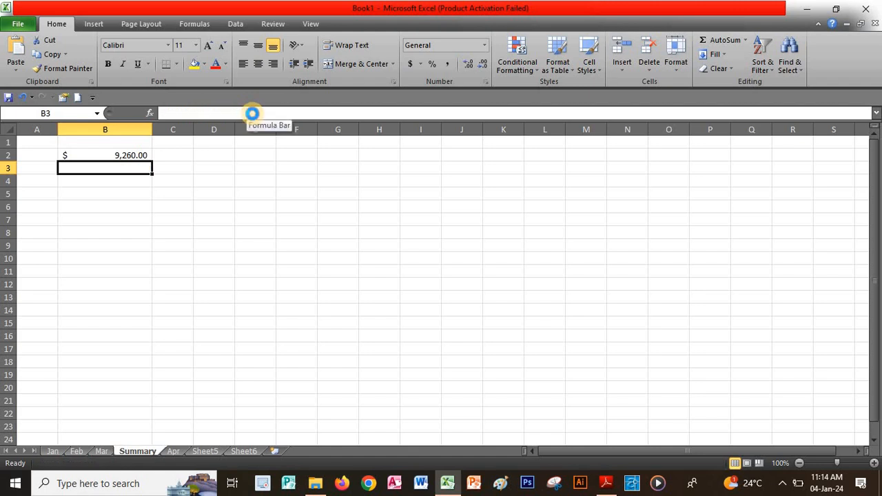
key("ctrl+z")
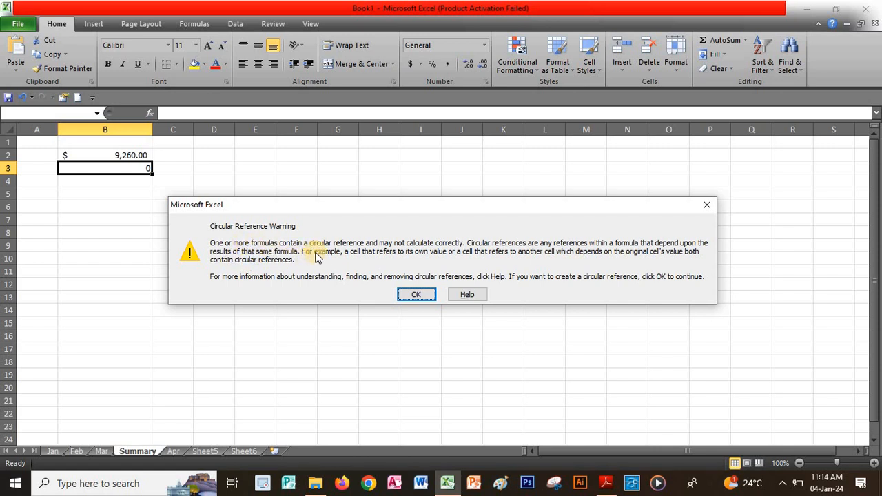
left_click(409, 294)
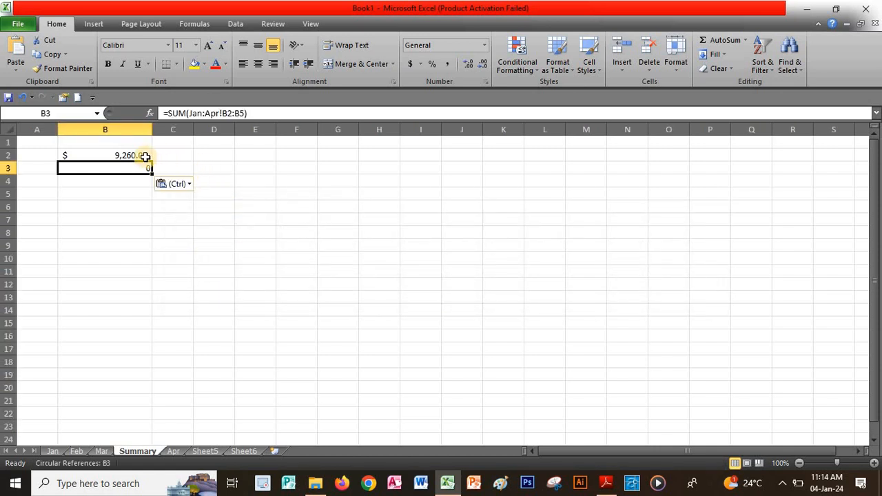
Step: Review the sales tables on the Jan, Feb and Mar sheets and return to the Summary sheet
left_click(120, 193)
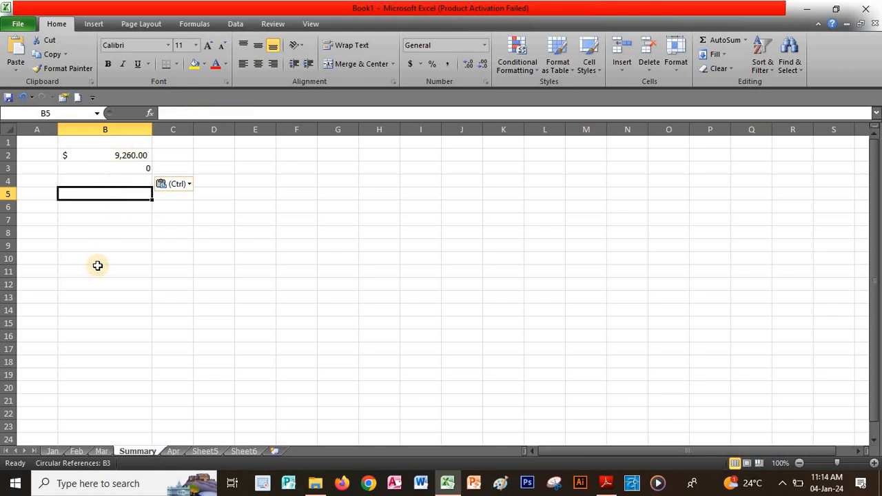
left_click(54, 452)
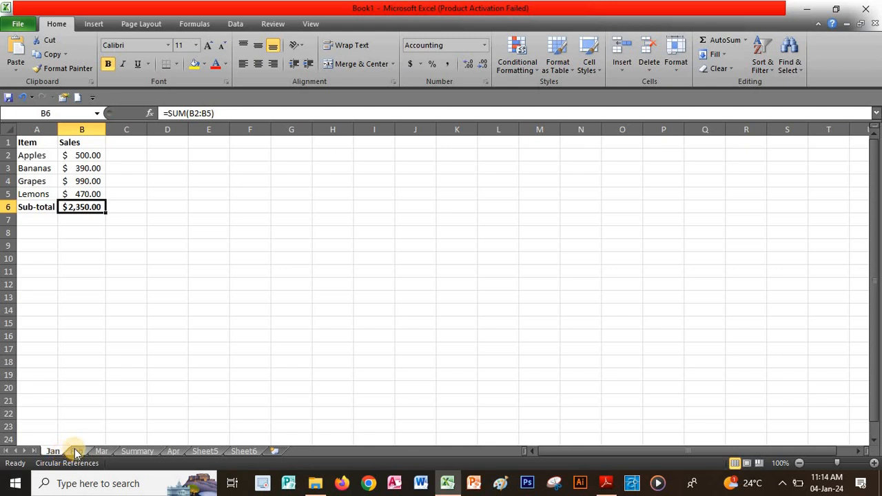
left_click(74, 452)
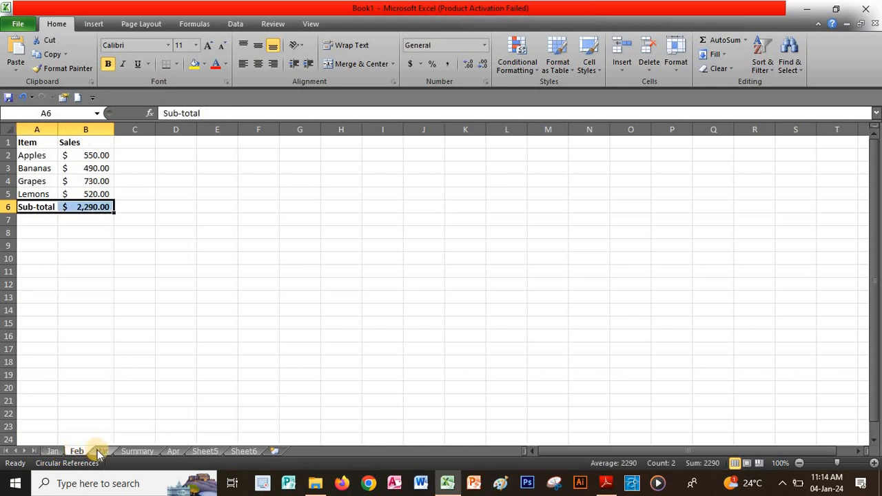
left_click(100, 451)
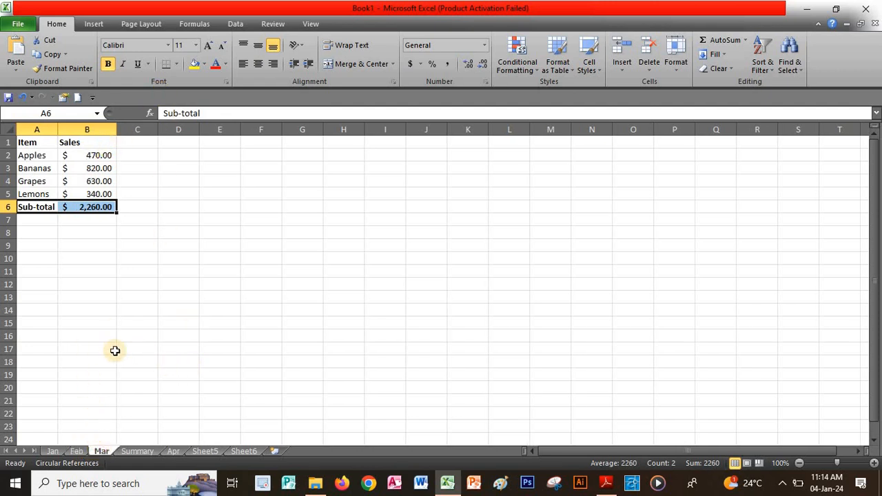
left_click(138, 451)
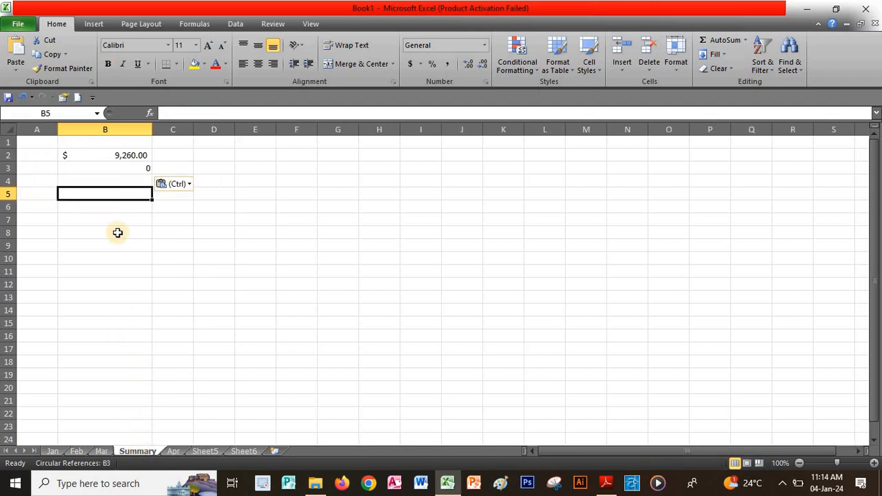
Step: Change the end sheet of the 3D formula in B3 so that it reads =SUM(Jan:mar!B2:B5)
left_click(136, 171)
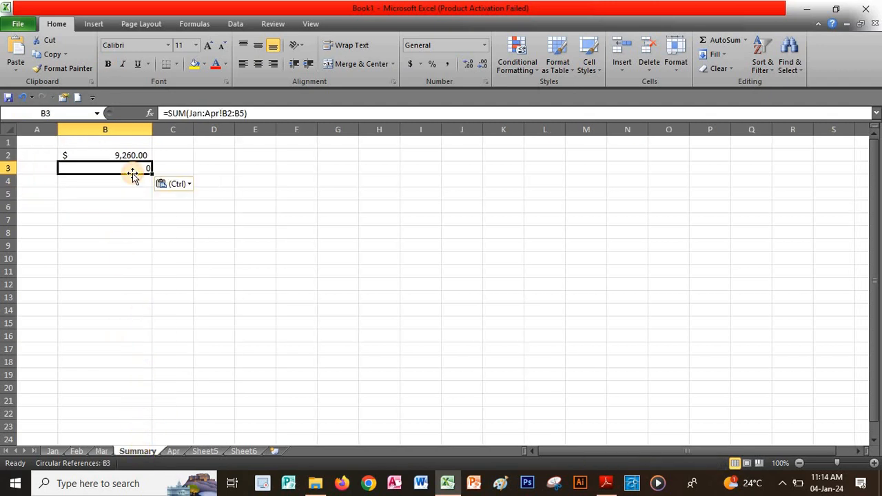
key("alt")
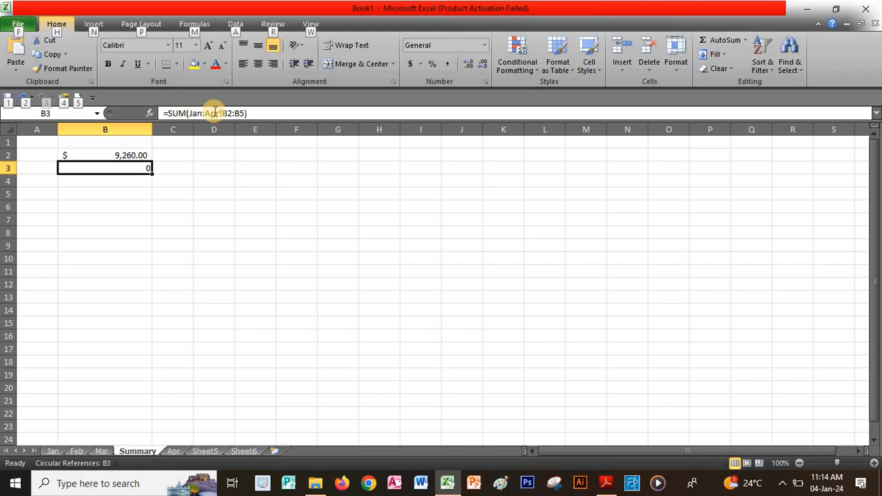
left_click(220, 113)
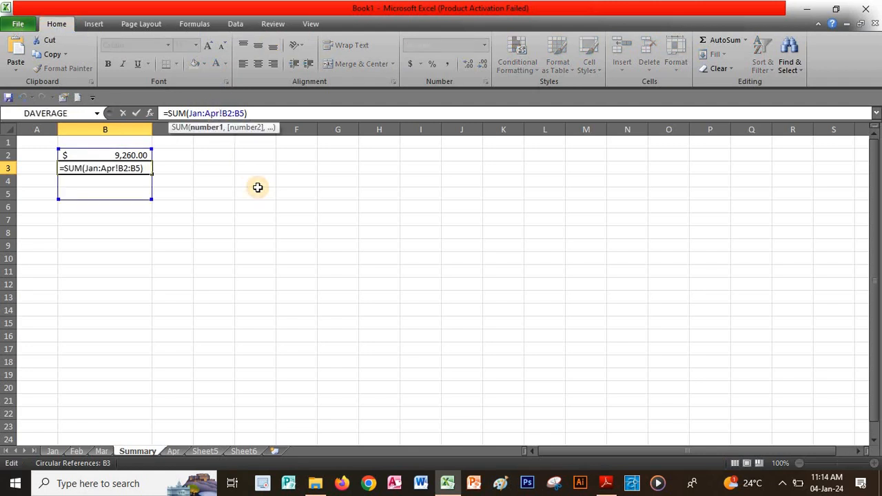
key("BackSpace")
key("BackSpace")
key("BackSpace")
type("mar")
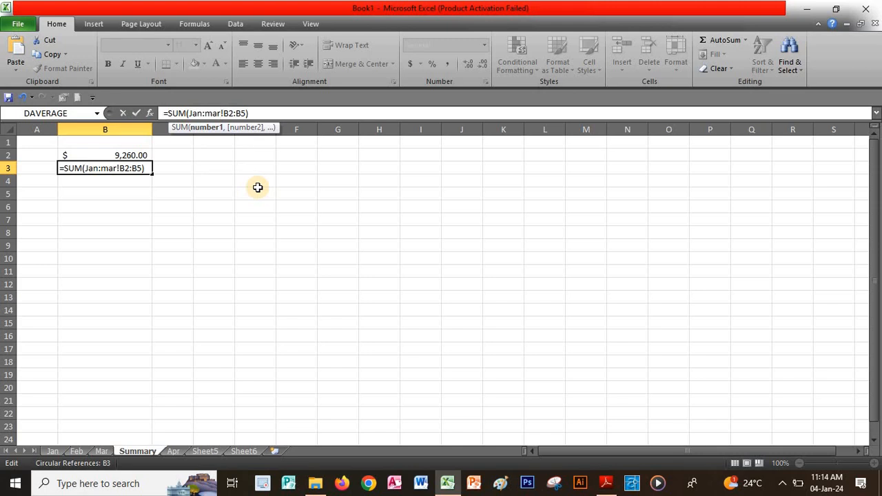
key("Return")
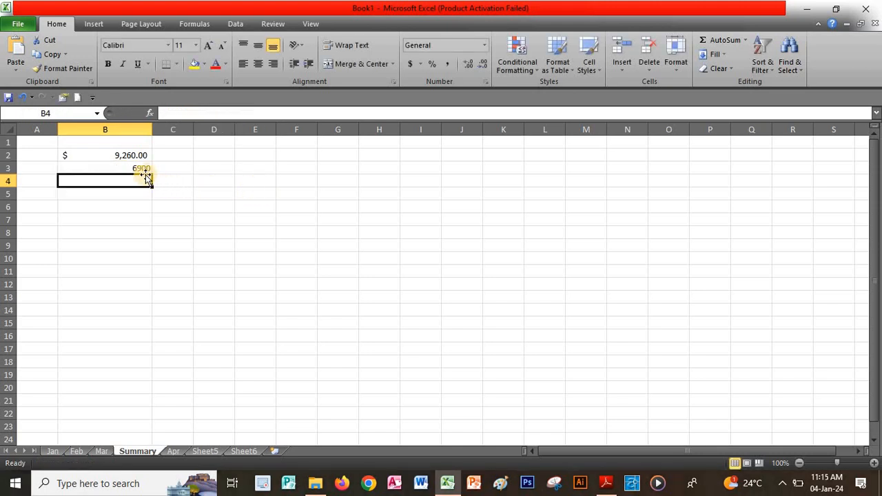
Step: Inspect the B3 formula in Excel and compare it with the formula and sheet order in the Adobe Reader example
left_click(128, 165)
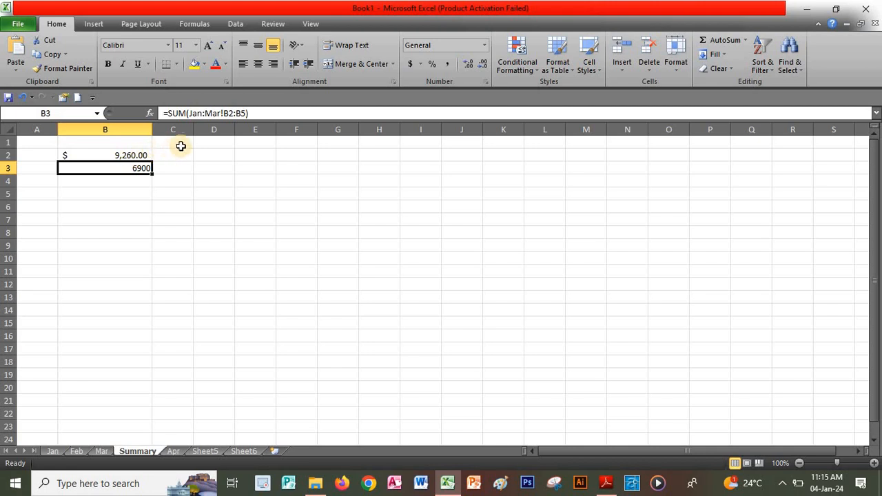
key("alt+Tab")
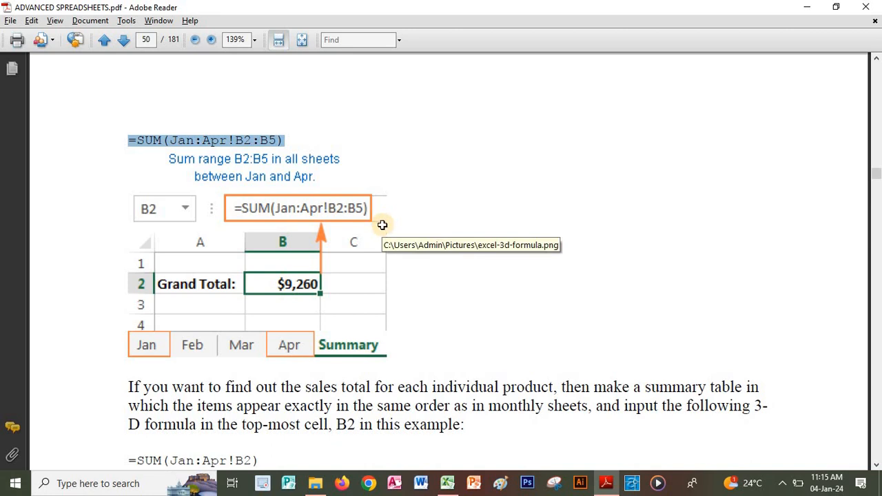
key("alt+Tab")
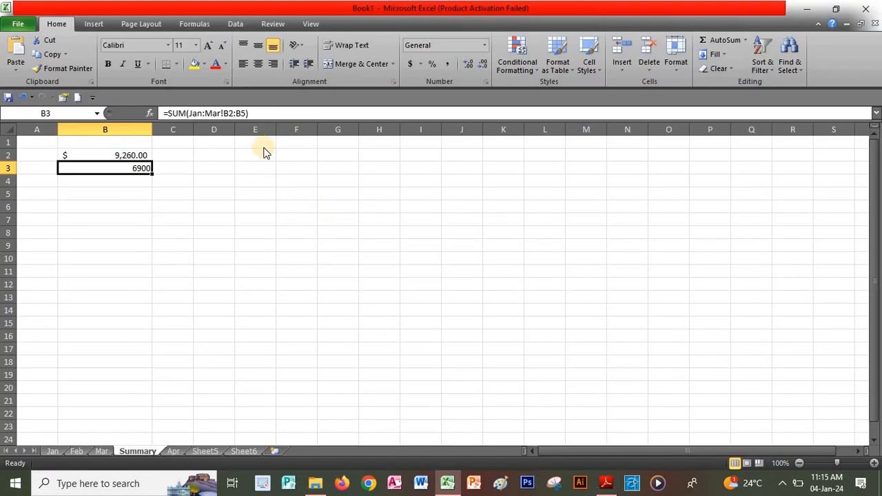
key("alt+Tab")
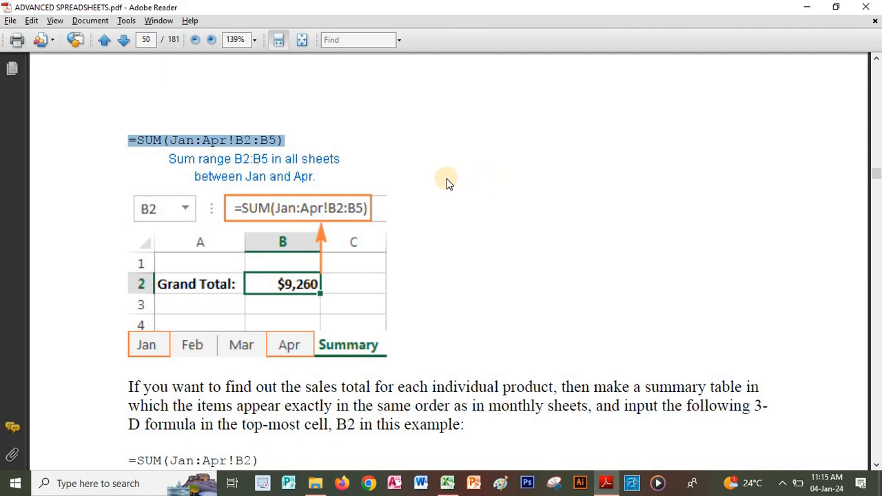
key("alt+Tab")
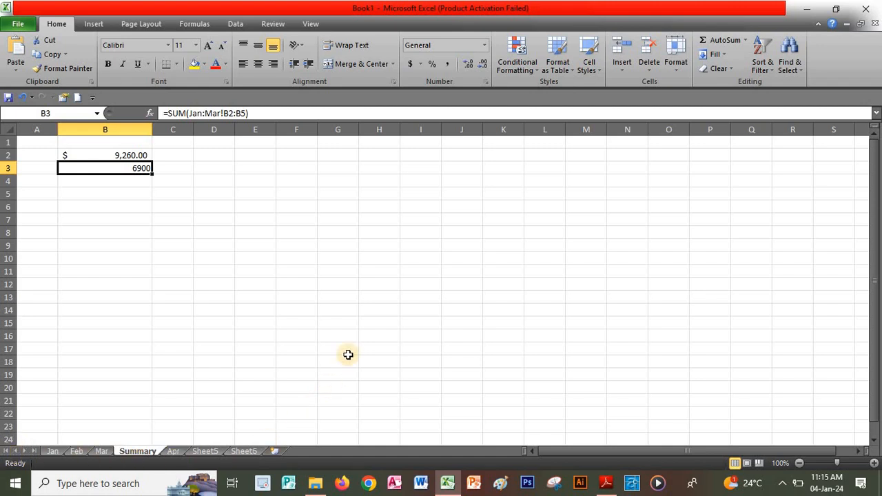
Step: Move the Apr sheet between Mar and Summary and reopen the Summary sheet
mouse_move(128, 451)
left_mouse_down()
mouse_move(183, 453)
mouse_move(146, 460)
left_mouse_up()
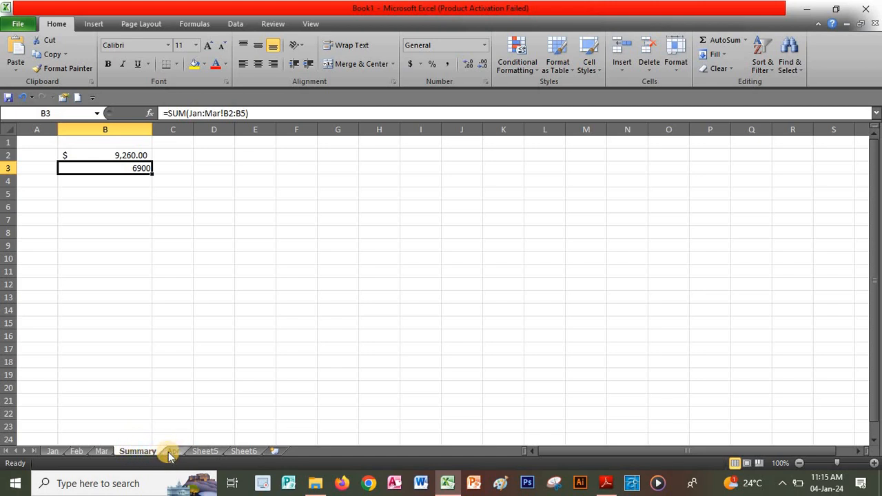
left_click_drag(170, 457, 119, 451)
left_click(158, 452)
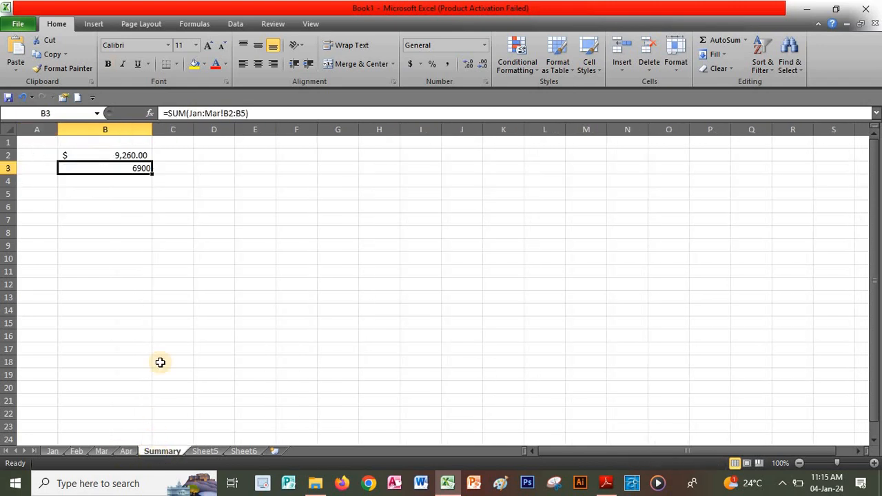
Step: Change the end sheet of the 3D formula in B3 so that it reads =SUM(Jan:Apr!B2:B5)
left_click(215, 113)
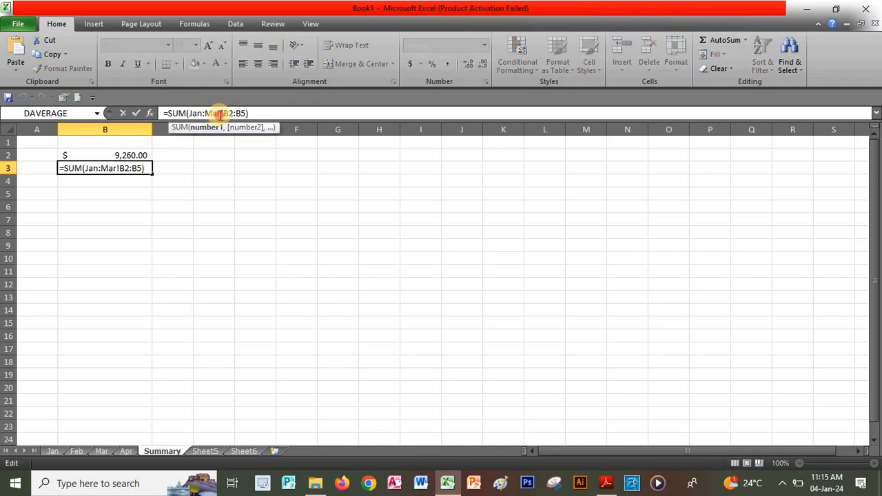
left_click_drag(220, 115, 206, 114)
type("Apr")
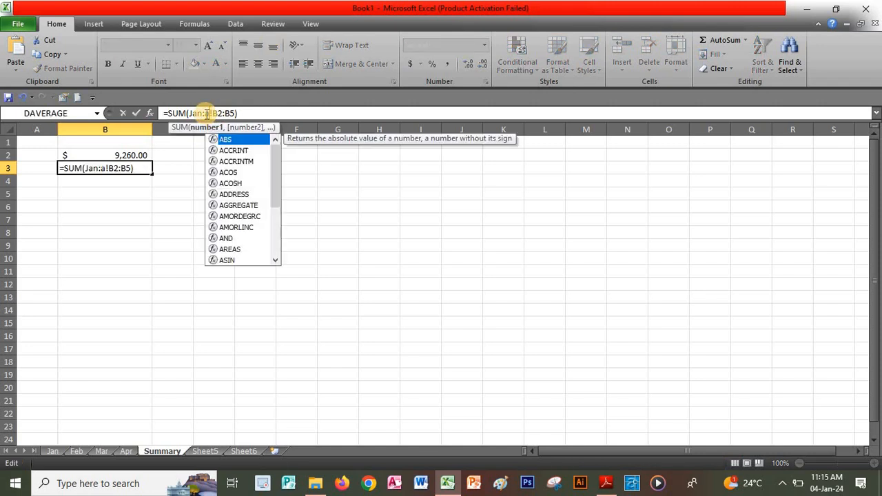
key("Return")
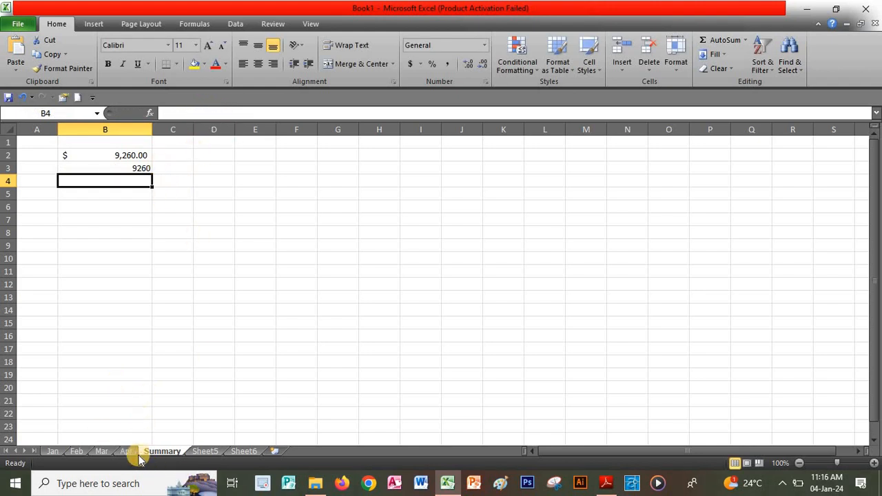
Step: Move the Summary sheet between Feb and Mar to test how its position affects the 3D formula
left_click_drag(127, 455, 178, 457)
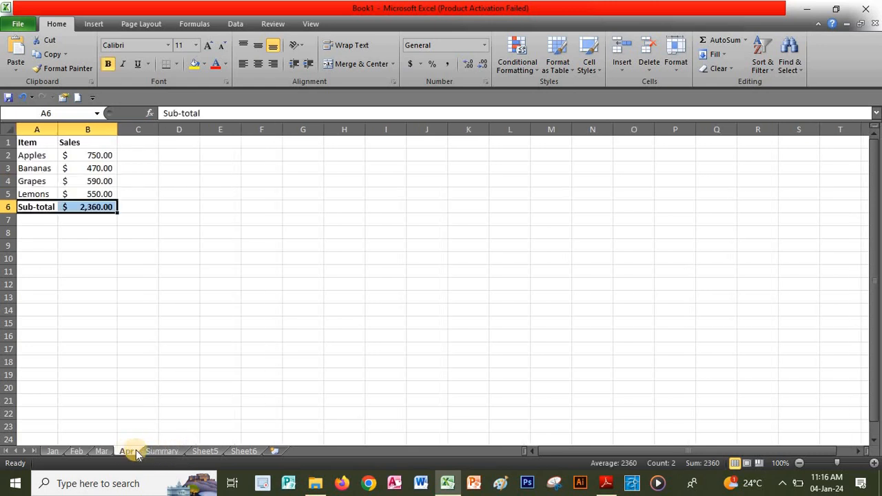
left_click(156, 452)
left_click_drag(118, 452, 116, 452)
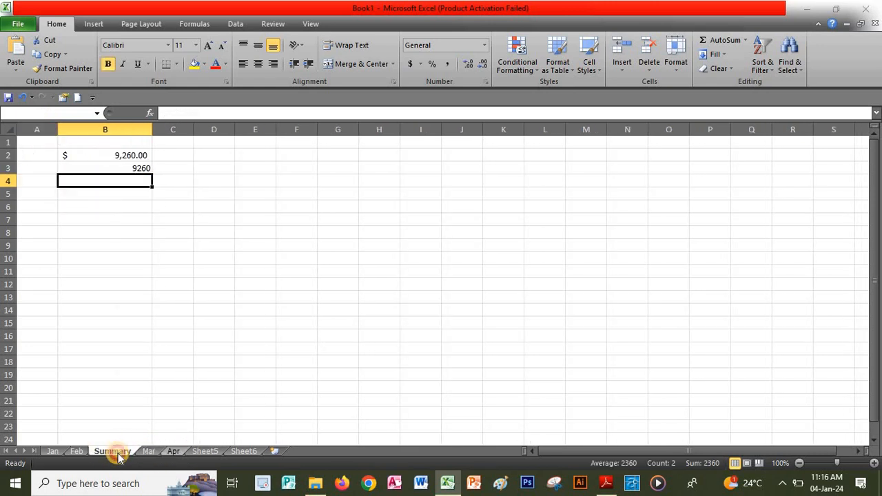
key("Return")
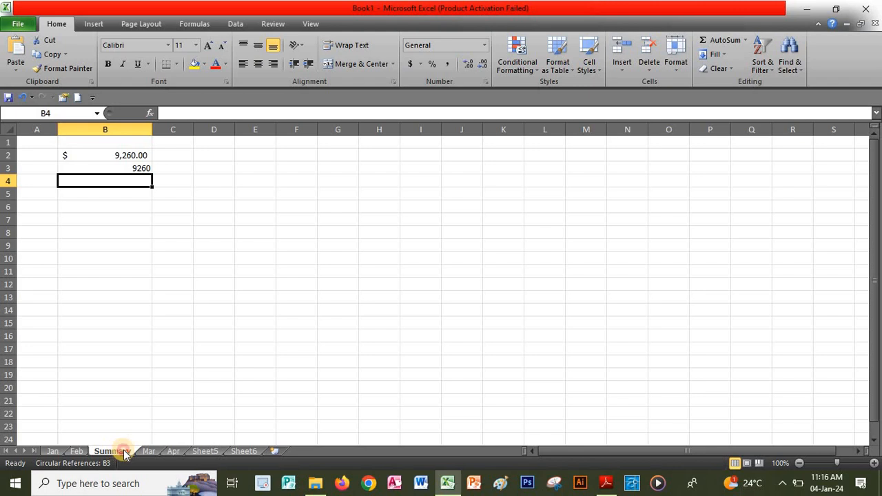
Step: Move the Summary sheet between Mar and Apr and inspect the 3D formula in B3
left_click_drag(180, 455, 166, 455)
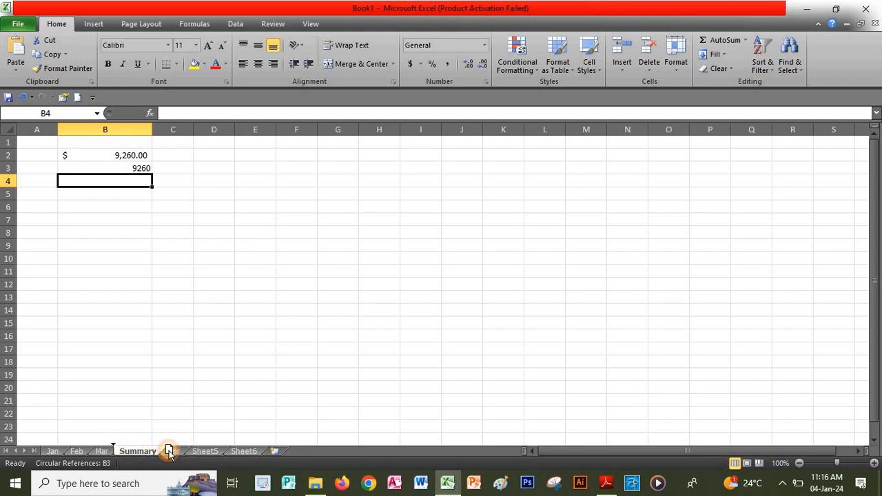
left_click_drag(171, 453, 142, 448)
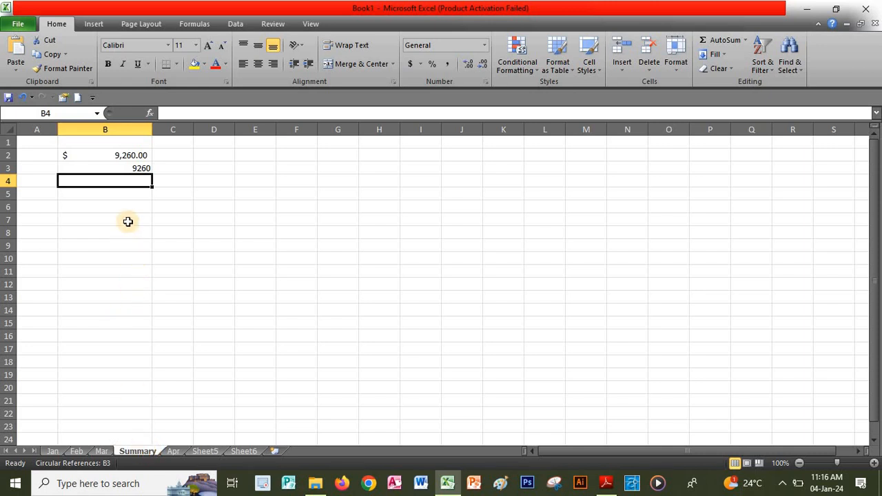
left_click(126, 166)
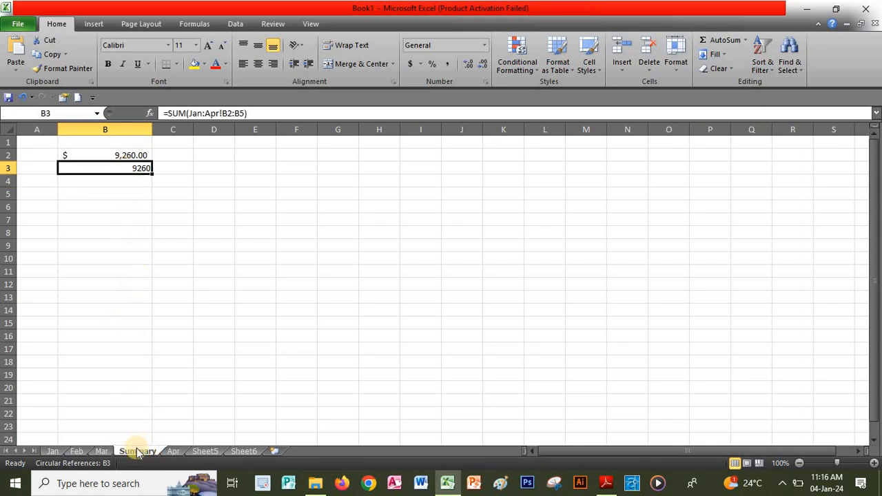
Step: Move the Summary sheet back to its place after Apr and reopen it
mouse_move(153, 455)
left_mouse_down()
mouse_move(185, 452)
mouse_move(72, 456)
left_mouse_up()
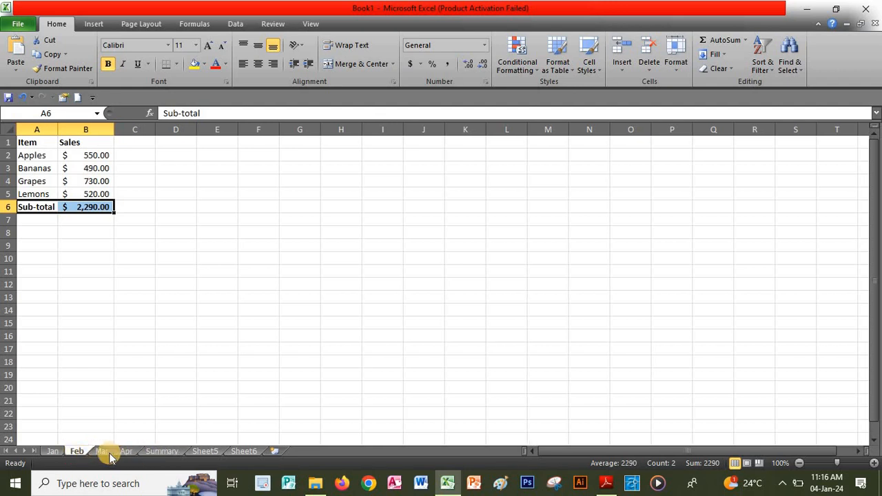
left_click(161, 451)
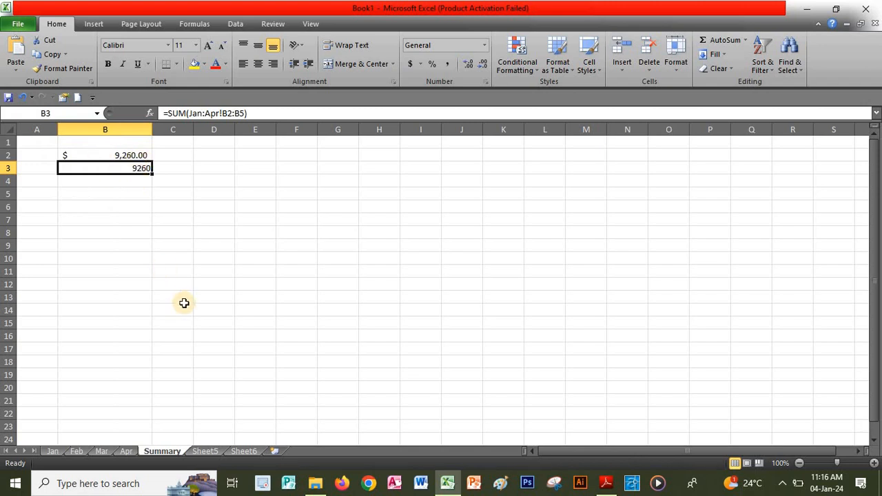
Step: Switch to the ADVANCED SPREADSHEETS PDF in Adobe Reader and activate the Hand Tool
key("alt+Tab")
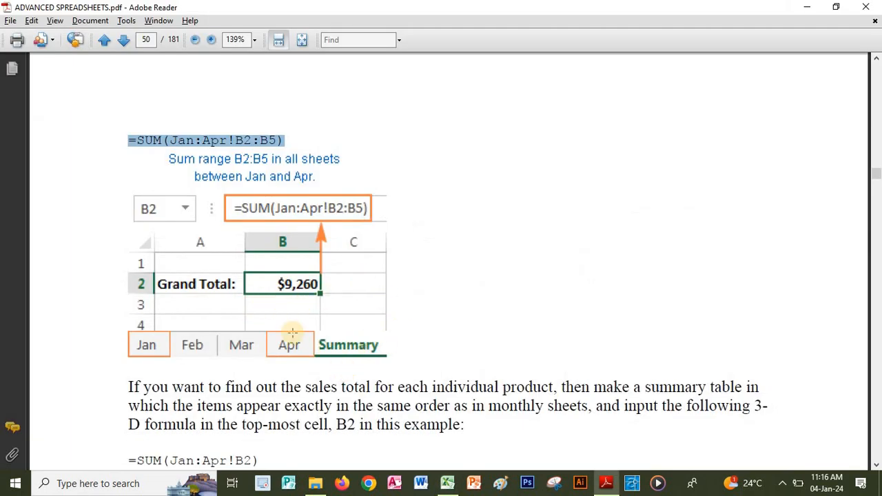
left_click(126, 20)
mouse_move(172, 34)
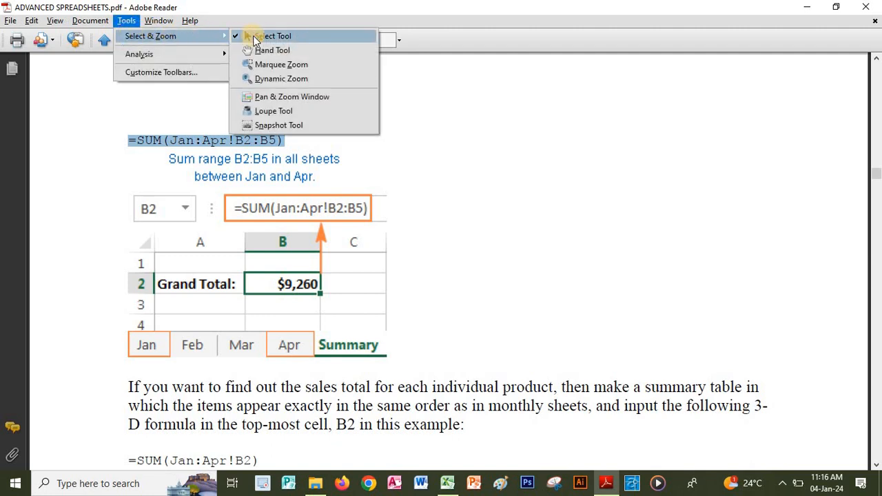
left_click(247, 35)
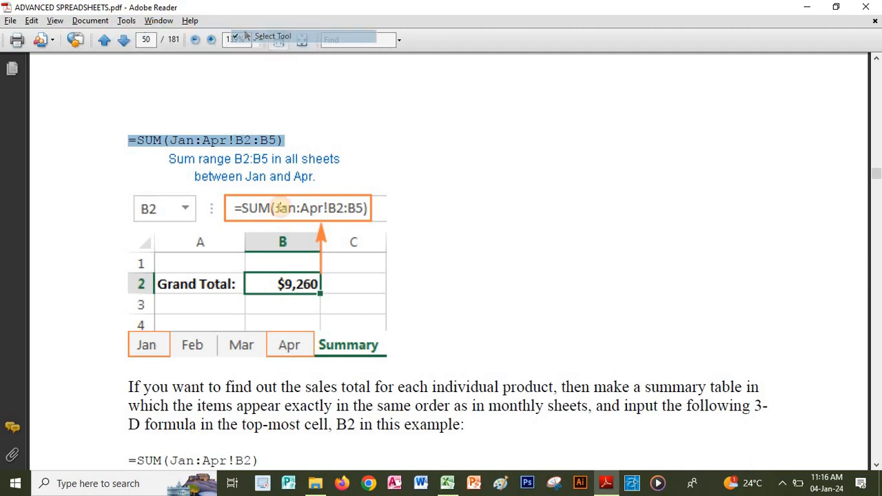
left_click(126, 20)
mouse_move(173, 35)
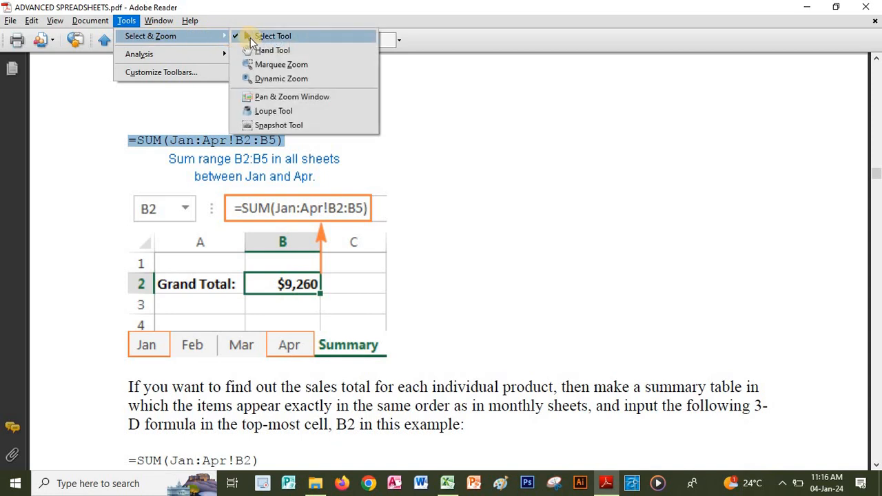
left_click(257, 51)
Step: Read the page 50 example of per-product totals with =SUM(Jan:Apr!B2) and the generic syntax for 3-D references and formulas
scroll(366, 205, "down", 3)
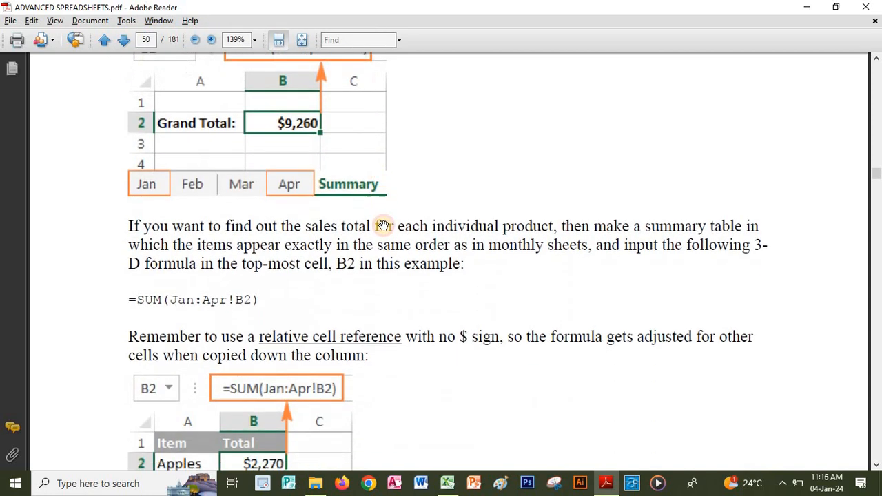
scroll(351, 164, "down", 2)
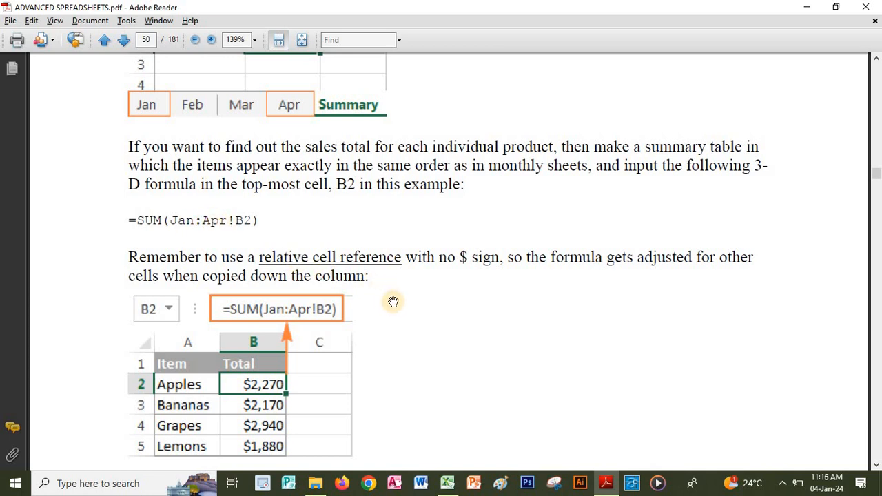
scroll(400, 276, "down", 2)
scroll(405, 248, "down", 1)
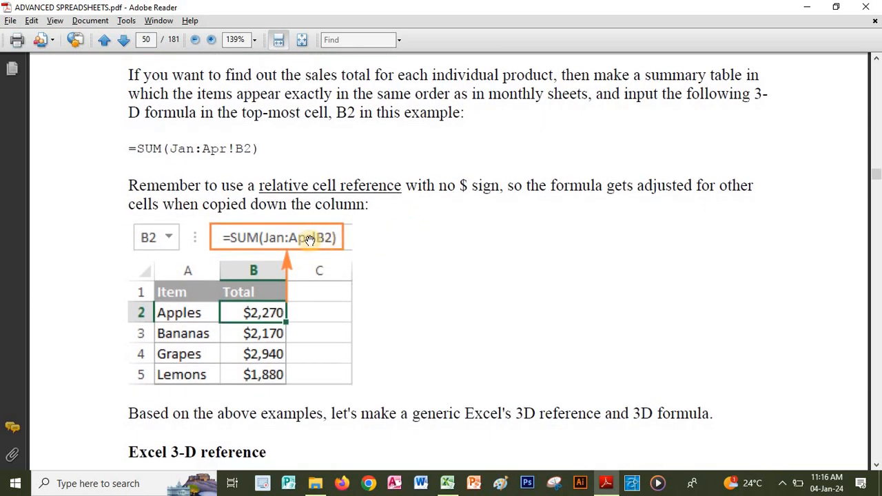
scroll(410, 262, "down", 6)
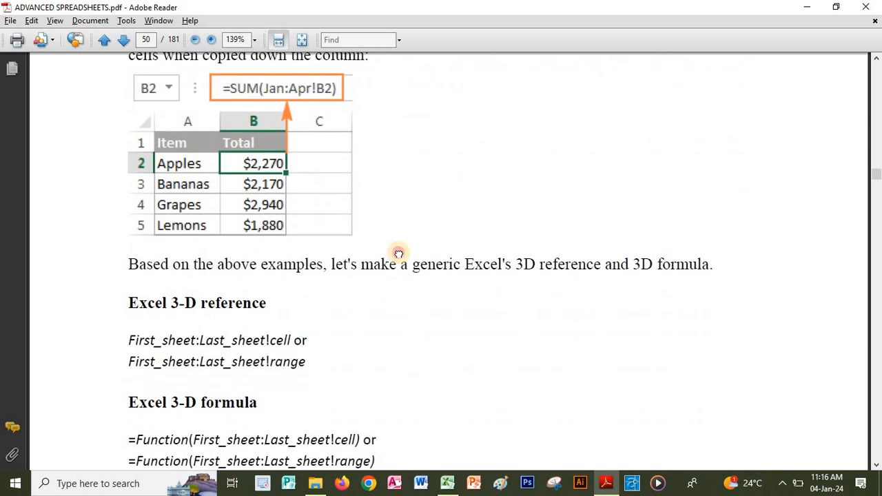
scroll(346, 242, "down", 3)
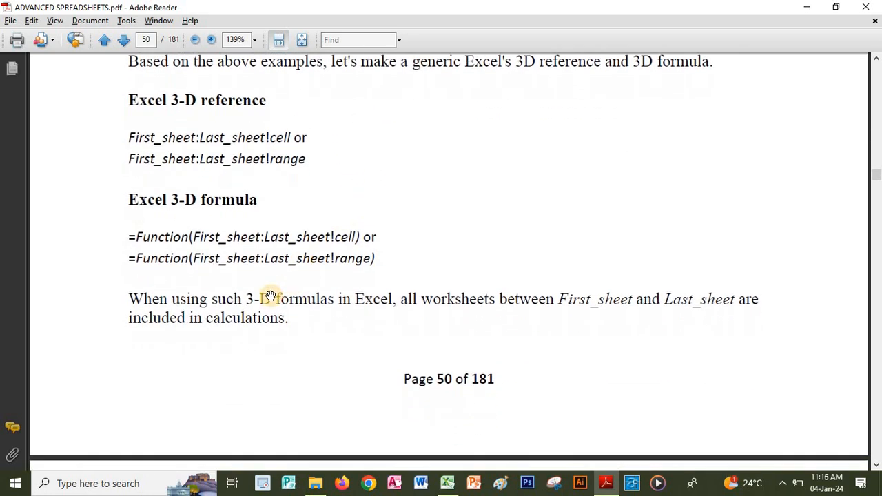
scroll(297, 231, "down", 1)
scroll(279, 247, "down", 1)
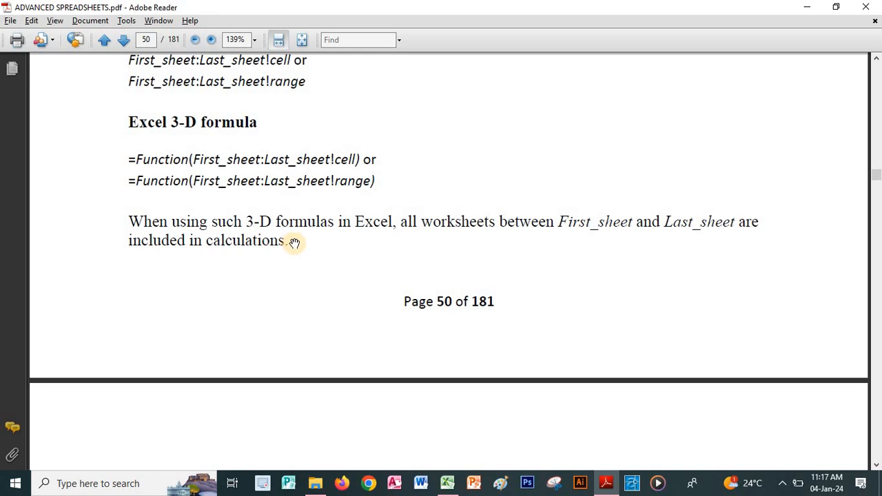
scroll(301, 207, "down", 3)
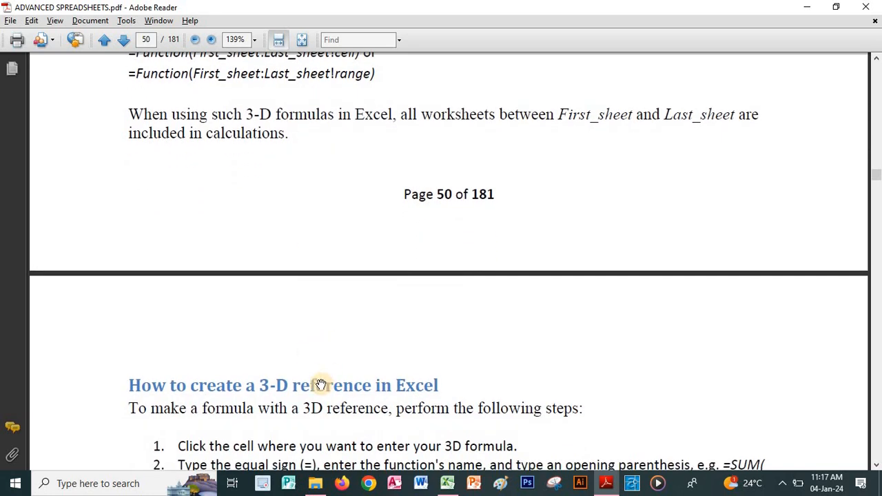
scroll(322, 321, "down", 4)
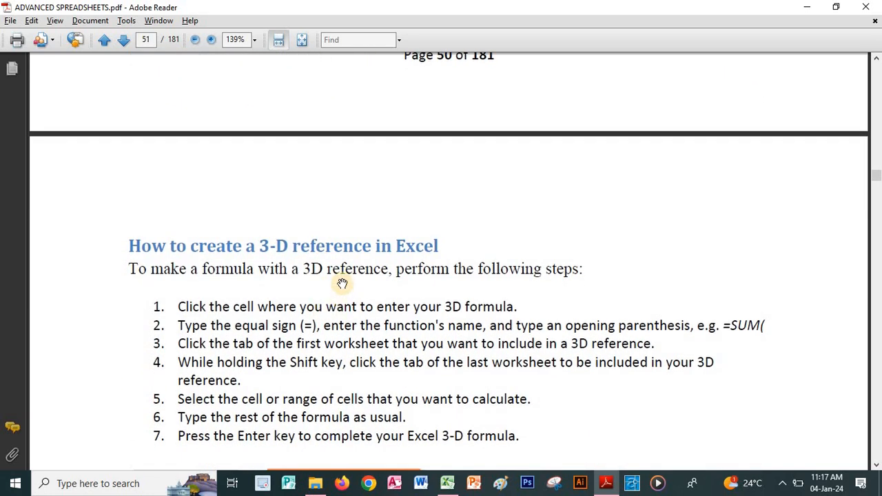
scroll(281, 375, "up", 11)
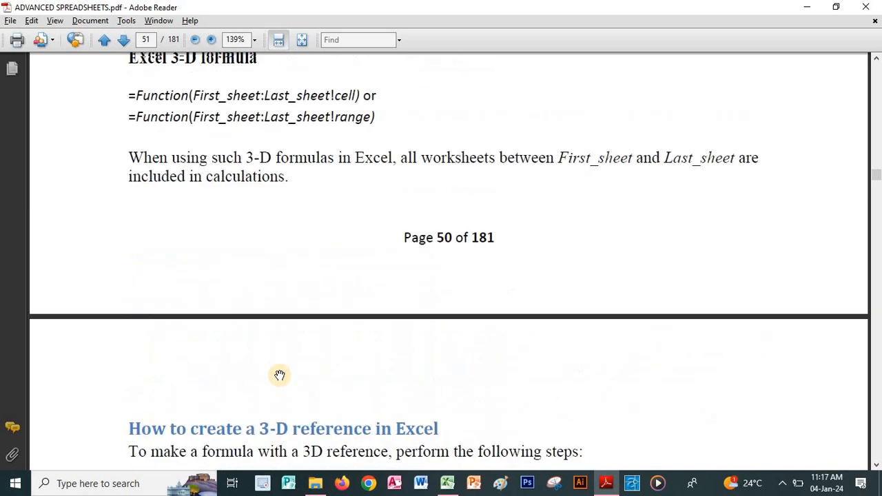
left_click_drag(279, 239, 280, 376)
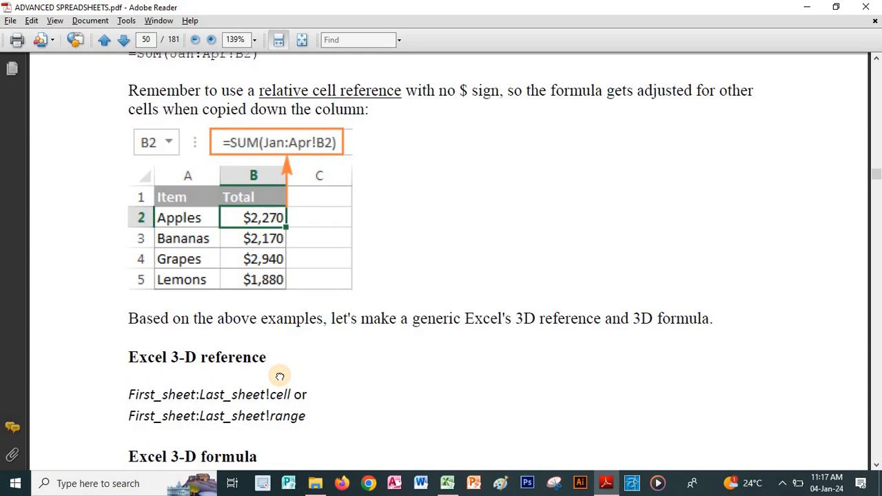
scroll(282, 260, "down", 5)
scroll(275, 228, "down", 3)
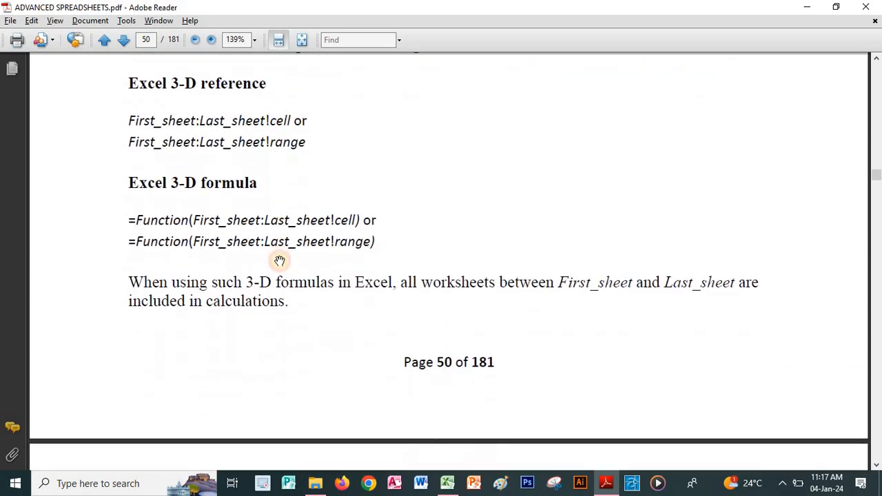
scroll(278, 270, "down", 3)
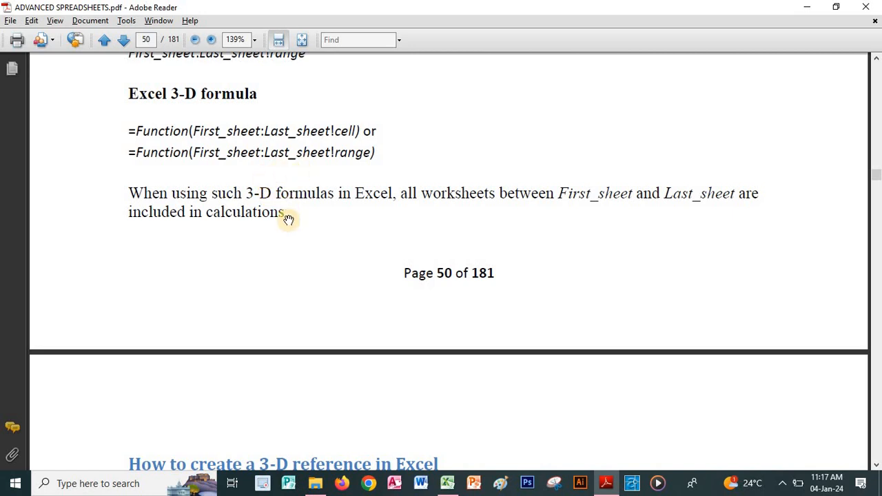
Step: Read the numbered instructions and worked example under "How to create a 3-D reference in Excel" on page 51
left_click_drag(290, 205, 287, 74)
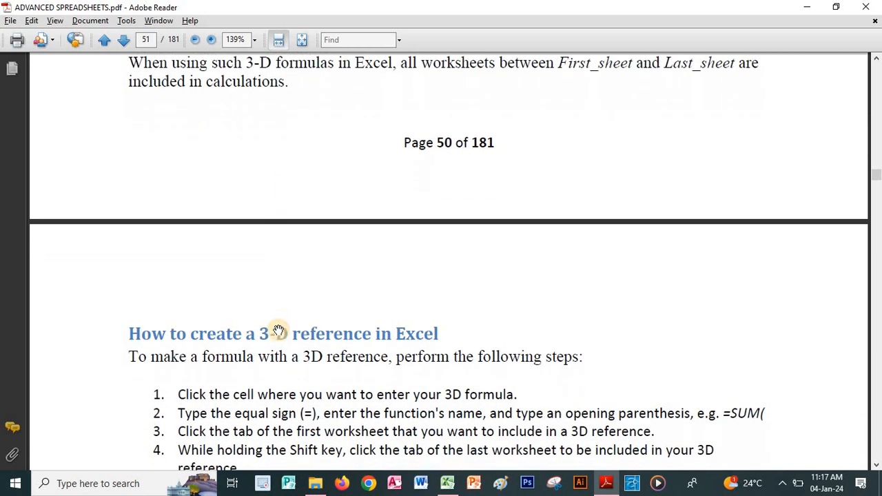
scroll(273, 276, "down", 4)
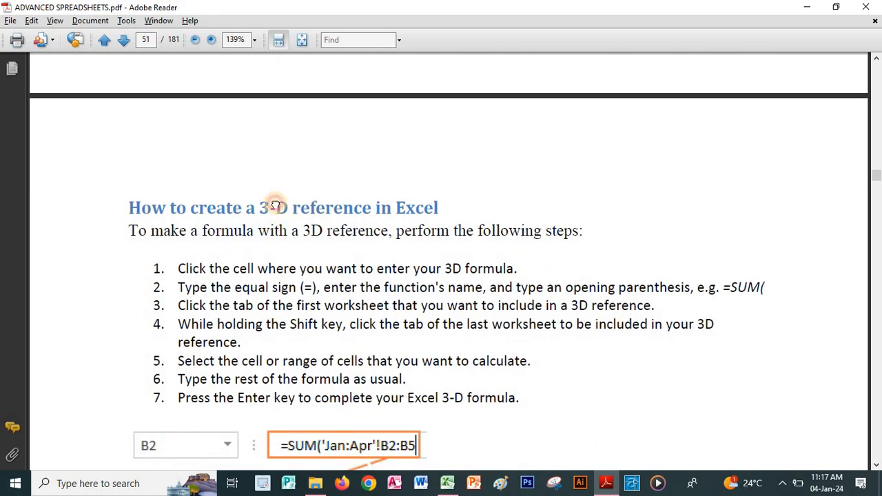
scroll(276, 193, "down", 2)
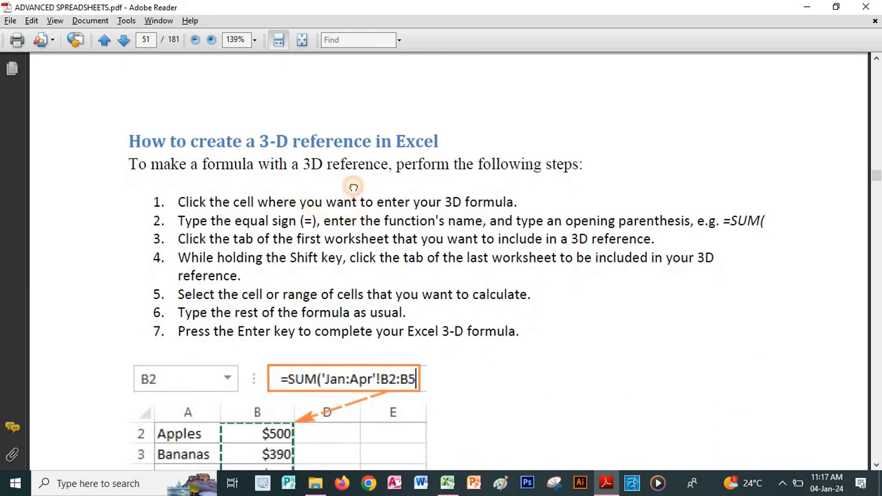
scroll(355, 189, "down", 3)
scroll(366, 217, "down", 3)
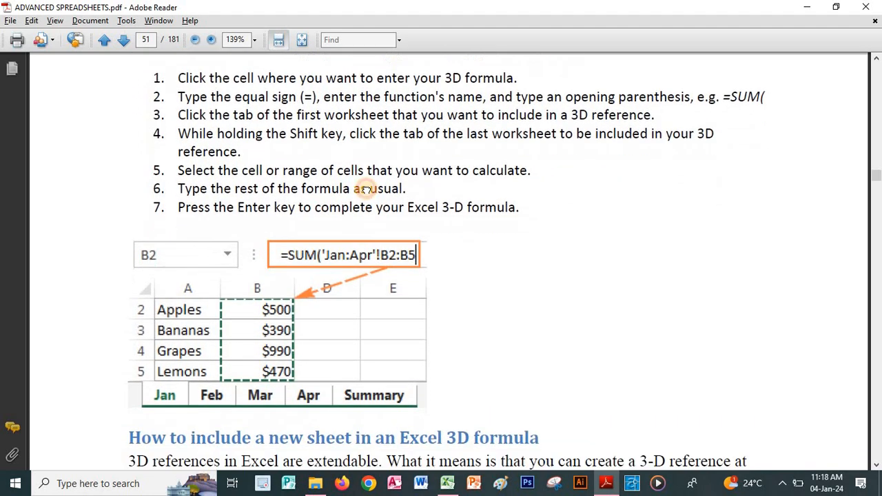
scroll(366, 153, "down", 2)
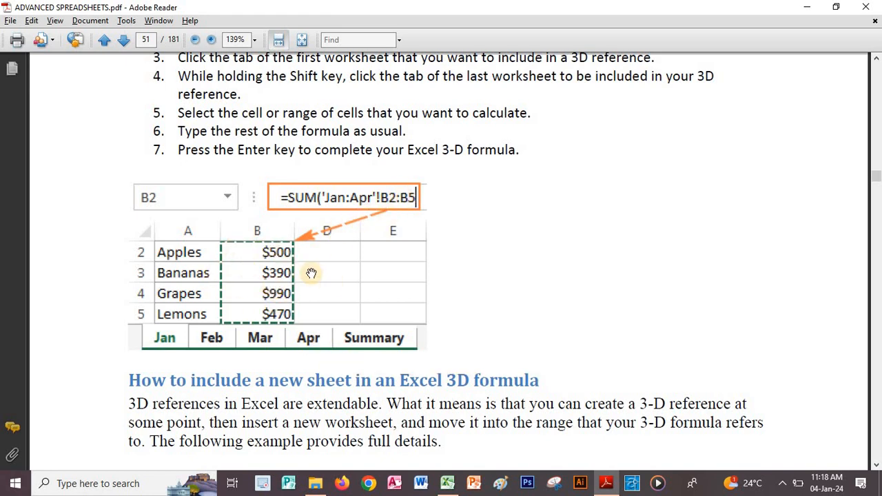
scroll(397, 137, "up", 7)
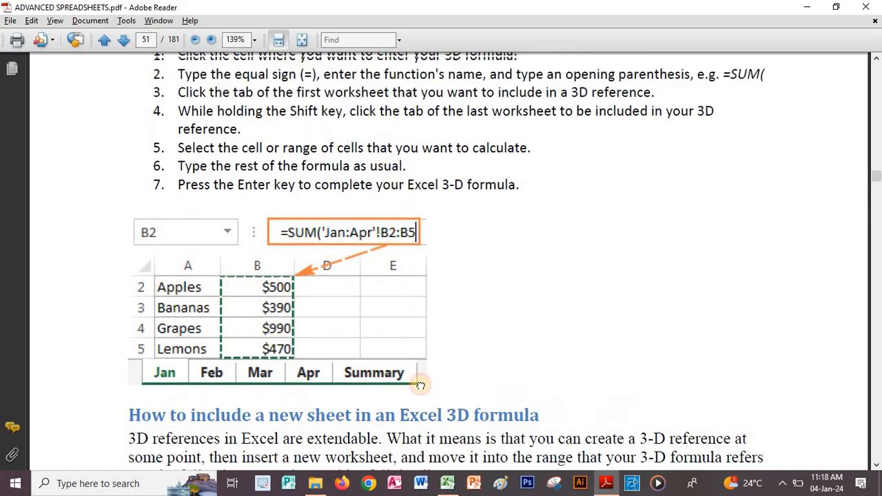
scroll(386, 165, "down", 3)
scroll(373, 176, "down", 3)
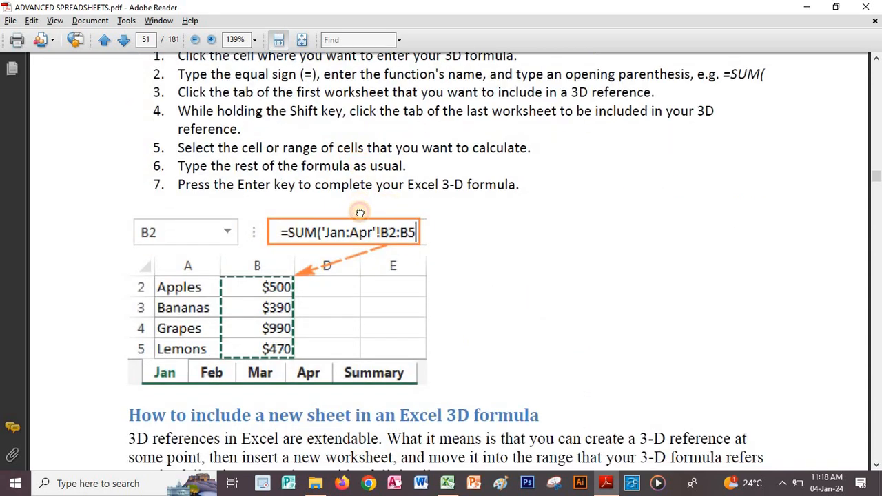
scroll(358, 161, "up", 2)
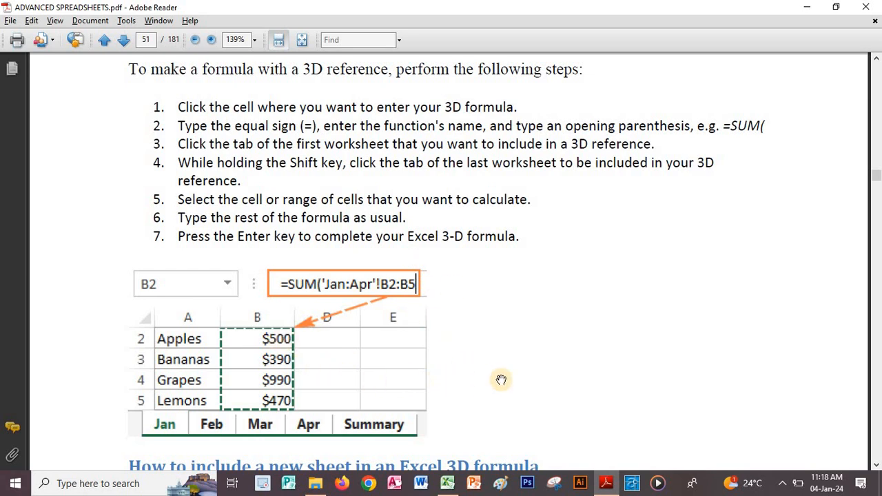
Step: Read the section "How to include a new sheet in an Excel 3D formula" with its =SUM(Jan:Dec!B2:B5) example
scroll(501, 380, "down", 5)
scroll(432, 324, "down", 4)
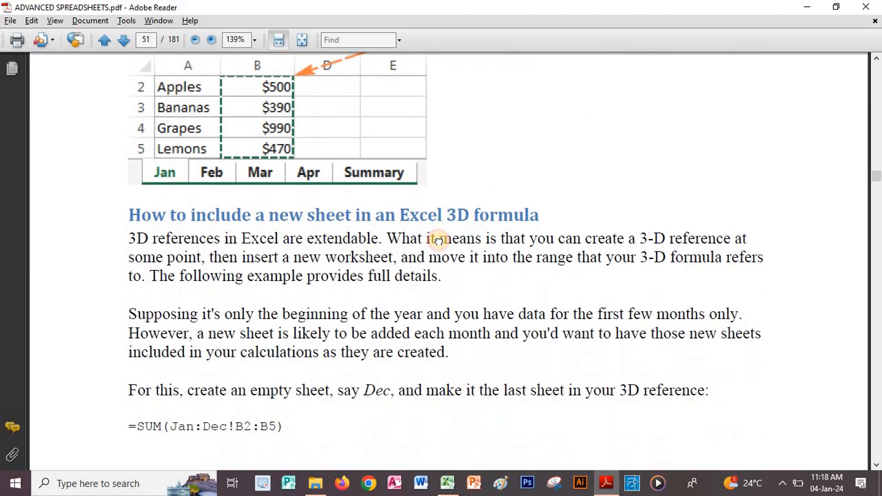
scroll(438, 240, "down", 3)
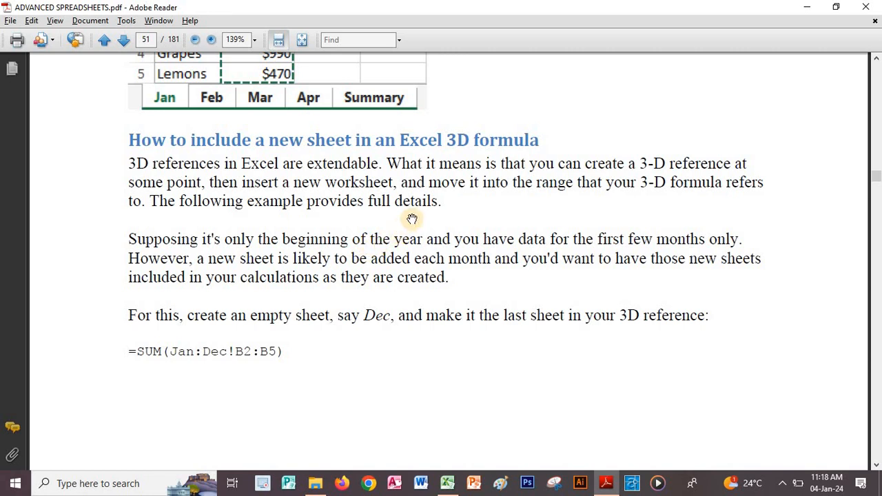
left_click_drag(432, 217, 438, 183)
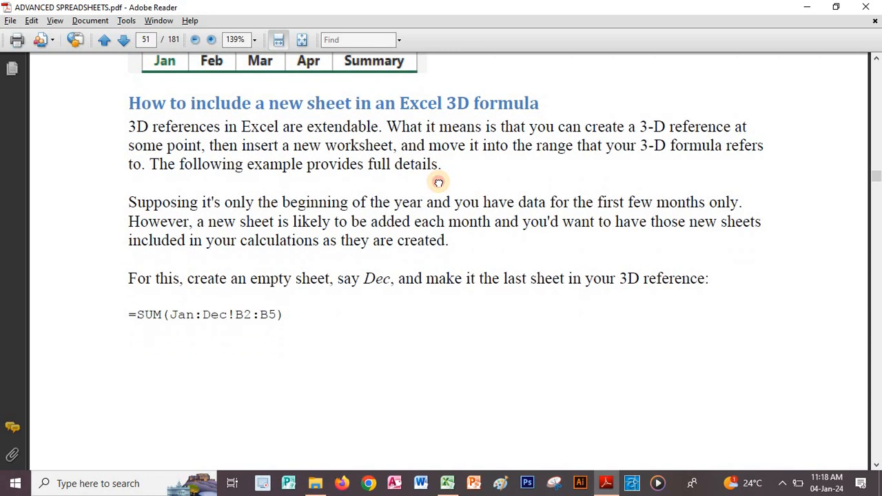
Step: Read the page 52 explanation and example of moving a new sheet between Jan and Dec in a 3-D formula
scroll(440, 179, "down", 1)
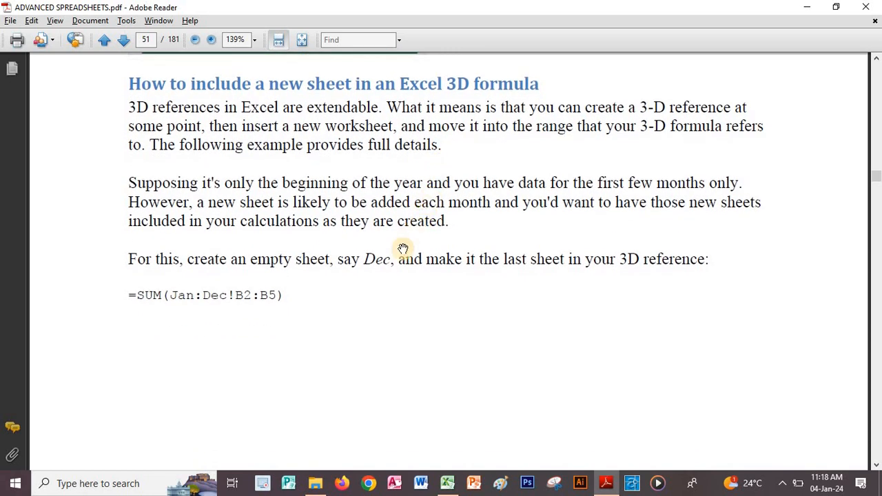
scroll(407, 278, "down", 6)
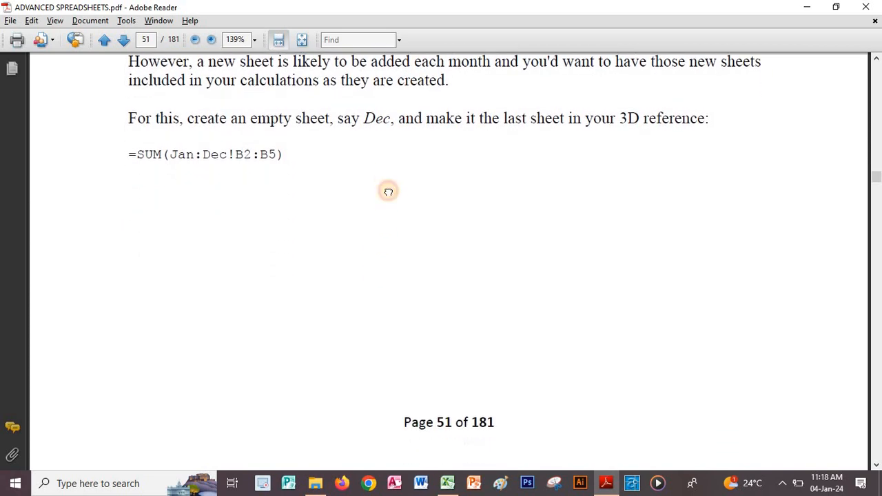
scroll(367, 228, "down", 8)
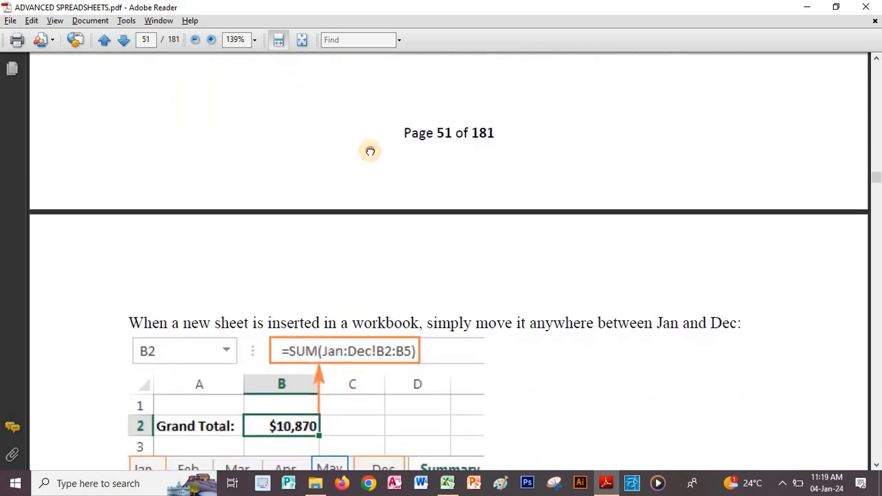
scroll(346, 329, "down", 6)
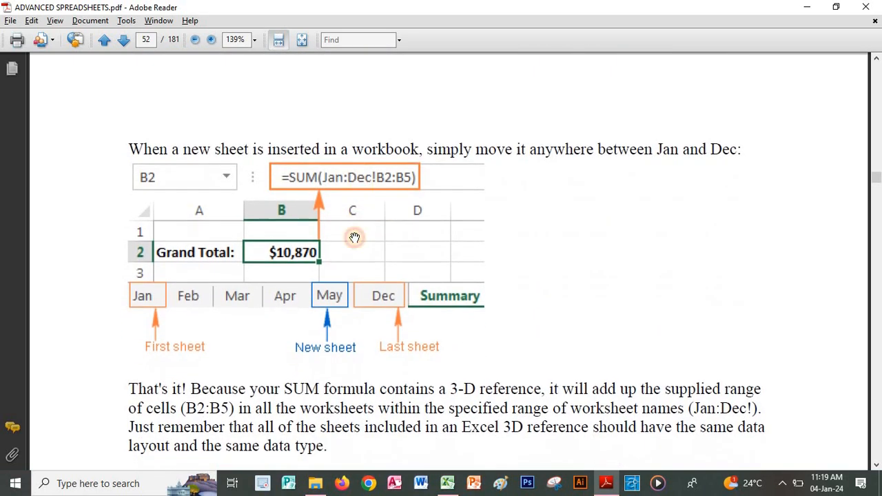
scroll(372, 331, "down", 2)
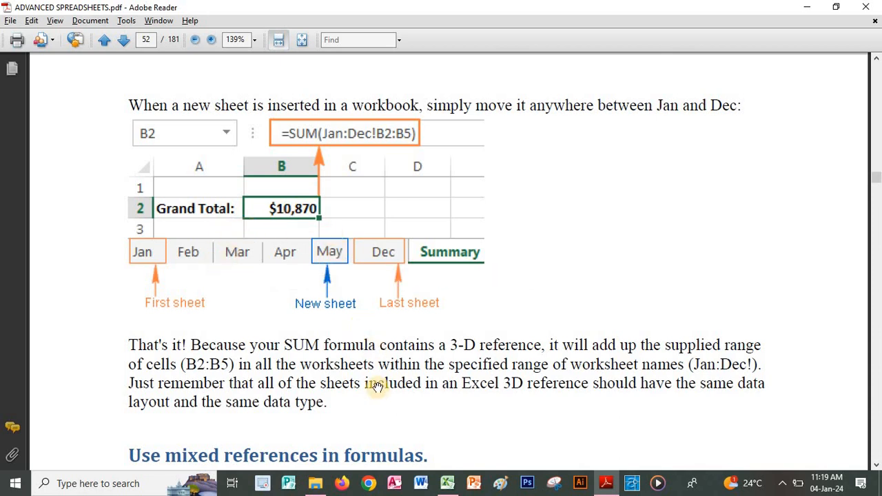
Step: Switch to the Excel workbook Book1, insert a new worksheet after Sheet6 and rename it May
key("alt+Tab")
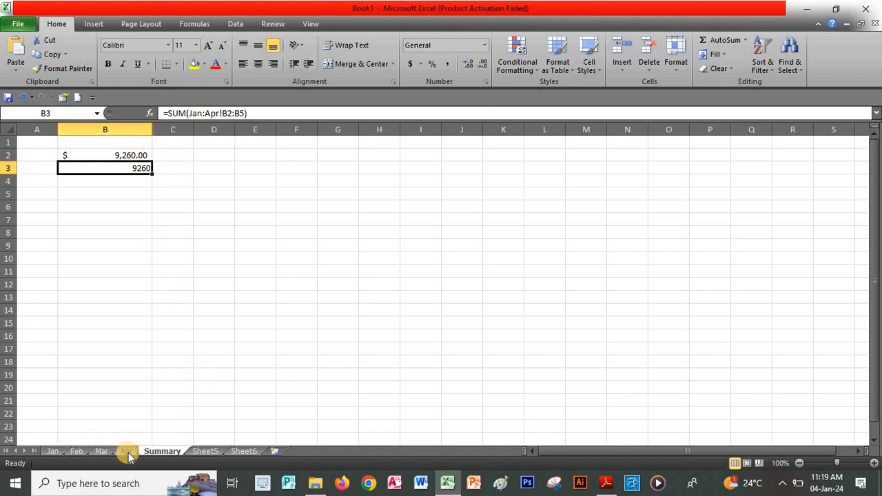
left_click(272, 452)
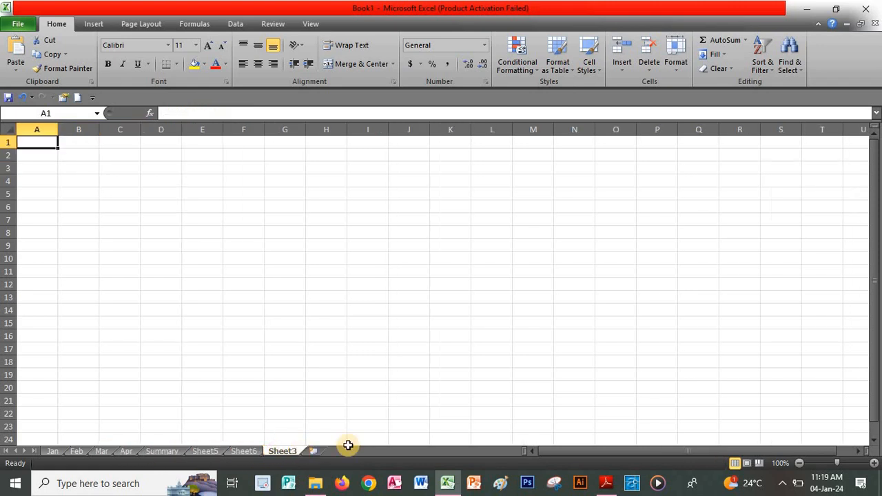
double_click(286, 451)
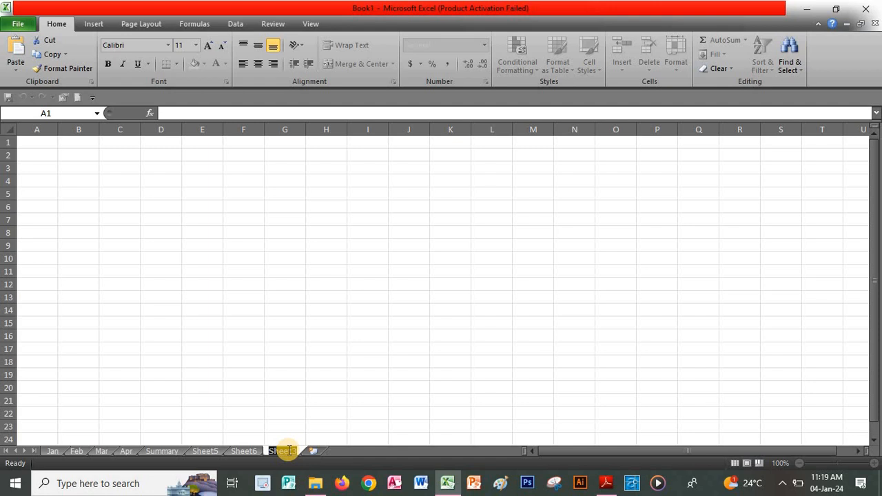
type("May")
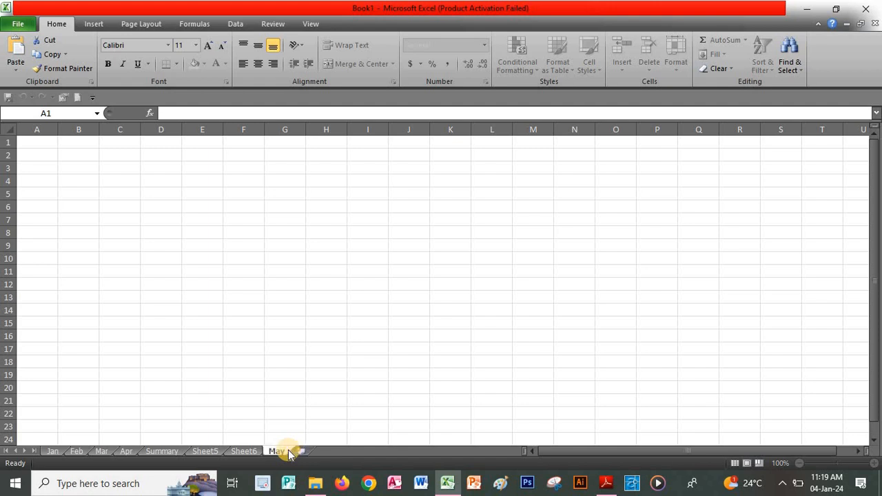
Step: Copy the sales table A1:B6 from the Feb sheet to cell A1 of the May sheet and widen column B
left_click(74, 451)
left_click_drag(29, 142, 74, 204)
key("ctrl+c")
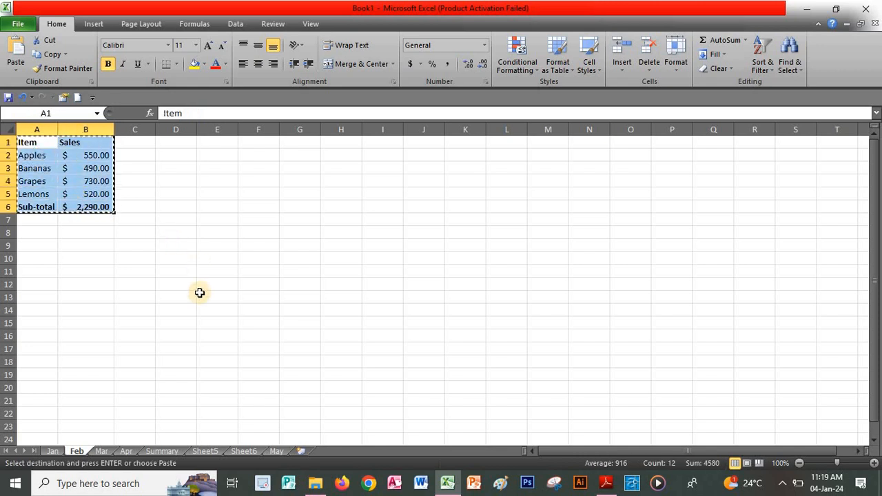
left_click(270, 449)
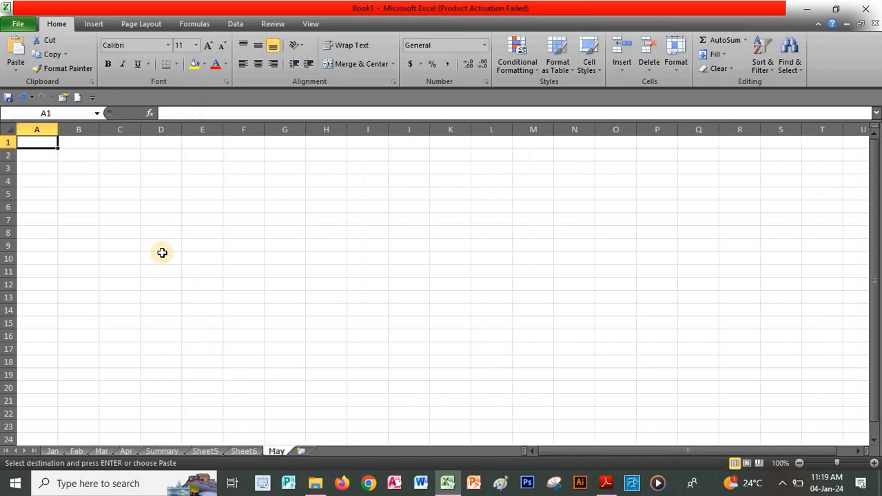
key("ctrl+v")
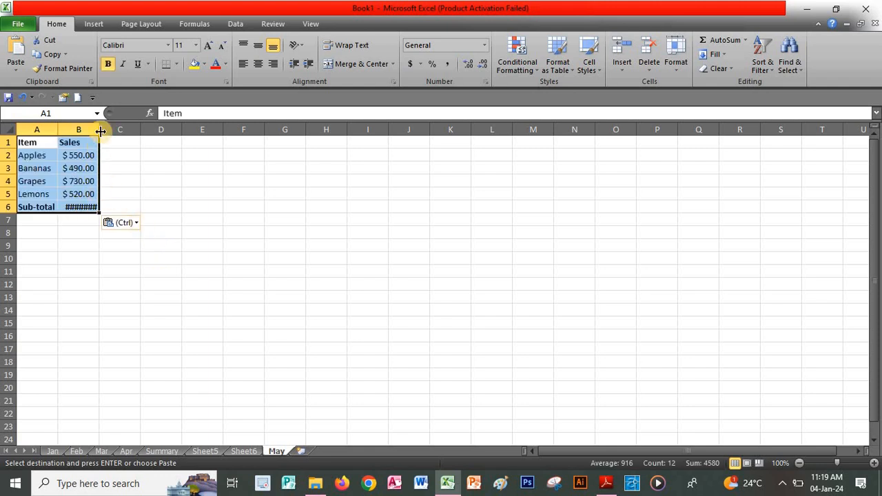
left_click_drag(100, 131, 121, 131)
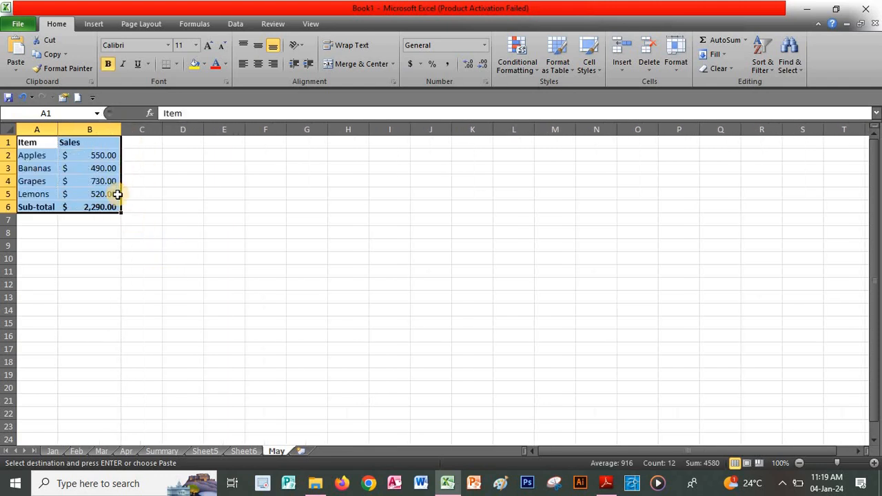
Step: Set the May sales to 1000 for Apples, 500 for Bananas, 1000 for Grapes and 1000 for Lemons
left_click(94, 153)
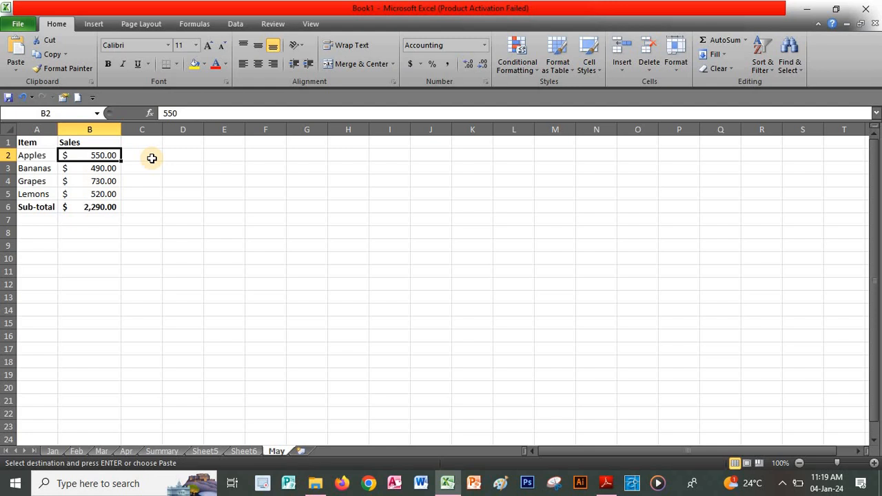
type("1000")
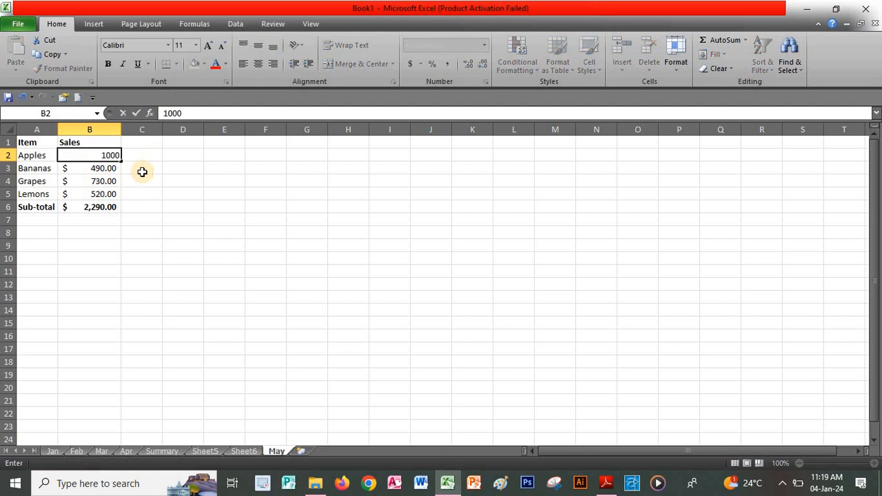
left_click(114, 172)
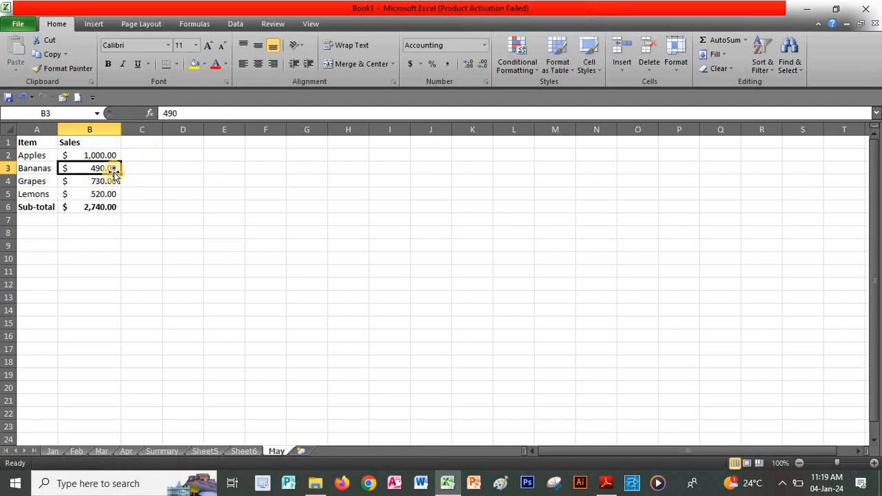
type("5")
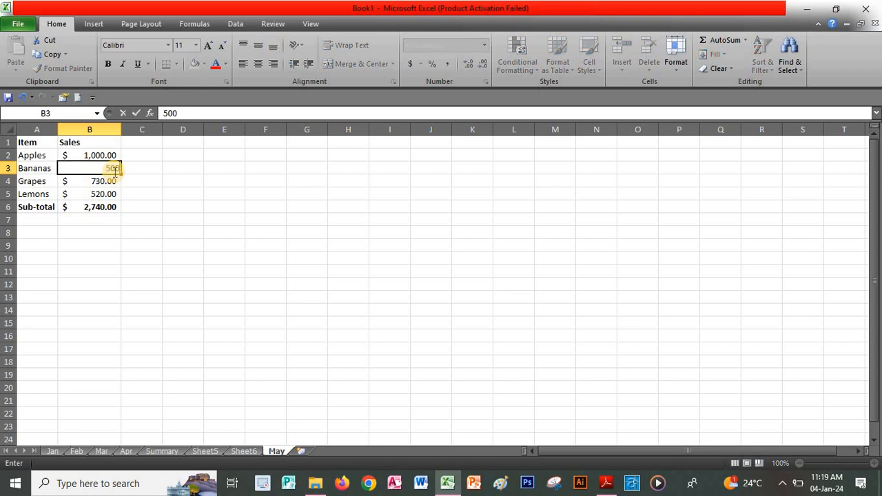
type("00")
key("Return")
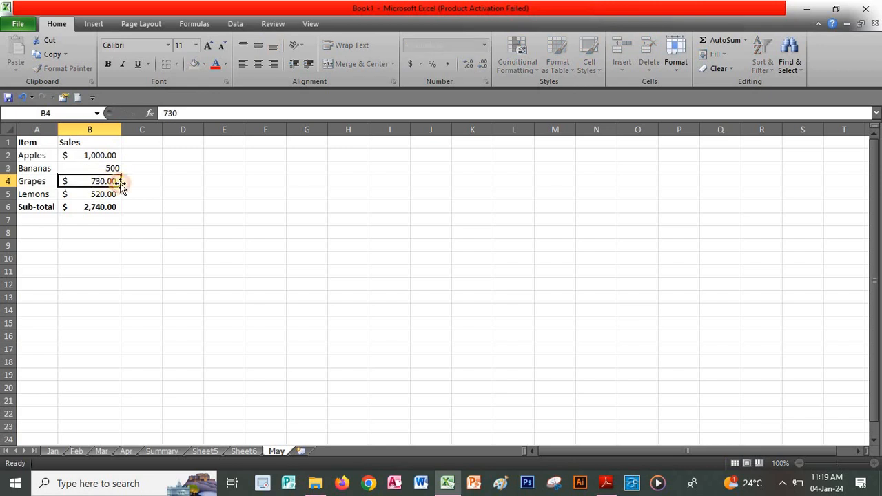
type("1000")
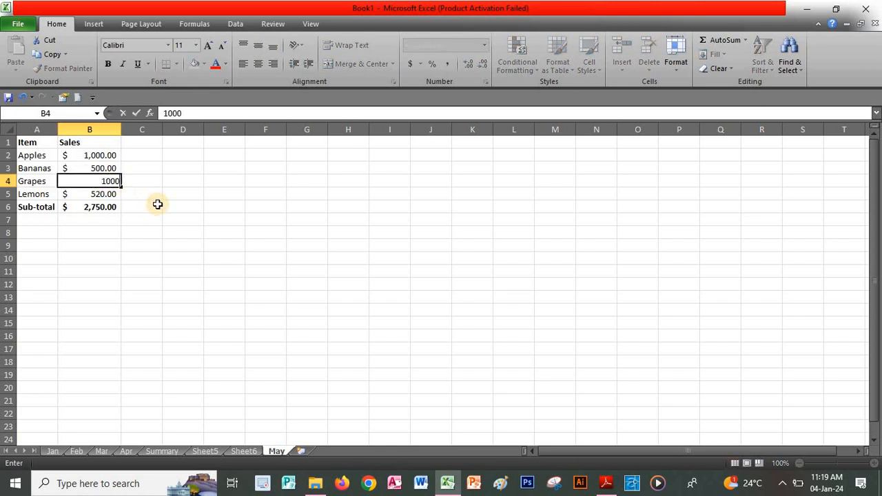
left_click(106, 195)
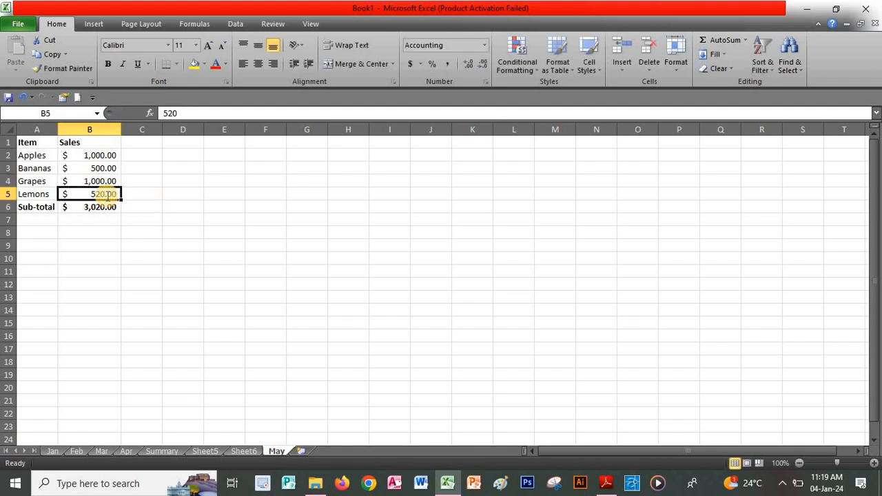
type("19")
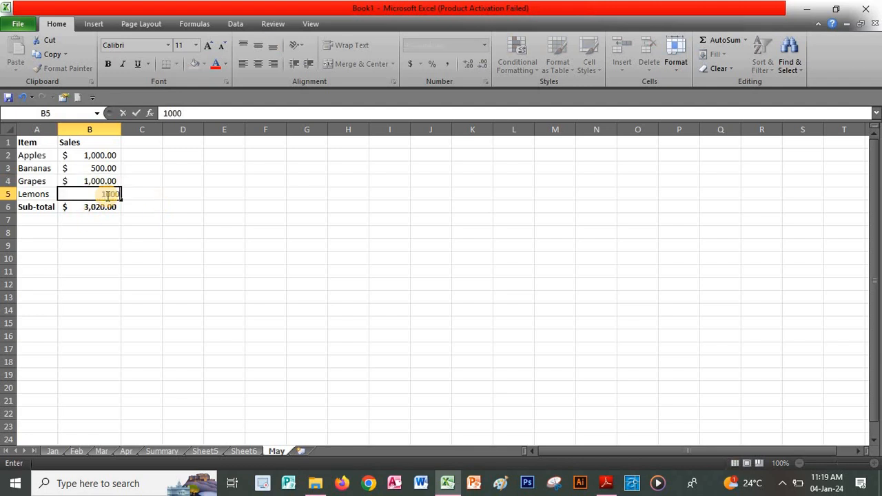
type("00")
left_click(90, 242)
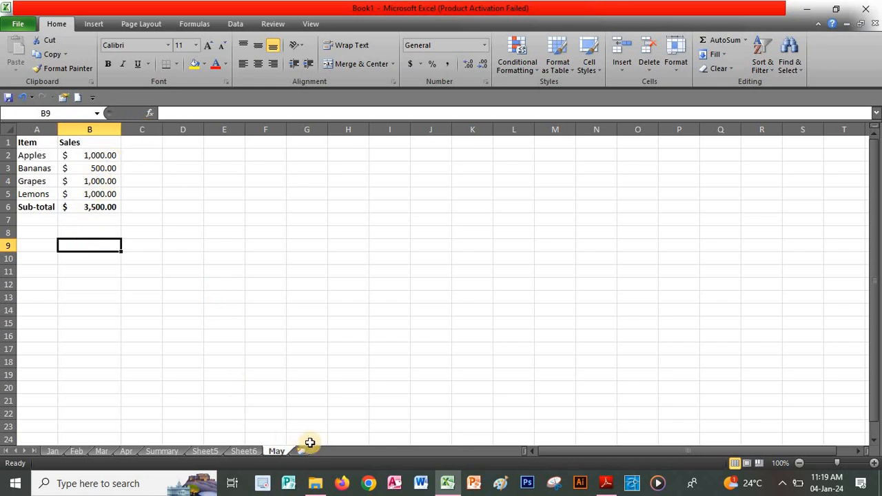
Step: Move the May sheet between Feb and Mar and check the 3-D SUM result on the Summary sheet
left_click(162, 451)
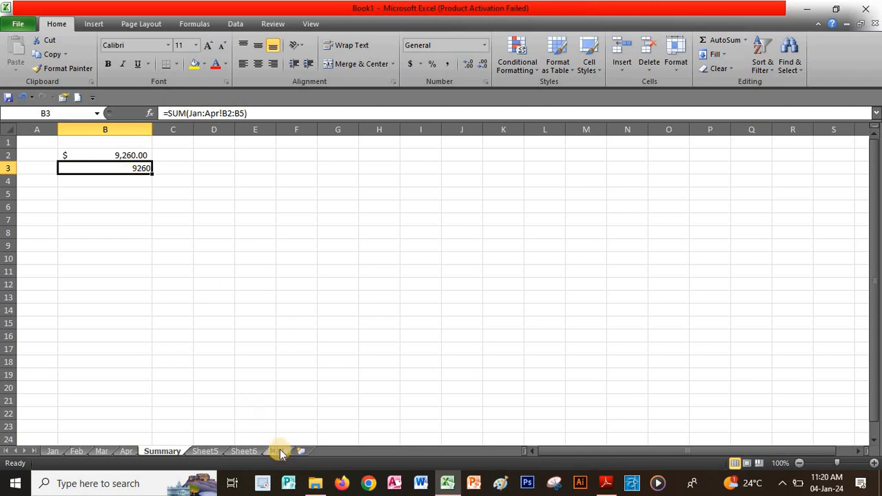
left_click_drag(280, 453, 117, 457)
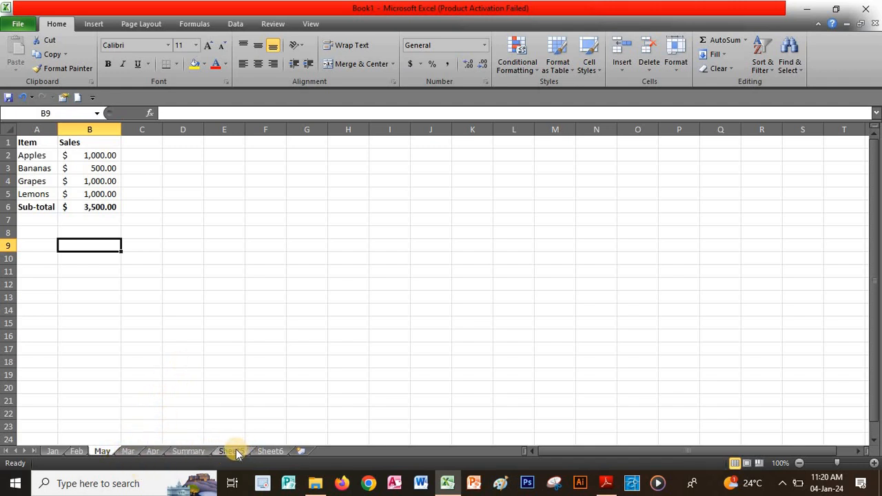
left_click(195, 452)
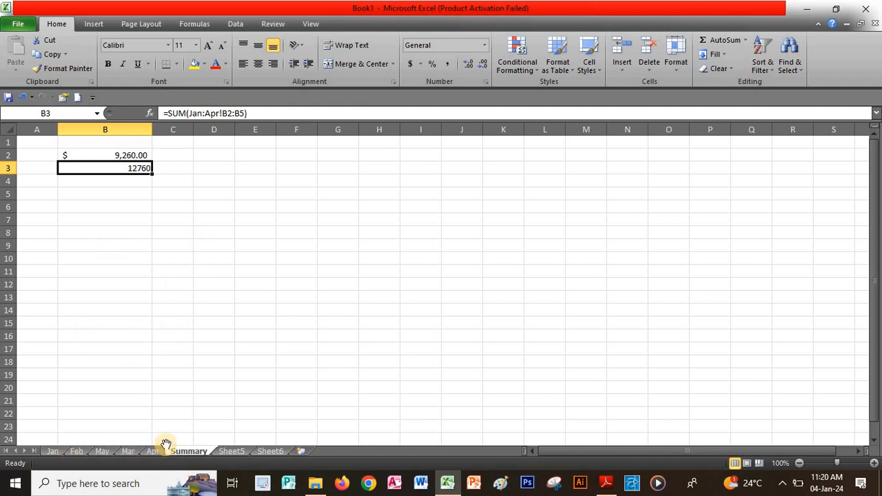
Step: Switch to Adobe Reader and read the page 52 sections "Using Mixed Cell References" and "Details of mixed referencing"
key("alt+Tab")
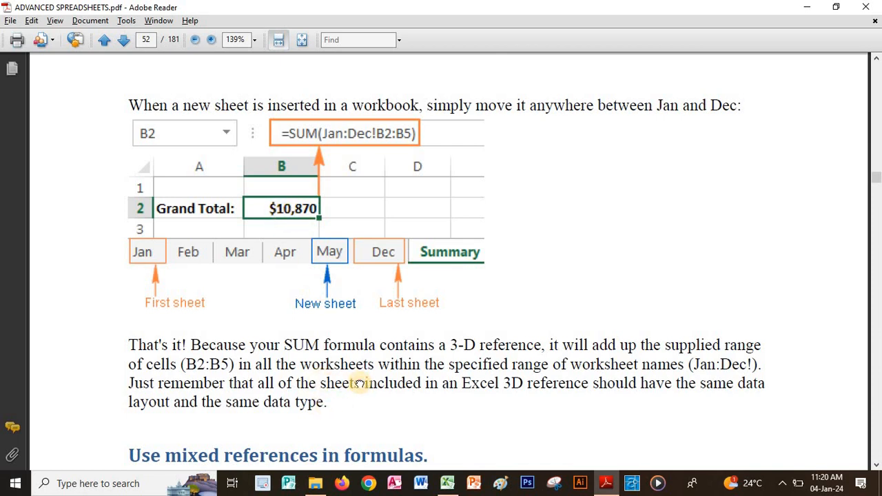
scroll(359, 384, "down", 5)
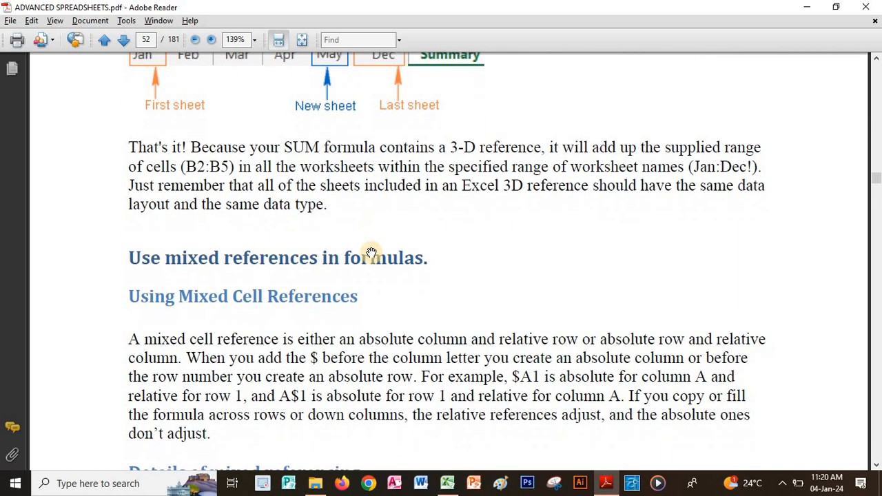
scroll(449, 274, "down", 3)
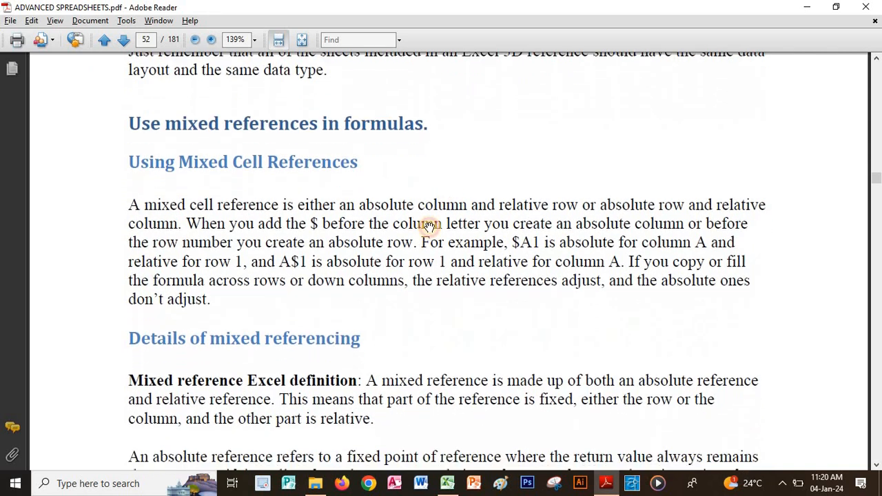
scroll(445, 236, "down", 1)
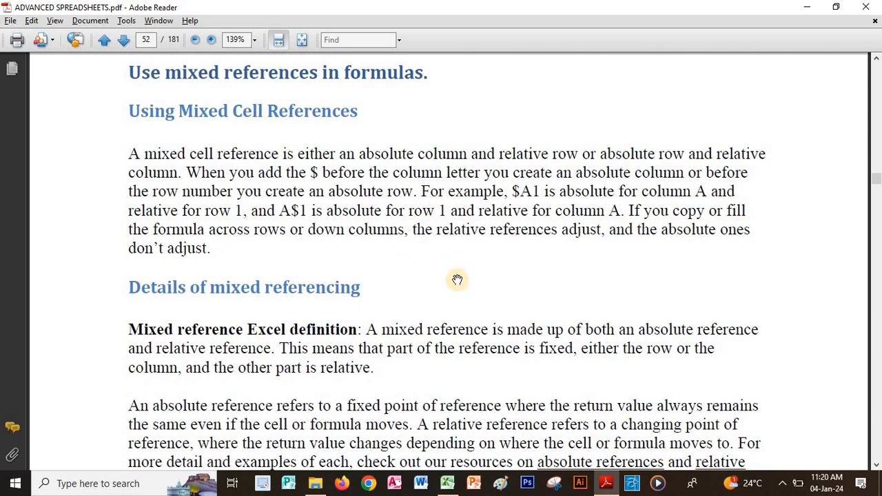
scroll(457, 268, "down", 1)
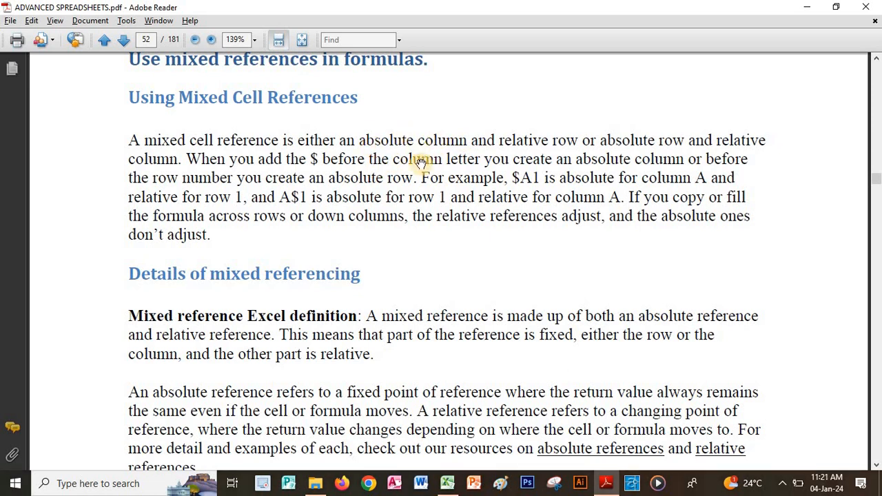
scroll(448, 297, "down", 3)
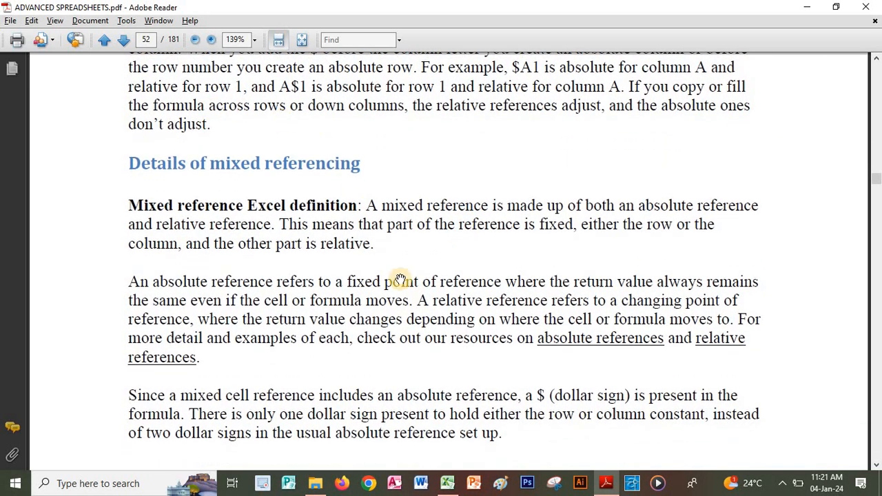
Step: Switch to Excel and, on the Summary sheet, enter the heading Value in C6 with 3 in C7 and 4 in C8
left_click(447, 483)
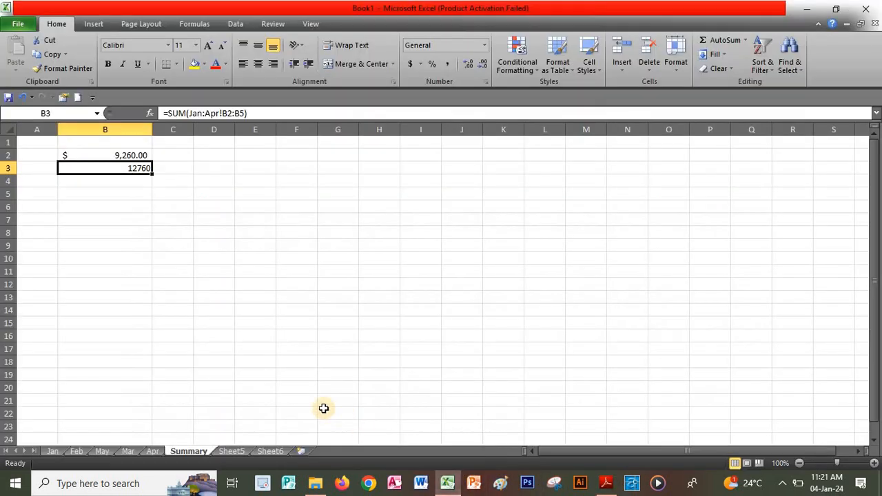
left_click(162, 208)
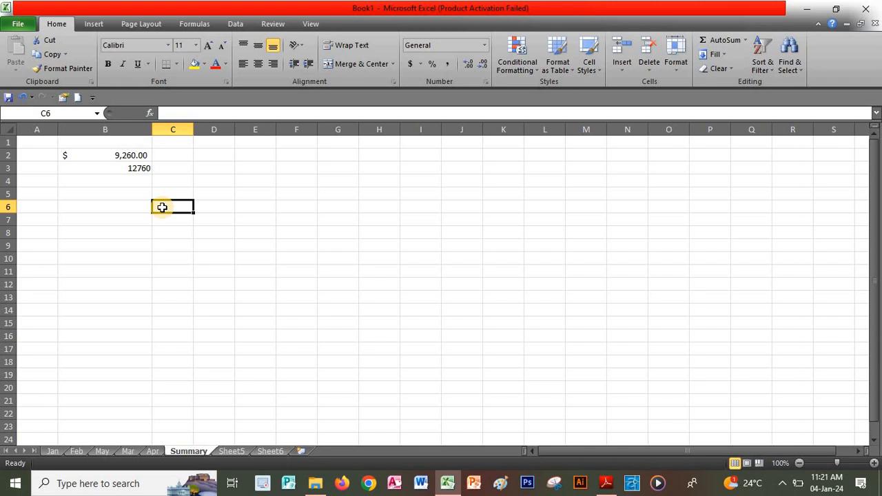
type("alue")
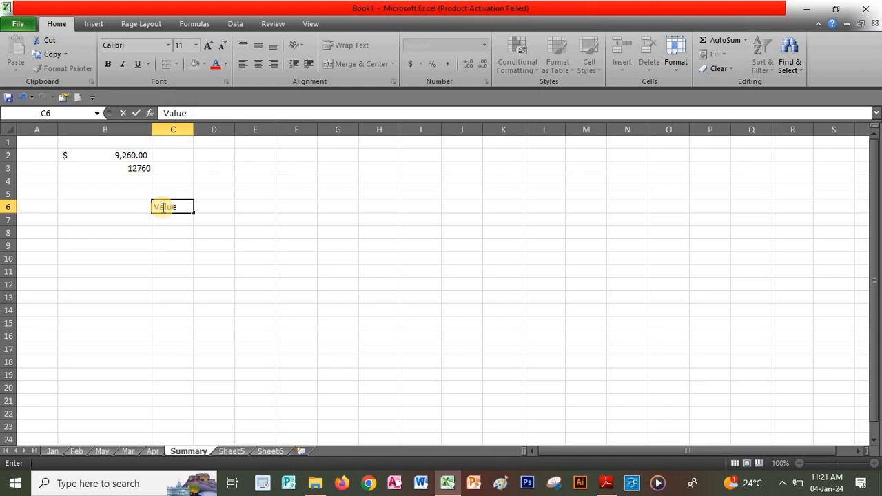
key("Return")
type("3")
key("Return")
type("4")
key("Return")
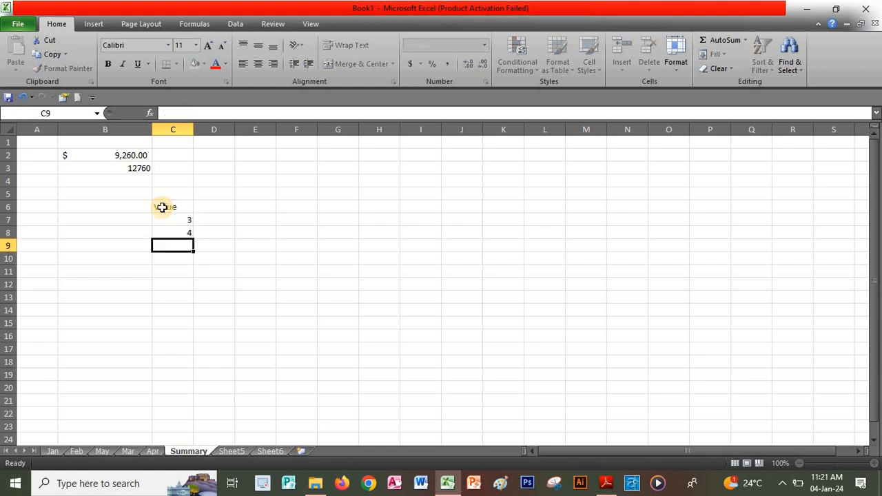
Step: Continue the Value column with 5 in C9, 0 in C10, 10 in C11 and 30 in C12
type("5")
key("Return")
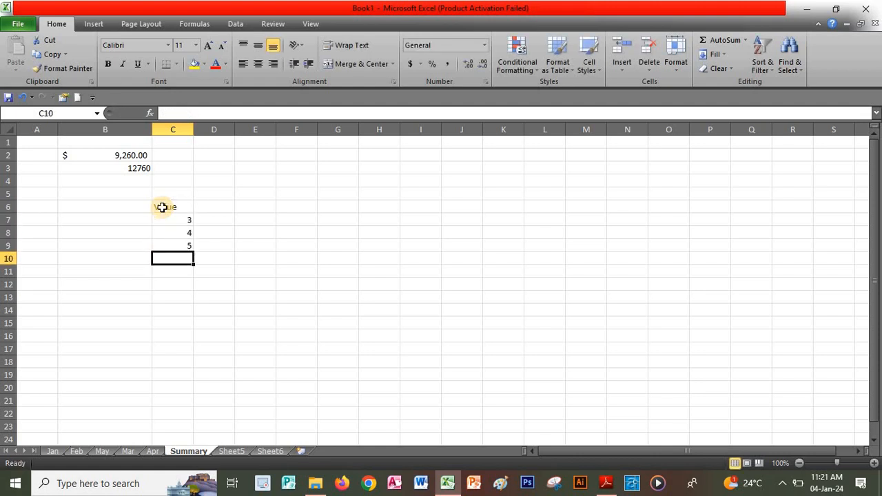
type("0")
key("Return")
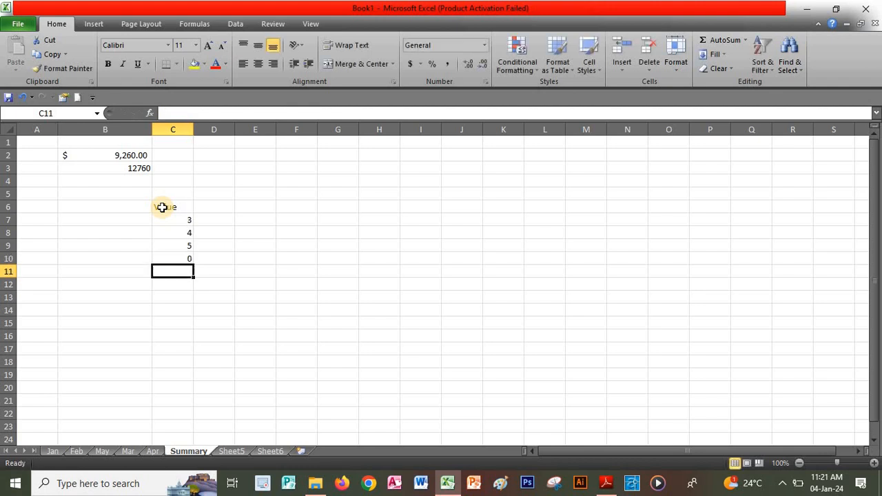
type("10")
key("Return")
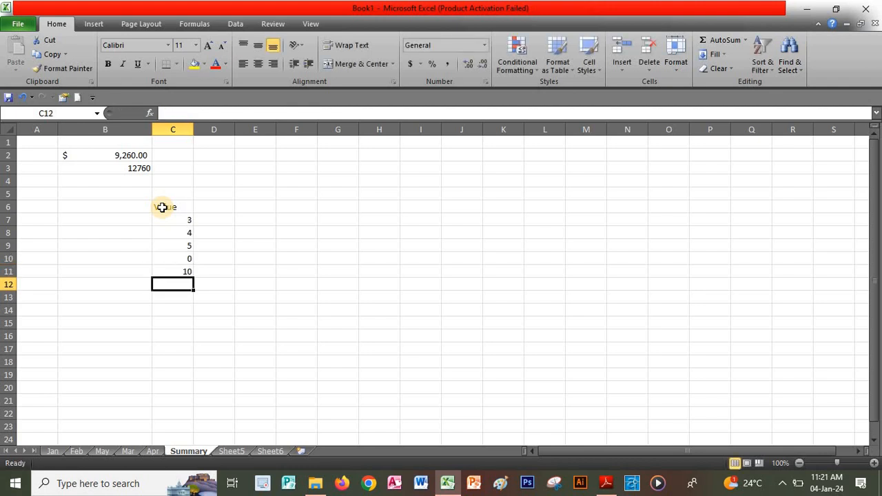
type("30")
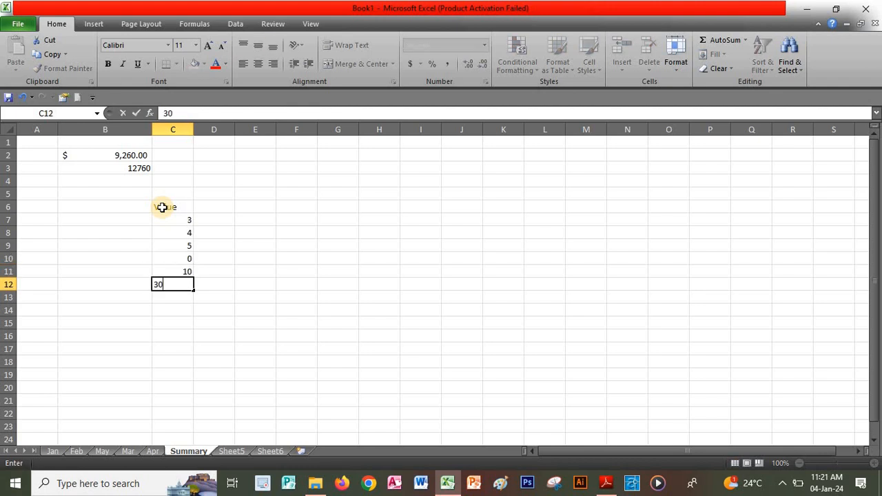
Step: Enter the relative reference =C6 in D6 and fill it down to D12
left_click(217, 207)
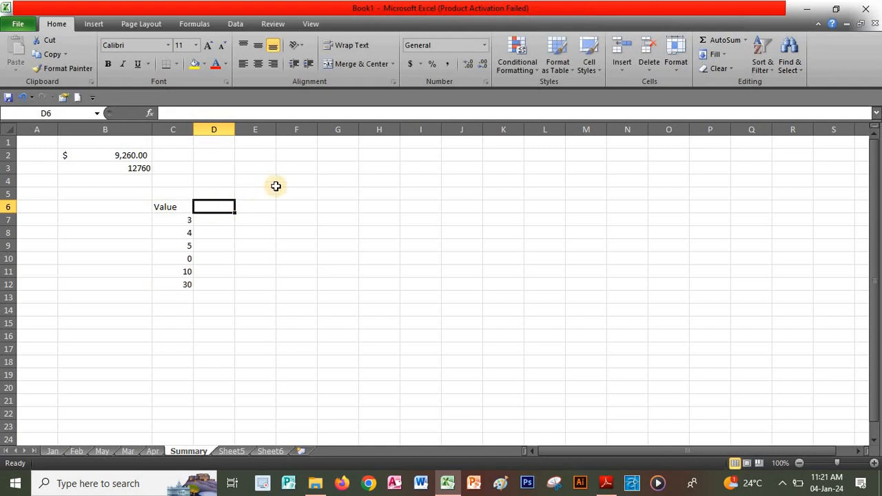
type("=")
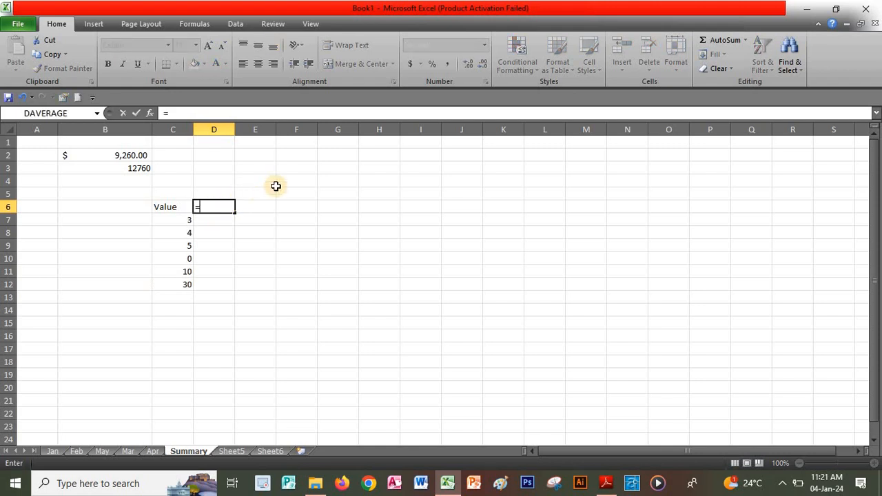
left_click(184, 206)
key("Return")
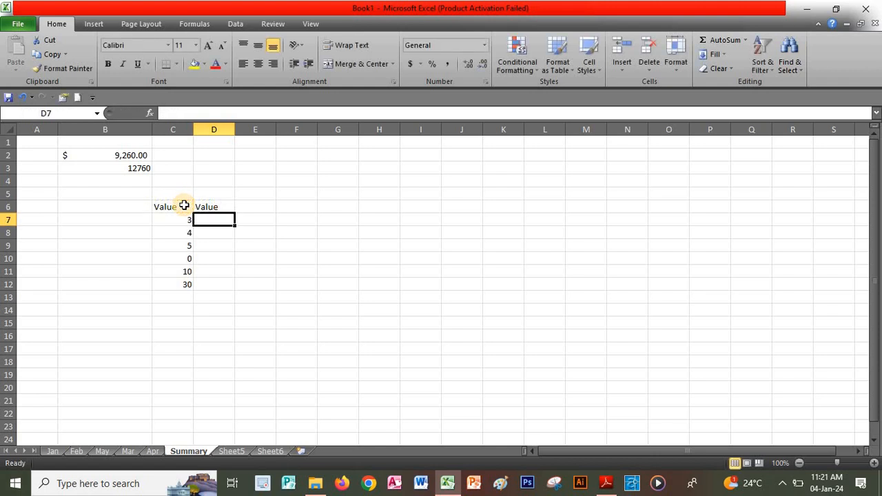
left_click(202, 207)
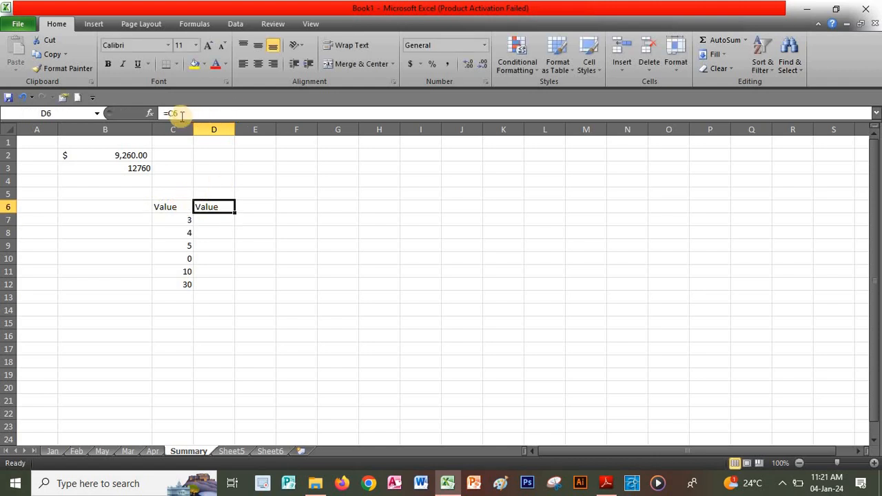
left_click_drag(182, 112, 148, 113)
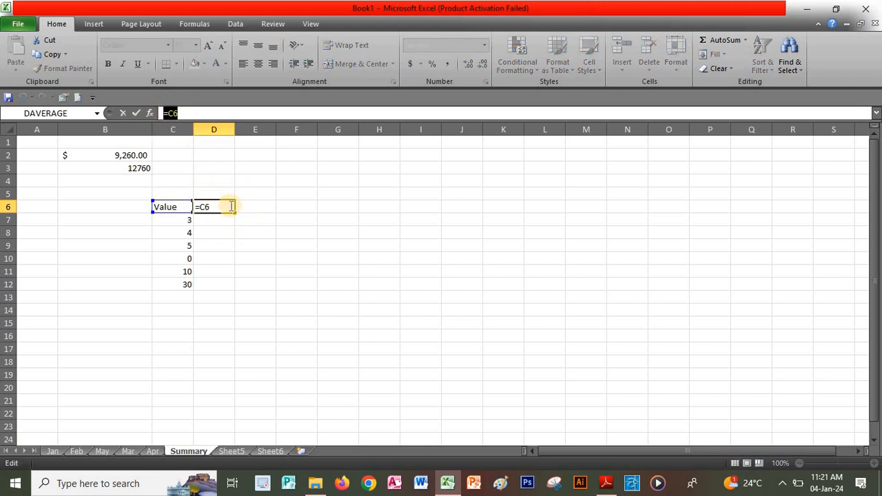
key("Return")
left_click(235, 205)
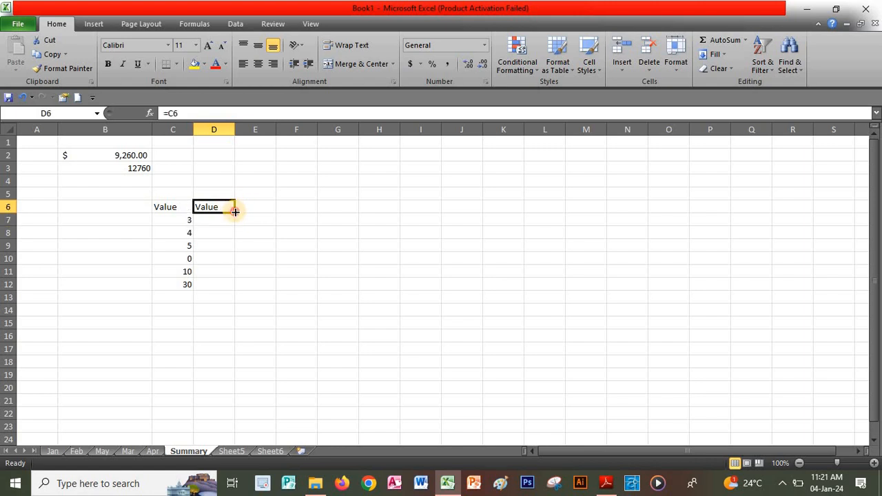
left_click_drag(235, 212, 224, 289)
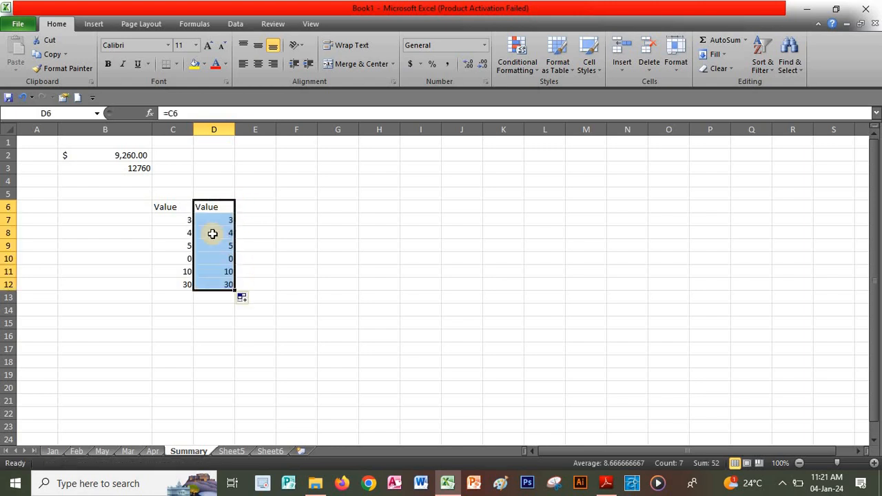
Step: Examine the formulas in D6 through D12 to see how the relative row reference changes from cell to cell
left_click(221, 208)
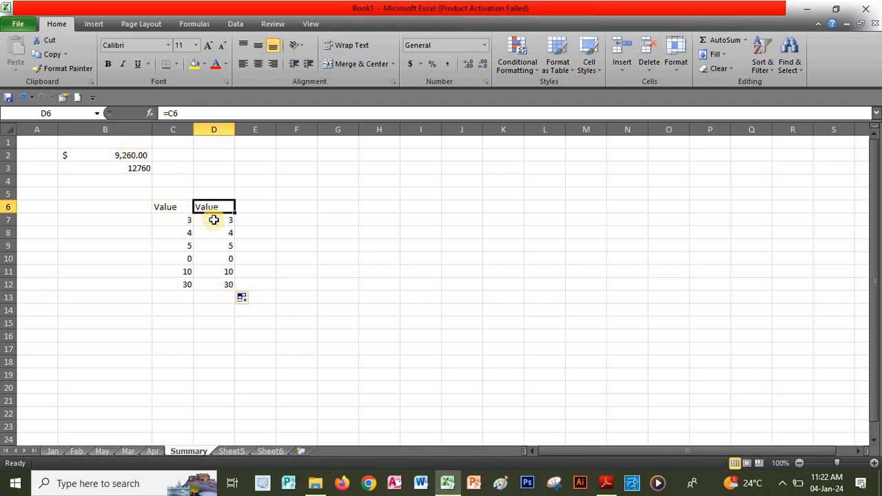
left_click(214, 219)
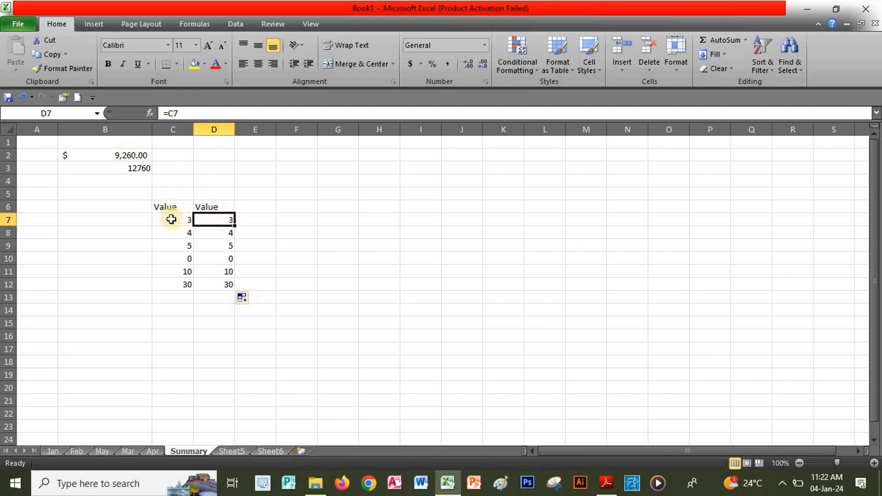
left_click(221, 232)
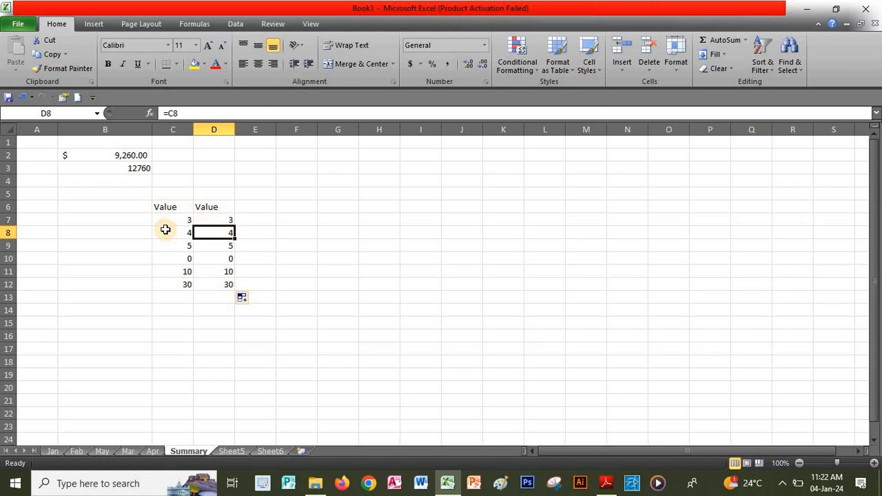
left_click(209, 246)
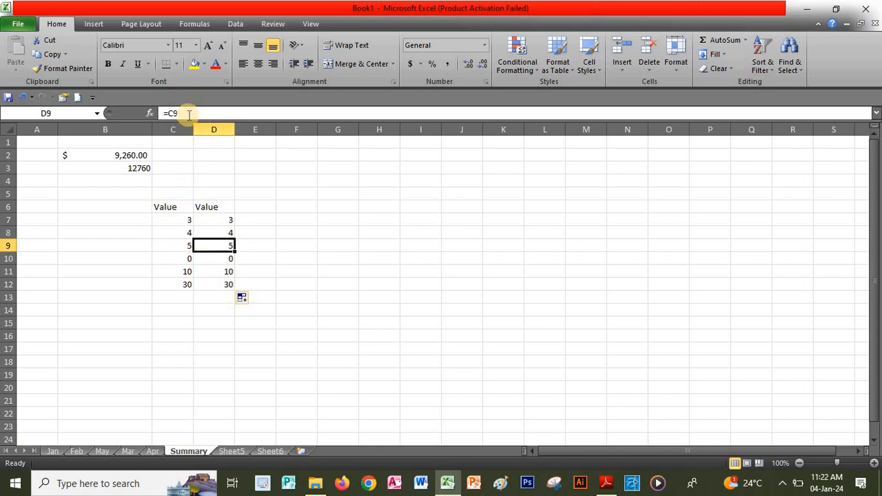
left_click(215, 260)
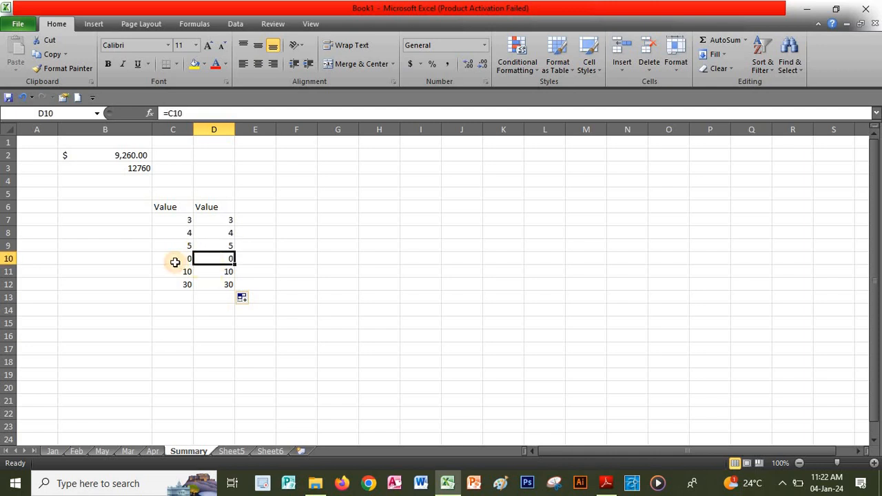
left_click(219, 270)
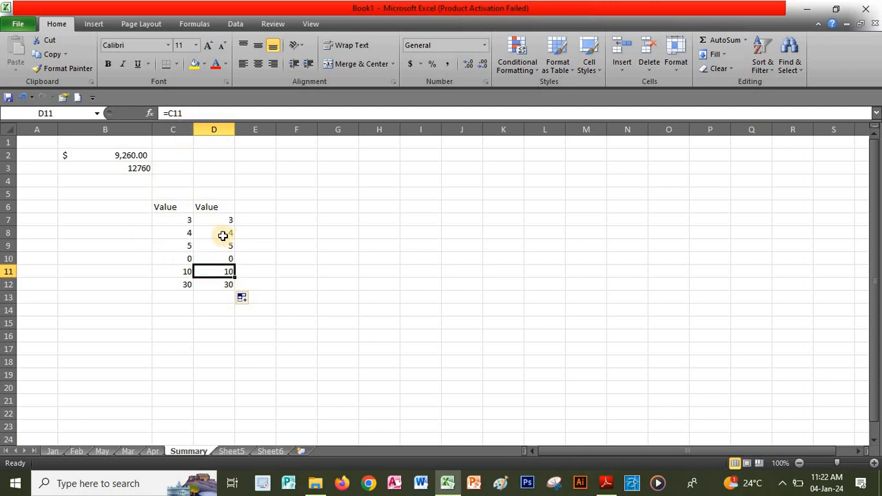
left_click(227, 287)
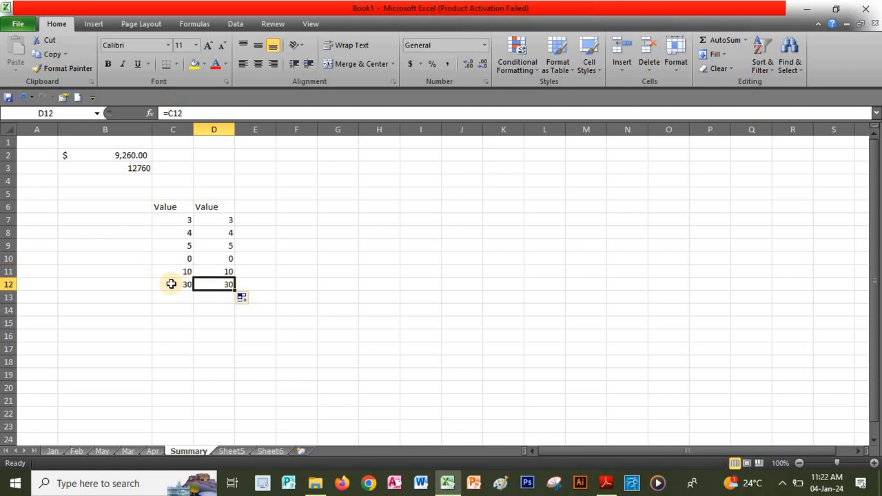
left_click(219, 218)
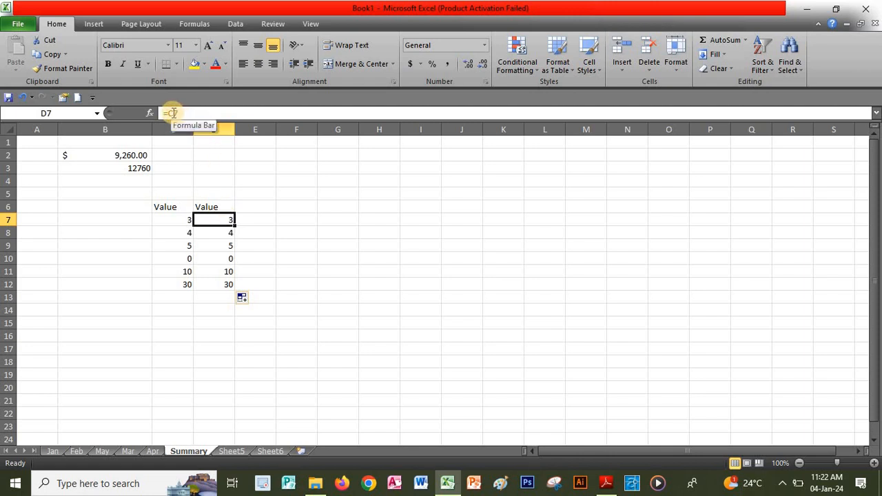
left_click(208, 234)
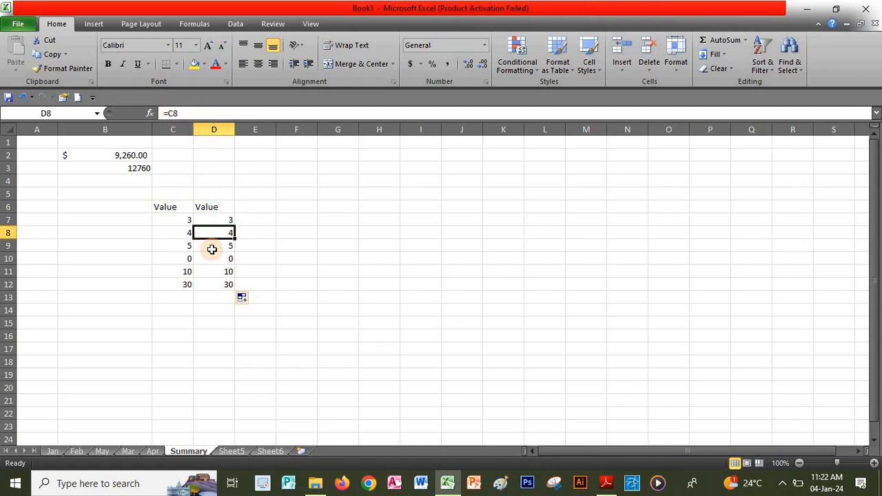
Step: Change the formula in D7 to =C$7, fill it down to D12 and check the references in the copied cells
left_click(210, 219)
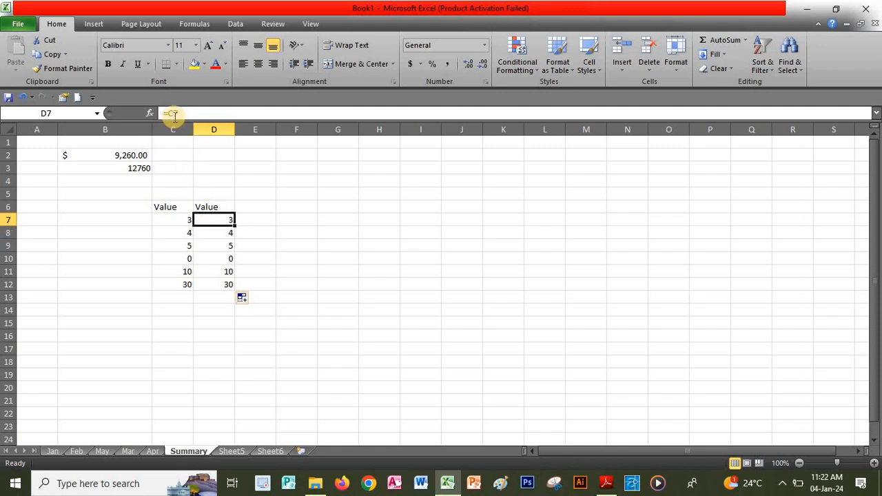
left_click(175, 114)
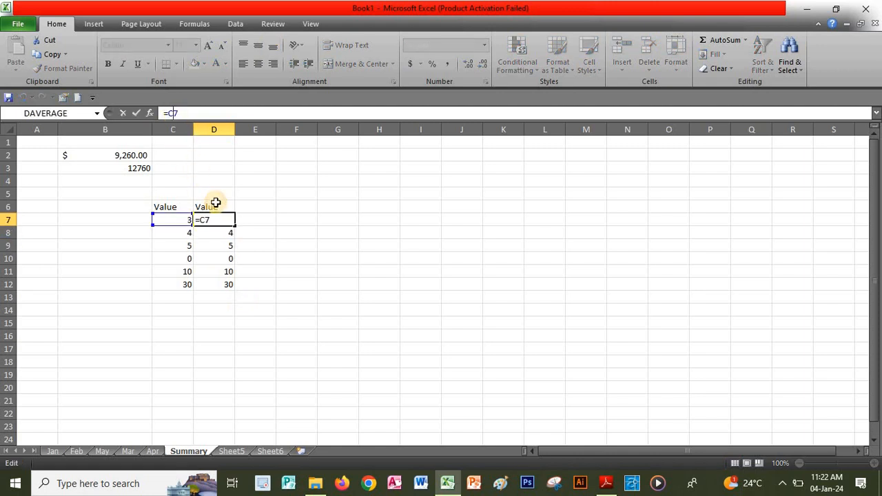
type("$")
key("Return")
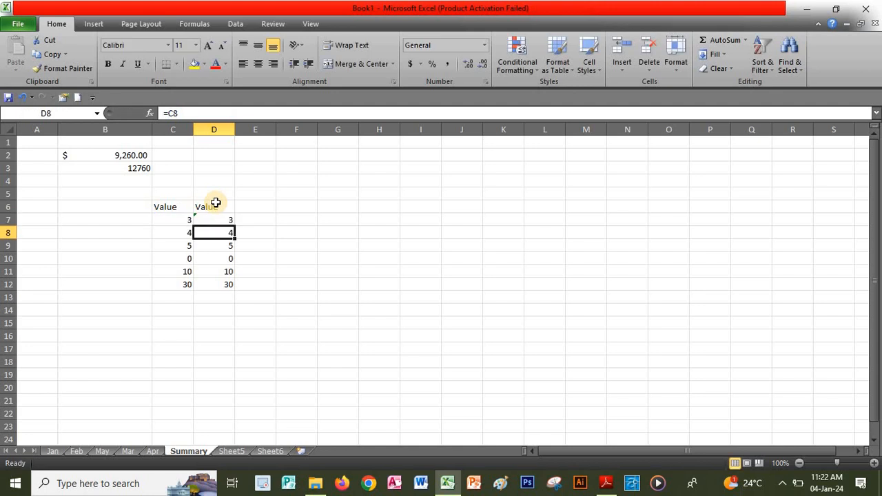
left_click(216, 216)
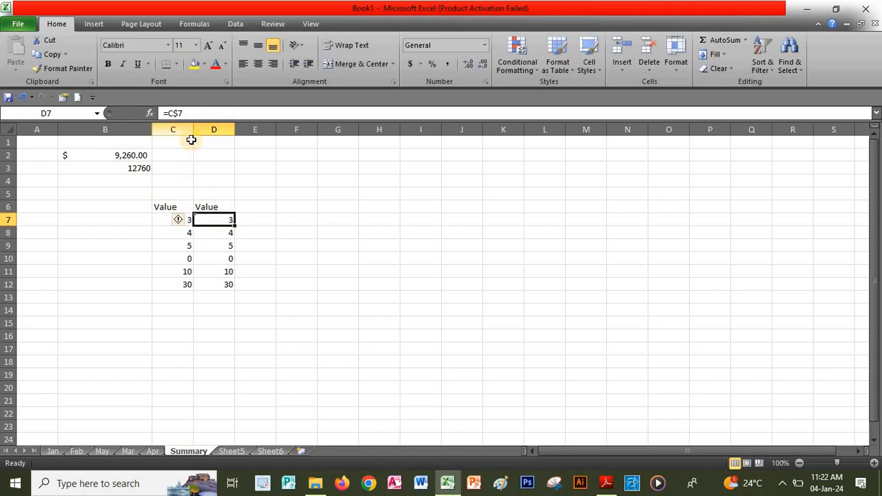
left_click_drag(235, 232, 246, 285)
left_click(226, 218)
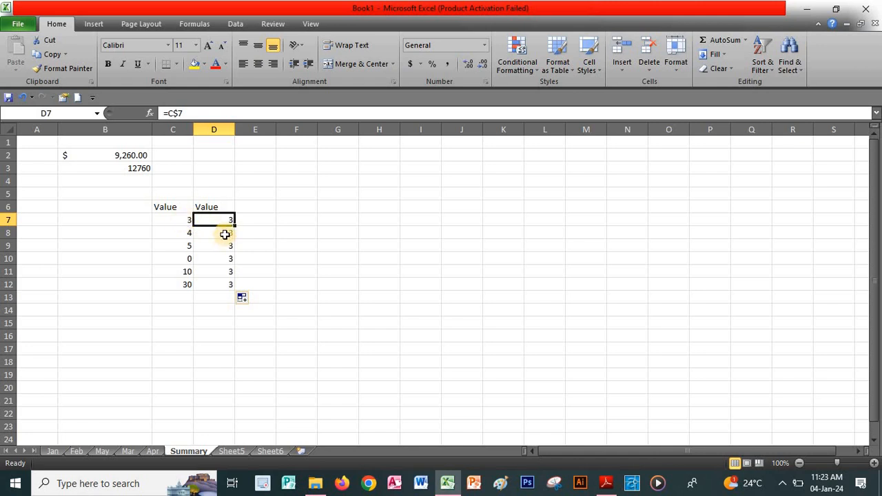
left_click(224, 235)
left_click(224, 259)
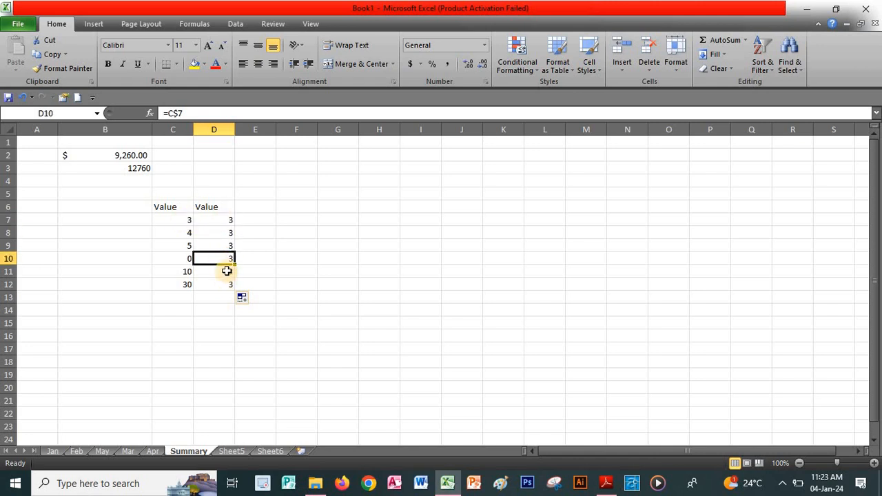
left_click(226, 270)
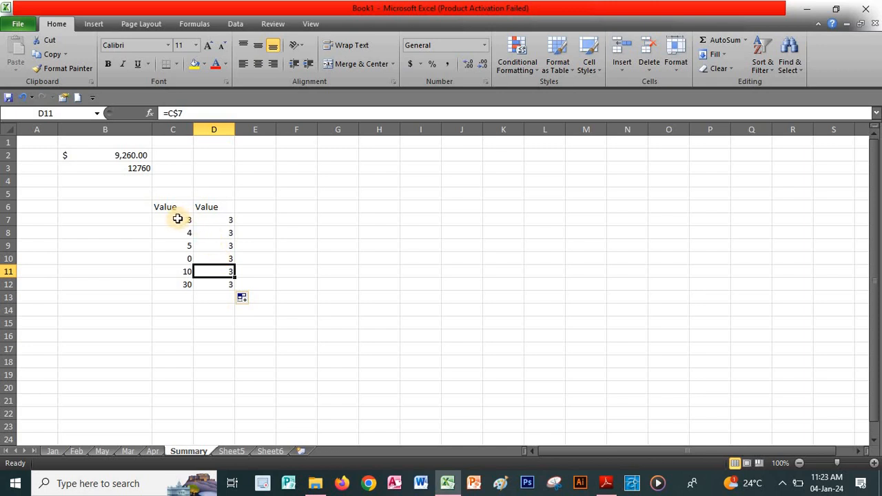
Step: Fill the D7 formula across to G7 and check how the column reference changes in E7 and F7
left_click(226, 217)
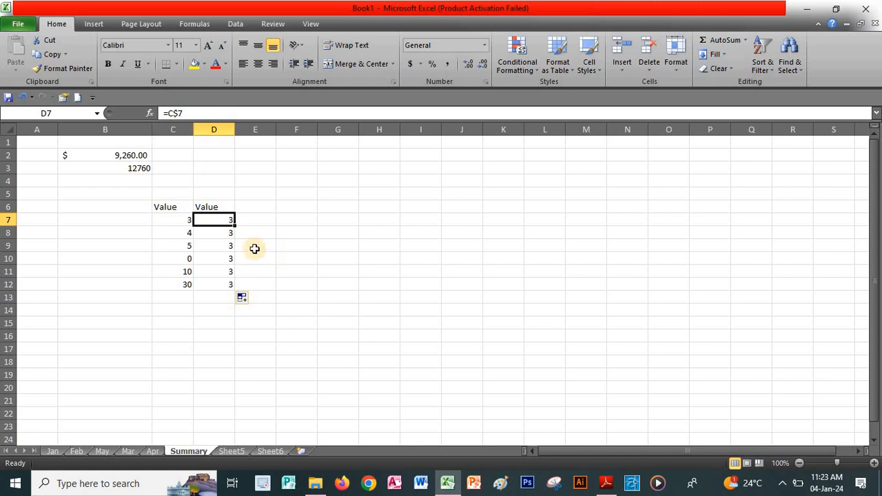
left_click_drag(236, 225, 344, 228)
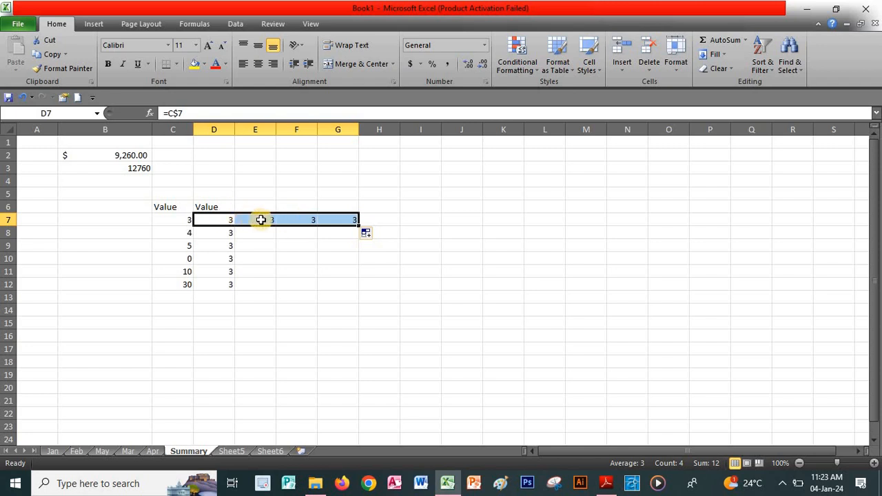
left_click(220, 220)
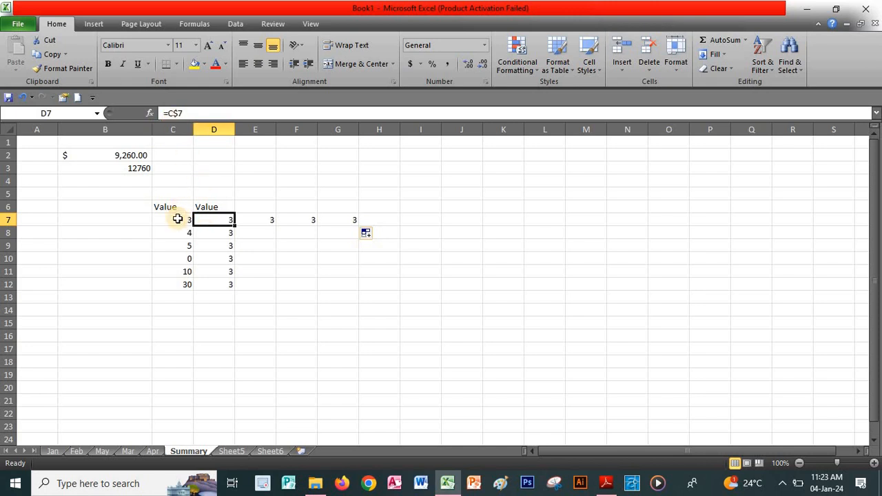
left_click(269, 218)
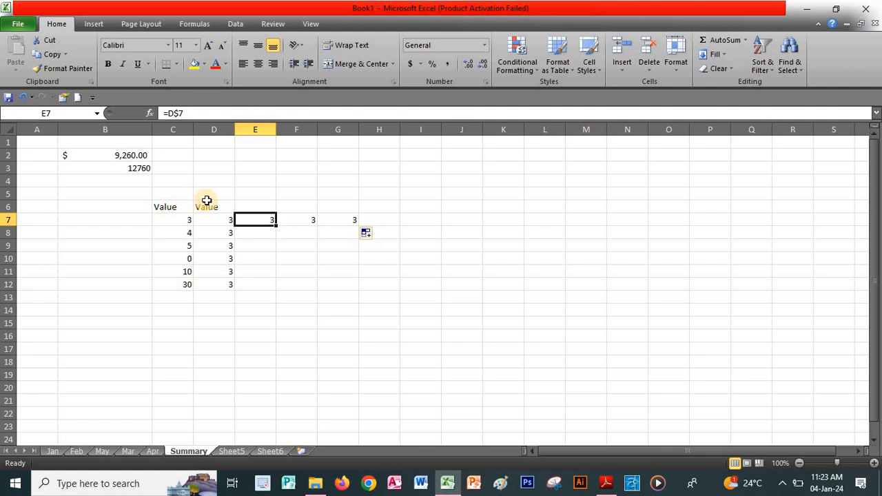
left_click(286, 218)
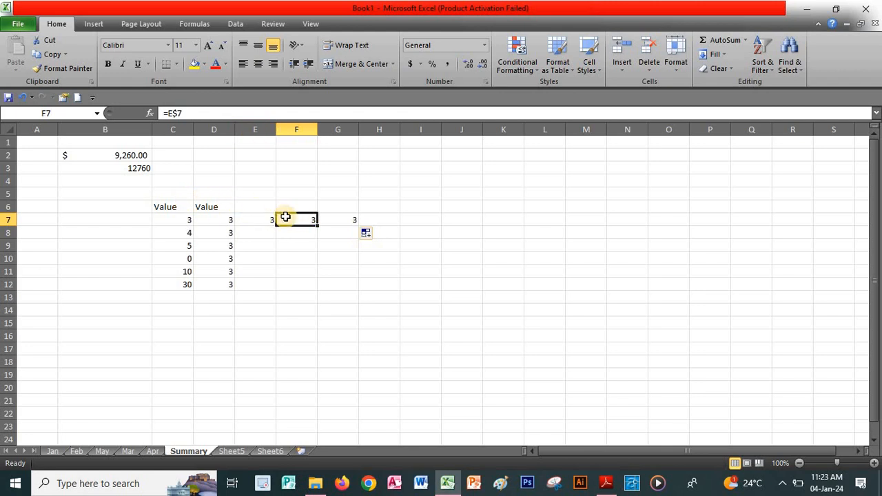
left_click(168, 113)
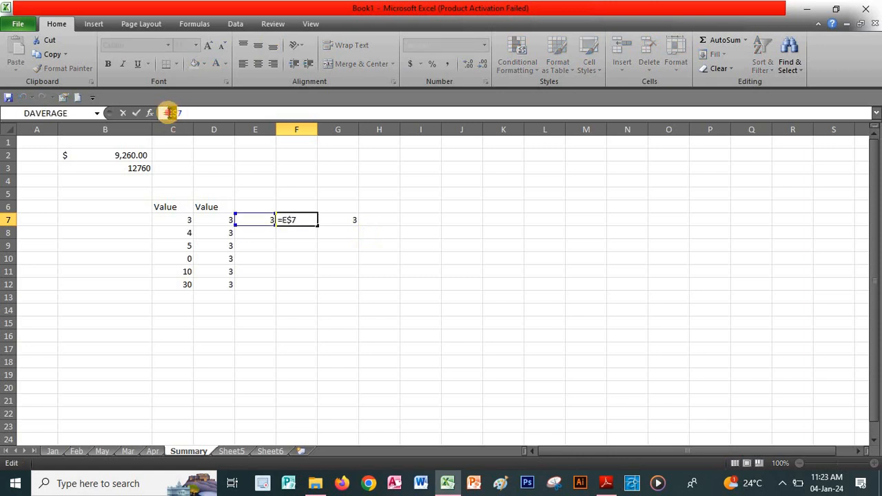
left_click(173, 113)
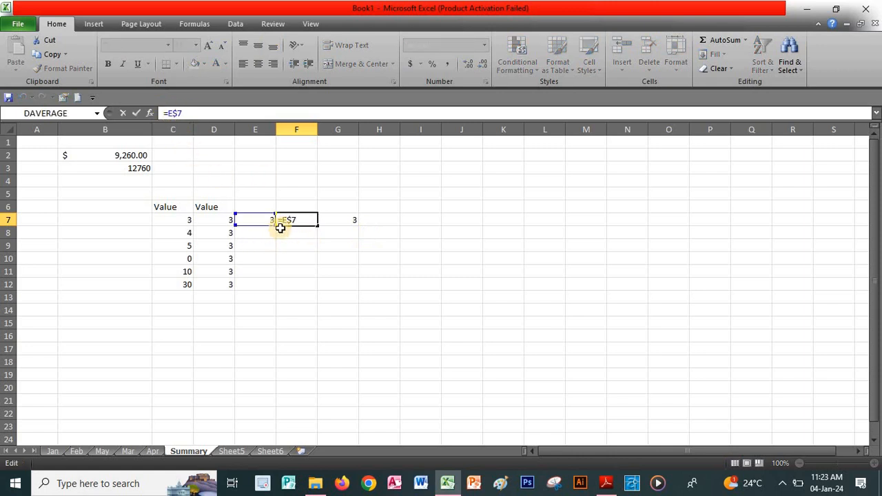
key("Return")
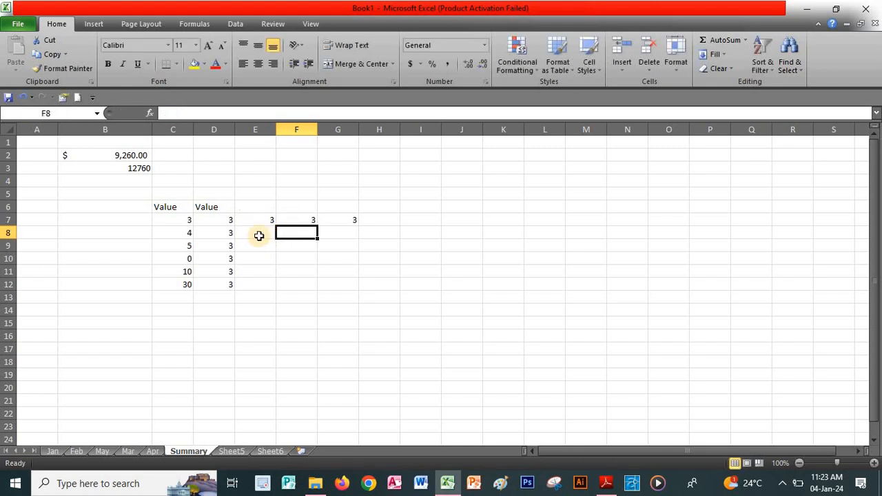
Step: Compare the formulas in D7, E7 and F7, focusing on the fixed row part of the F7 reference
left_click(231, 219)
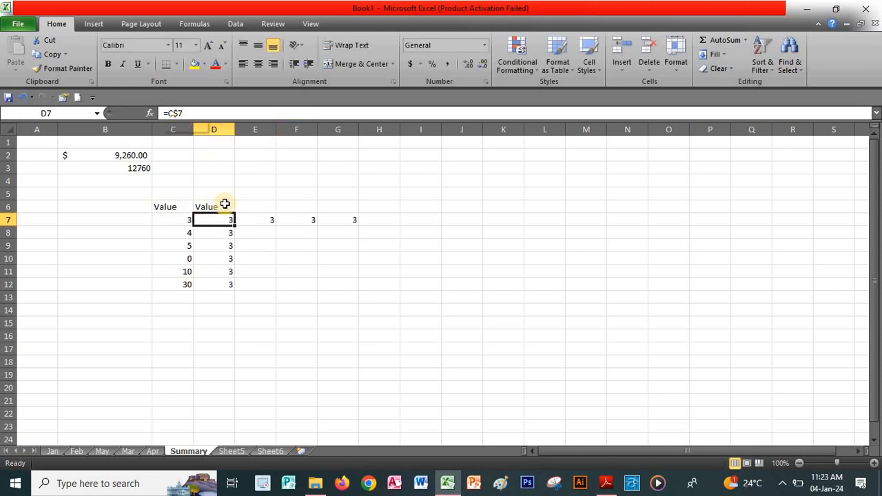
left_click(254, 219)
left_click(289, 219)
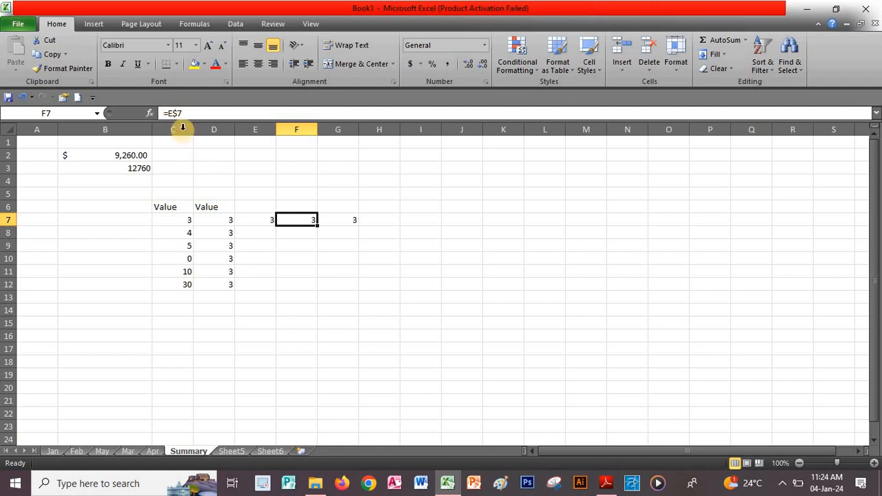
left_click_drag(174, 112, 188, 150)
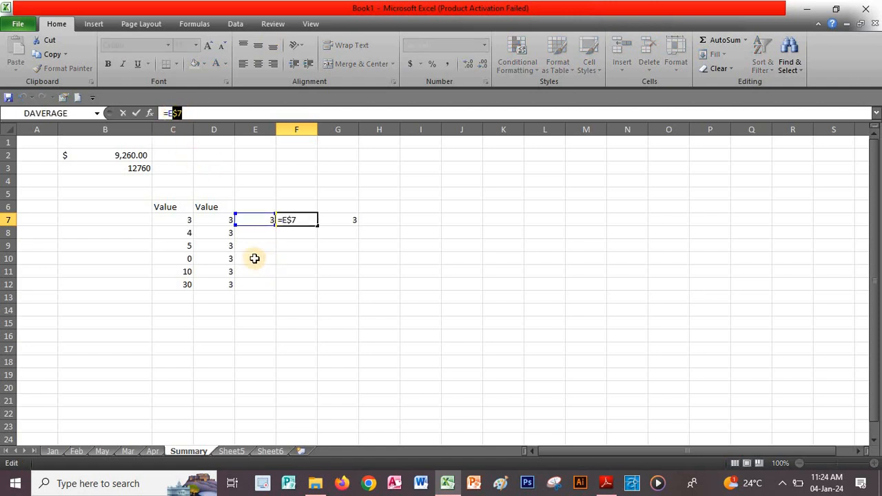
key("Return")
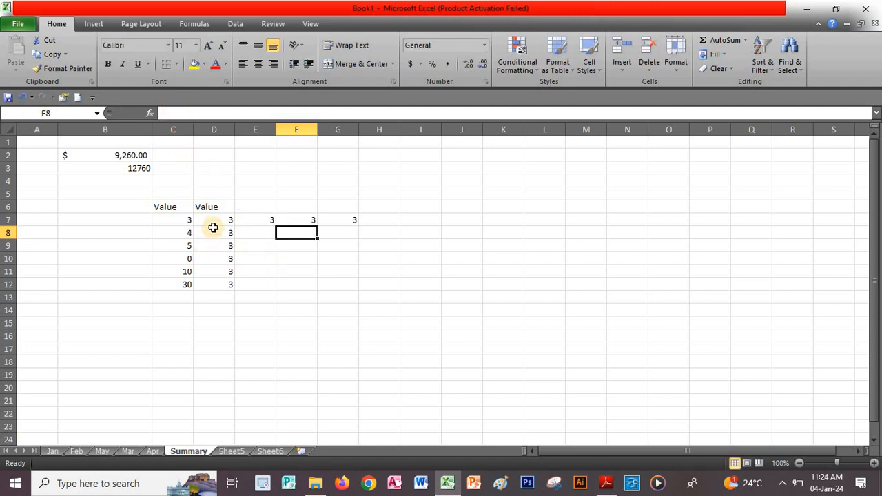
Step: Change the formula in D7 to the fully absolute reference =$C$7 and fill it across to G7
left_click(216, 218)
left_click(169, 112)
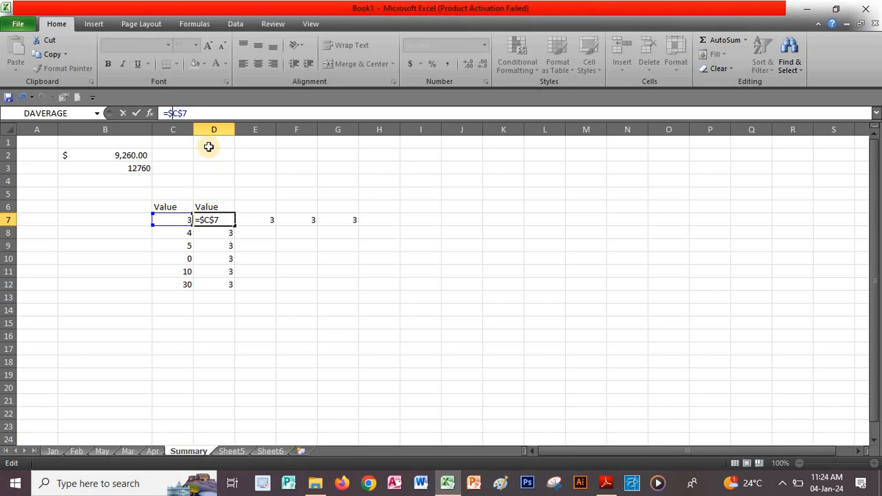
key("Return")
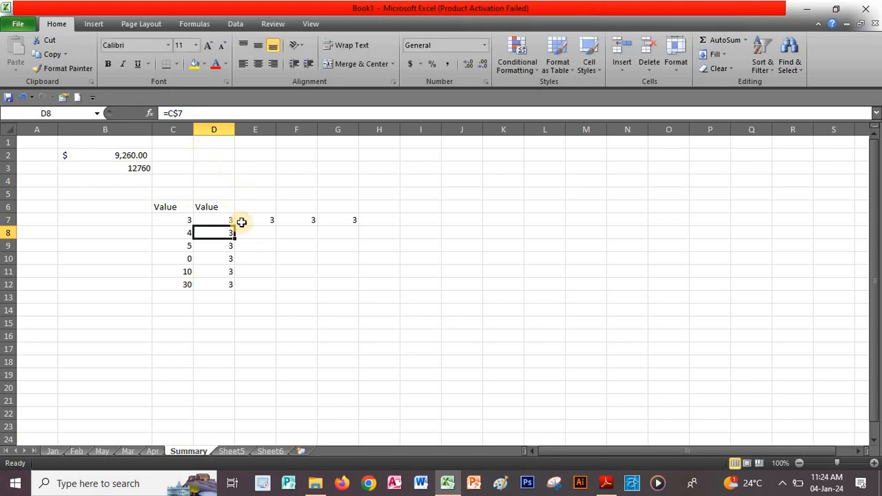
left_click(231, 221)
left_click_drag(235, 226, 352, 226)
Step: Check the formulas in column D below D7, then the copied references in D7 through G7
left_click(222, 234)
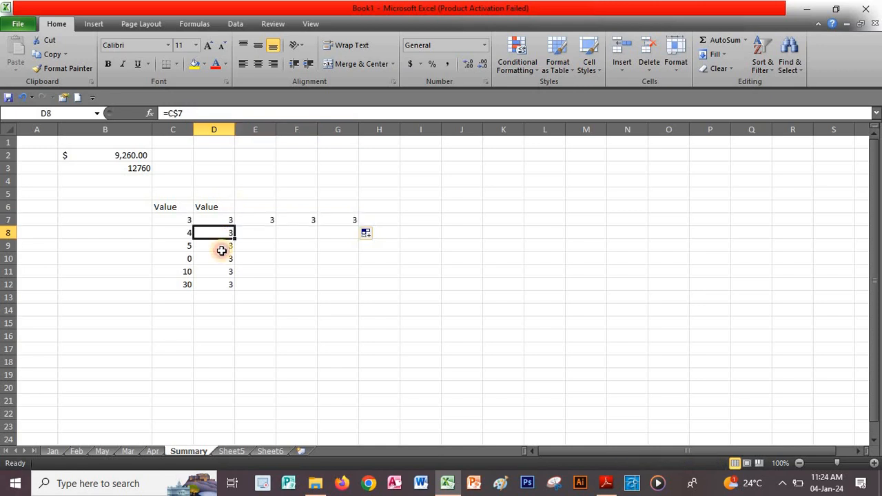
left_click(230, 260)
left_click(233, 271)
left_click(226, 220)
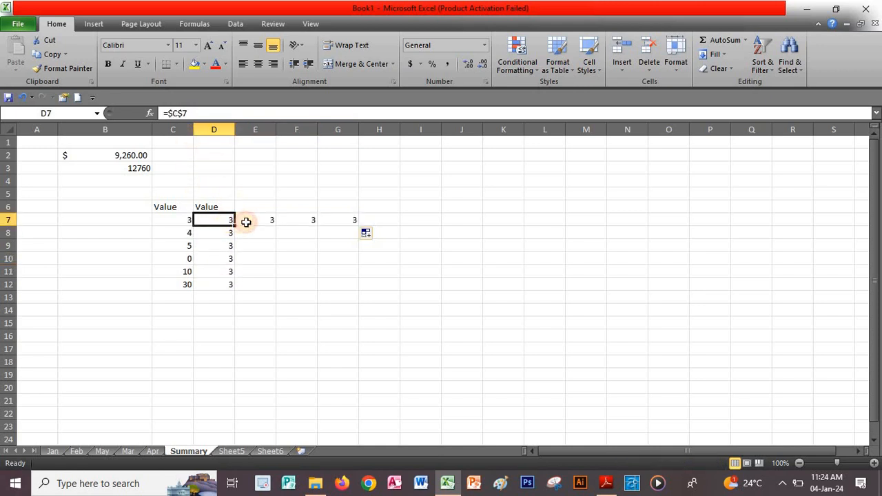
left_click(254, 221)
left_click(293, 220)
left_click(321, 221)
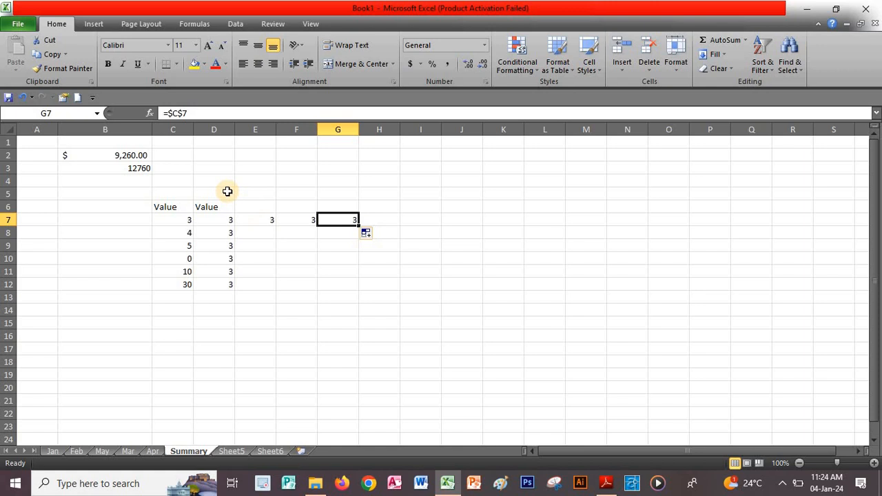
Step: Undo the last fill across E7 to G7, keeping the formula in D7
key("Left")
key("Left")
key("Left")
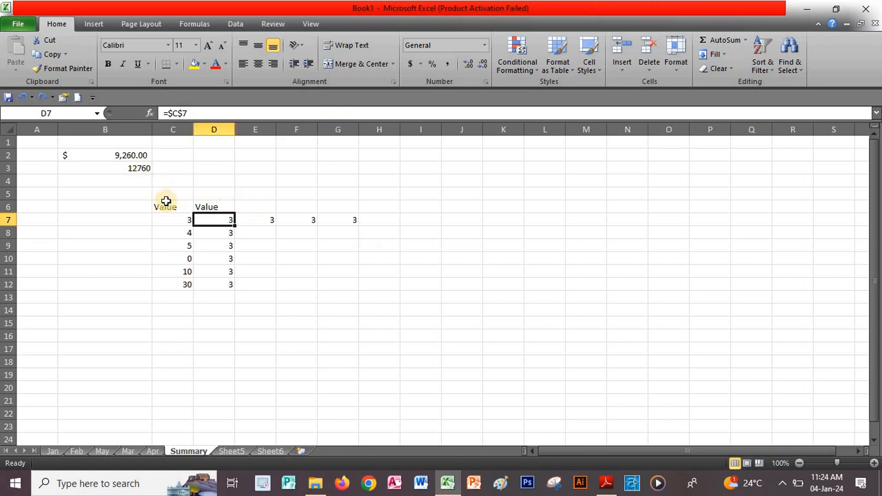
Step: Examine the column letter and the fixed row in the E7 reference and compare them with the D7 formula
left_click(257, 218)
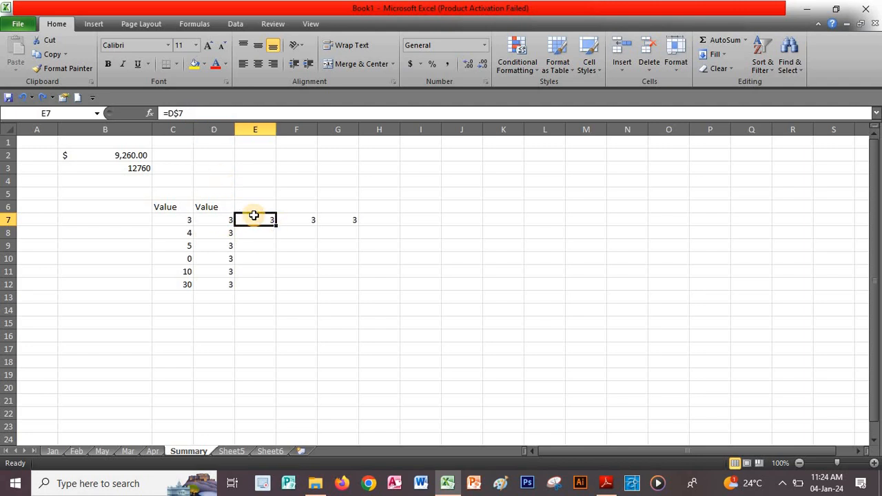
left_click(176, 116)
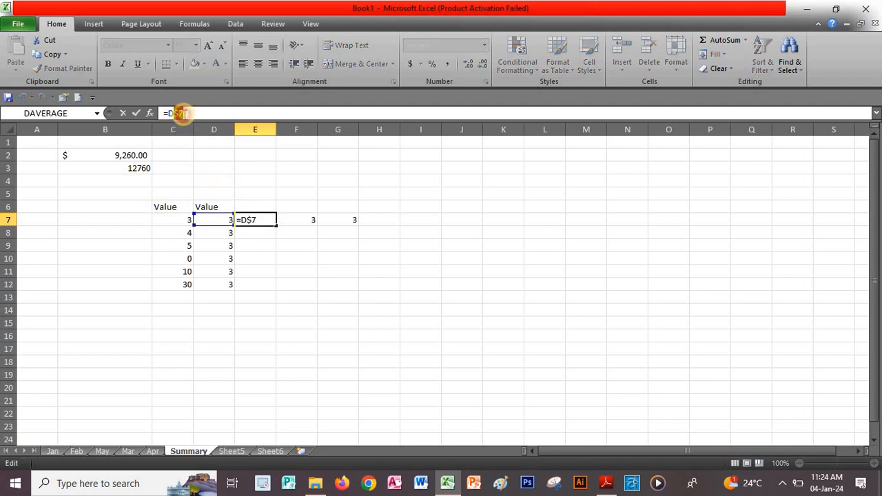
double_click(175, 117)
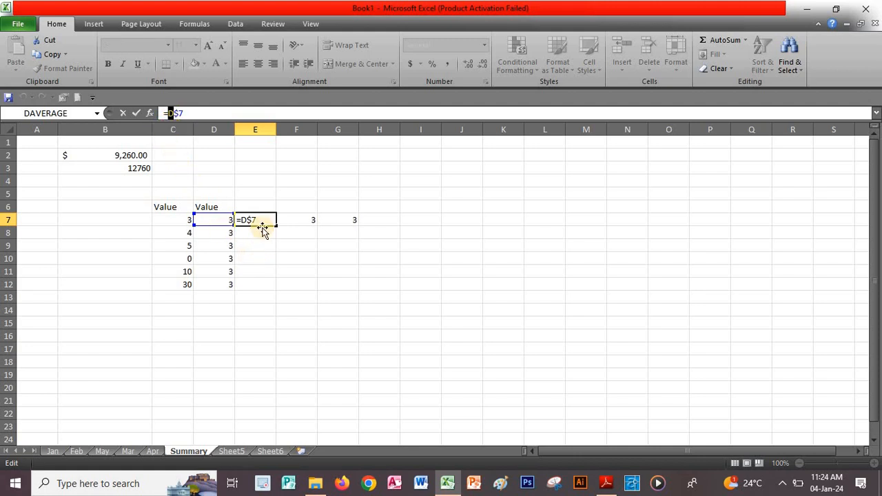
left_click(196, 112)
left_click(175, 111)
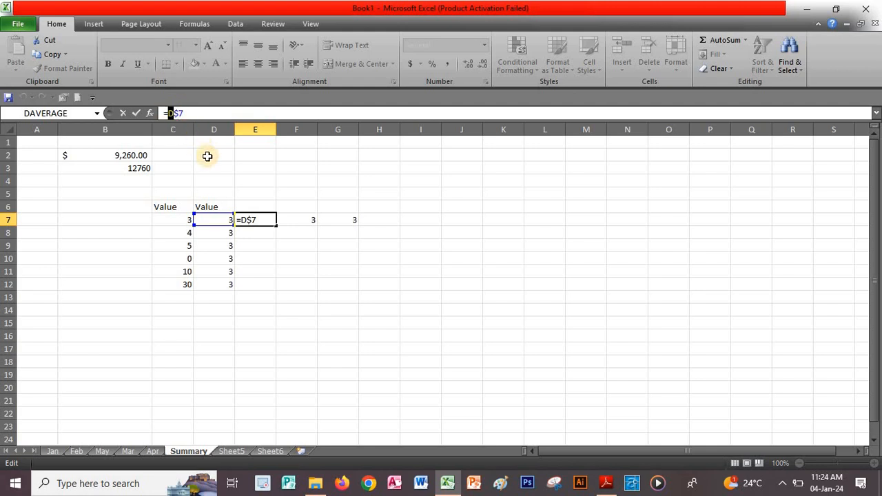
double_click(169, 112)
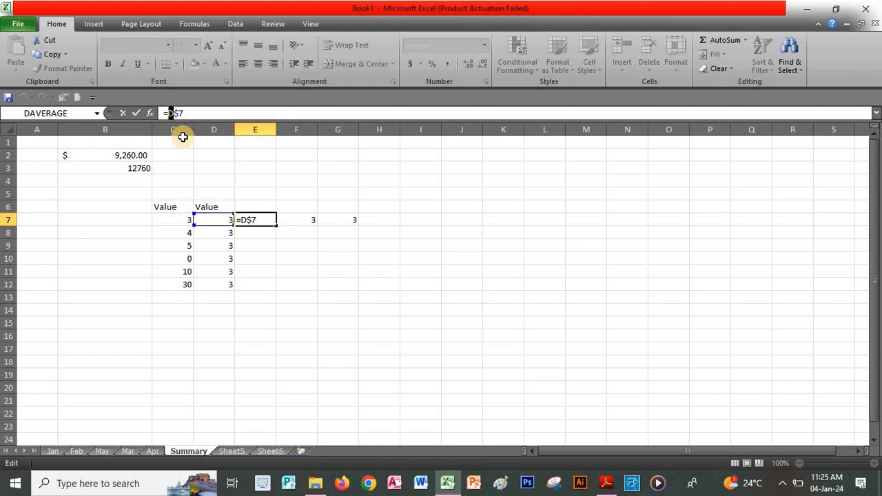
key("Return")
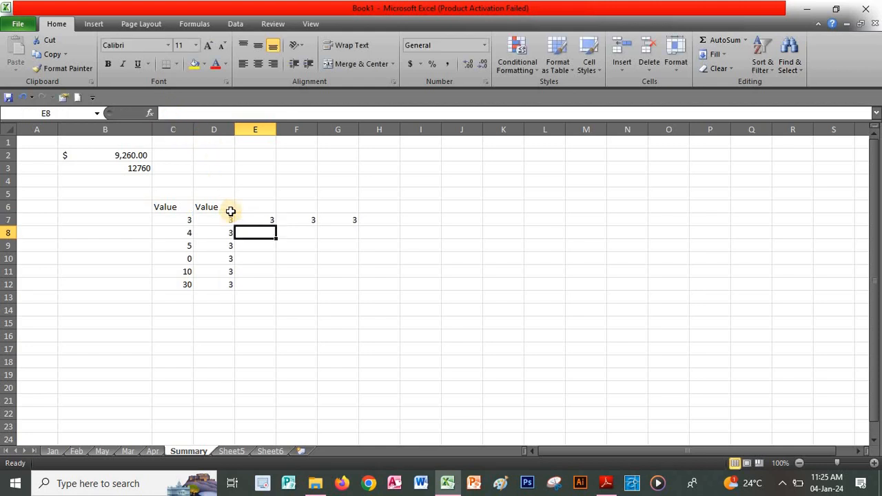
key("Right")
left_click(216, 220)
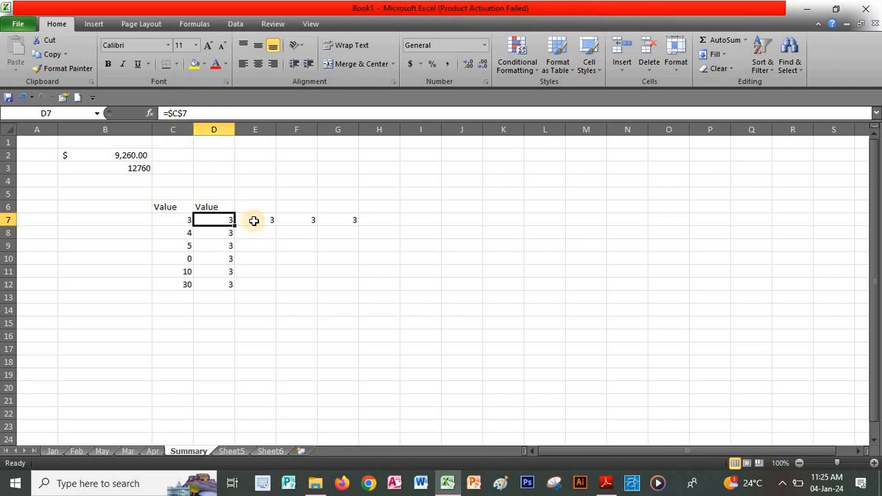
left_click(254, 220)
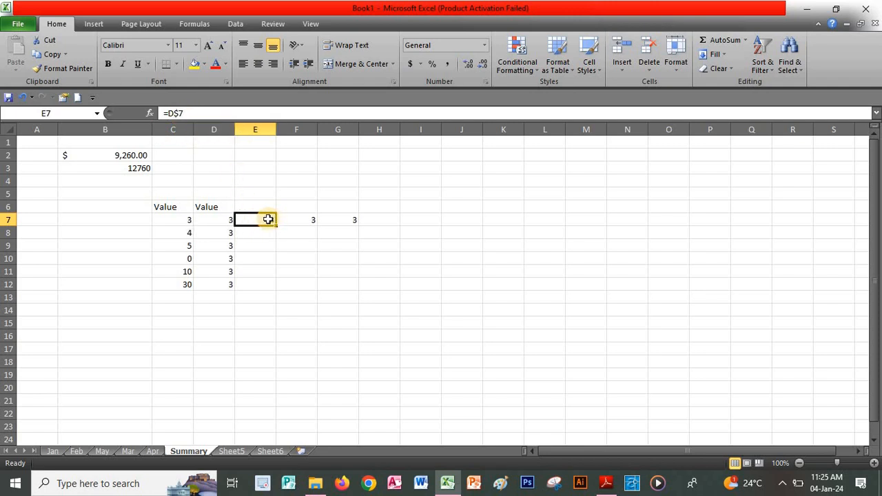
Step: Change the formula in D7 back to the mixed reference =C$7 and fill it down to D12
left_click(228, 219)
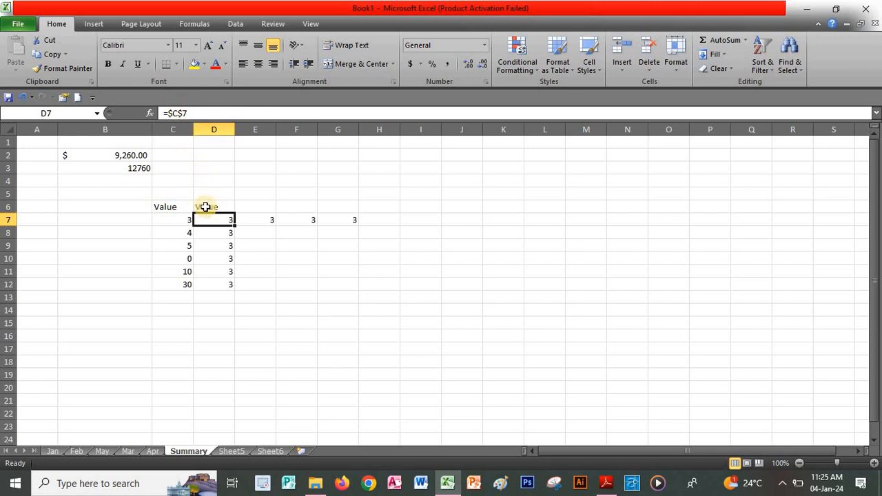
left_click(171, 113)
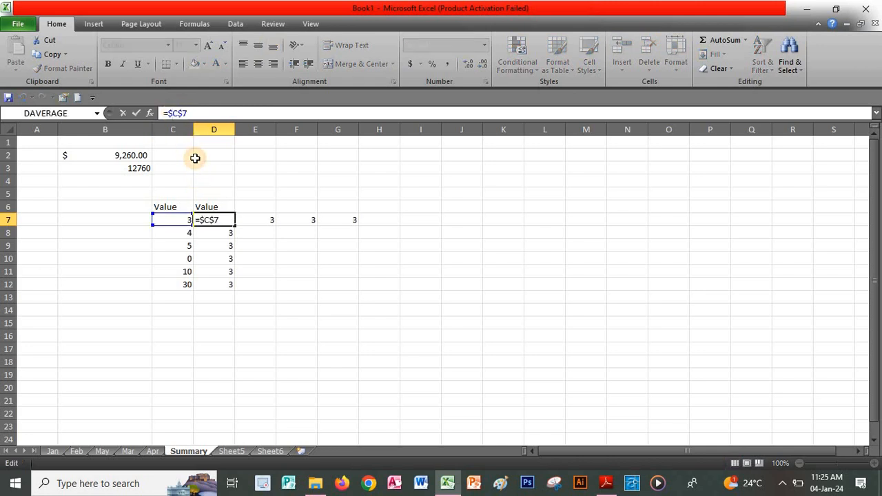
key("Return")
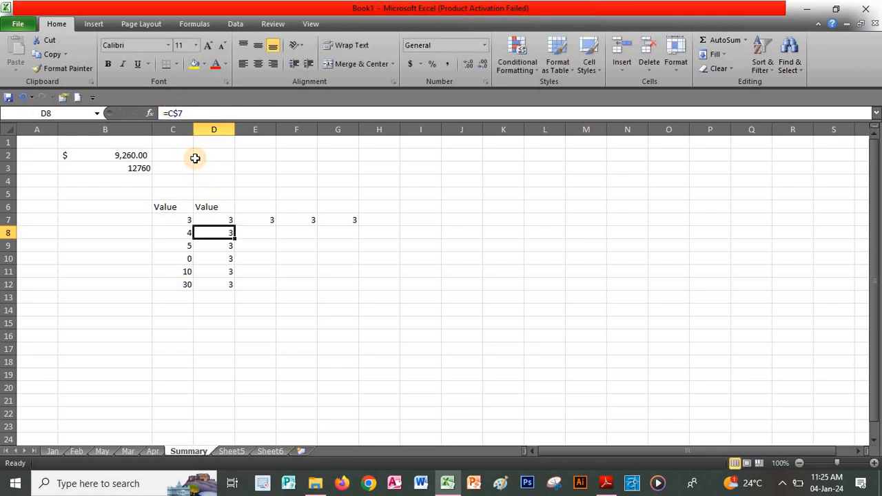
left_click(215, 220)
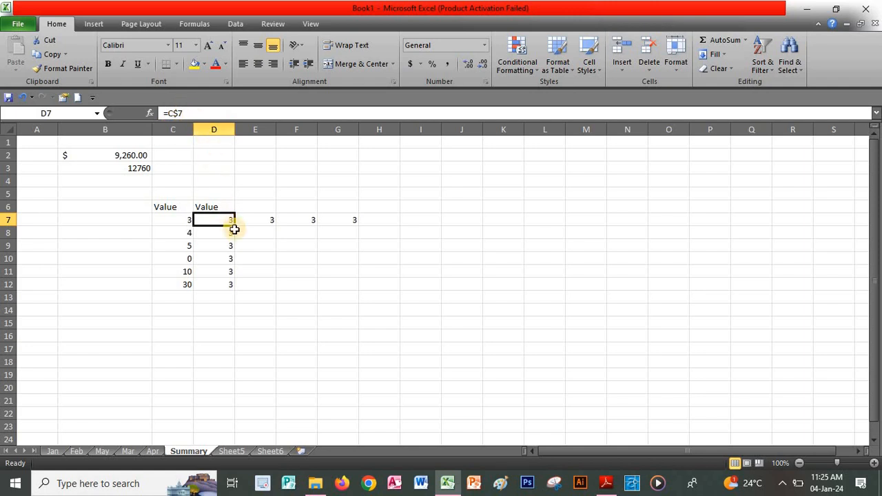
left_click_drag(234, 227, 233, 290)
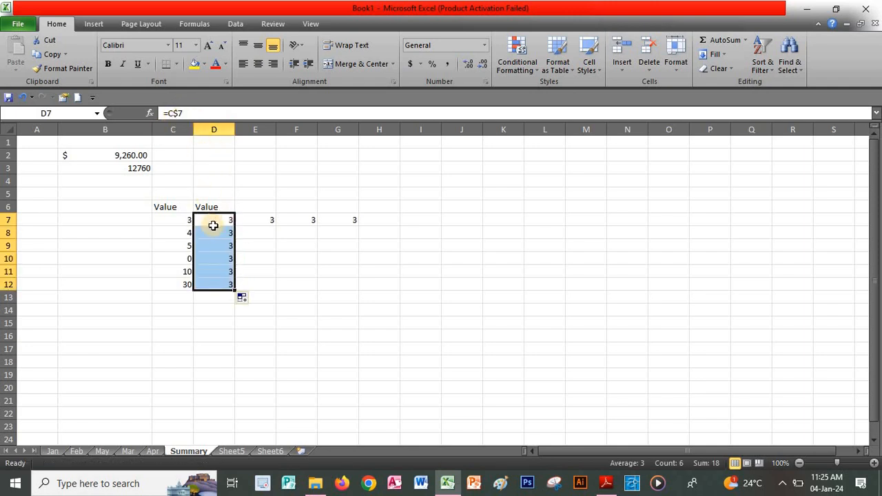
Step: Check the row references in the column D copies, then examine the column references in E7 and F7
left_click(214, 222)
left_click(214, 246)
left_click(215, 273)
left_click(221, 301)
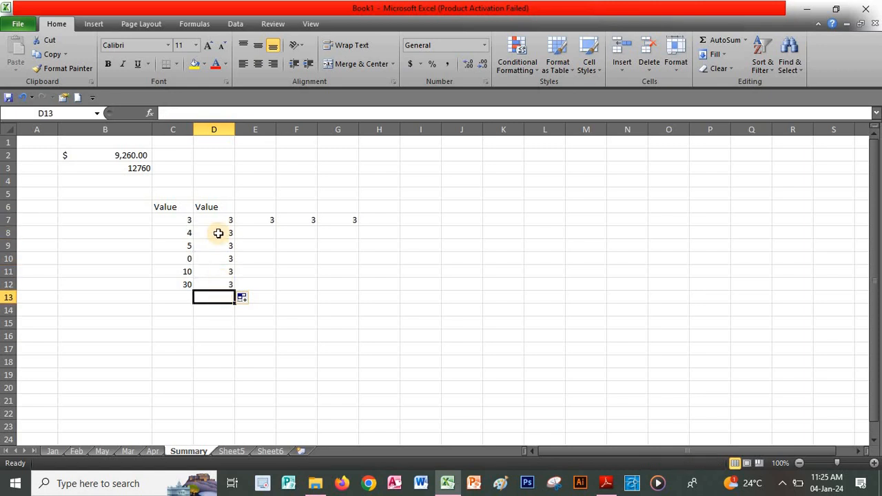
left_click(215, 245)
left_click(215, 233)
left_click(215, 220)
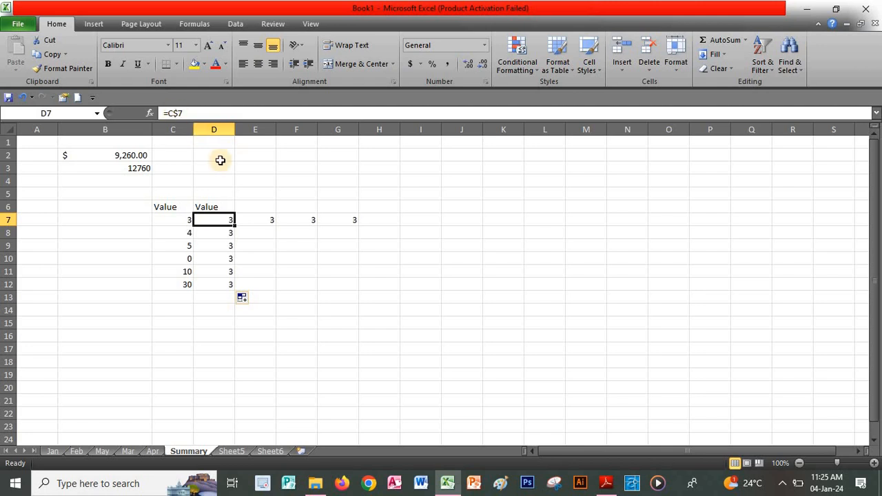
left_click(259, 220)
left_click(304, 222)
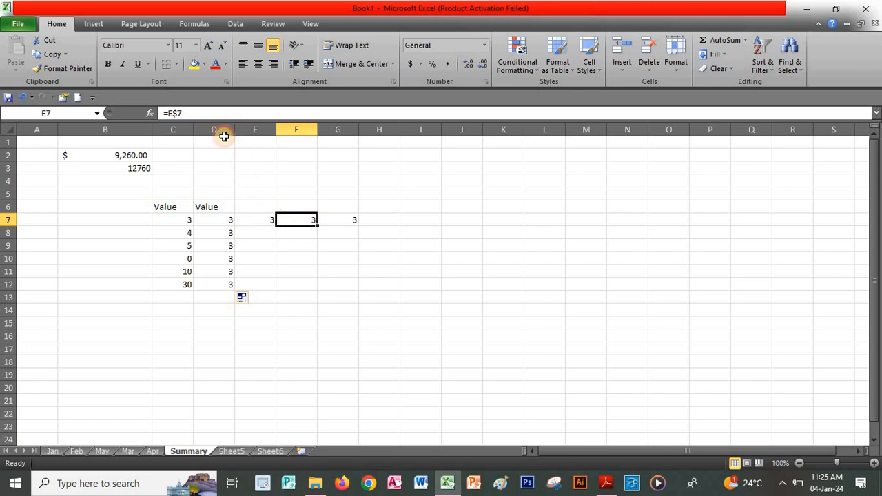
left_click(170, 114)
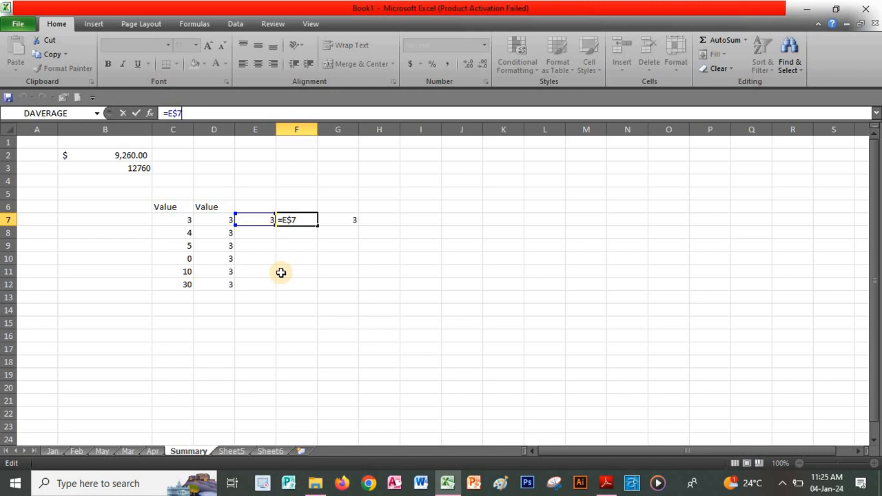
Step: Switch to the ADVANCED SPREADSHEETS.pdf in Adobe Reader and read the two mixed reference forms, =$A1 and =A$1, through to the Charts heading
key("alt+Tab")
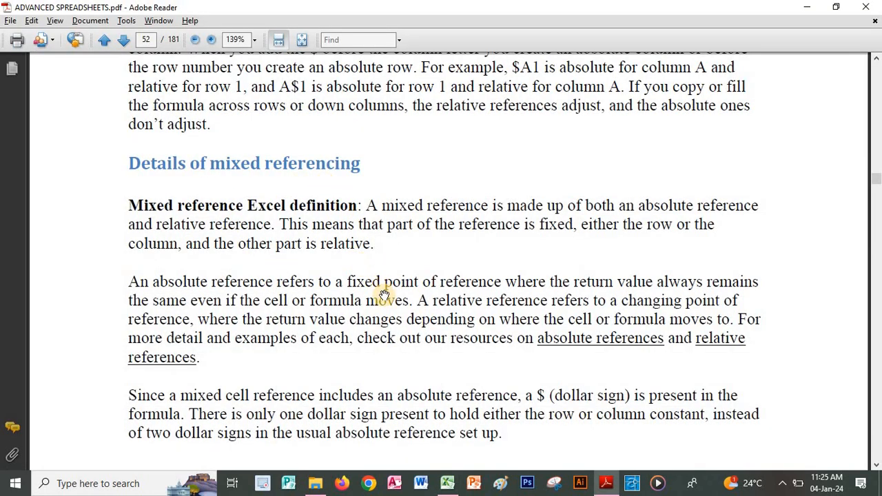
scroll(384, 182, "down", 1)
scroll(384, 182, "down", 10)
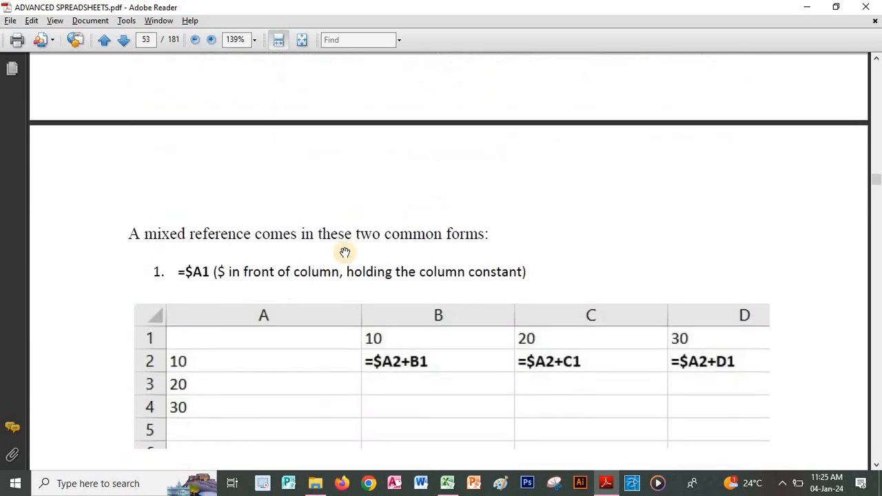
scroll(343, 186, "down", 2)
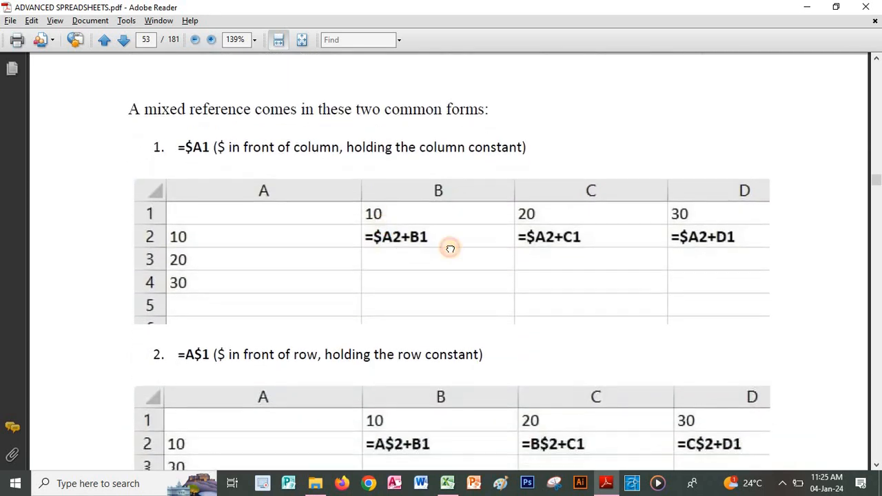
scroll(449, 251, "down", 1)
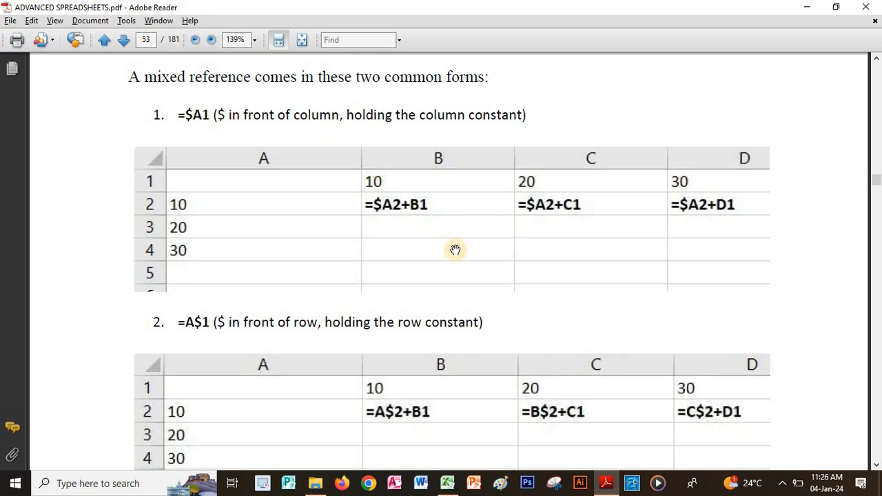
scroll(468, 254, "down", 1)
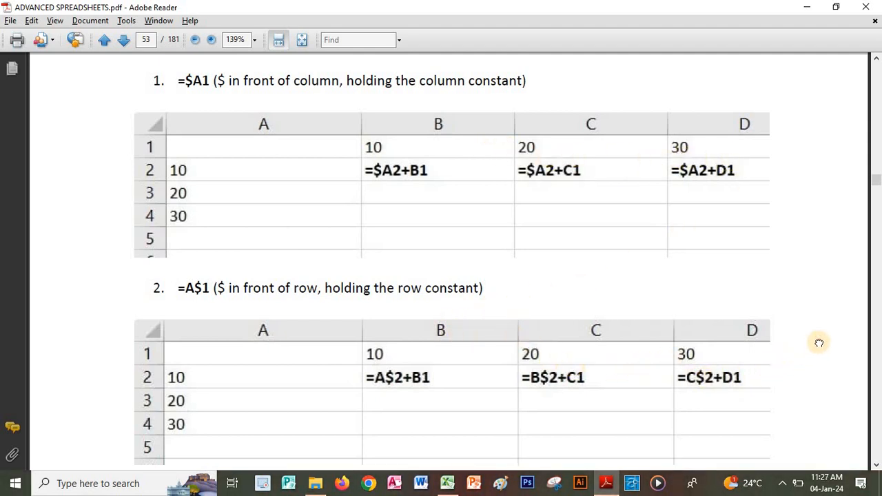
scroll(815, 327, "down", 3)
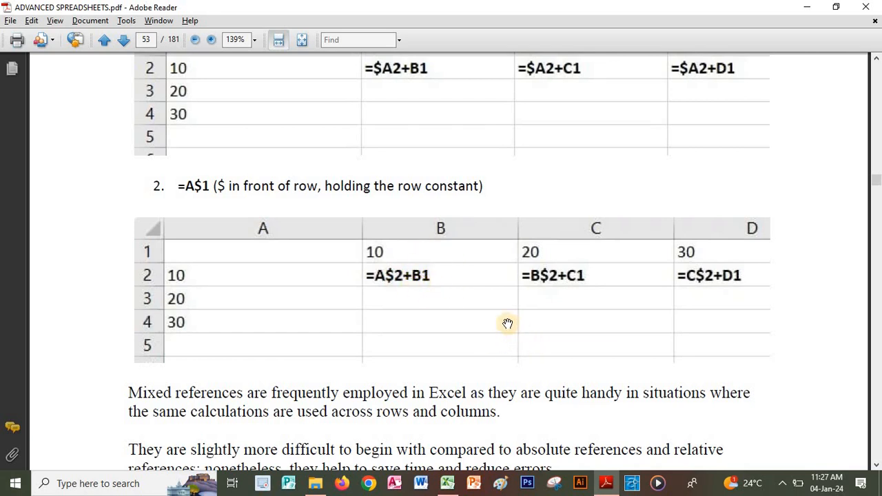
left_click_drag(414, 376, 399, 257)
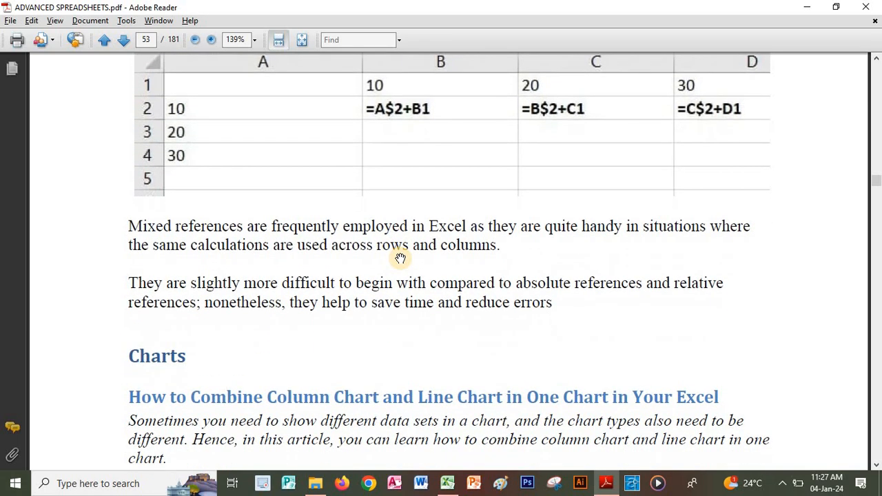
scroll(428, 245, "down", 1)
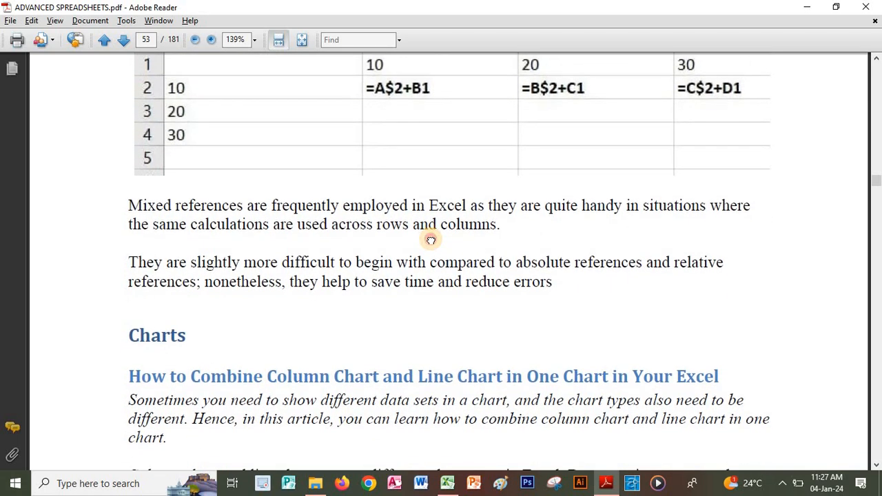
Step: Read the Charts section on combining column and line charts in the PDF, including its monthly sales sample table
scroll(431, 235, "down", 2)
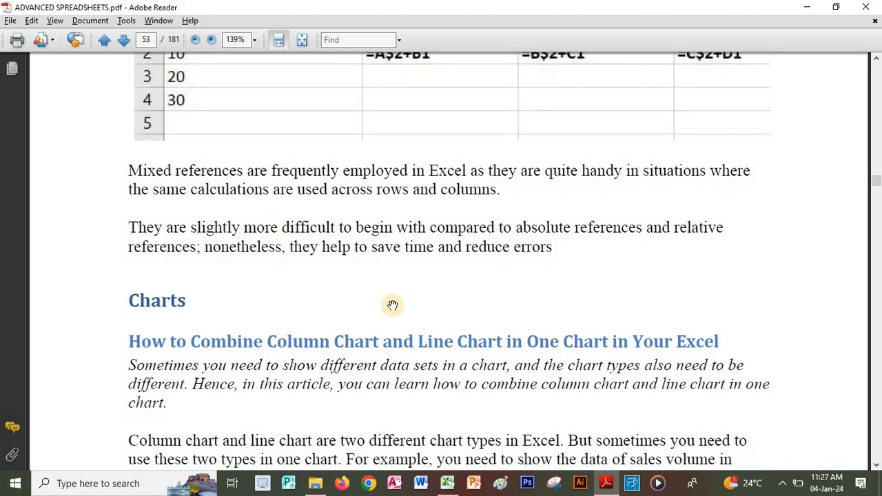
left_click_drag(433, 285, 434, 399)
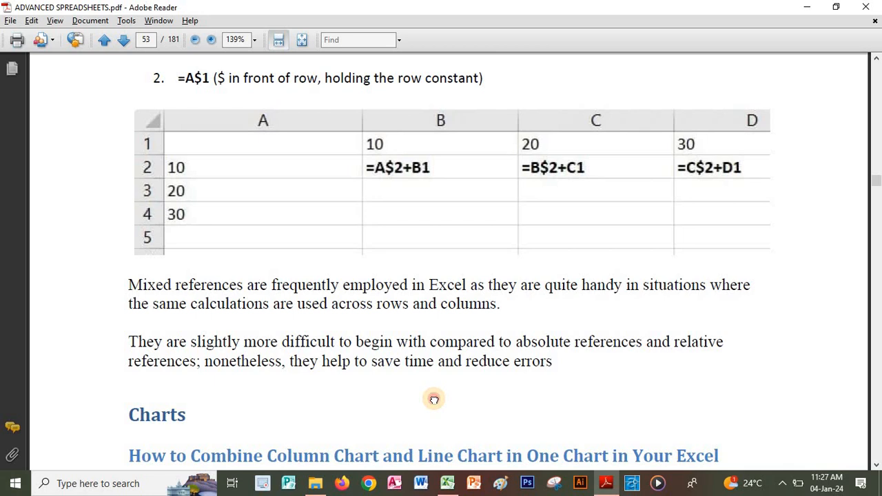
left_click_drag(435, 399, 418, 175)
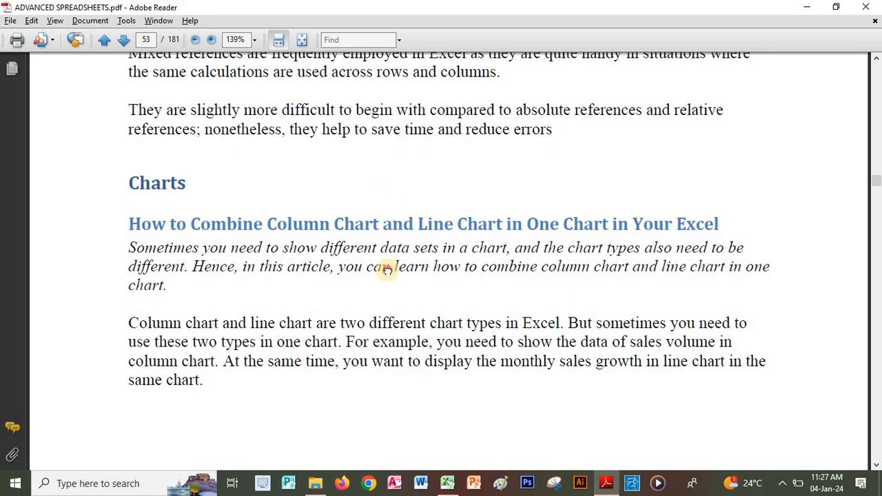
scroll(390, 193, "down", 5)
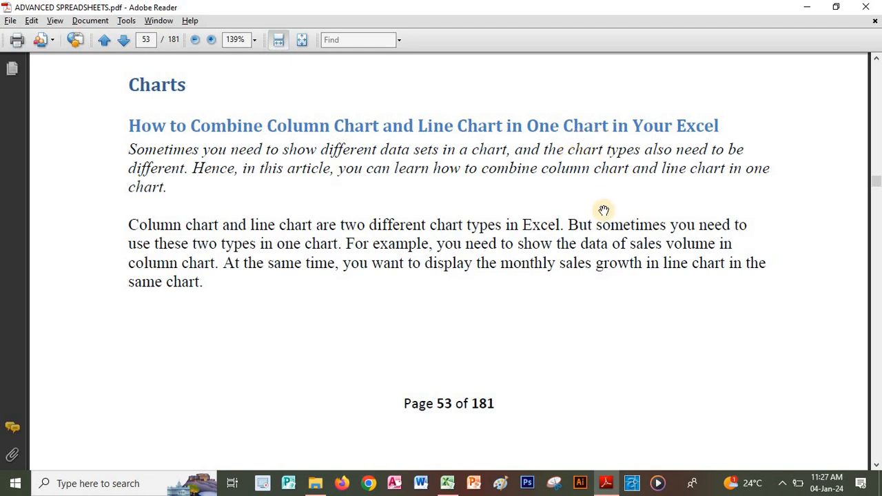
left_click_drag(664, 202, 617, 60)
left_click_drag(505, 294, 510, 53)
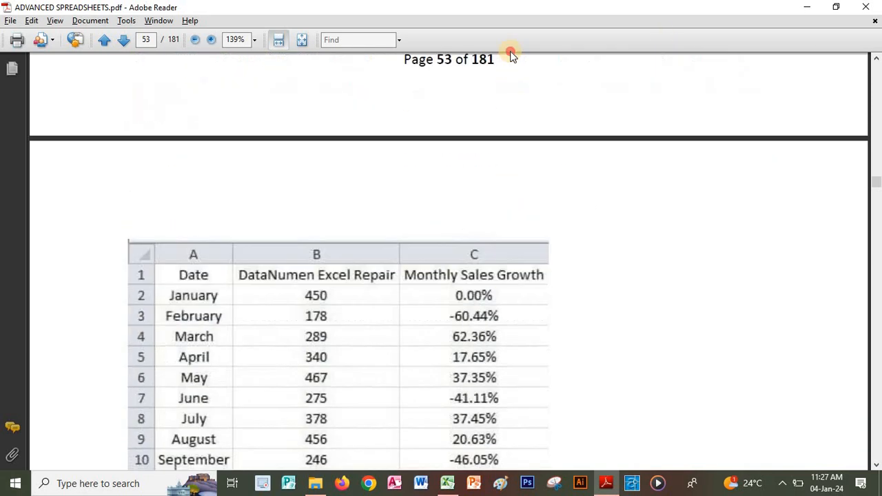
left_click_drag(338, 272, 333, 138)
scroll(242, 168, "up", 2)
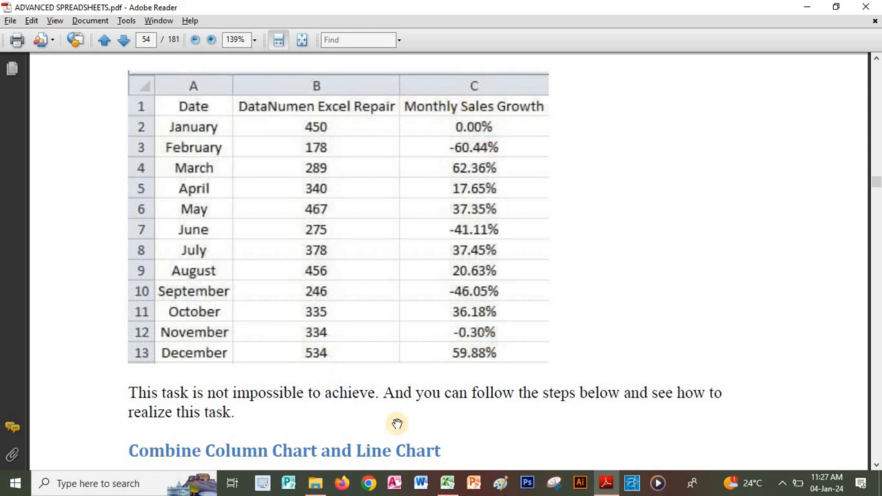
Step: Switch to Excel and make the header row A1:C1 of the sales table on Sheet5 bold
left_click(449, 483)
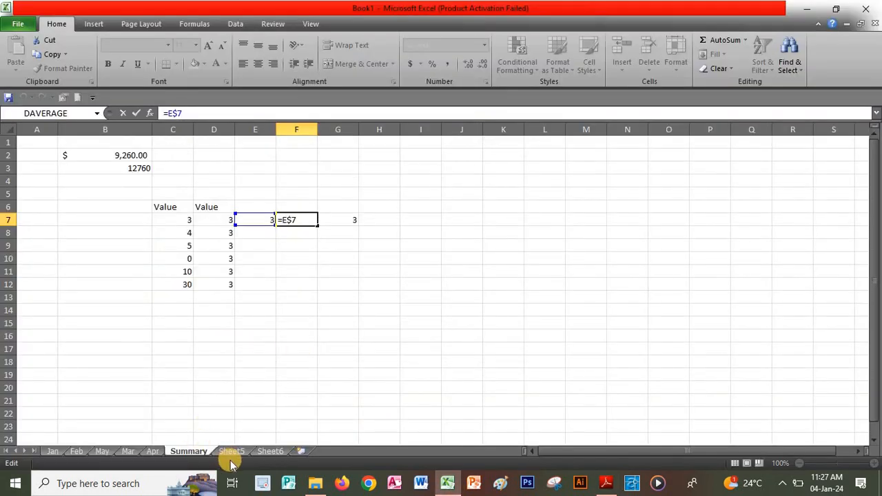
left_click(232, 452)
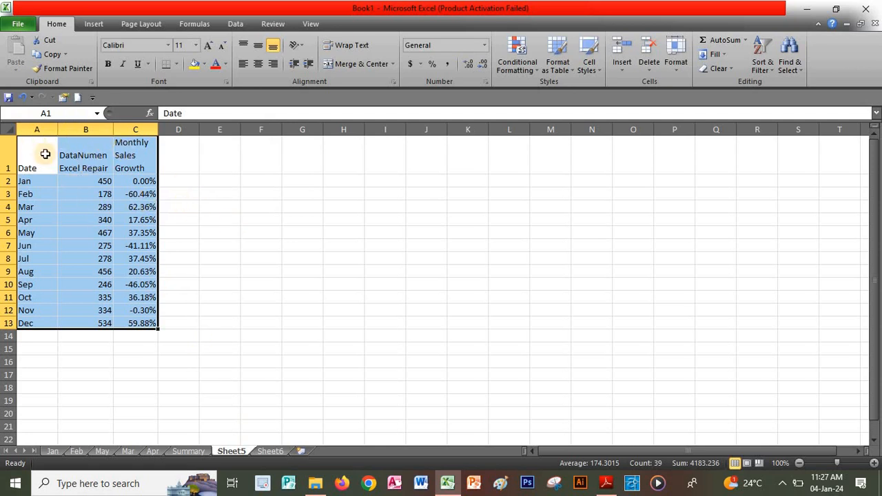
left_click_drag(44, 152, 128, 155)
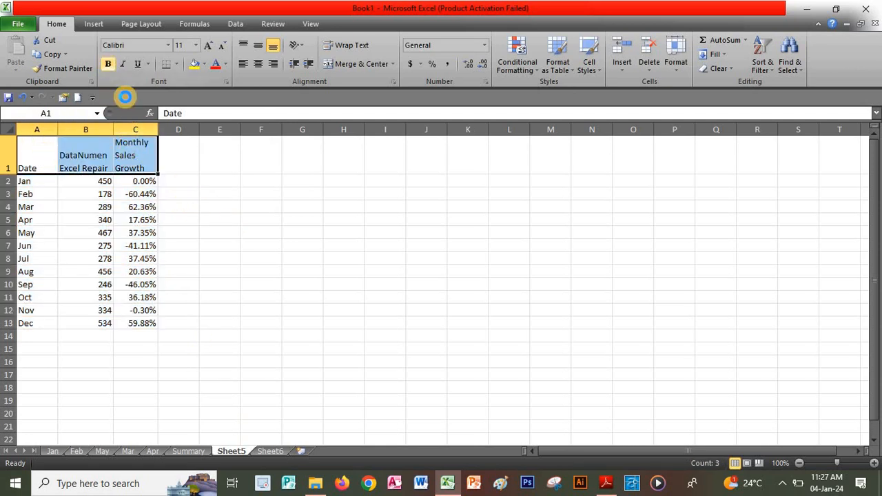
Step: Switch to the PDF in Adobe Reader and read instructions 1 to 6 under "Combine Column Chart and Line Chart"
key("alt+Tab")
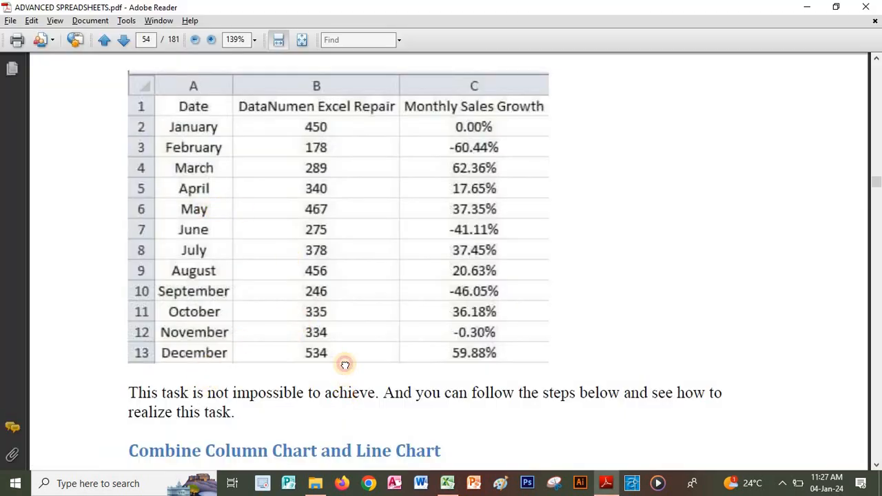
scroll(344, 364, "down", 5)
scroll(324, 318, "down", 5)
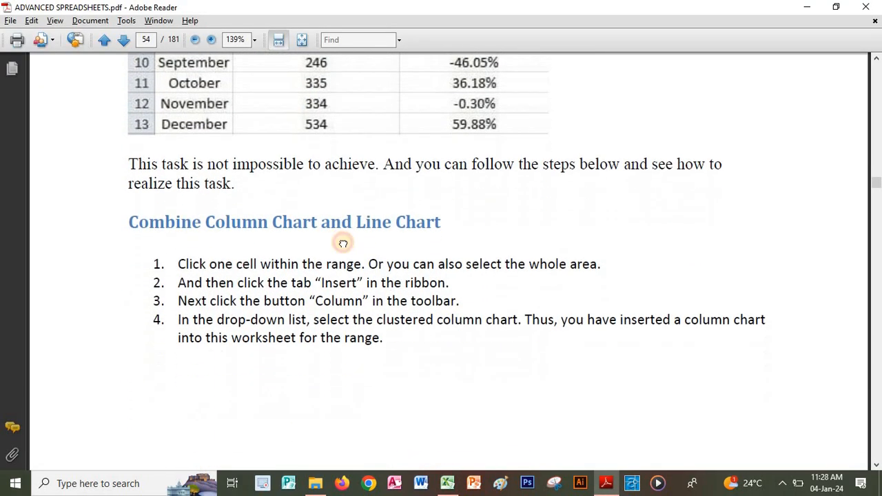
scroll(366, 274, "down", 15)
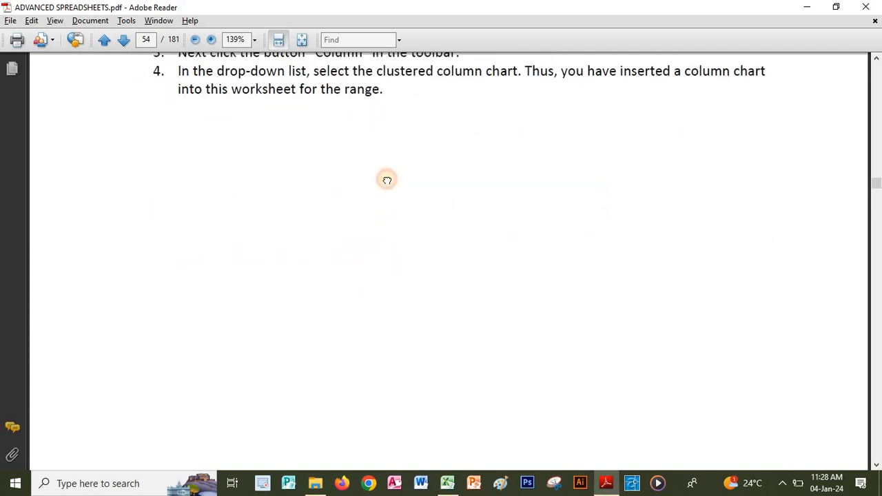
scroll(416, 317, "down", 8)
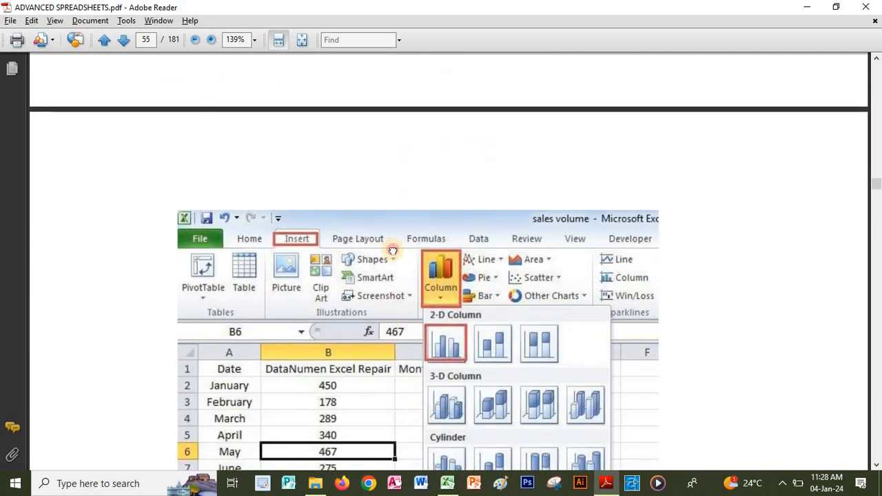
scroll(421, 335, "down", 15)
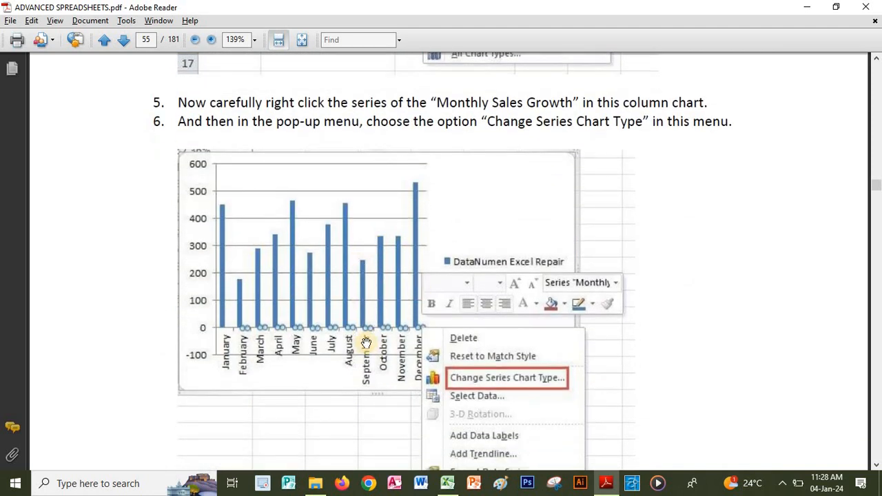
Step: Switch to Excel and insert a 2-D clustered column chart from the sales data in A1:C13
key("alt+Tab")
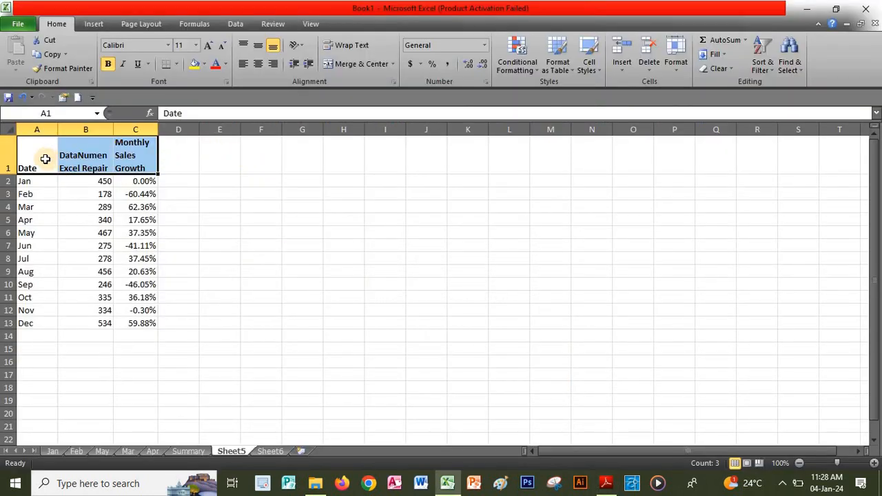
left_click_drag(45, 159, 135, 323)
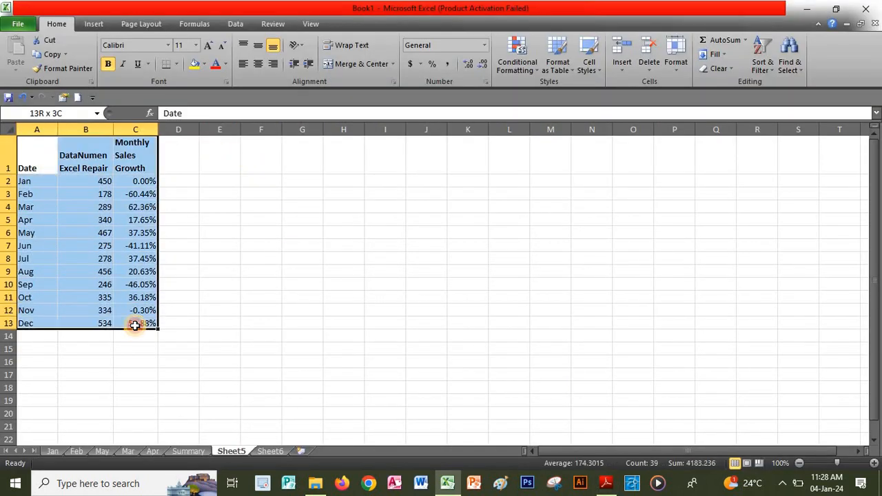
left_click(94, 24)
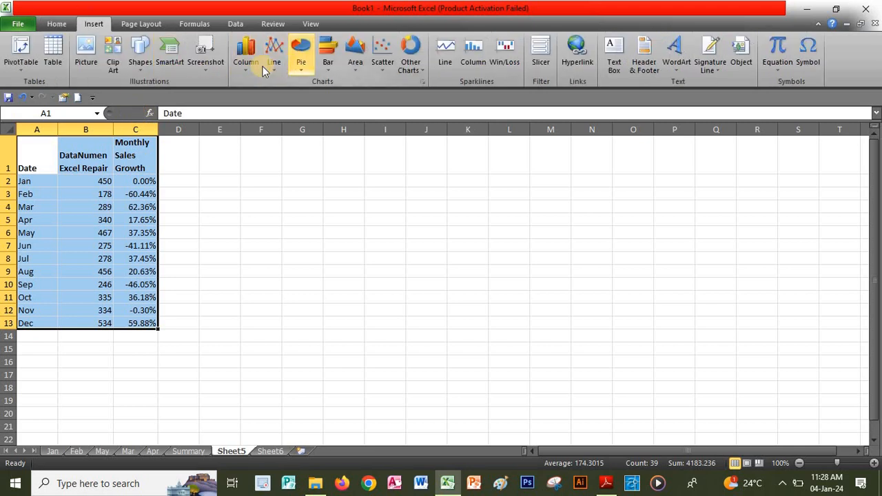
left_click(245, 69)
left_click(293, 154)
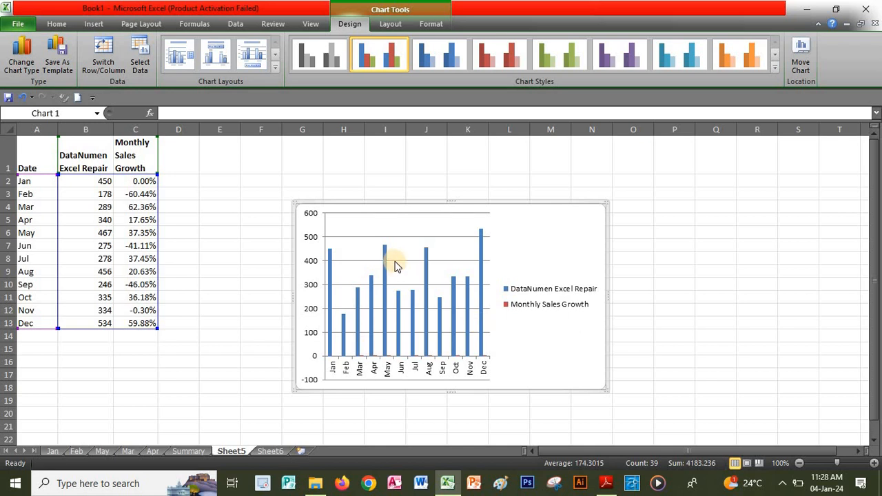
Step: Switch back to the PDF and review instructions 1 to 4 on inserting the clustered column chart
key("alt+Tab")
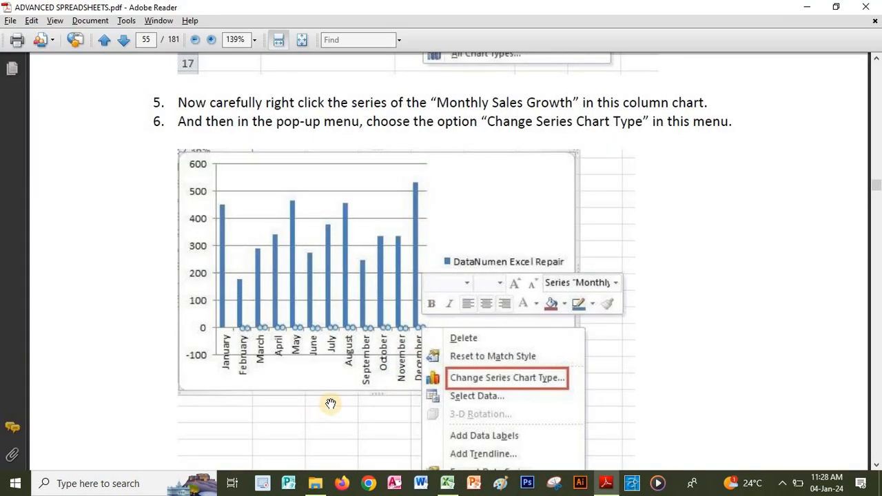
left_click_drag(332, 404, 329, 451)
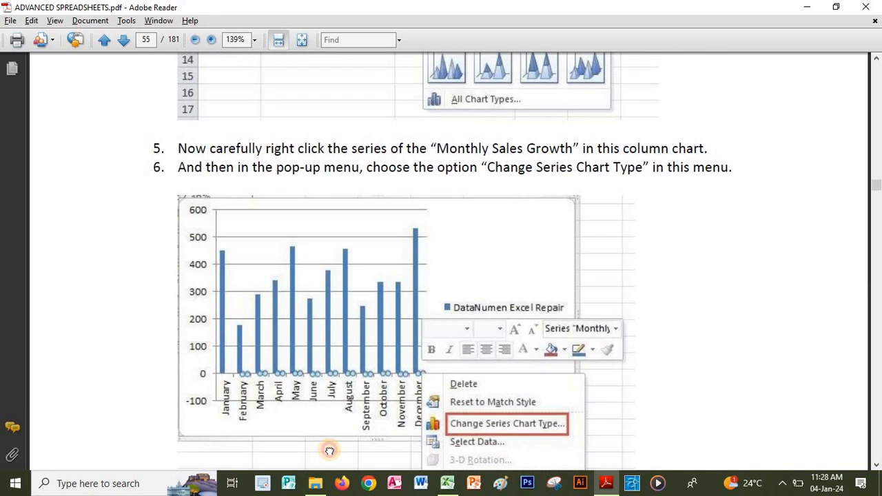
left_click_drag(469, 164, 453, 438)
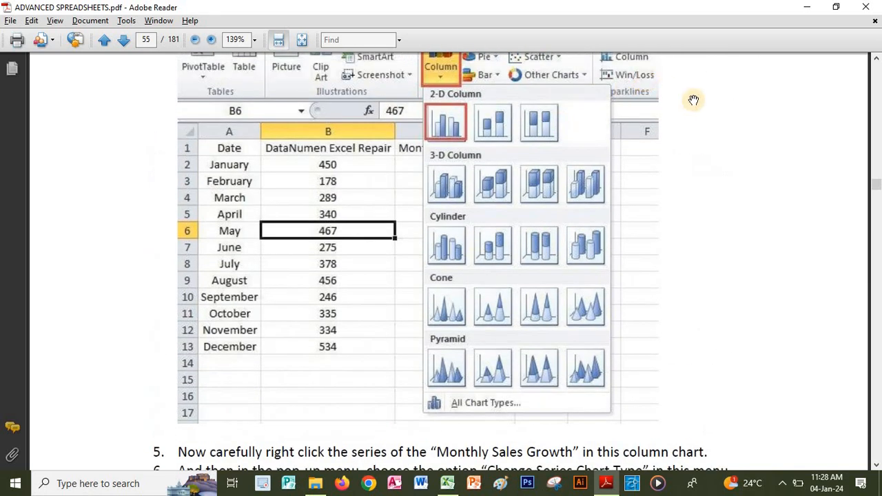
left_click_drag(694, 100, 699, 364)
left_click_drag(621, 131, 677, 335)
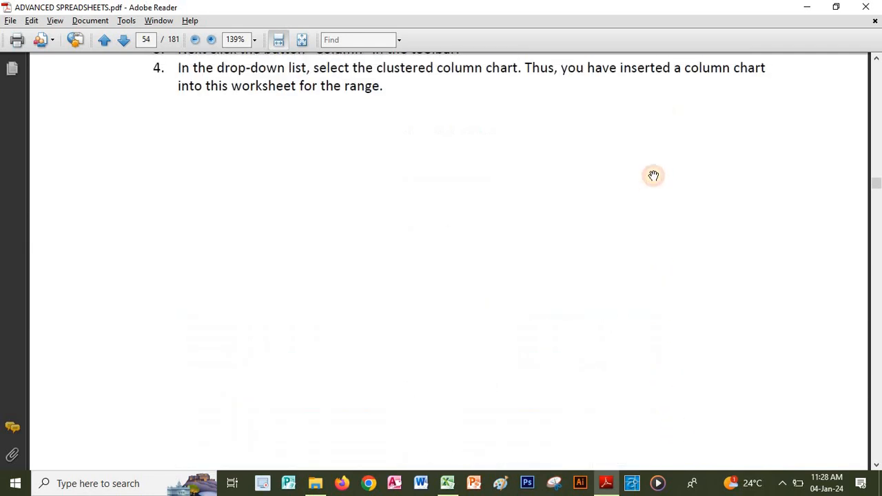
left_click_drag(653, 175, 651, 425)
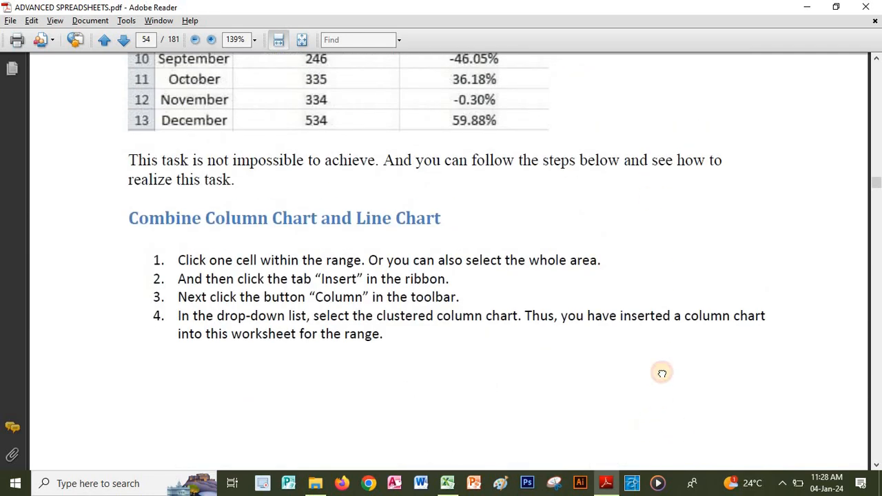
Step: Examine instructions 5 to 9 in the PDF on changing the Monthly Sales Growth series to a line chart
left_click_drag(661, 371, 675, 24)
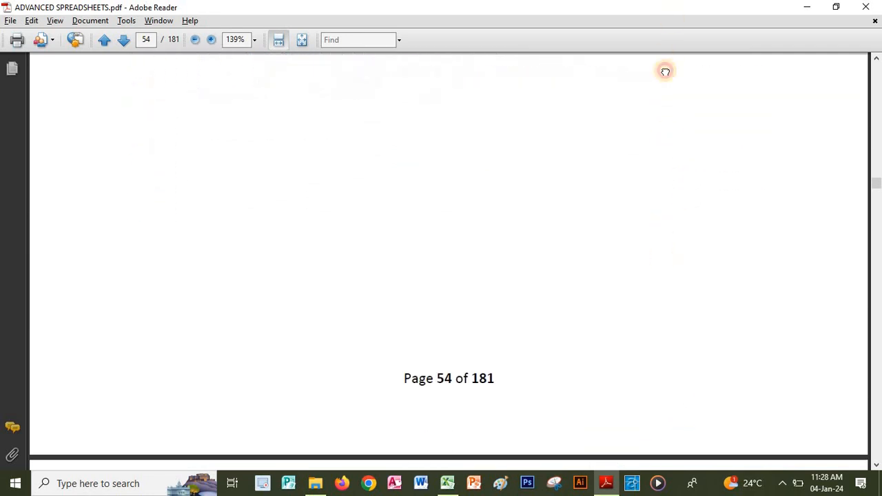
left_click_drag(668, 305, 688, 177)
scroll(670, 237, "down", 4)
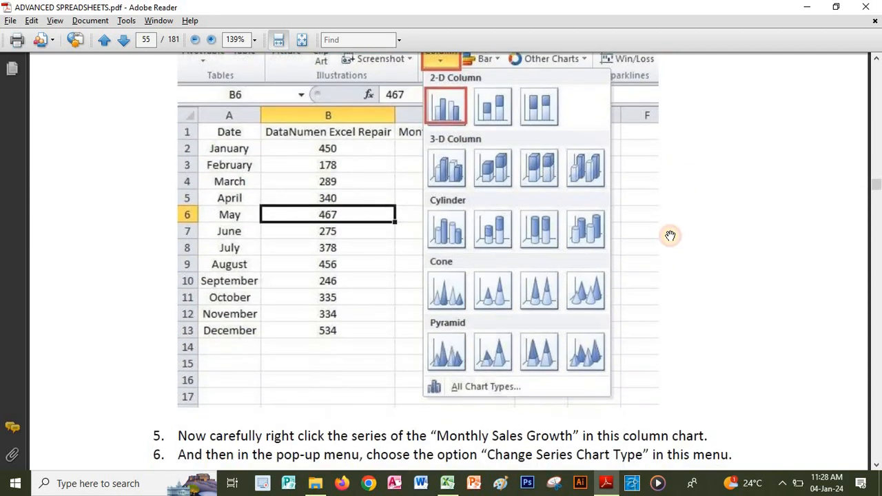
scroll(660, 269, "down", 5)
left_click_drag(659, 270, 657, 139)
scroll(657, 139, "down", 3)
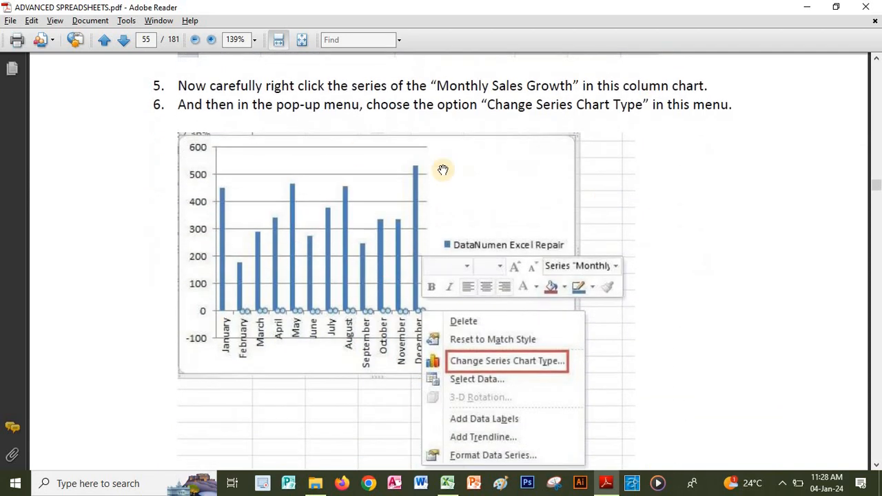
scroll(726, 207, "down", 3)
scroll(727, 181, "down", 2)
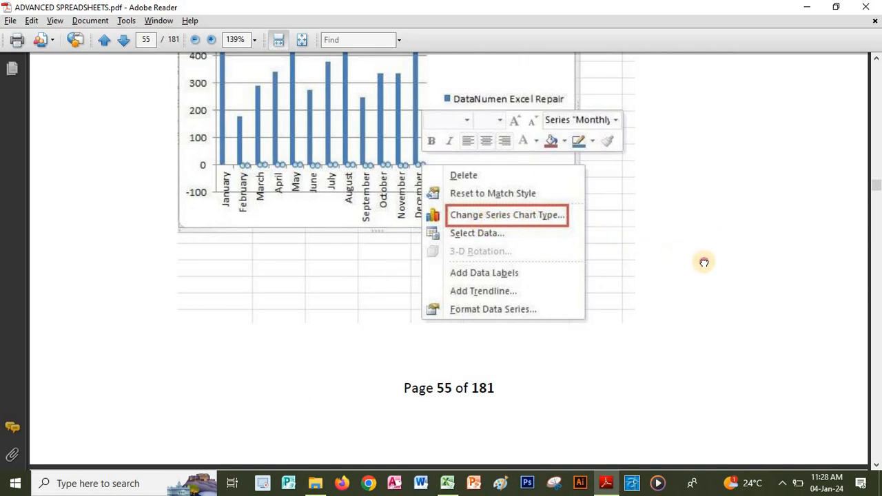
scroll(700, 172, "down", 4)
scroll(642, 315, "down", 5)
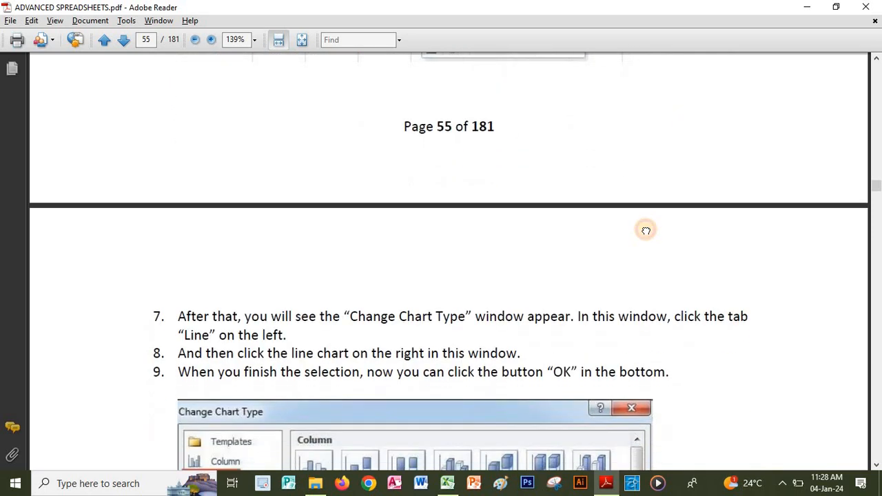
scroll(652, 138, "down", 2)
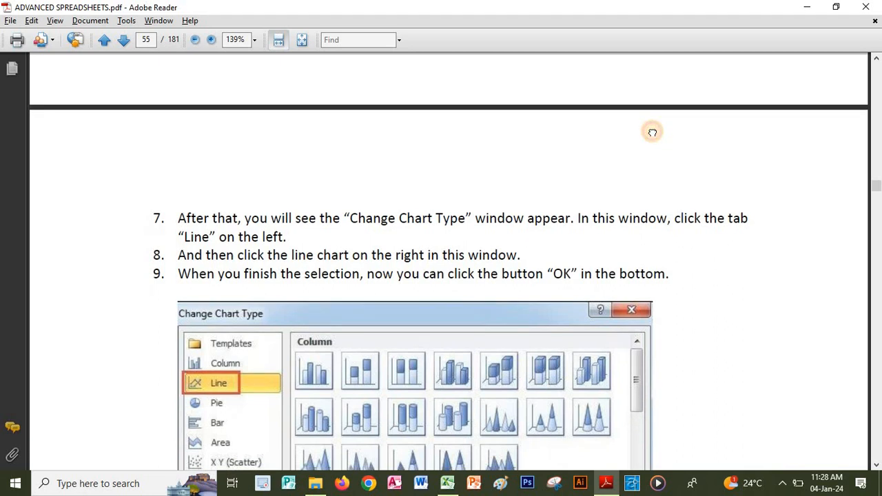
scroll(588, 352, "up", 8)
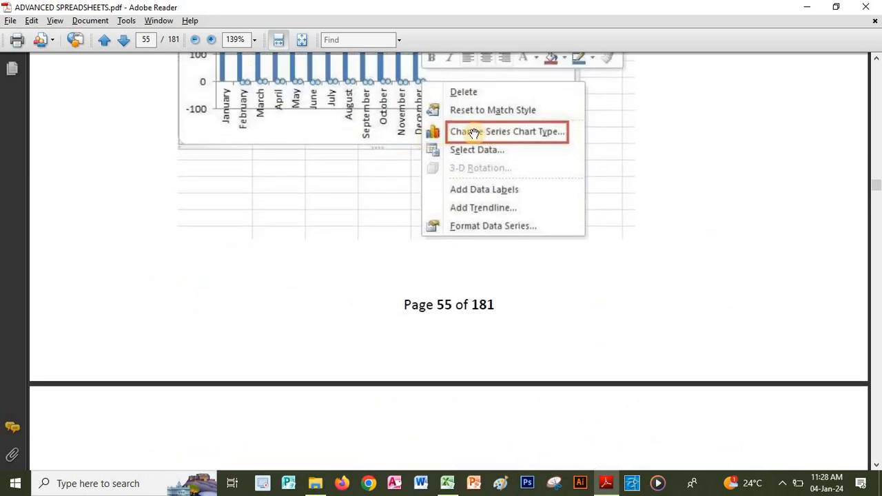
Step: Switch to Excel and open the Change Series Chart Type options for the chart's DataNumen Excel Repair series
key("alt+Tab")
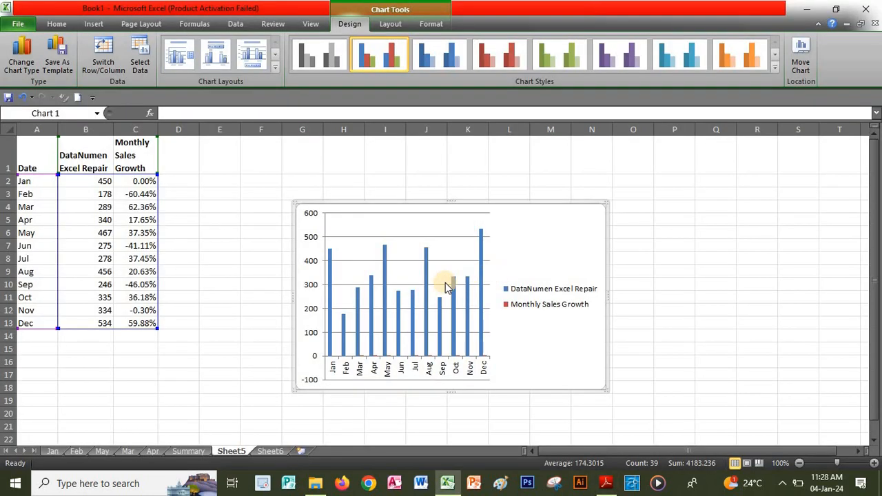
right_click(482, 320)
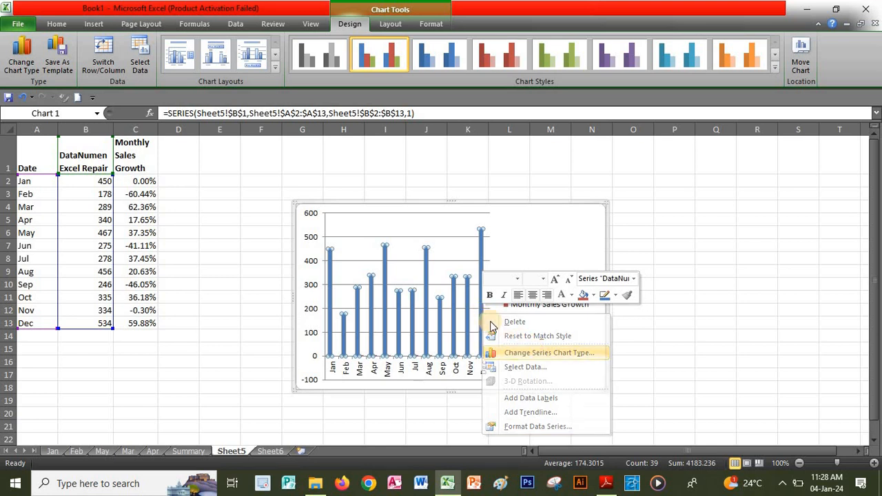
left_click(542, 353)
Step: Switch to the PDF and read instructions 7 to 9 on choosing a line type in the Change Chart Type window
key("alt+Tab")
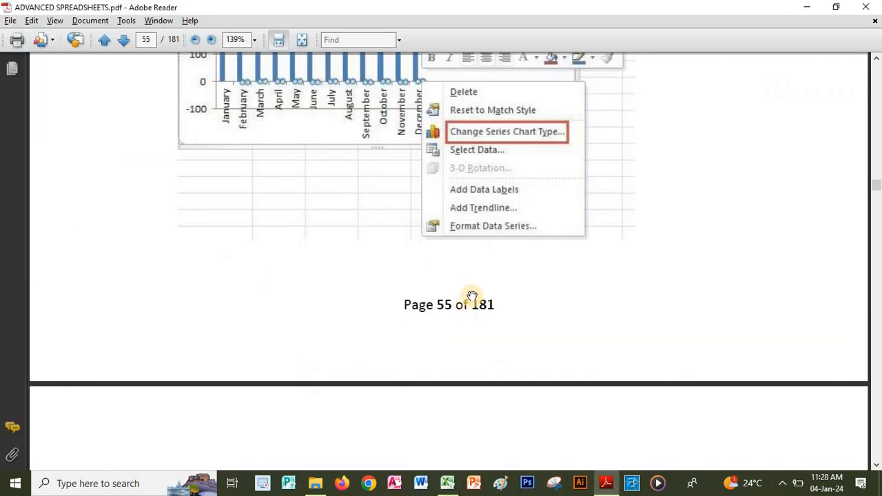
scroll(589, 303, "down", 5)
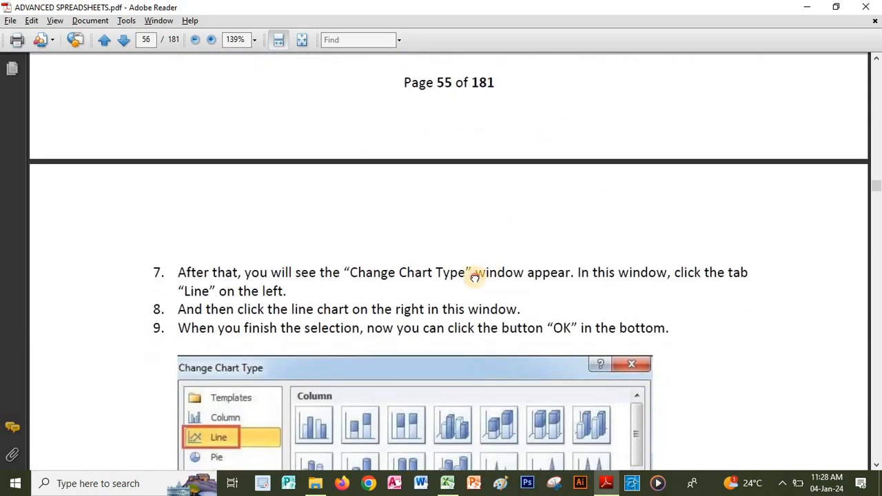
left_click_drag(477, 272, 520, 155)
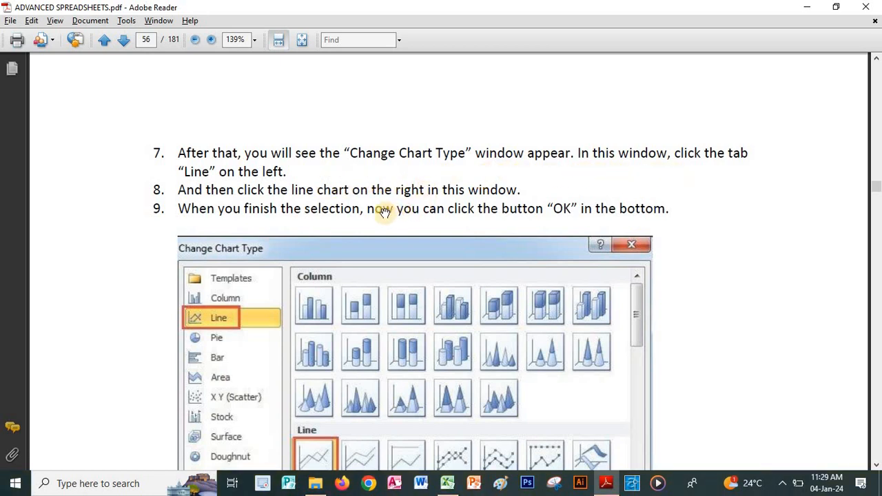
Step: Review the PDF's page 55 figure on the Change Series Chart Type option for the Monthly Sales Growth series
left_click_drag(391, 210, 427, 168)
scroll(447, 190, "up", 5)
scroll(392, 282, "up", 5)
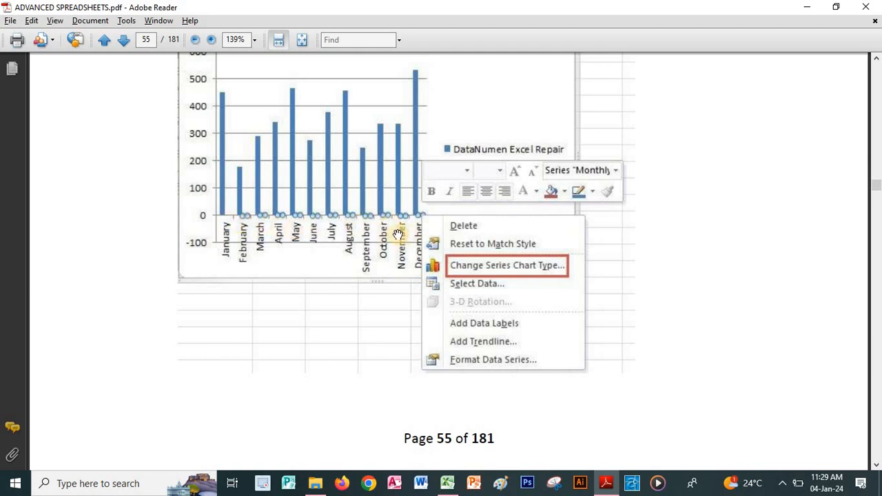
Step: Switch to Excel, cancel the chart type change for the DataNumen Excel Repair series, and deselect that series
key("alt+Tab")
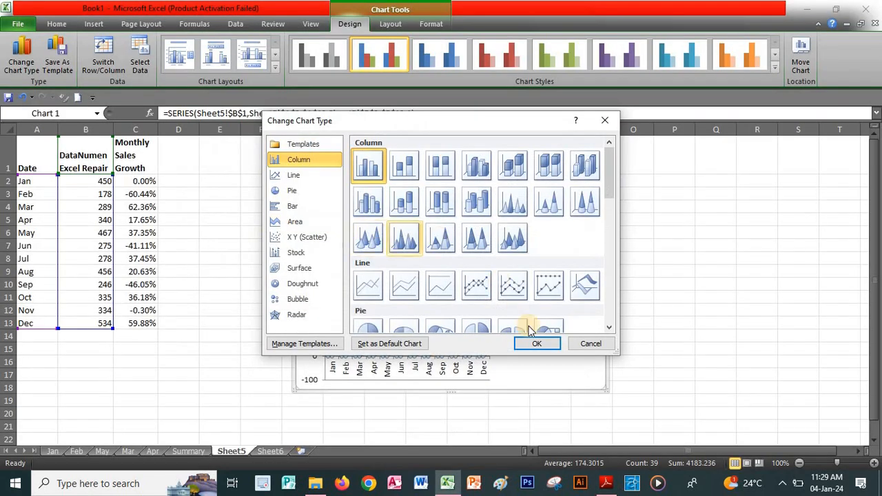
key("Escape")
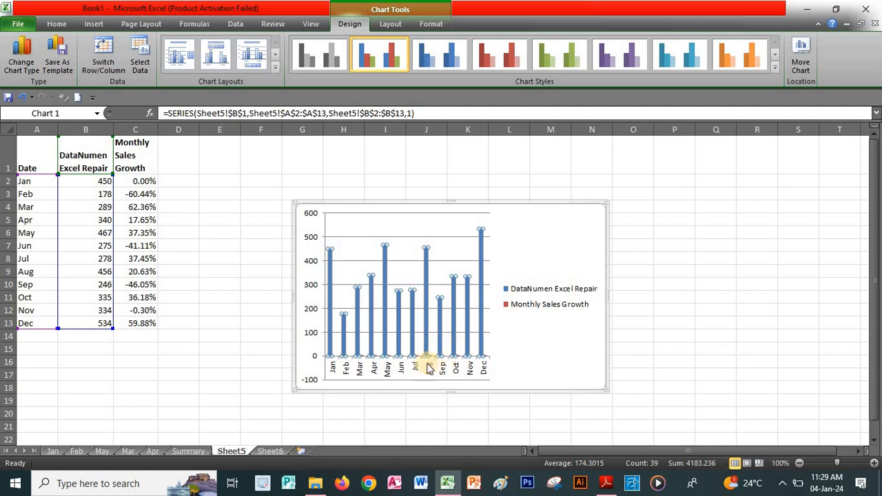
left_click(537, 352)
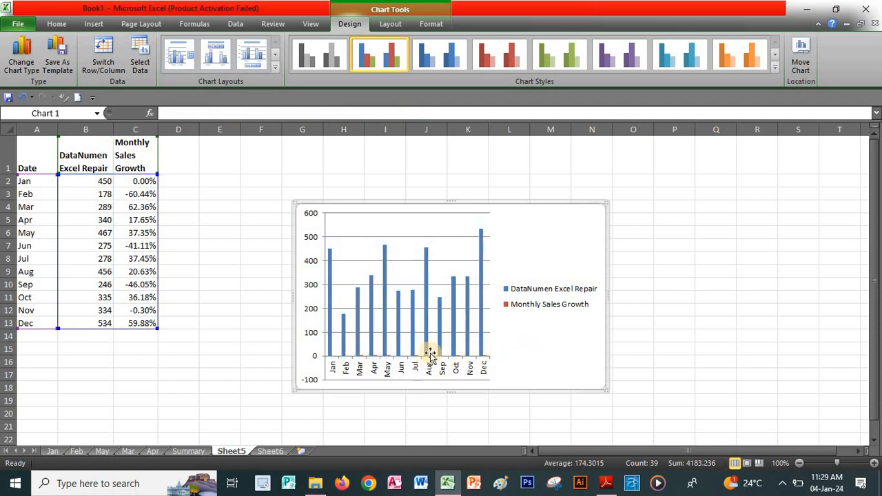
Step: Change the chart type of the Monthly Sales Growth series to the basic Line without markers
left_click(361, 356)
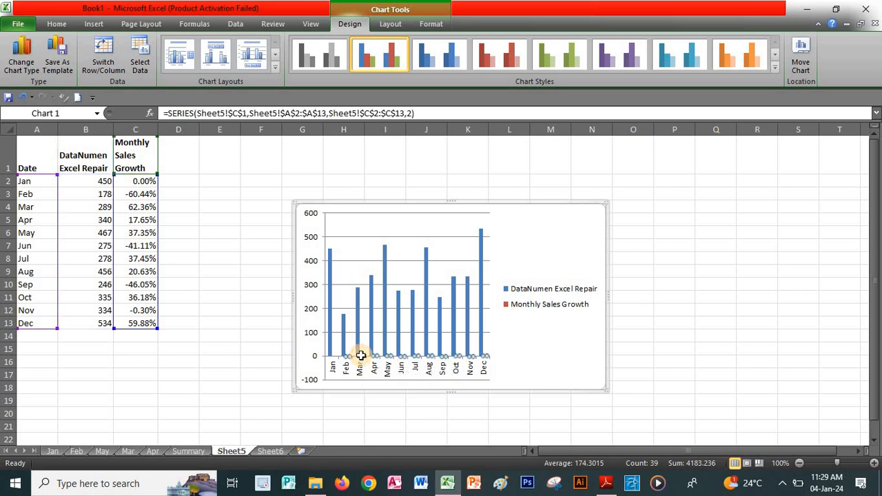
right_click(360, 355)
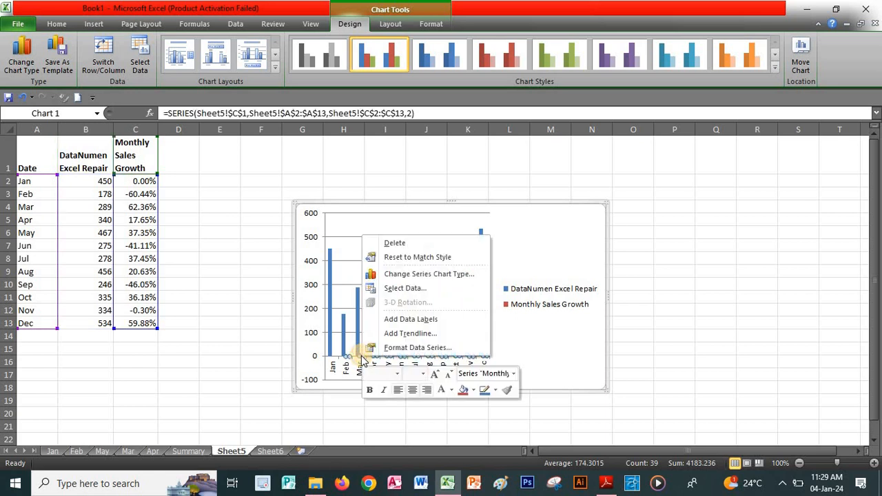
left_click(410, 275)
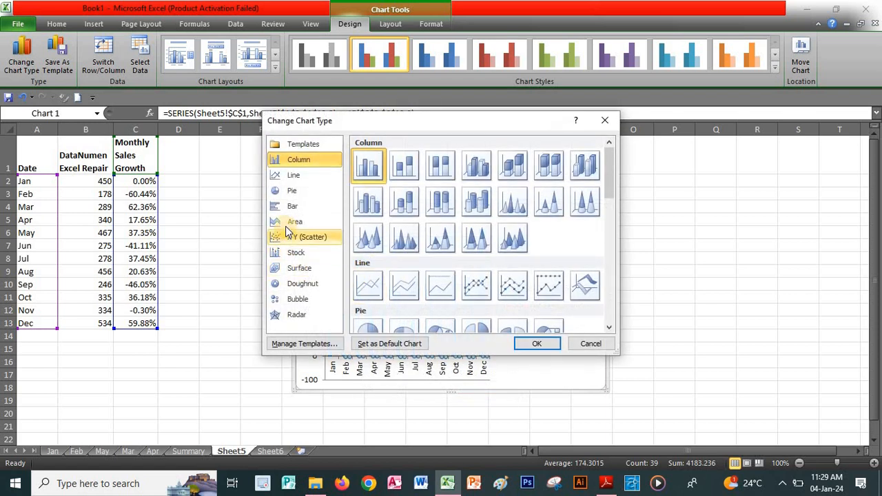
left_click(295, 175)
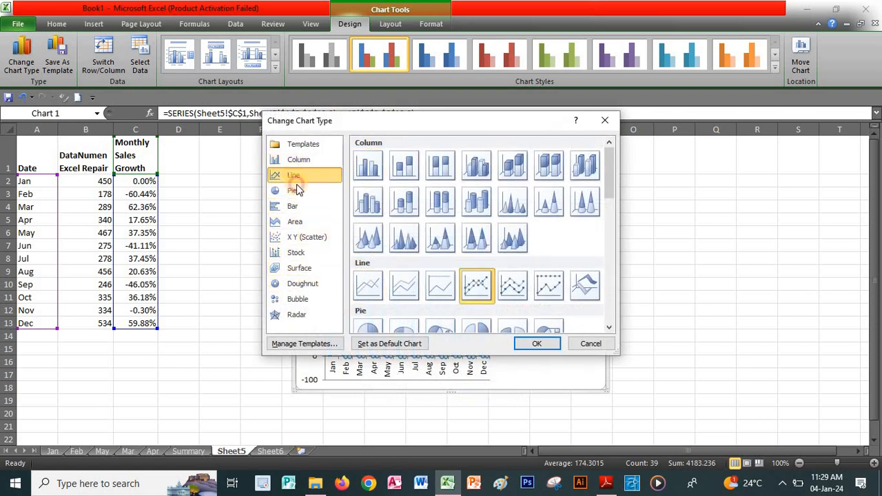
left_click(370, 293)
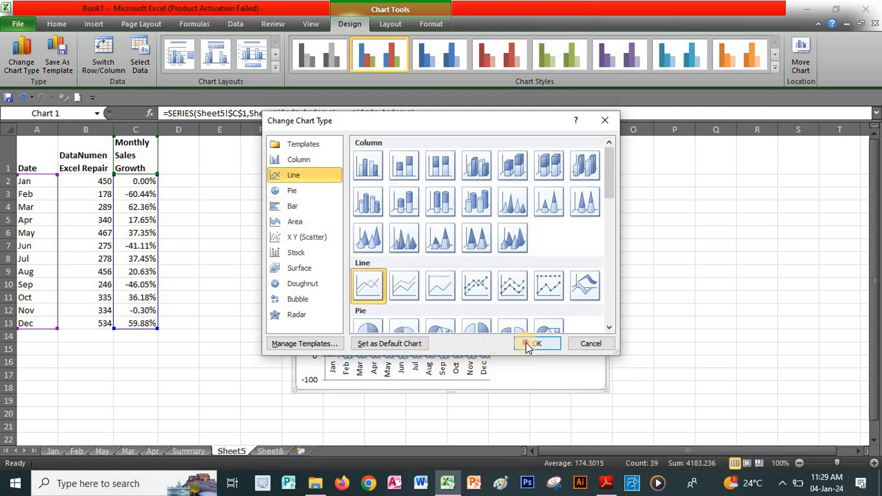
left_click(529, 343)
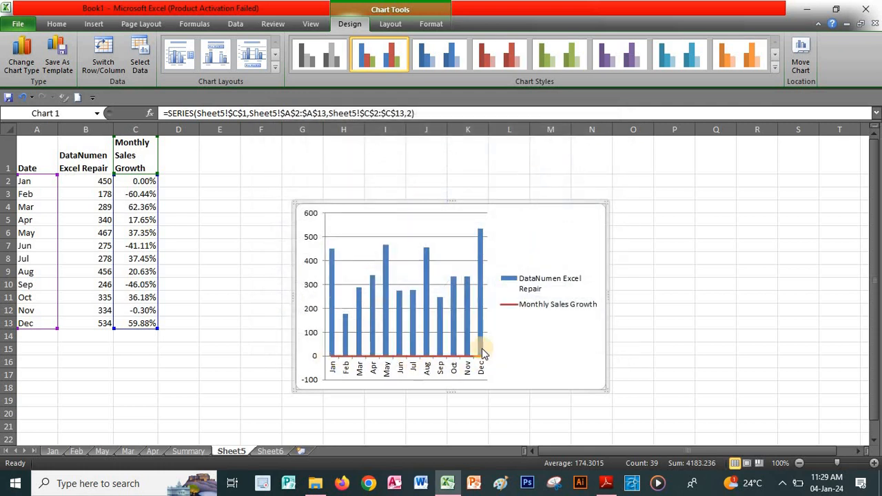
Step: Switch to the PDF and read instructions 10 to 12 on formatting the Monthly Sales Growth series and its plot axis
key("alt+Tab")
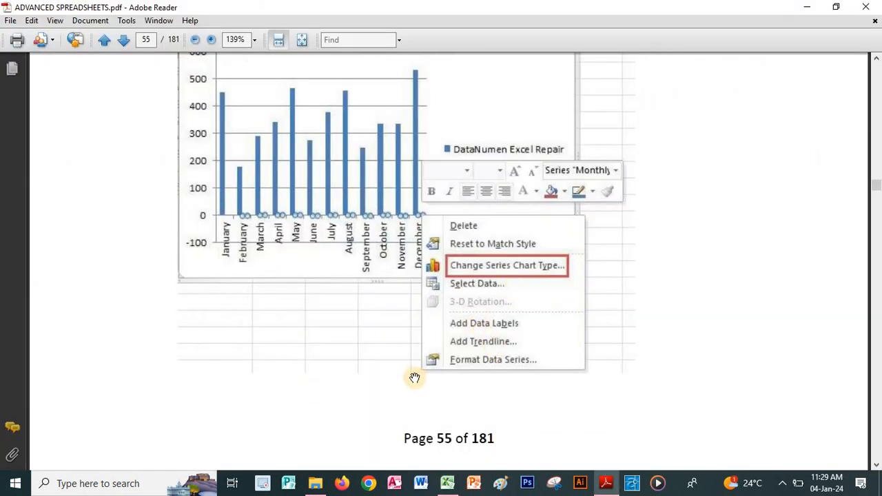
scroll(376, 358, "down", 5)
scroll(353, 245, "down", 15)
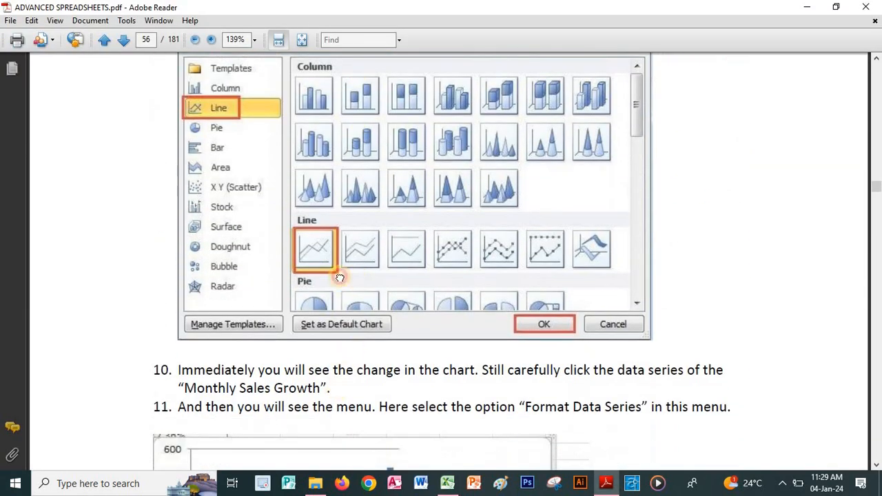
scroll(339, 276, "down", 5)
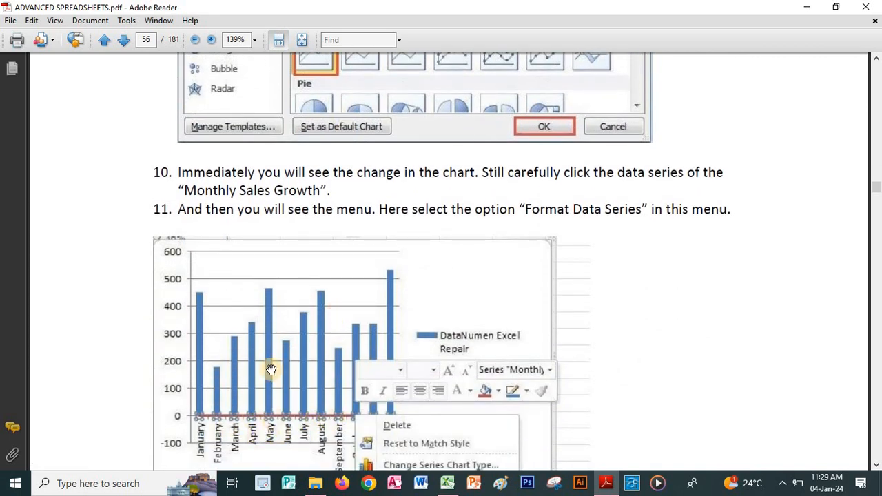
scroll(501, 241, "down", 2)
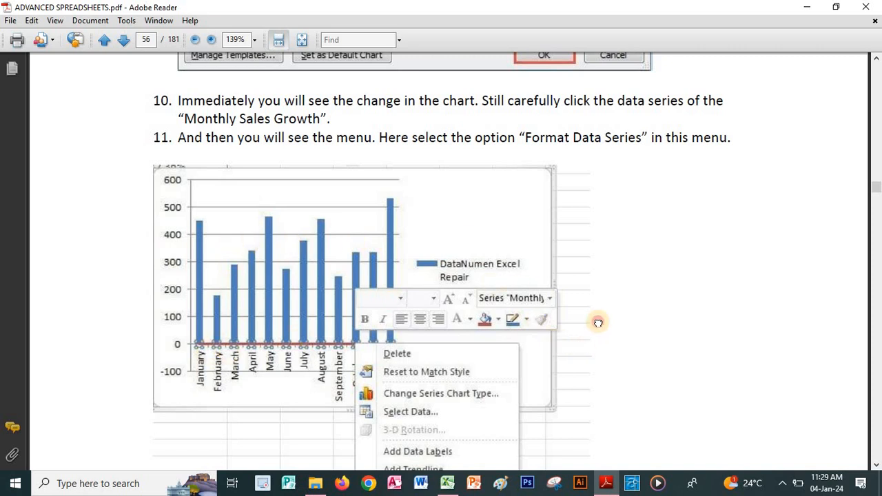
scroll(596, 310, "down", 3)
scroll(594, 266, "down", 1)
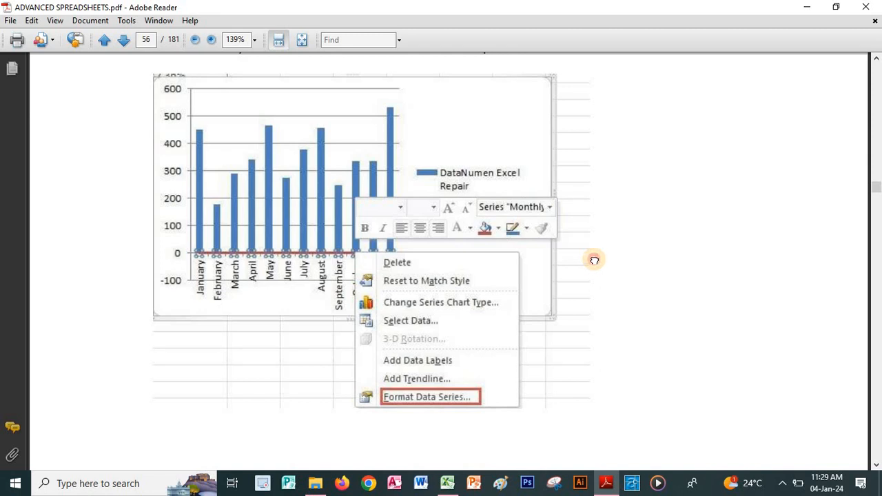
scroll(585, 376, "up", 7)
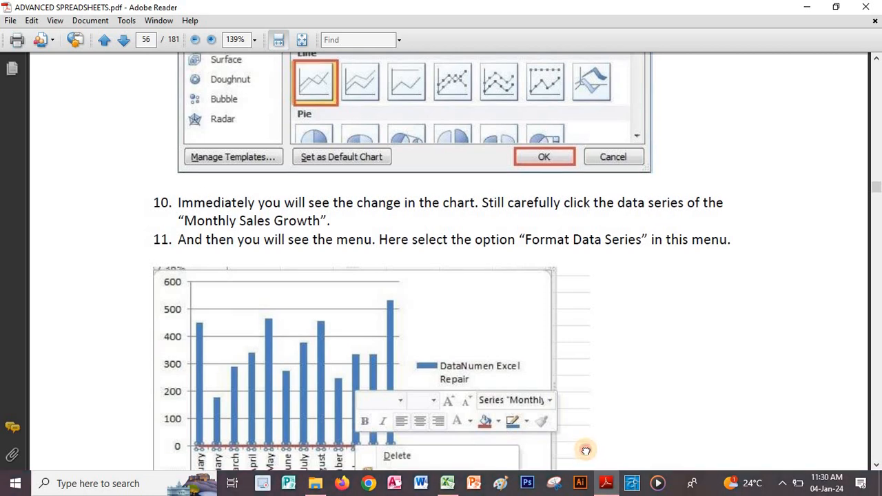
scroll(583, 427, "down", 2)
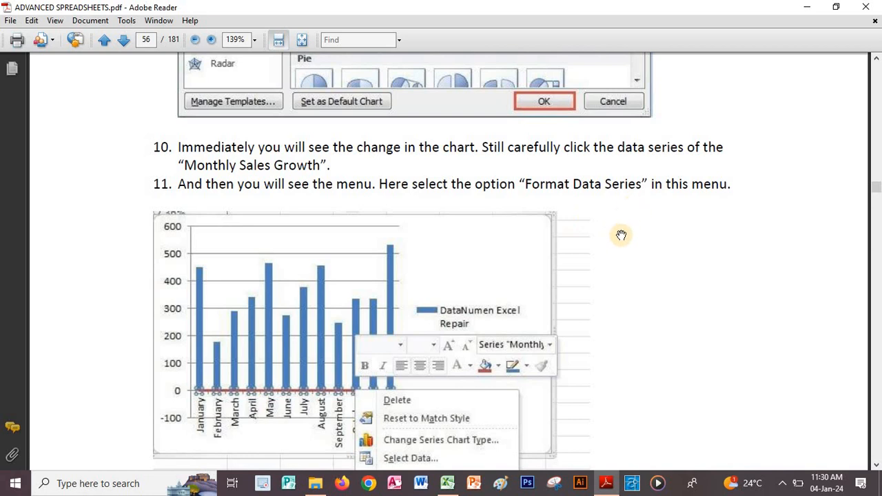
scroll(586, 275, "down", 6)
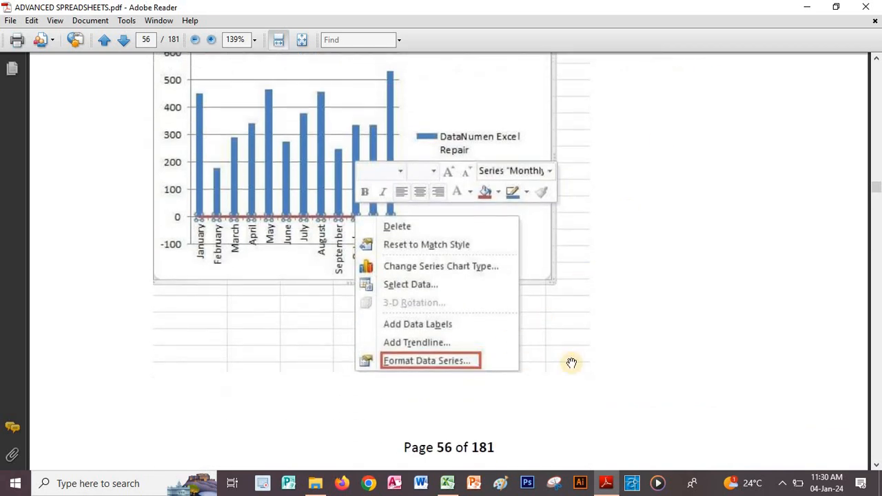
scroll(571, 361, "down", 15)
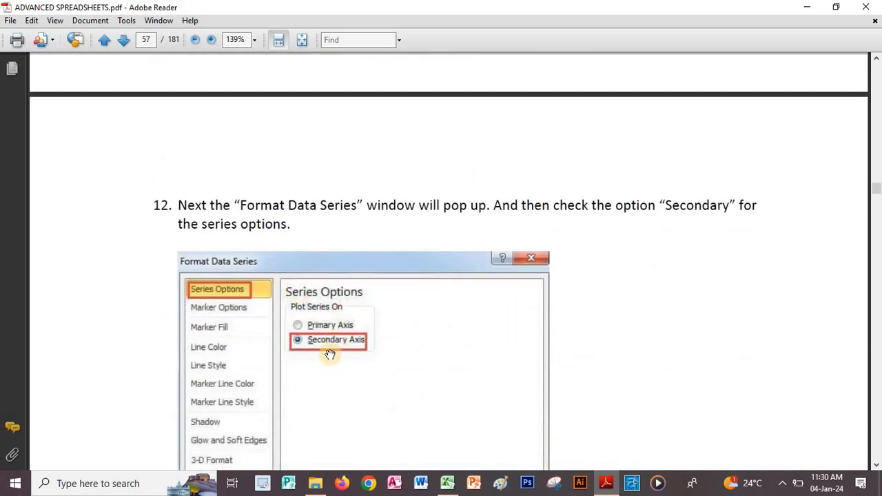
Step: Switch to Excel and select the Monthly Sales Growth line along the chart's horizontal axis
key("alt+Tab")
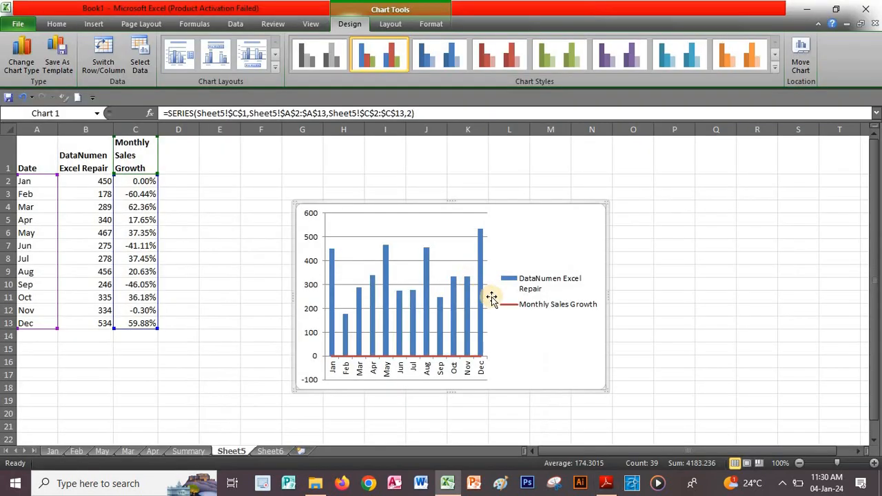
left_click(434, 356)
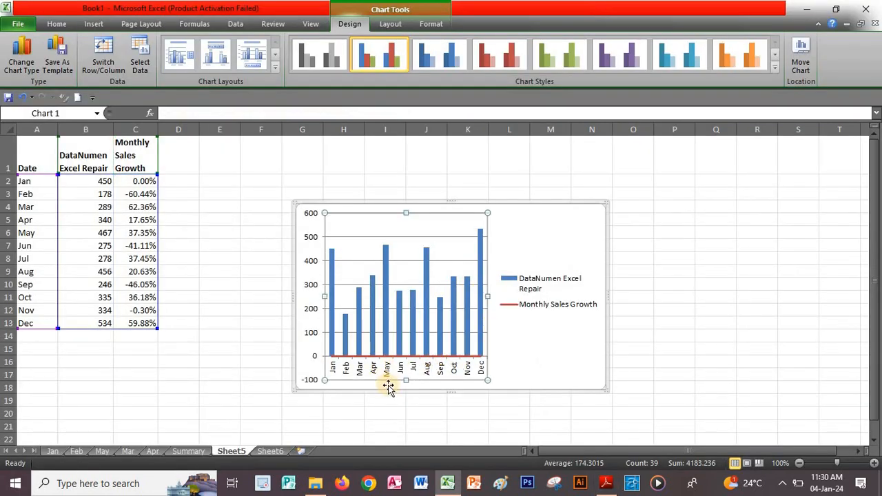
left_click(360, 398)
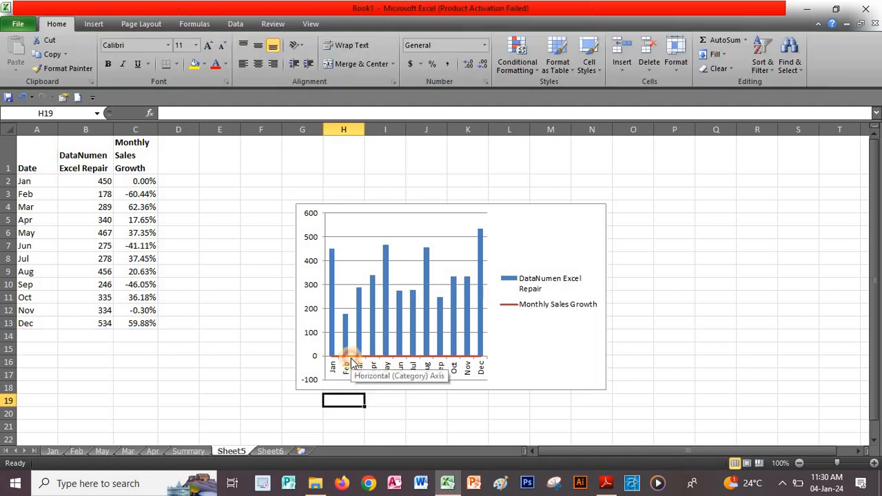
left_click(351, 357)
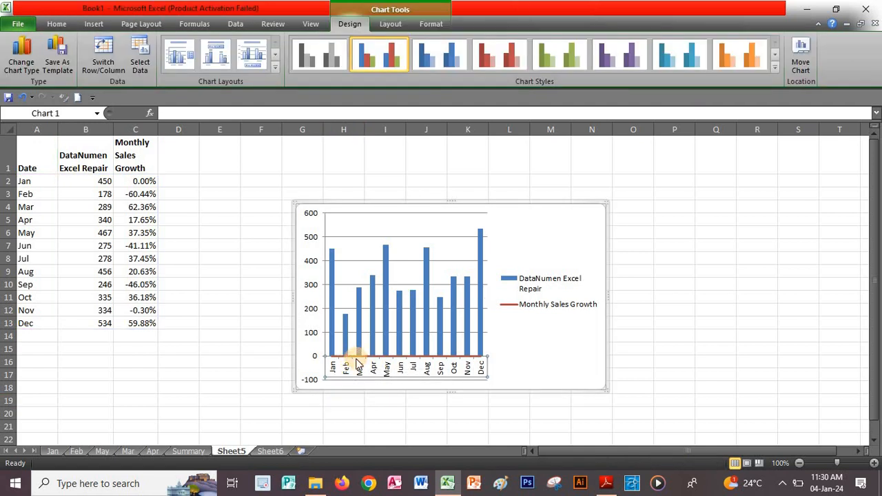
left_click(525, 308)
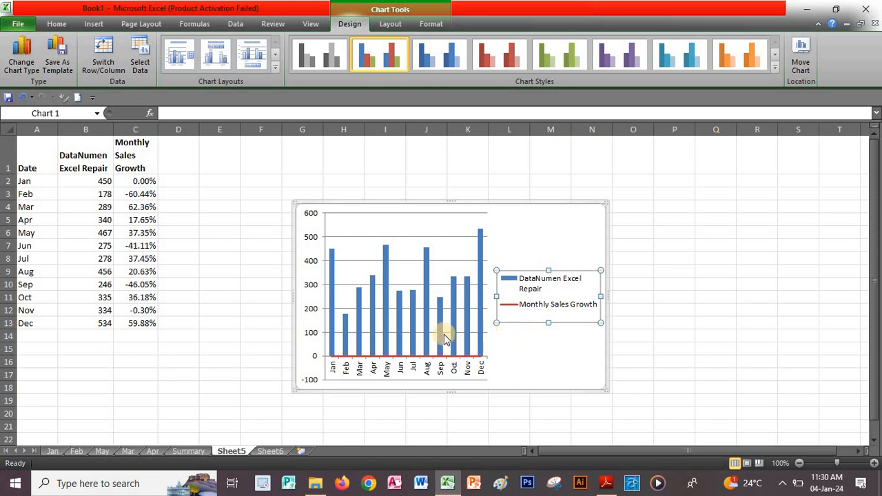
left_click(254, 312)
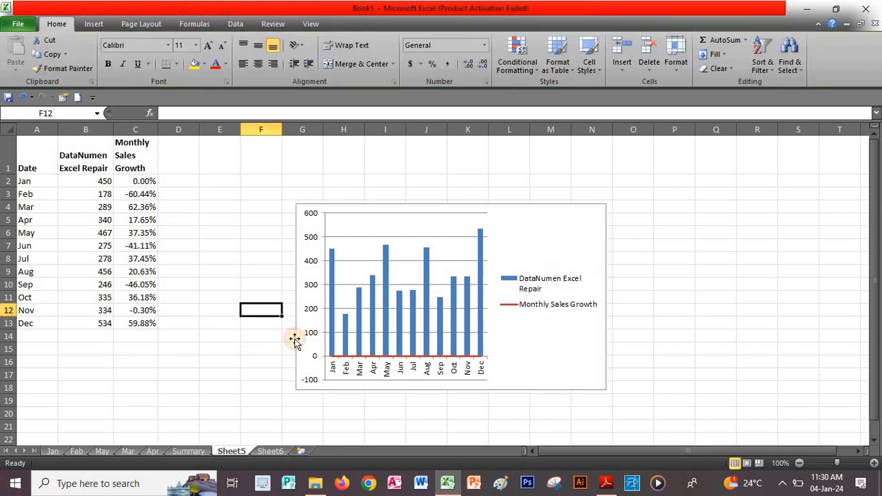
left_click(365, 358)
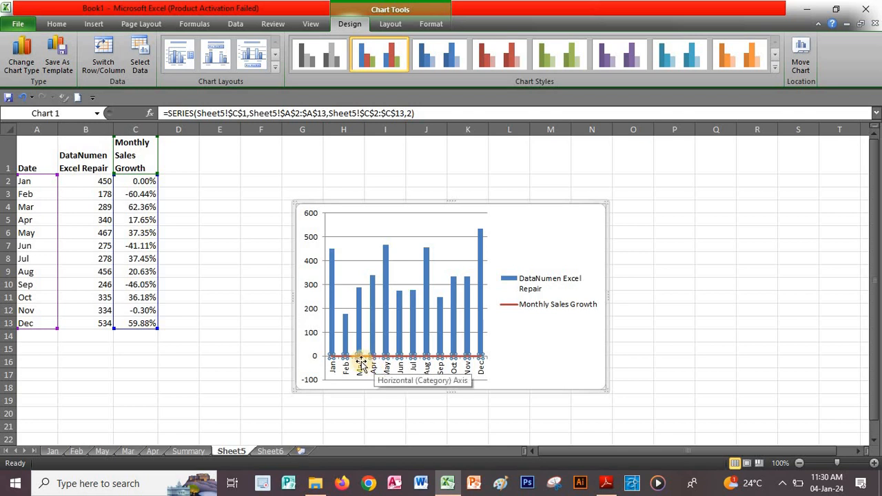
left_click(351, 359)
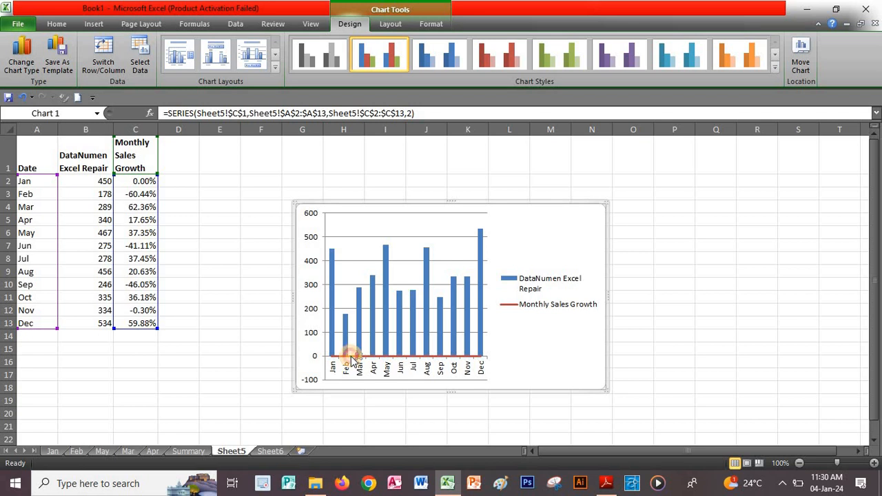
left_click(367, 373)
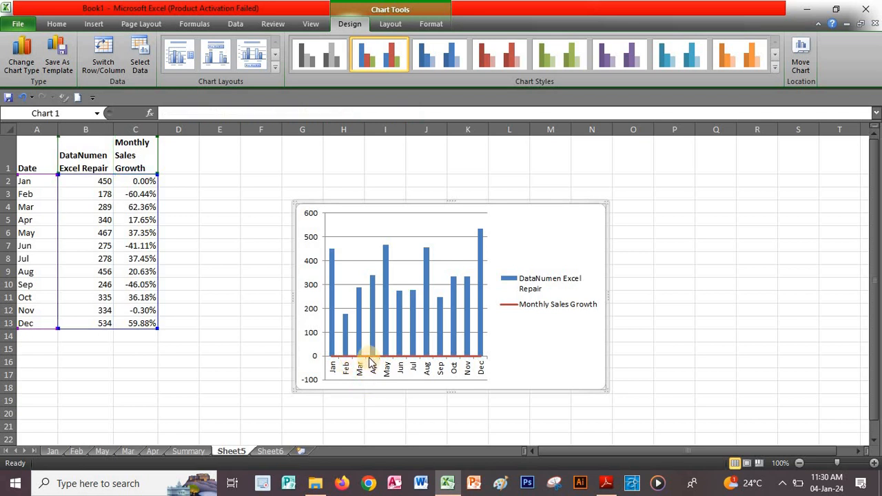
left_click(369, 357)
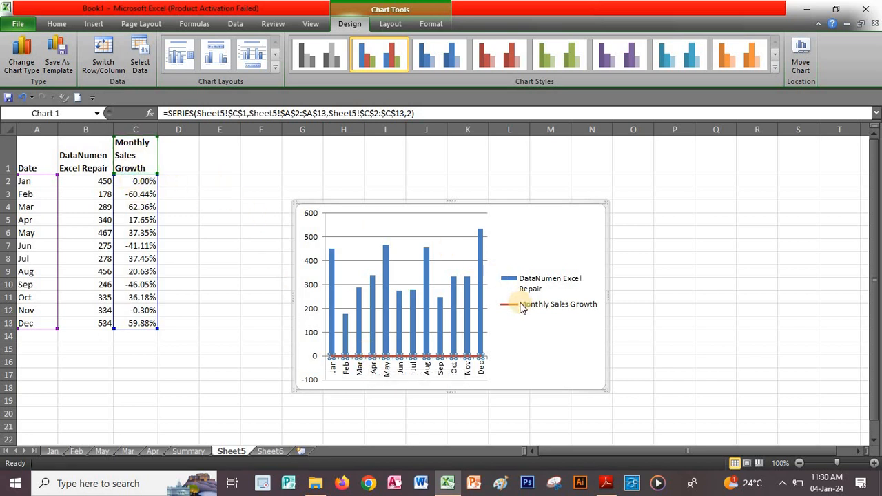
Step: Open the chart's Select Data Source settings from its horizontal axis
right_click(393, 359)
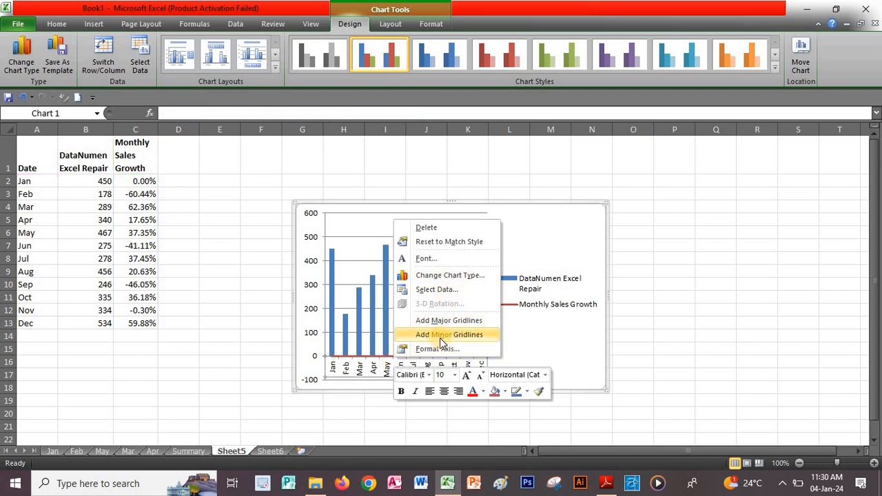
left_click(442, 288)
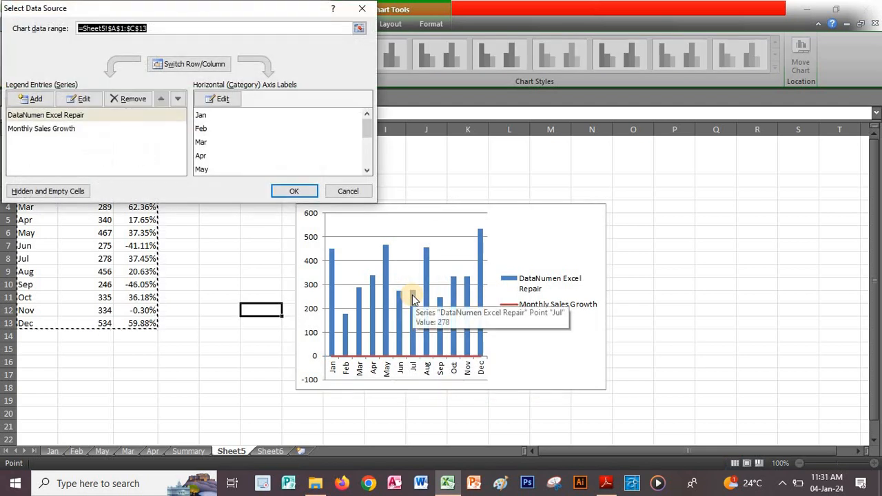
Step: Recheck the Format Data Series option in the PDF's page 56 figure, and return to Excel
key("alt+Tab")
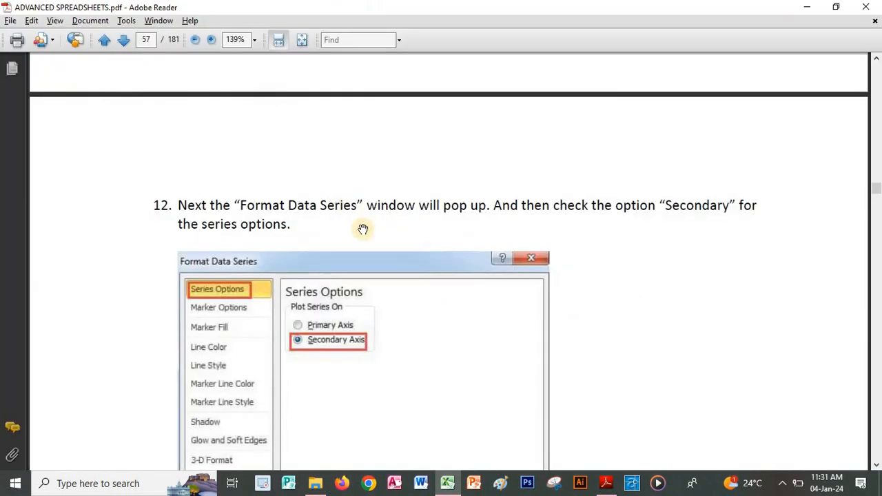
scroll(429, 228, "up", 10)
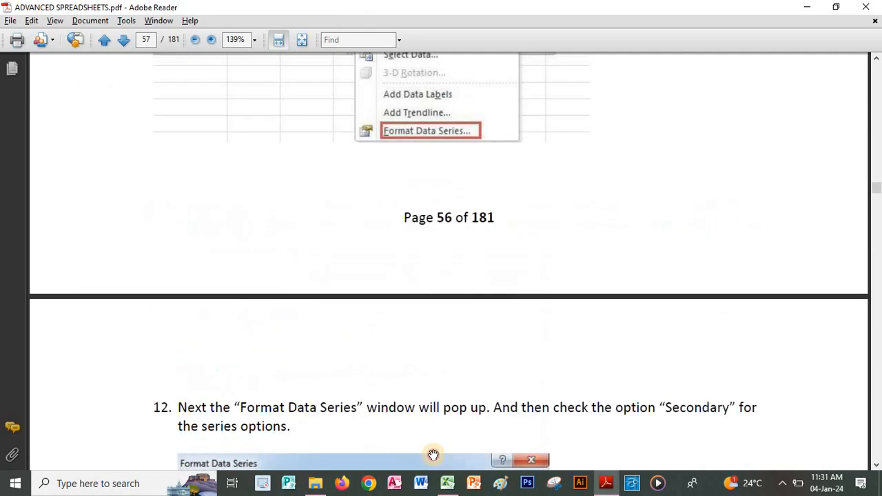
scroll(499, 282, "up", 3)
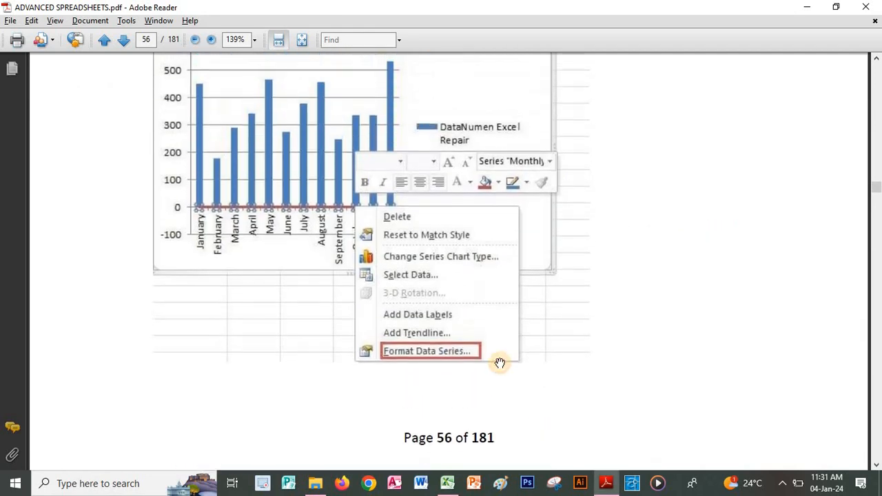
key("alt+Tab")
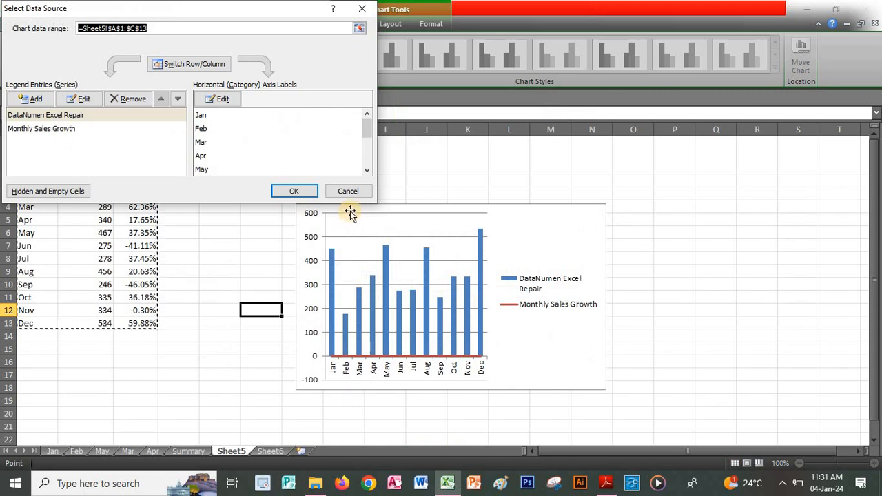
Step: Cancel the Select Data Source settings and plot the Monthly Sales Growth series on the secondary axis
left_click(344, 189)
left_click(374, 356)
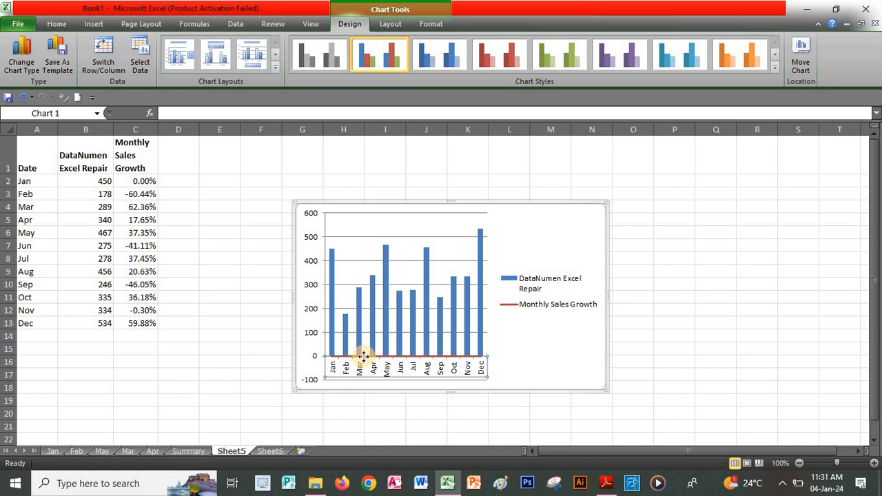
left_click(642, 347)
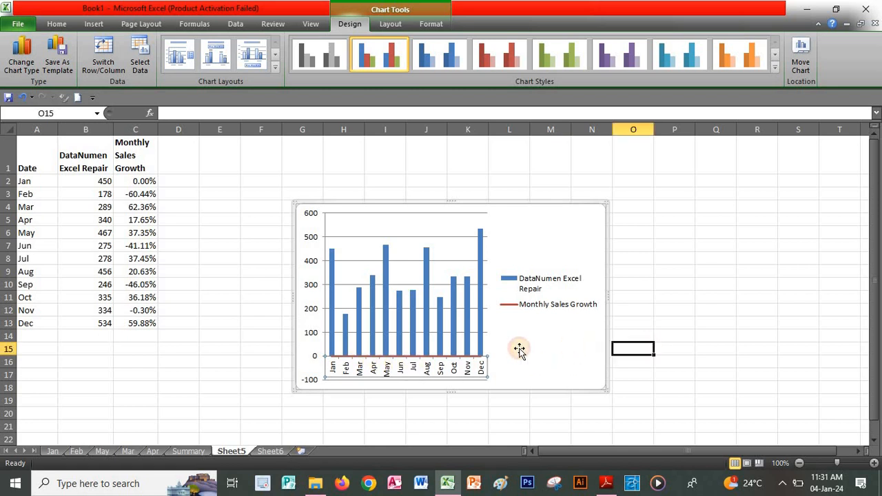
left_click(407, 359)
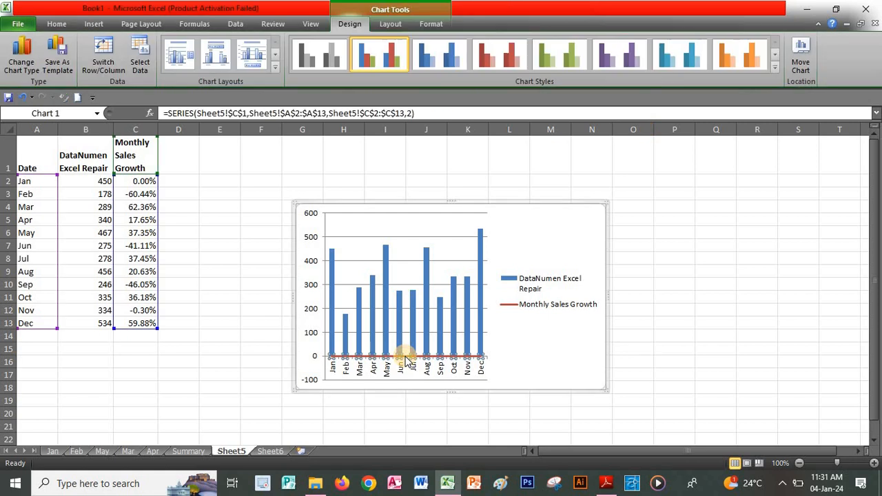
right_click(407, 359)
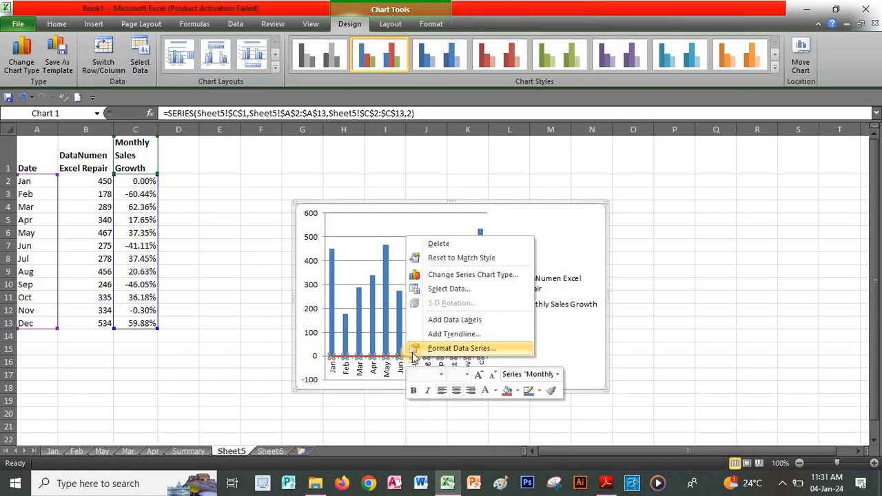
left_click(460, 350)
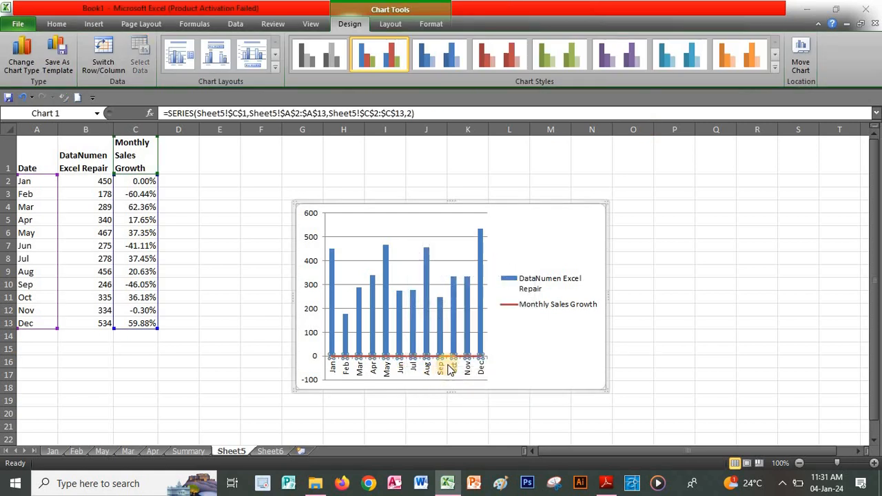
left_click(385, 134)
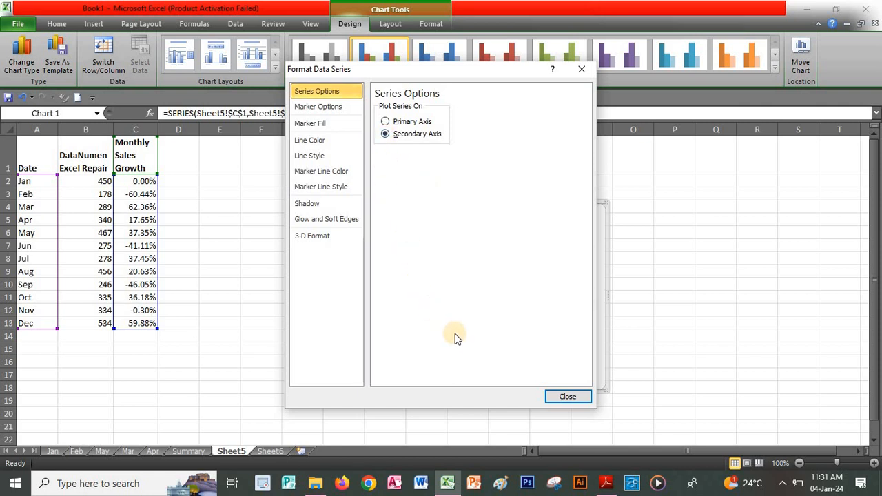
Step: Switch to the PDF and read instructions 12 and 13 on the secondary axis option and the finished chart
key("alt+Tab")
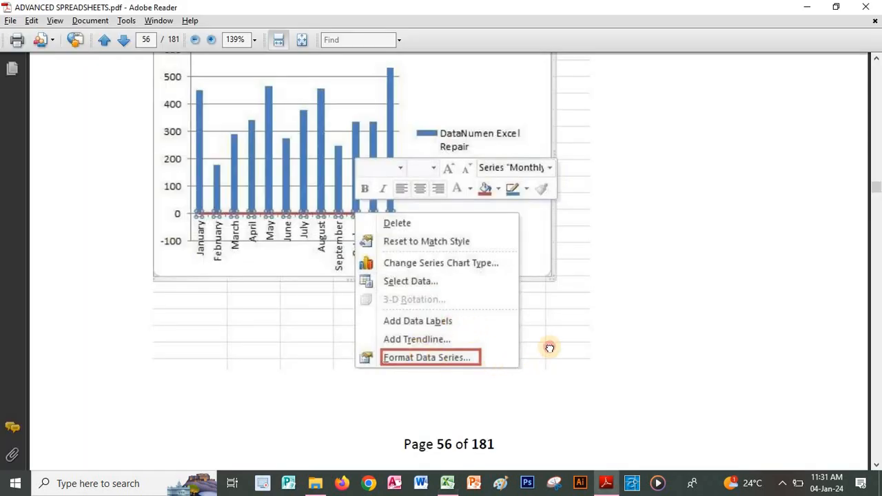
scroll(552, 349, "down", 5)
scroll(539, 273, "down", 8)
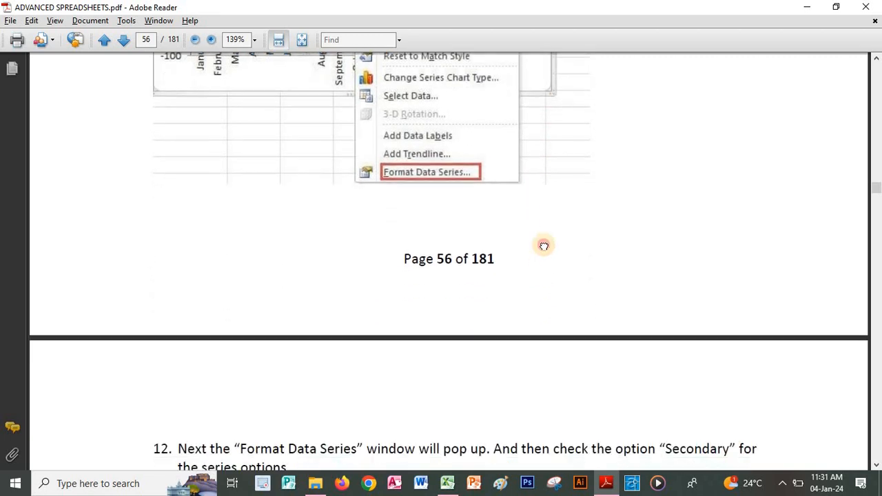
scroll(424, 234, "down", 3)
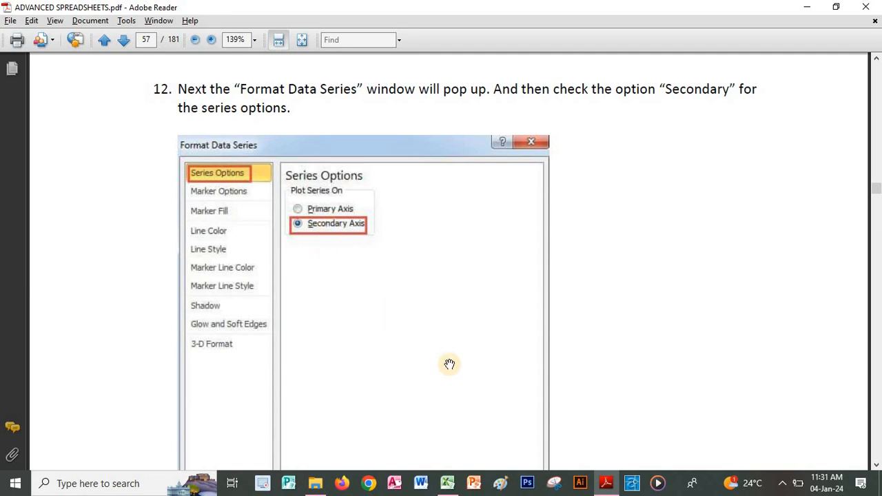
scroll(506, 181, "down", 4)
scroll(552, 235, "down", 5)
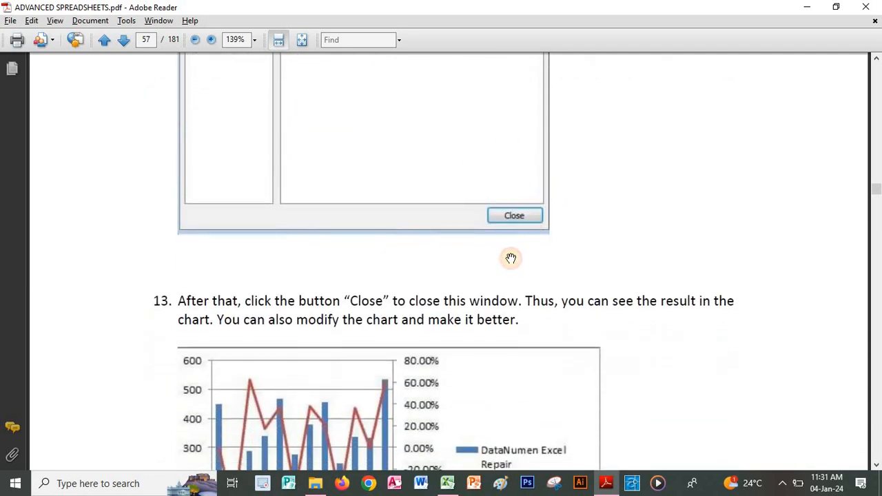
scroll(509, 331, "up", 5)
scroll(508, 398, "down", 5)
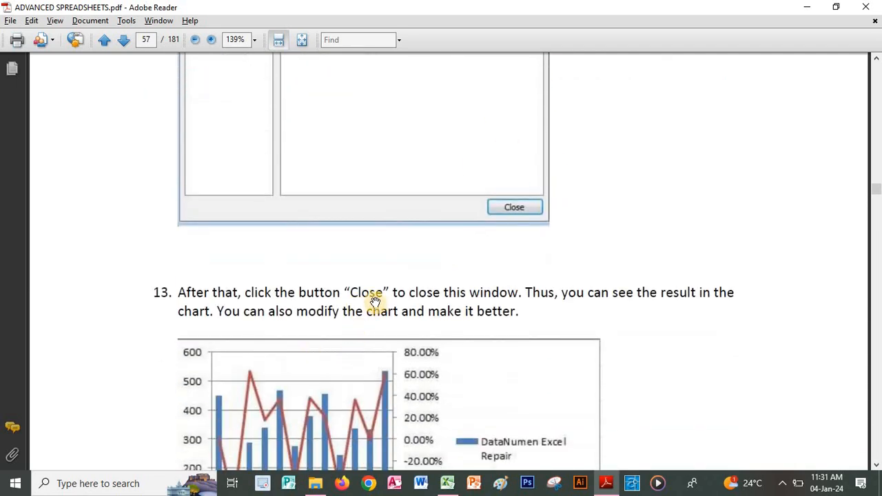
scroll(635, 194, "down", 4)
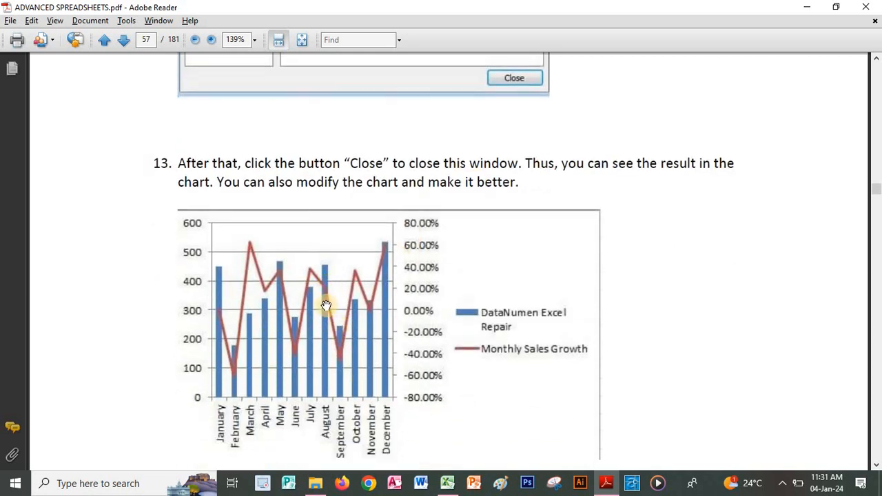
Step: Return to Excel, close the Format Data Series settings, and compare the chart with the PDF's instruction 13 figure
key("alt+Tab")
left_click(546, 396)
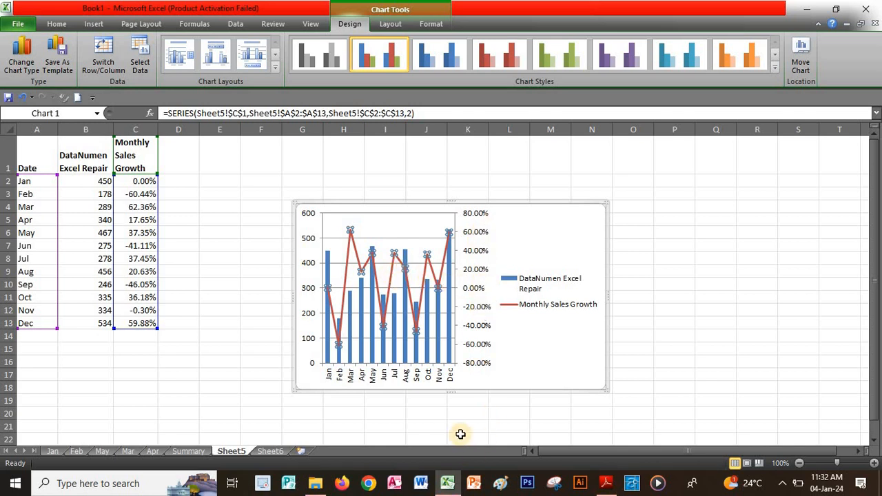
key("alt+Tab")
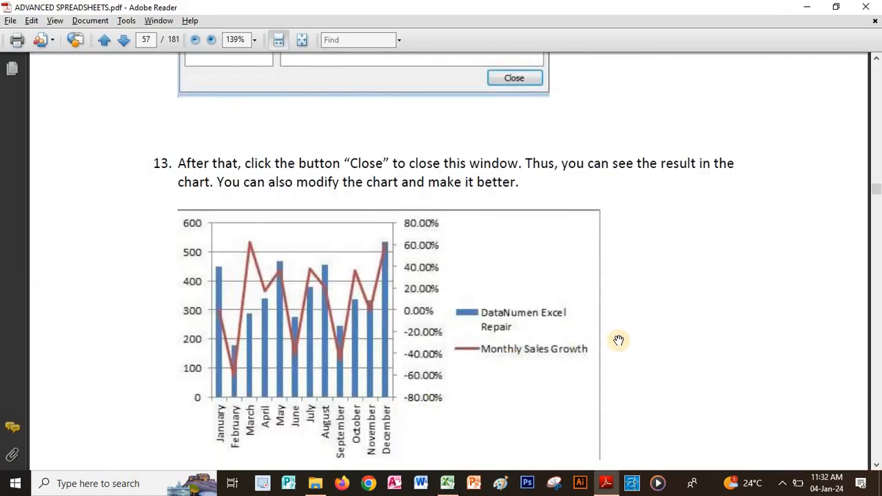
Step: Read the PDF's closing paragraph on combining two chart types and check it against the chart in Excel
scroll(660, 232, "down", 5)
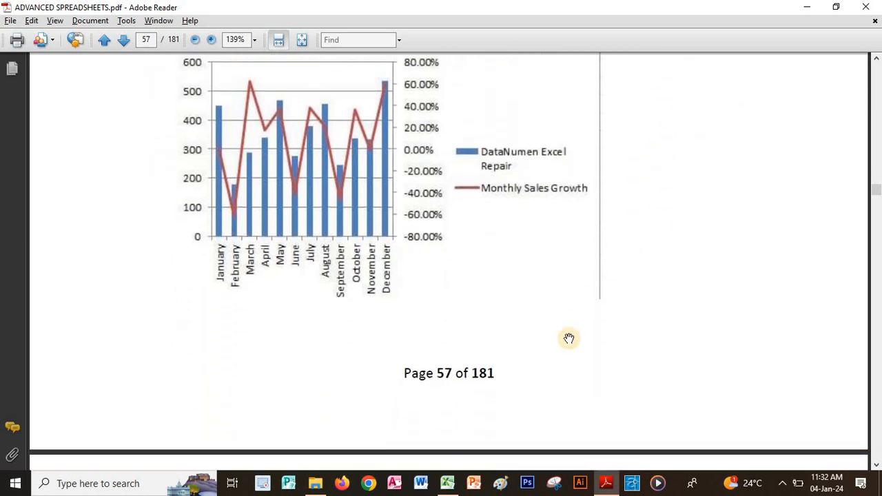
scroll(489, 372, "down", 5)
scroll(494, 291, "down", 3)
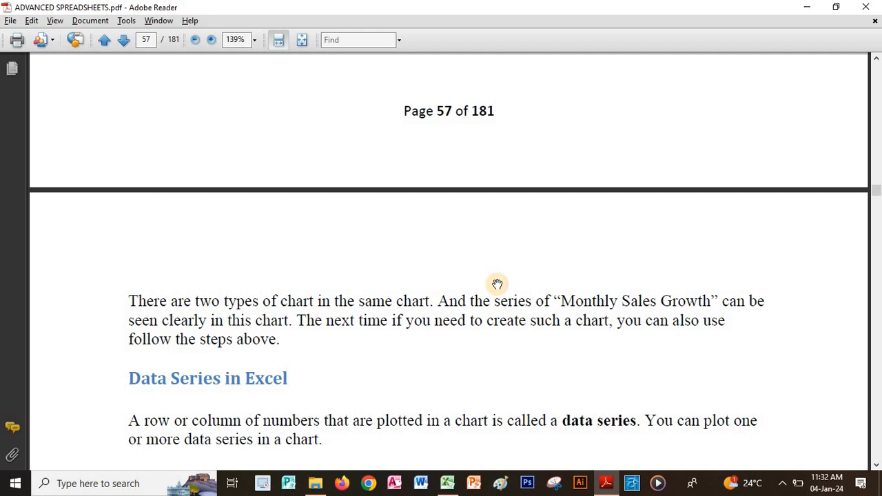
key("alt+Tab")
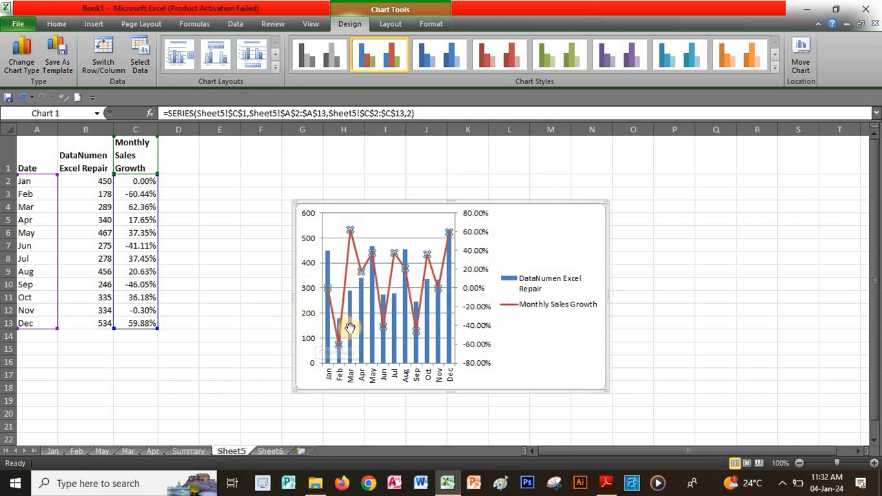
key("alt+Tab")
scroll(382, 379, "down", 1)
scroll(387, 334, "down", 2)
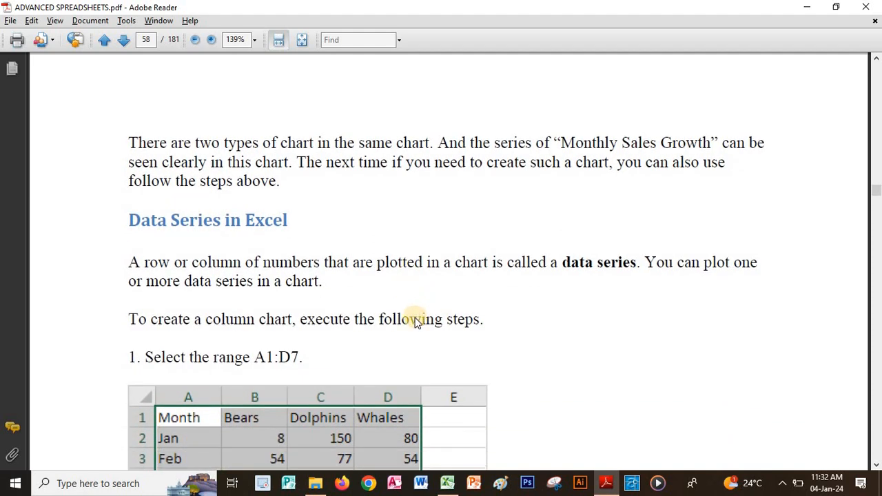
key("alt+Tab")
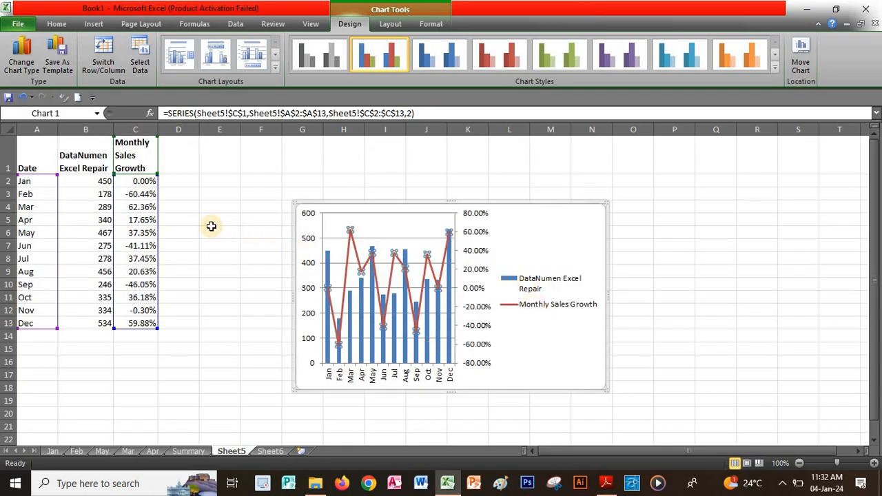
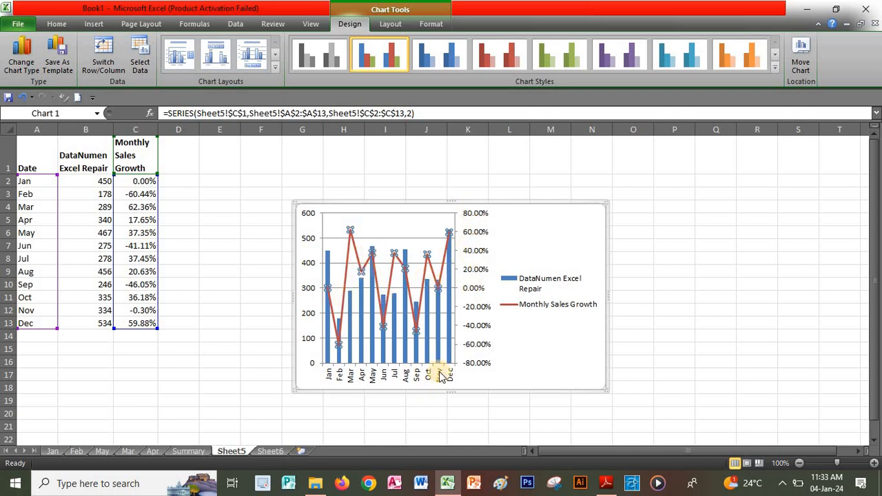
Step: Switch to the PDF and read the Data Series in Excel definition and the instruction to select range A1:D7
key("alt+Tab")
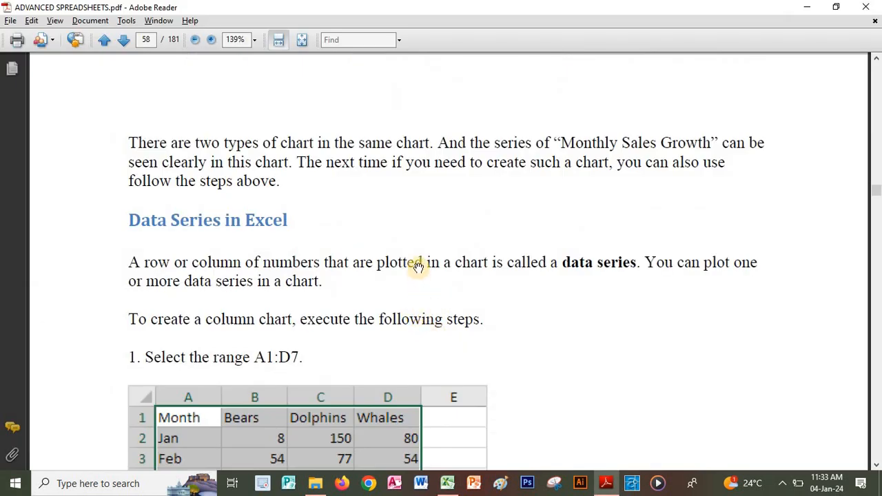
left_click_drag(467, 246, 487, 151)
scroll(520, 261, "down", 2)
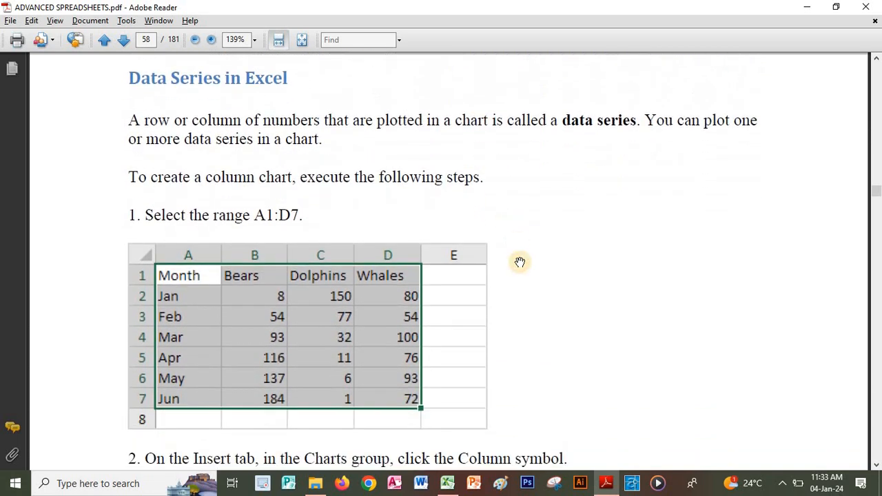
scroll(520, 262, "up", 10)
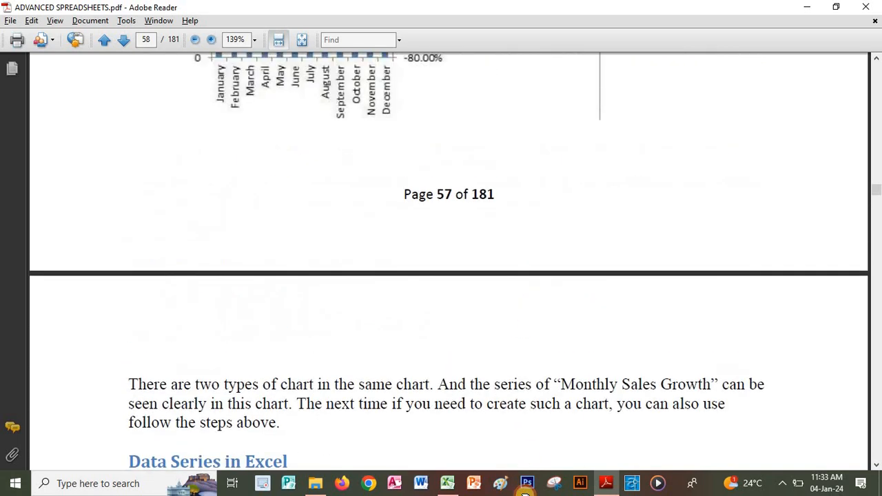
scroll(532, 444, "up", 5)
scroll(531, 448, "down", 12)
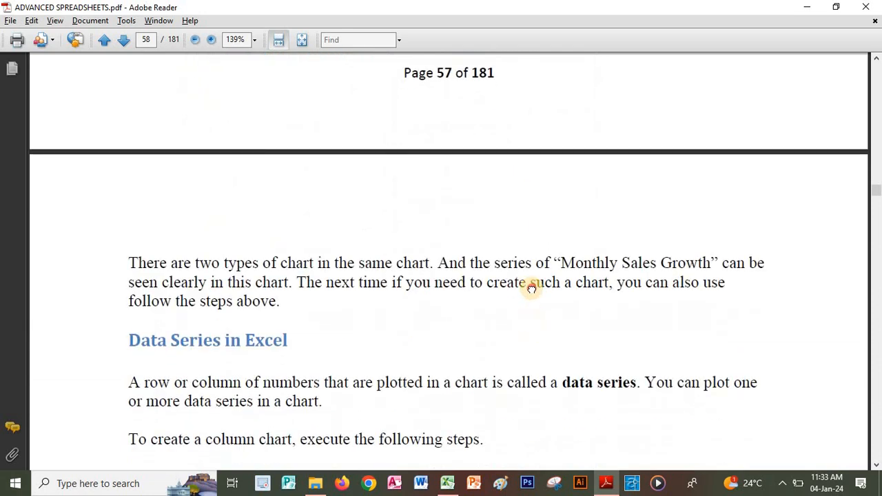
scroll(514, 114, "down", 1)
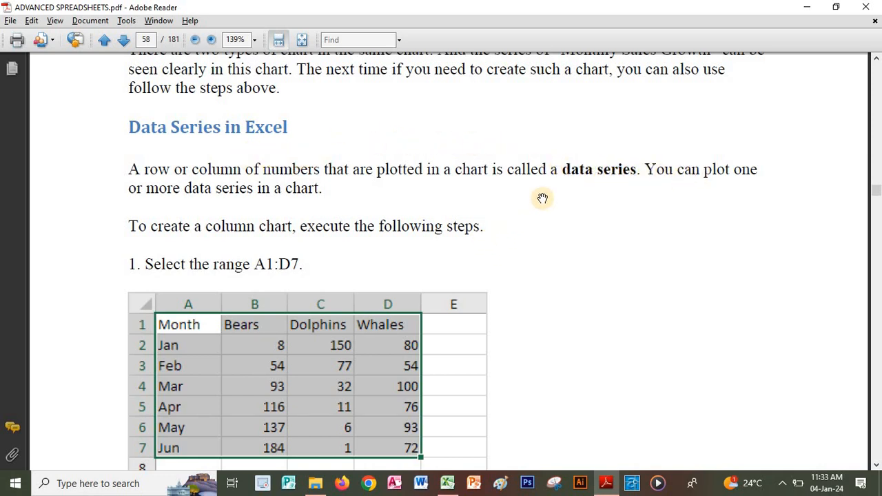
scroll(332, 246, "down", 1)
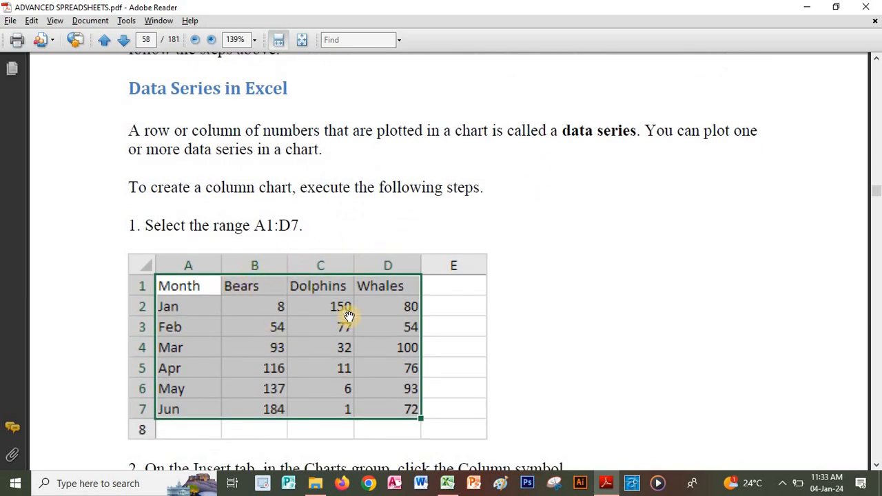
Step: Compare the sales table in Excel with the PDF's sample table of Bears, Dolphins and Whales by month
key("alt+Tab")
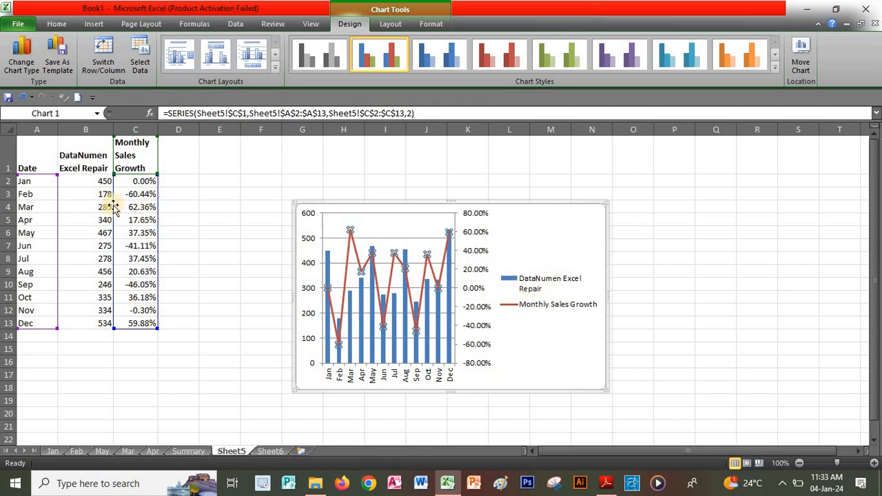
key("alt+Tab")
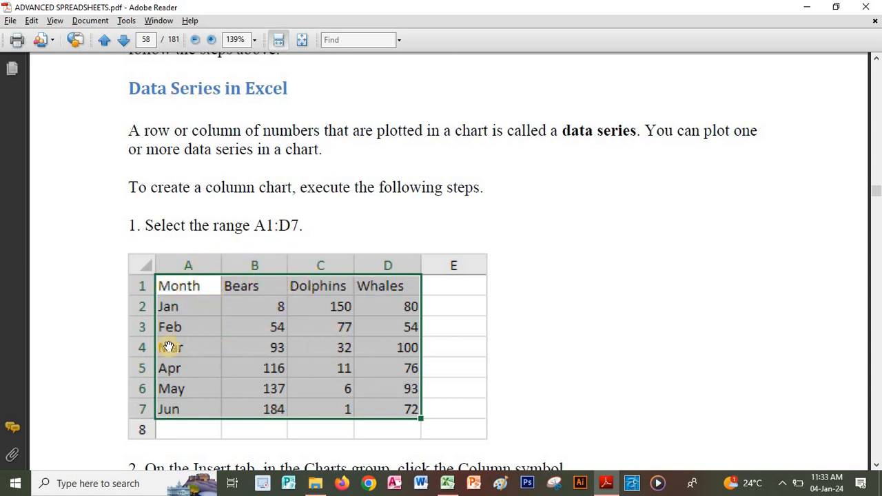
key("alt+Tab")
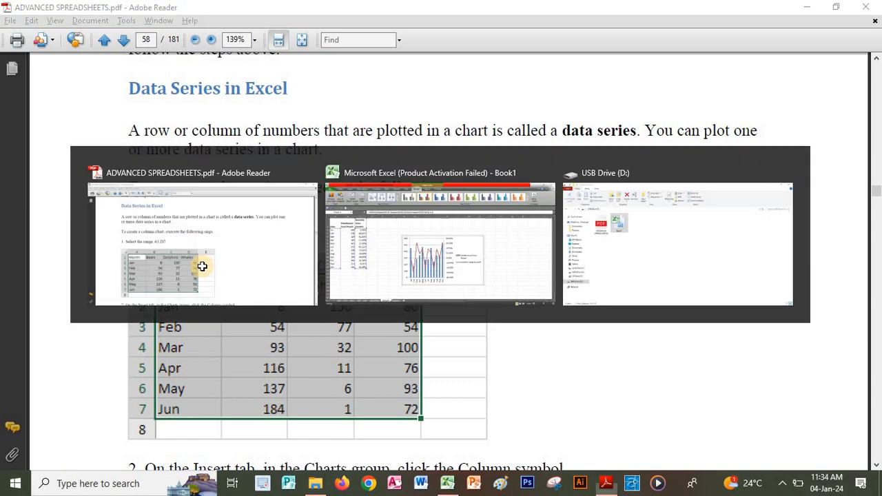
key("alt+Tab")
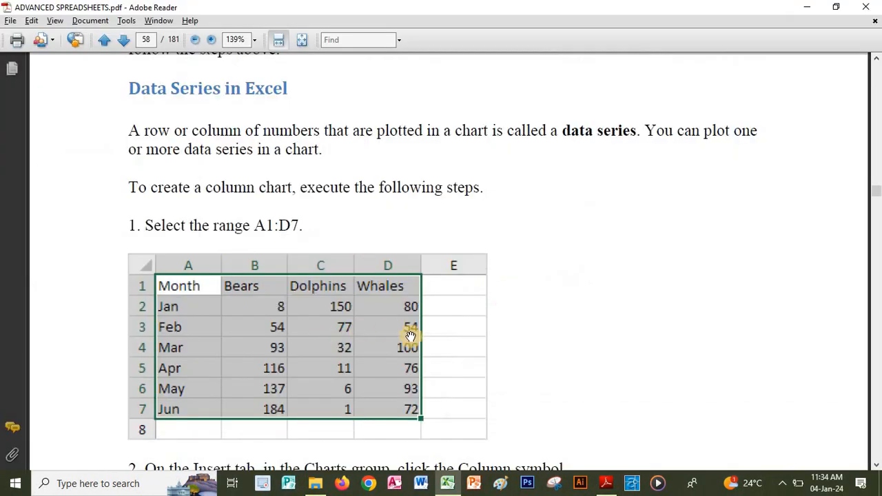
Step: Read the PDF's Clustered Column instructions through the Wildlife Population result, and return to Excel
scroll(520, 310, "down", 7)
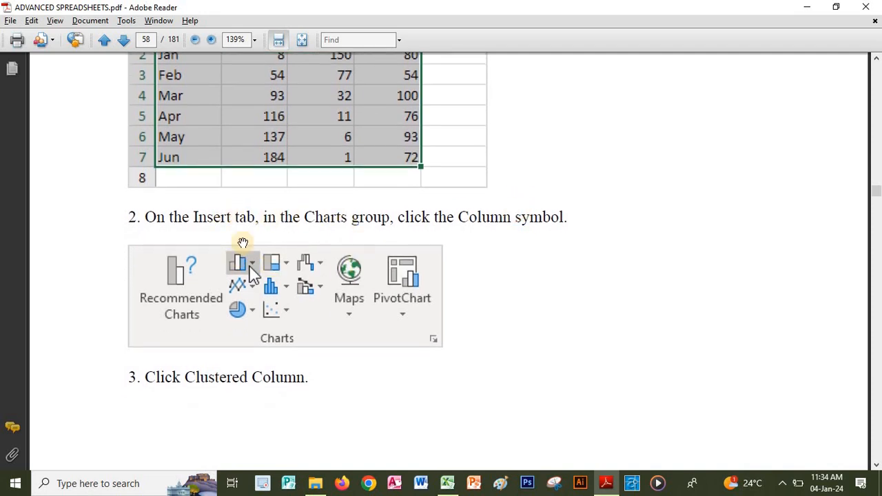
scroll(367, 319, "down", 11)
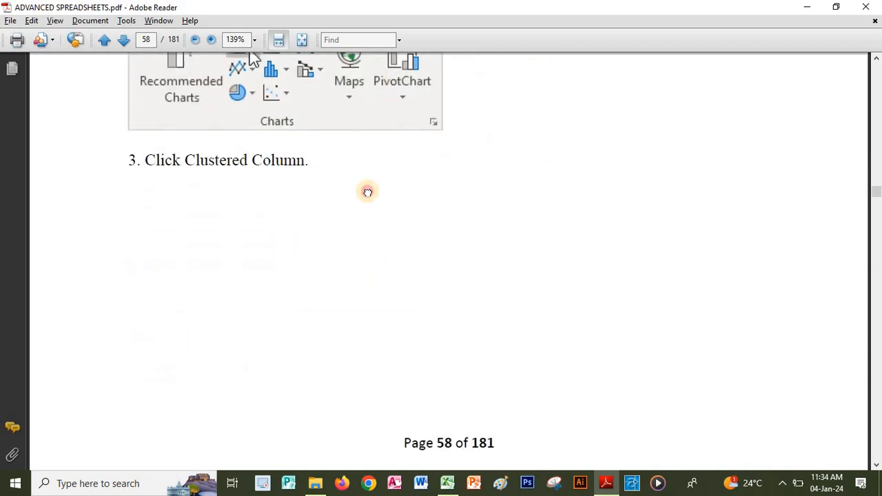
scroll(366, 319, "down", 15)
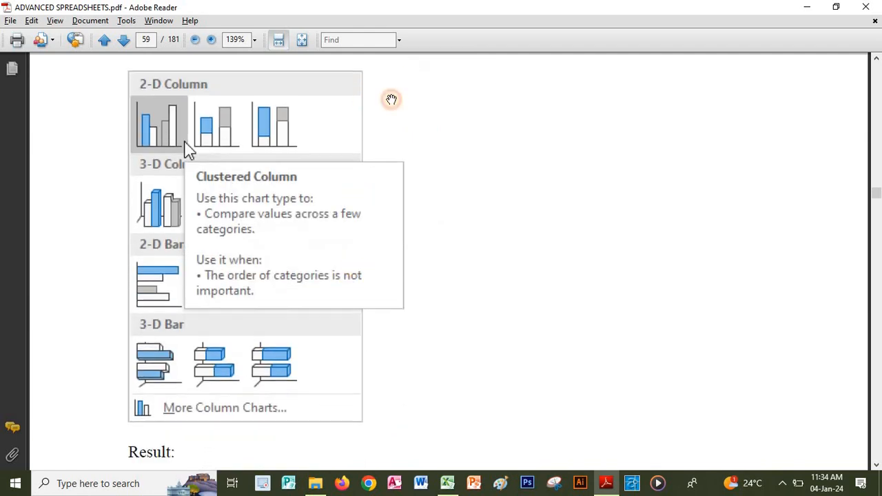
scroll(393, 163, "down", 4)
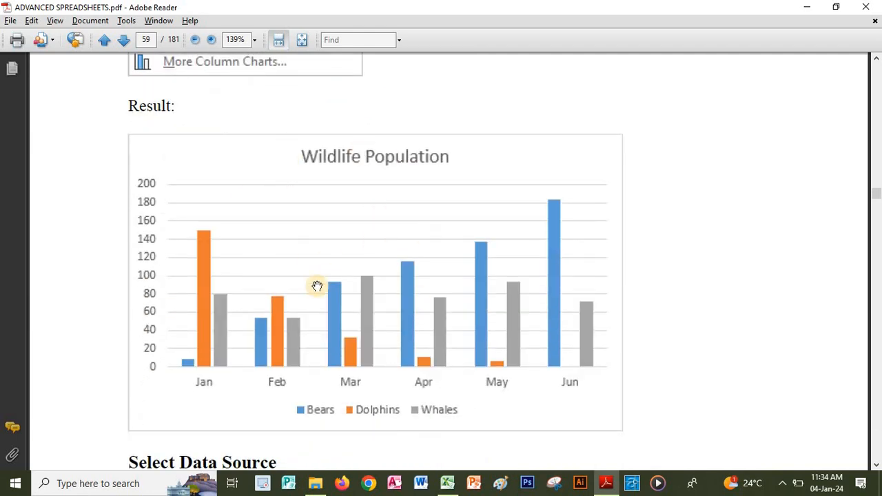
left_click(448, 483)
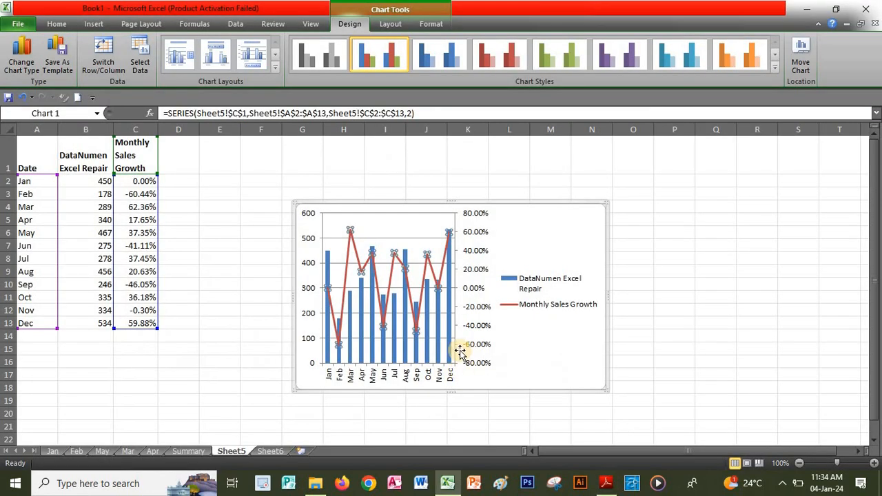
Step: Insert a clustered column chart from range A1:D7 of the animal table on Sheet6
left_click(271, 451)
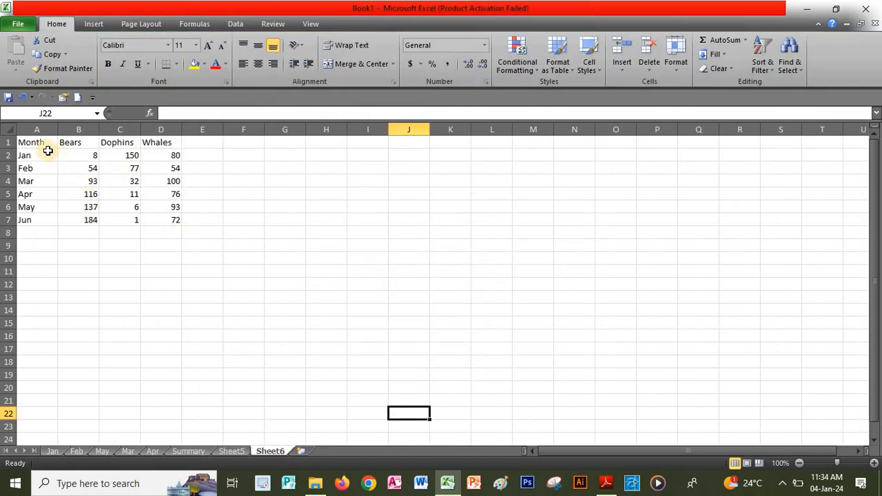
left_click_drag(40, 145, 155, 214)
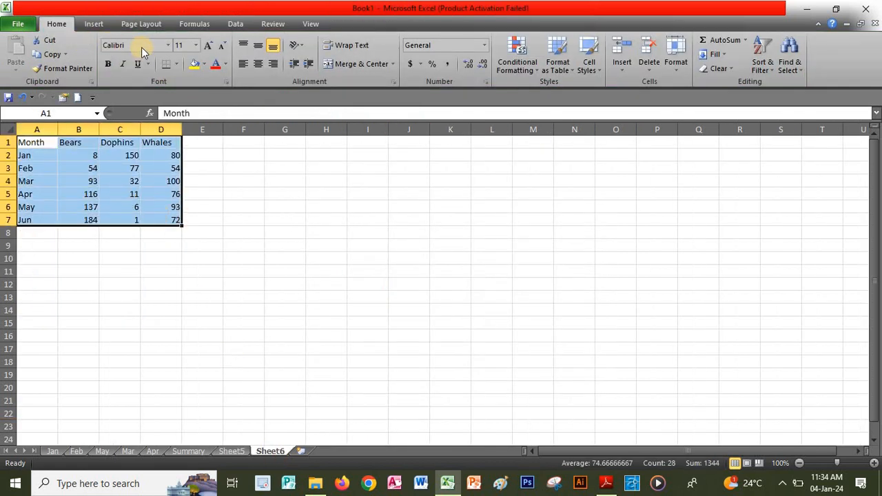
left_click(93, 26)
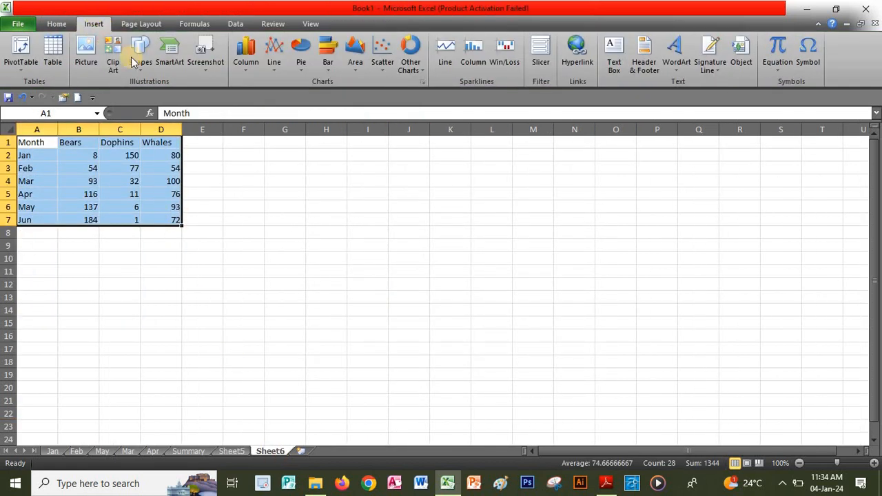
left_click(248, 67)
left_click(253, 103)
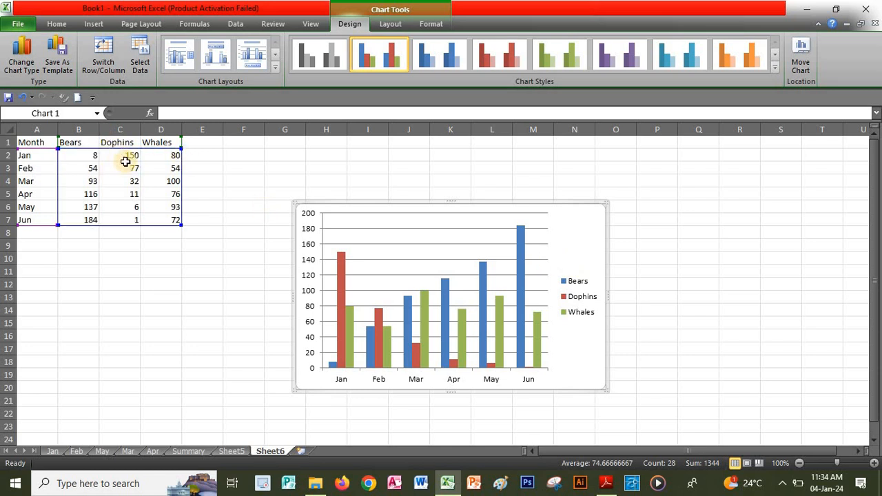
Step: Recheck the PDF's column chart steps, from selecting range A1:D7 to the Wildlife Population result, and compare them with the Excel chart
key("alt+Tab")
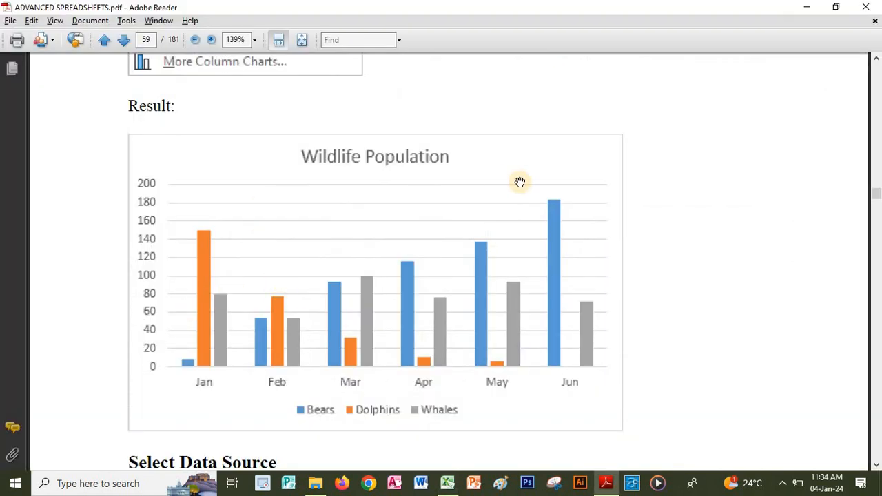
scroll(634, 255, "up", 10)
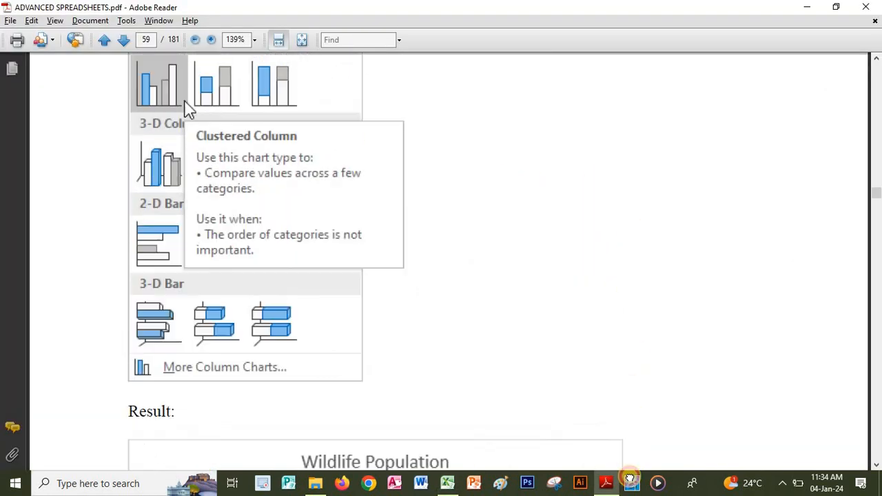
scroll(664, 274, "up", 15)
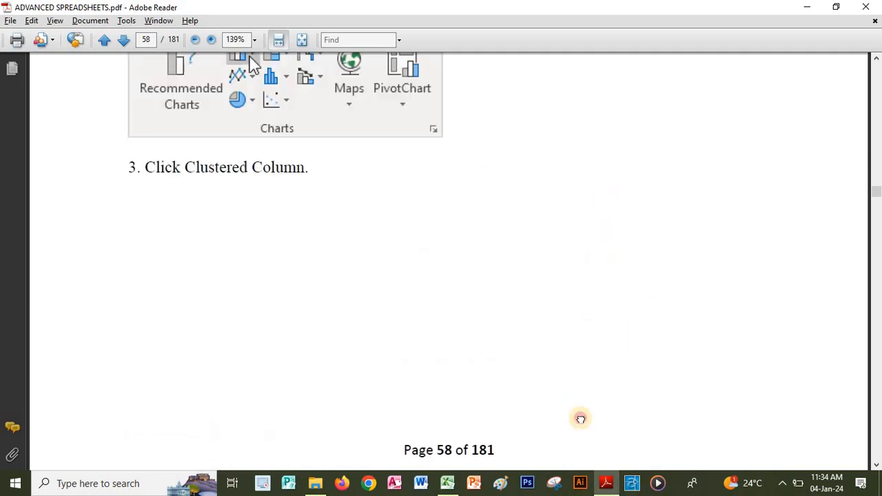
scroll(589, 191, "up", 7)
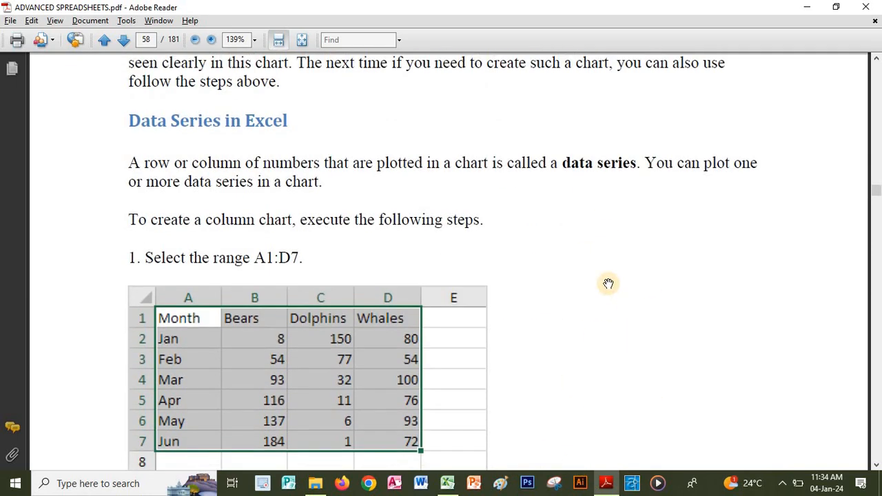
left_click_drag(599, 308, 602, 281)
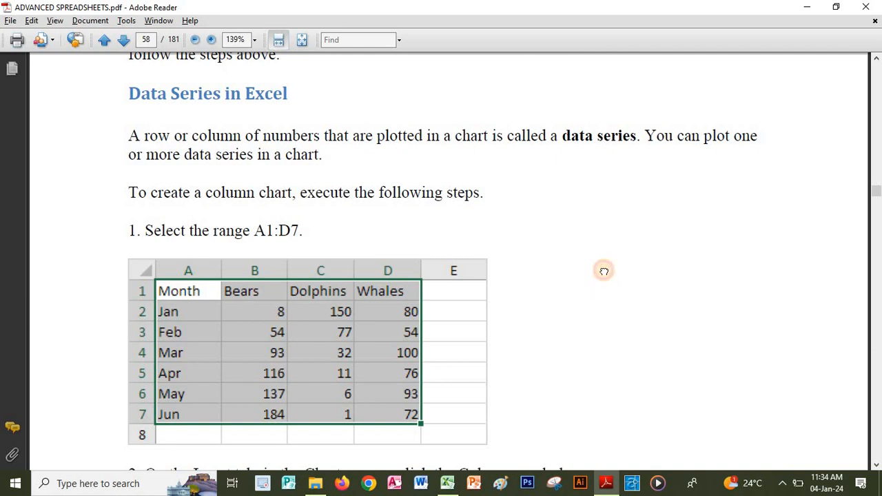
scroll(604, 270, "down", 10)
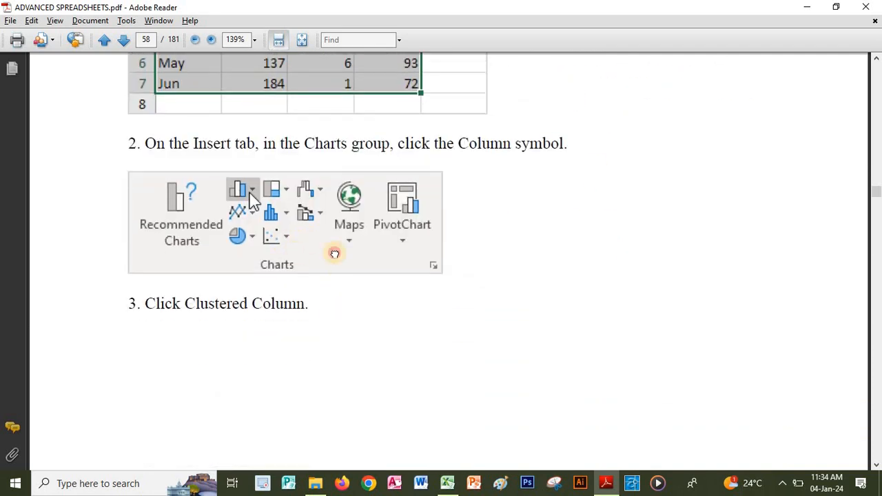
scroll(335, 254, "down", 19)
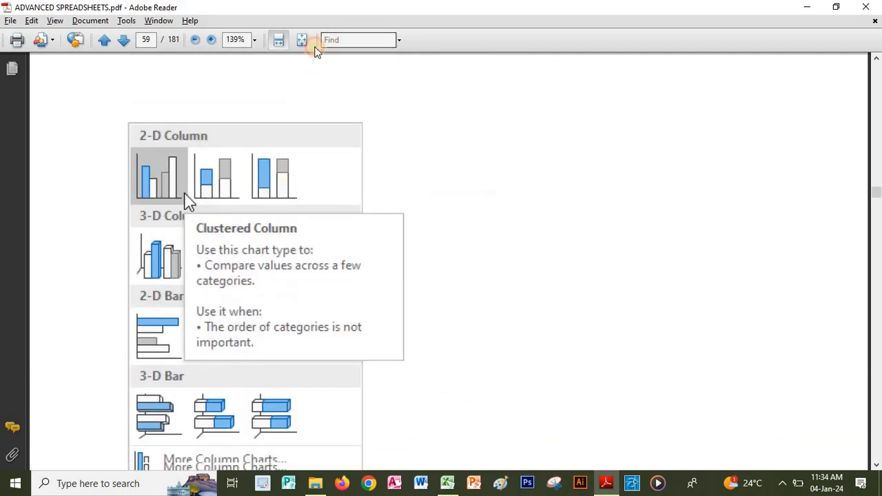
scroll(315, 173, "down", 9)
scroll(321, 375, "up", 8)
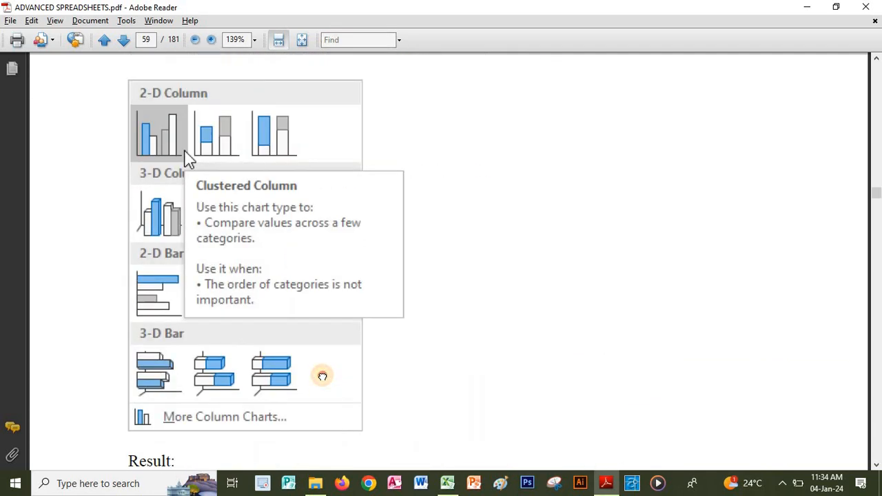
scroll(322, 376, "down", 11)
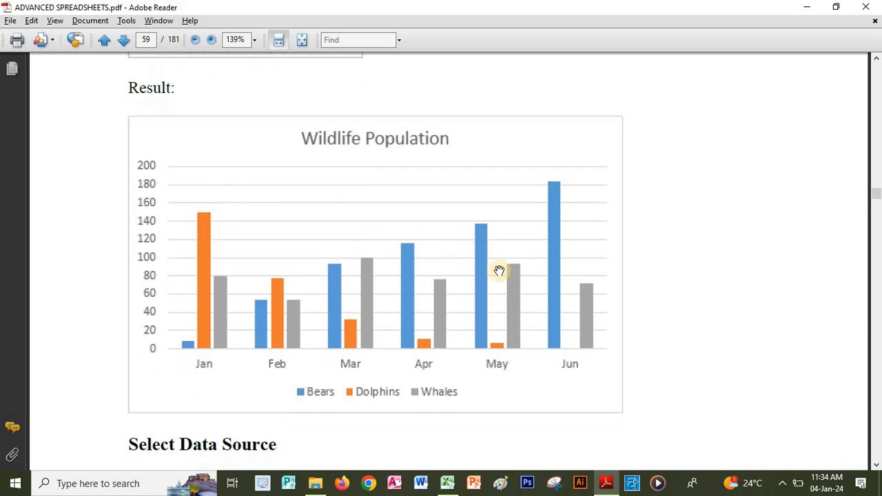
key("alt+Tab")
key("alt+Tab")
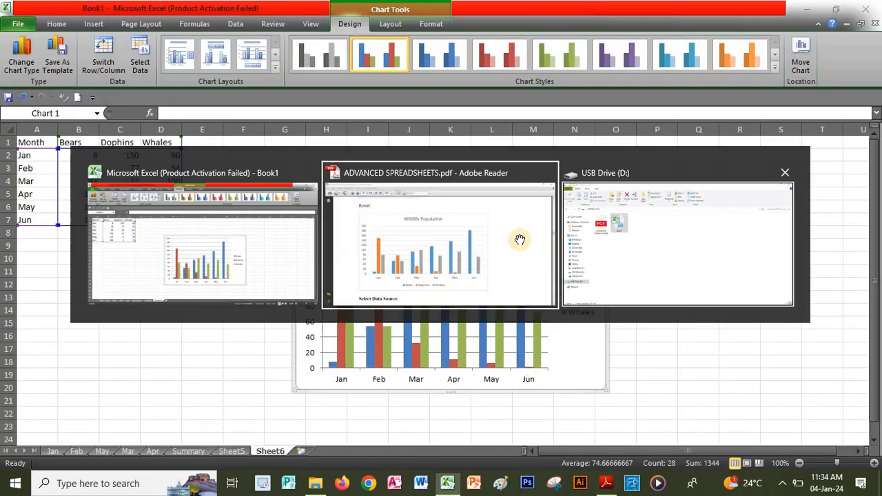
Step: Read the PDF's Select Data Source instructions for launching the dialog and finding the data series and horizontal axis labels
scroll(349, 420, "down", 6)
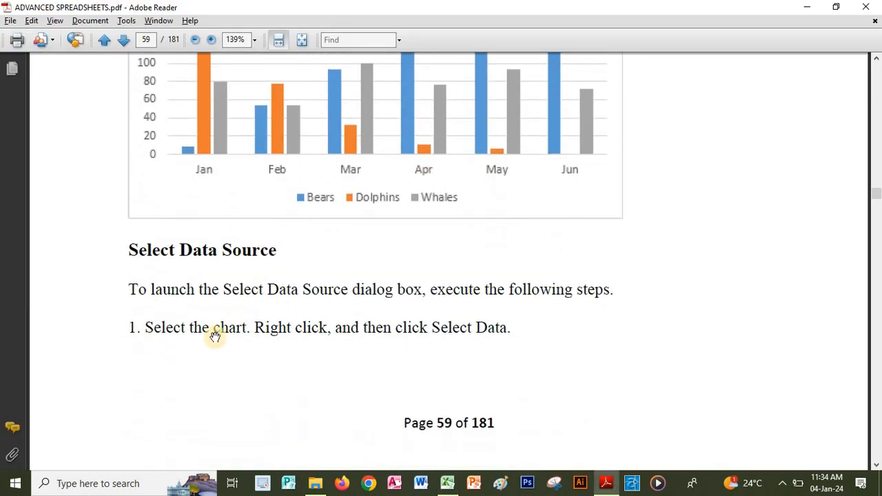
scroll(231, 279, "down", 2)
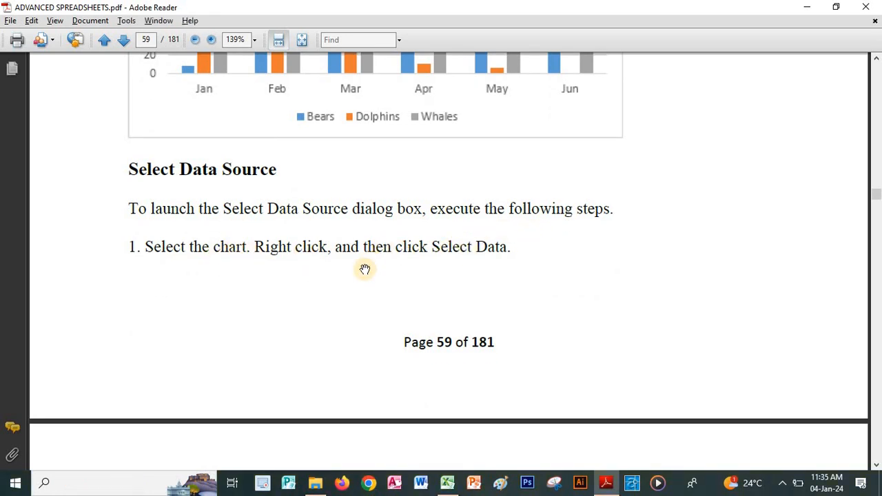
scroll(365, 268, "down", 12)
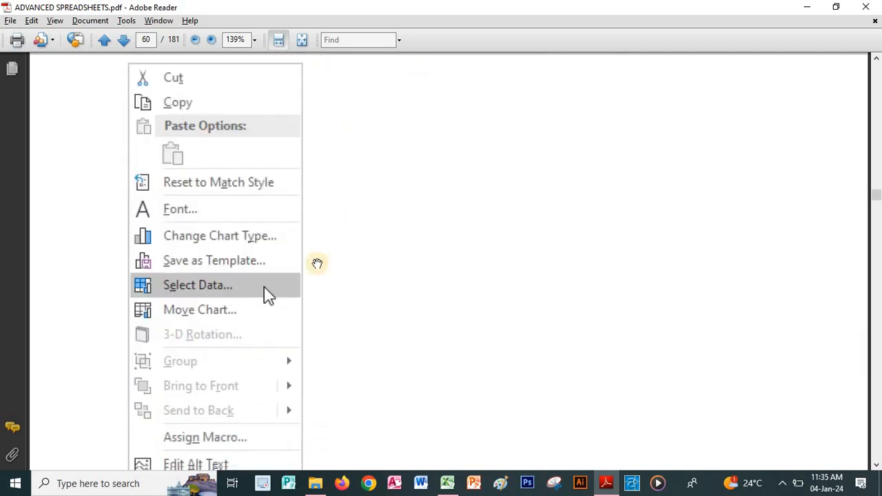
scroll(317, 264, "down", 5)
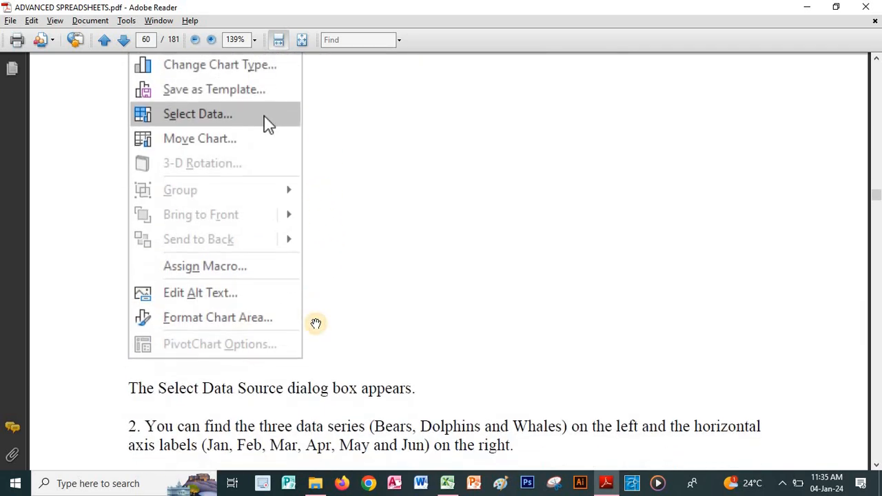
left_click_drag(331, 370, 354, 285)
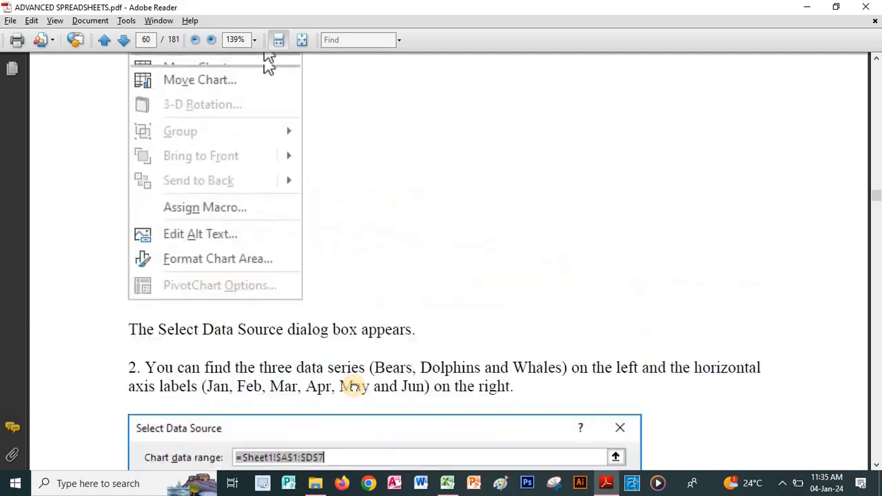
scroll(354, 386, "up", 2)
scroll(310, 417, "up", 4)
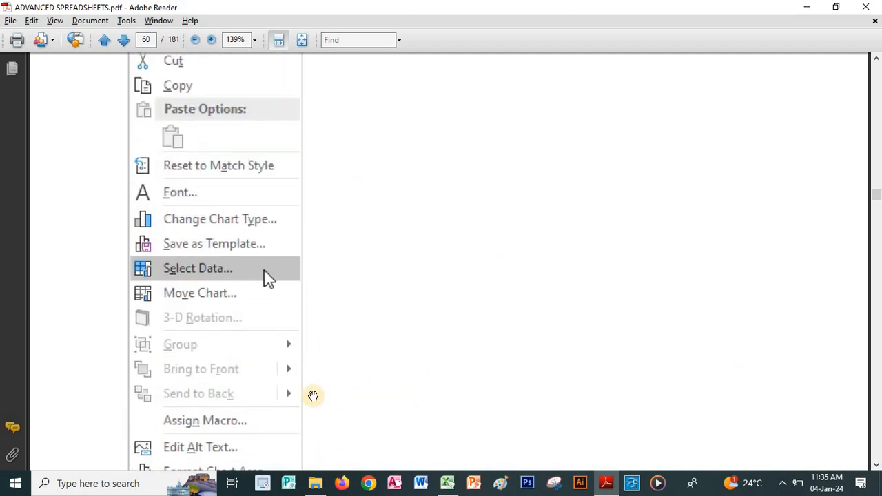
Step: Switch to Excel and open the Select Data Source dialog for the clustered column chart
key("alt+Tab")
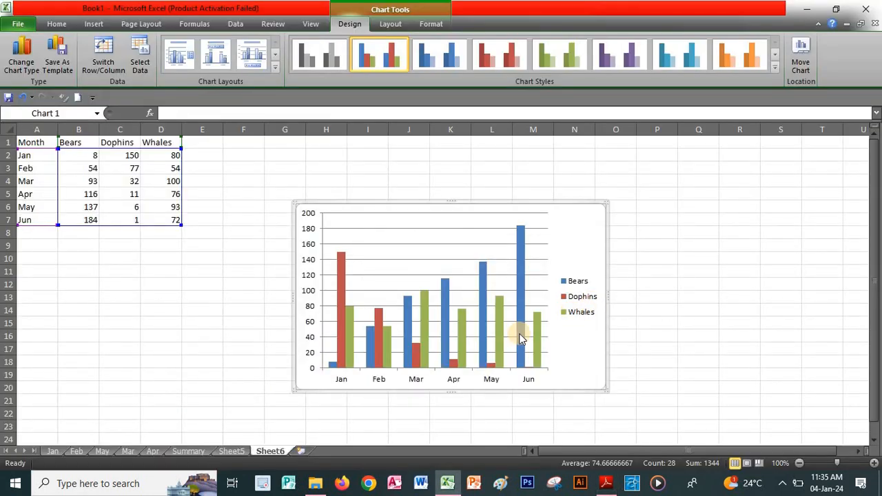
right_click(502, 356)
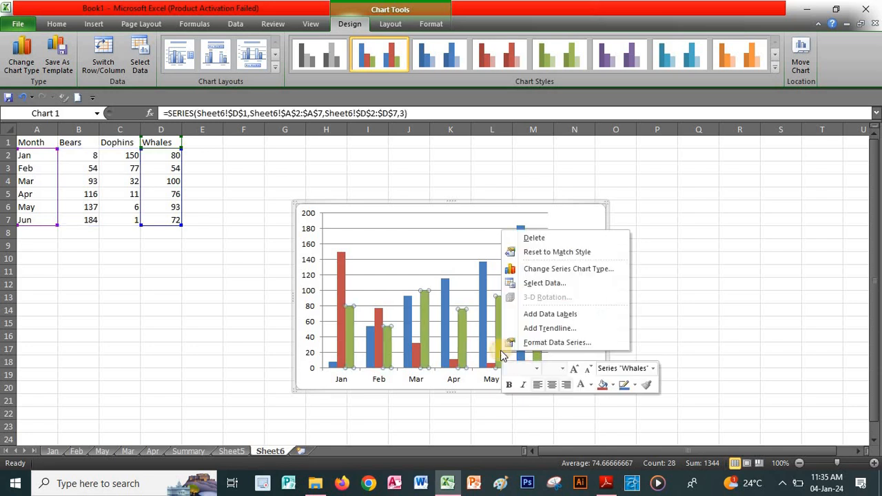
left_click(555, 282)
Step: Compare the PDF's description of the series and axis labels in the Select Data Source dialog with the dialog in Excel
key("alt+Tab")
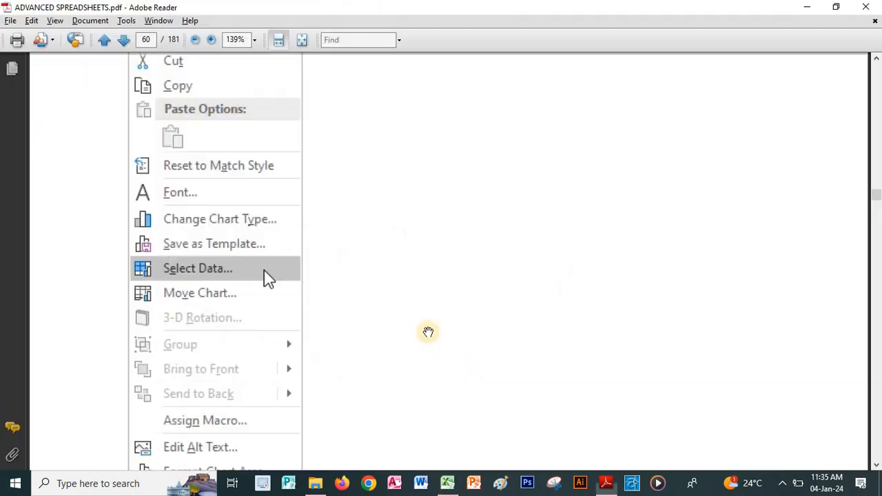
scroll(429, 335, "down", 5)
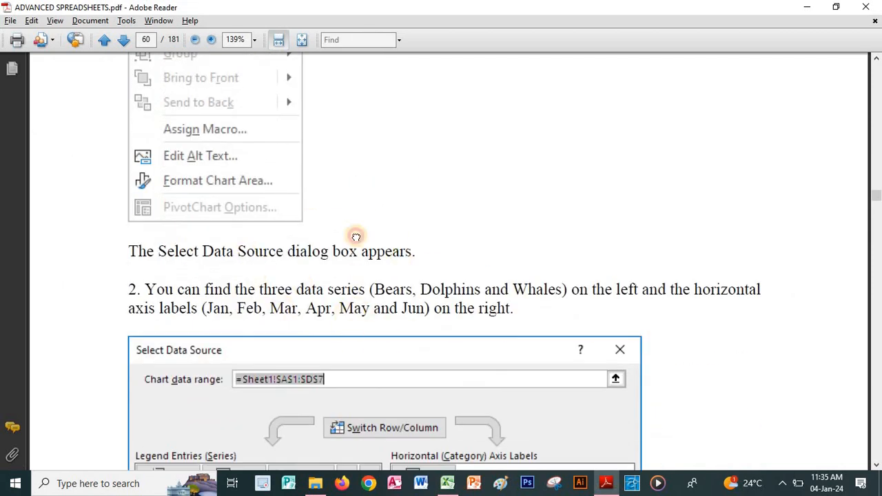
scroll(354, 231, "down", 4)
scroll(324, 325, "down", 3)
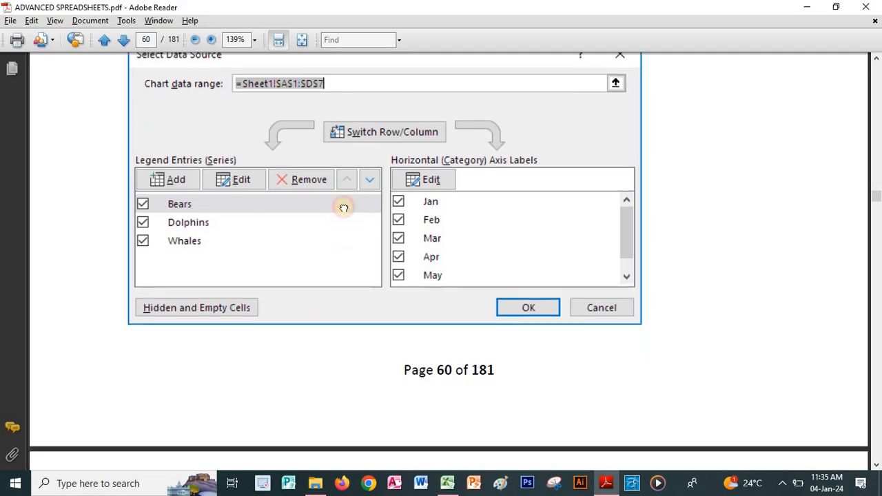
key("alt+Tab")
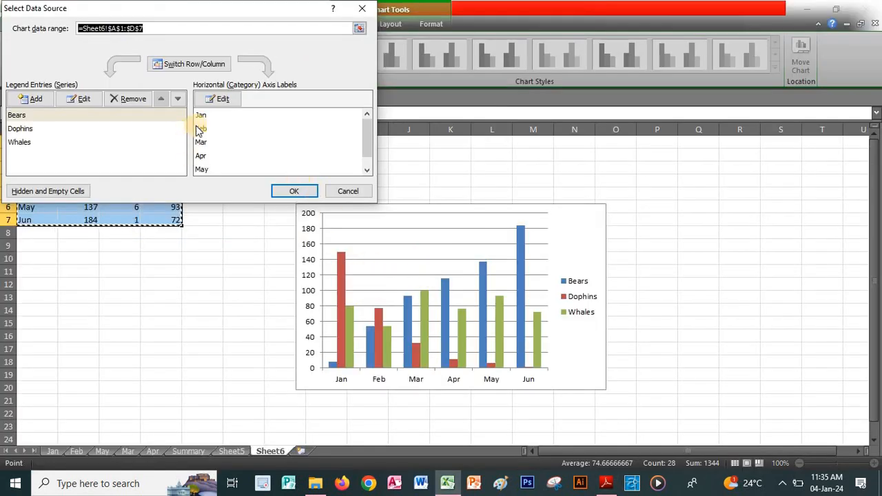
Step: Switch the chart's rows and columns so the months are the data series and the animals are the axis labels, and apply it
left_click(179, 66)
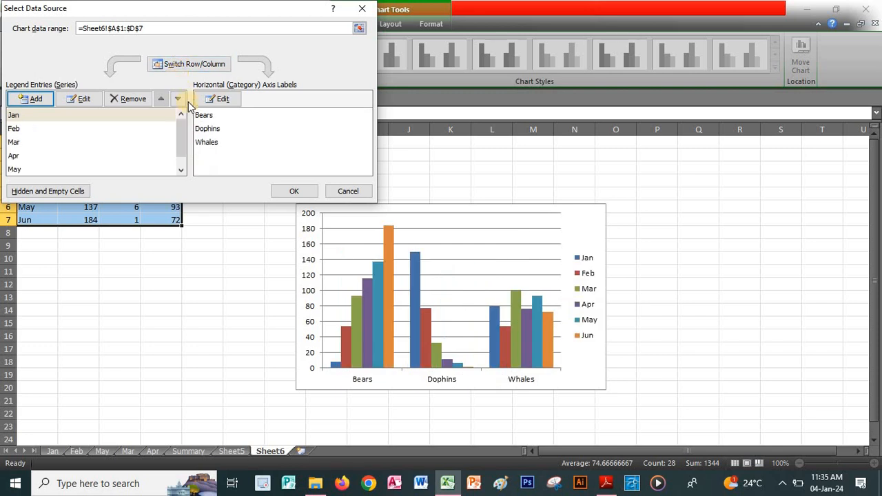
left_click(185, 65)
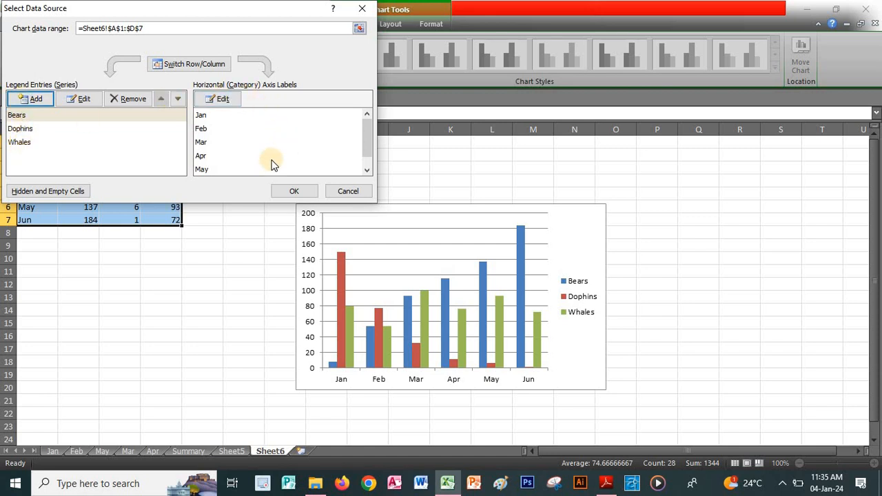
left_click(196, 66)
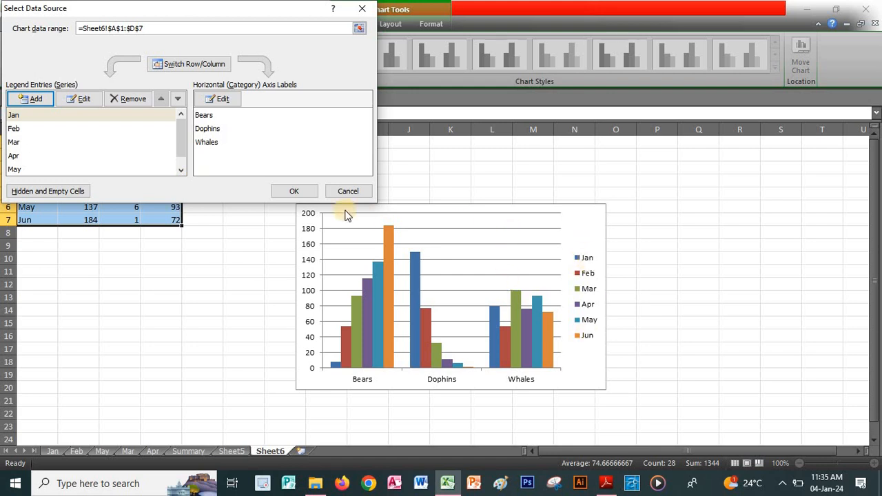
left_click(294, 190)
Step: Return to the PDF and read the Switch Row/Column section and the Add, Edit, Remove and Move instructions
key("alt+Tab")
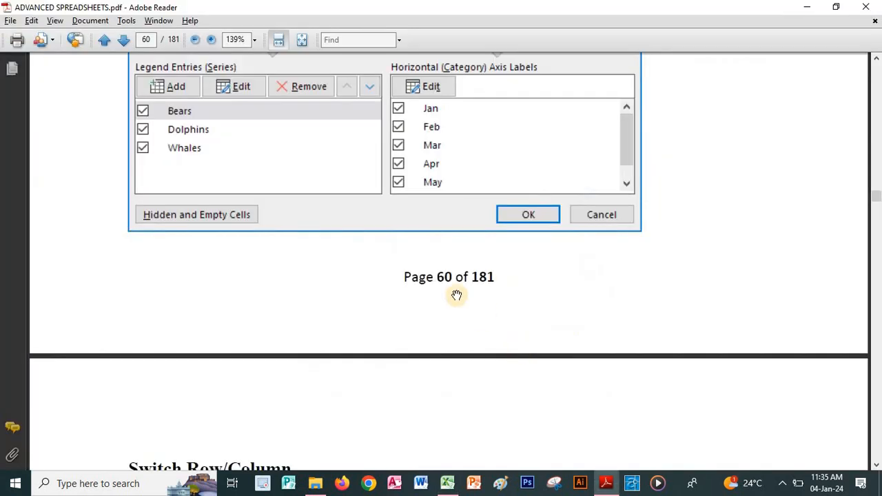
scroll(384, 329, "down", 8)
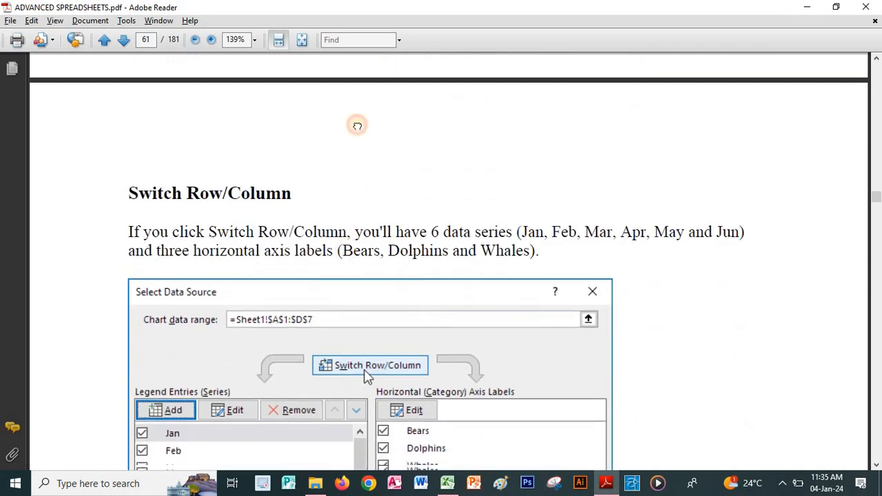
scroll(386, 172, "down", 9)
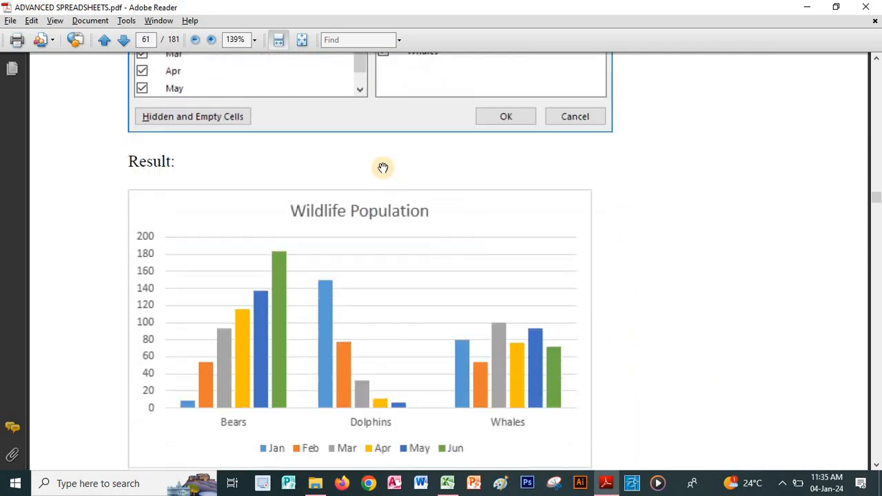
scroll(423, 373, "down", 8)
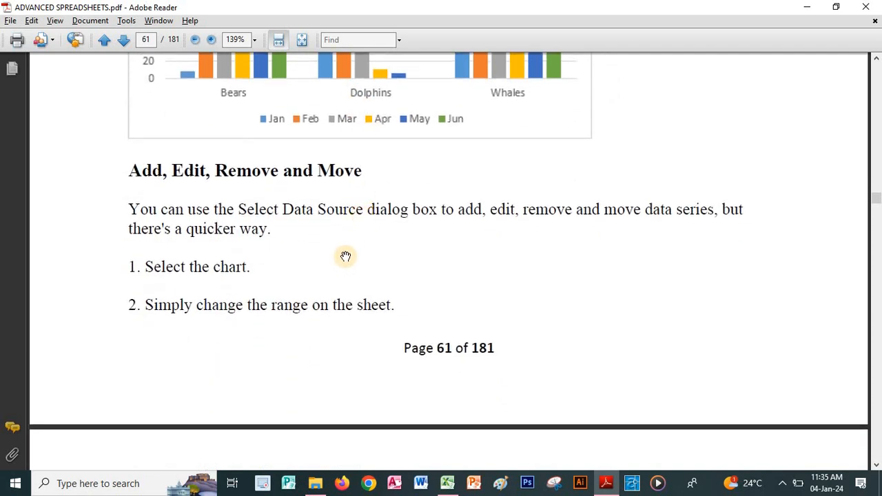
scroll(374, 252, "down", 2)
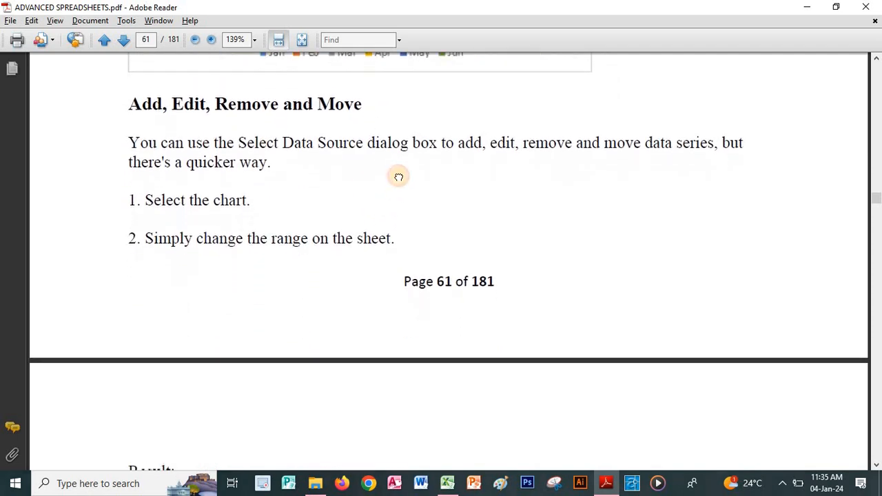
scroll(393, 185, "down", 1)
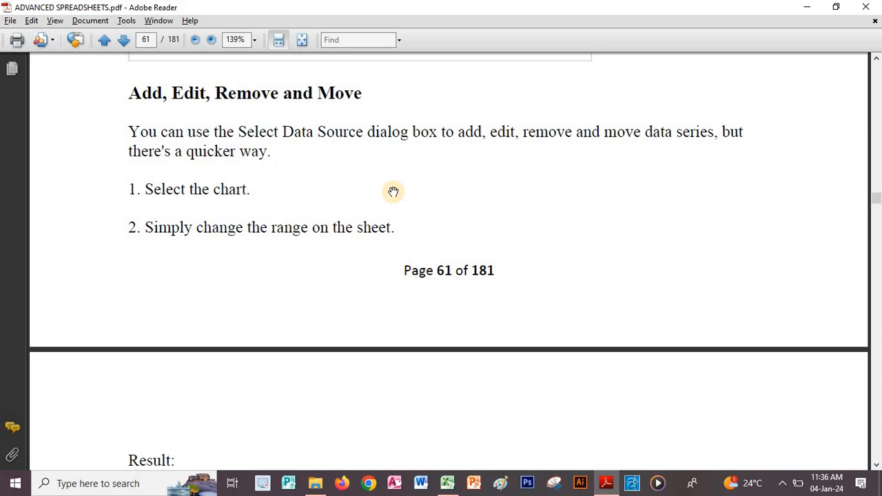
Step: Read the PDF's instructions for changing the chart's range on the sheet and study the result picture on page 62
scroll(404, 99, "down", 8)
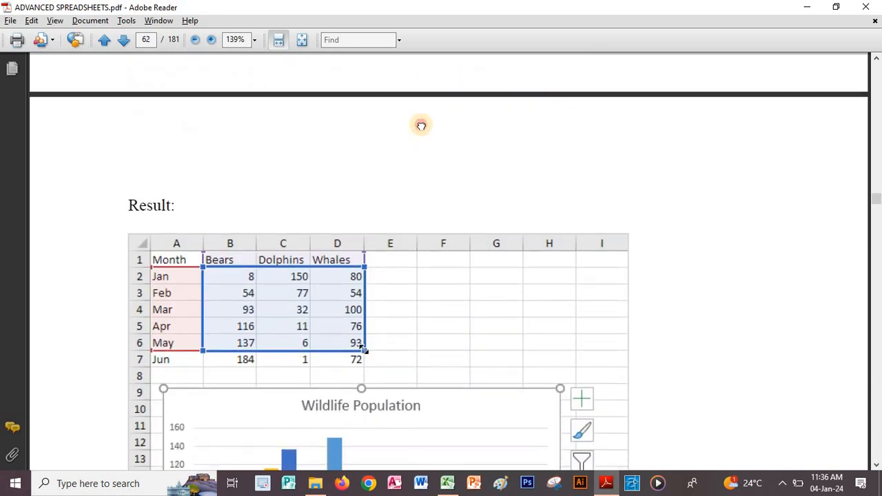
scroll(422, 50, "down", 2)
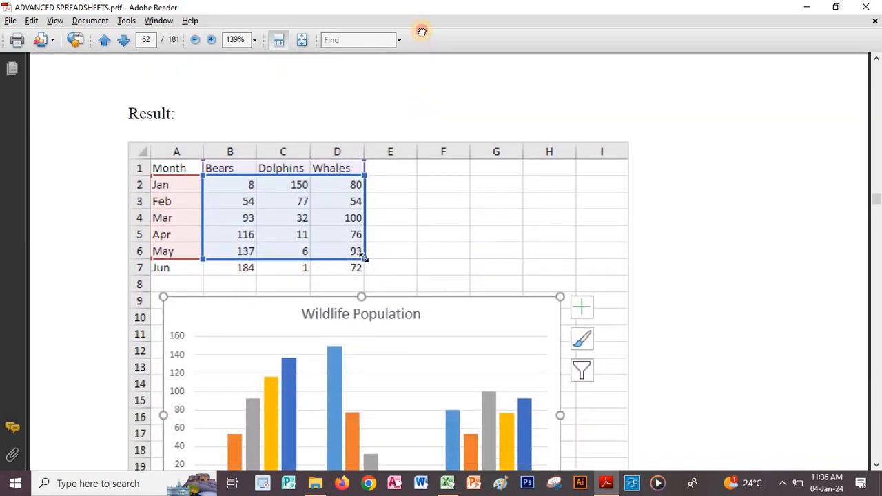
scroll(416, 331, "up", 9)
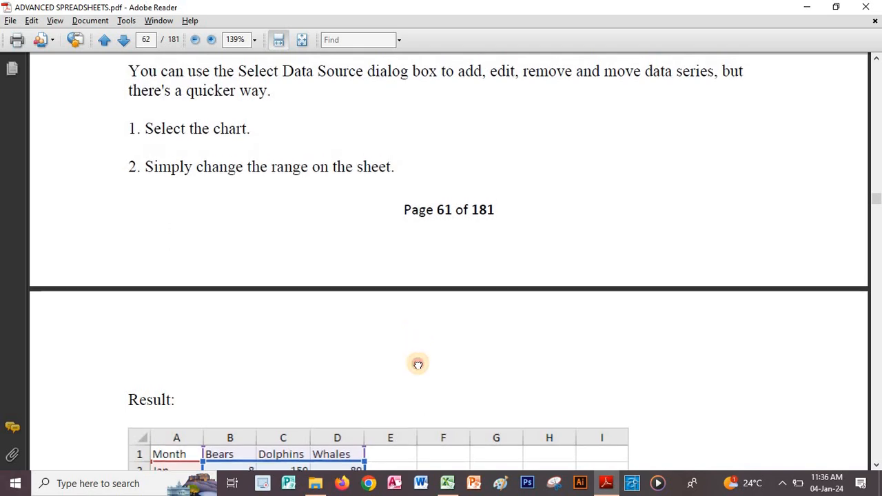
scroll(417, 364, "up", 1)
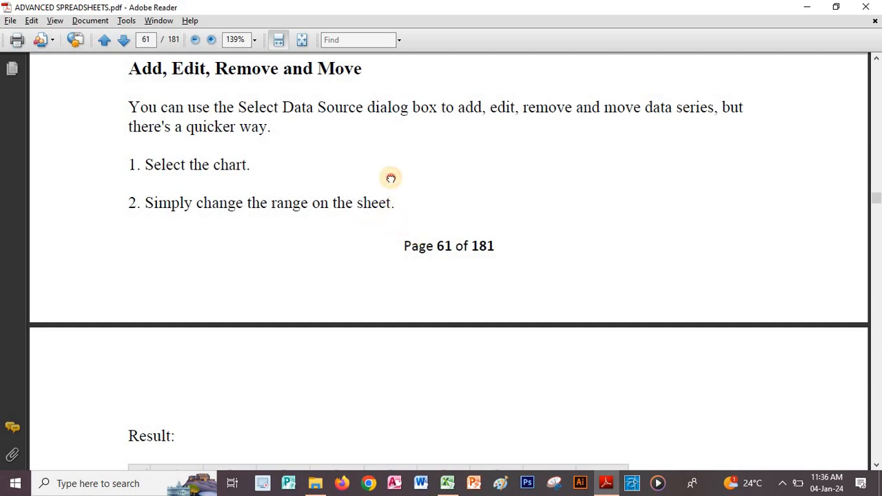
scroll(386, 178, "down", 2)
scroll(390, 139, "down", 1)
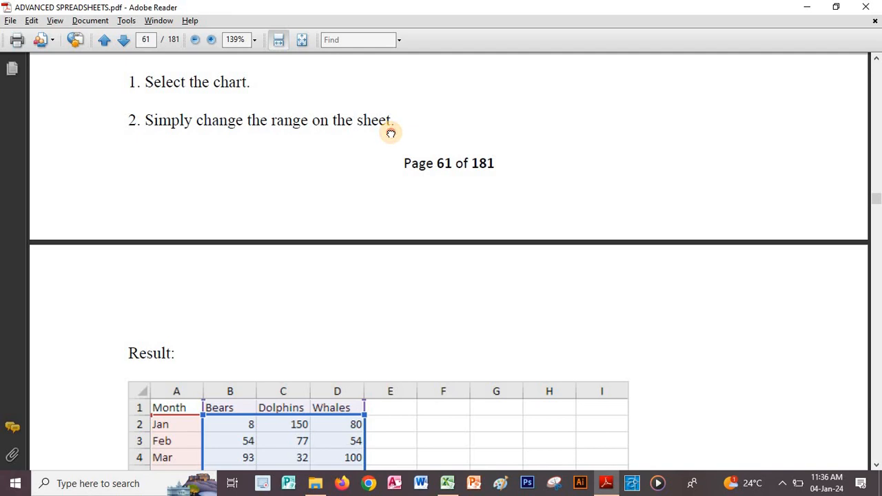
scroll(386, 207, "down", 4)
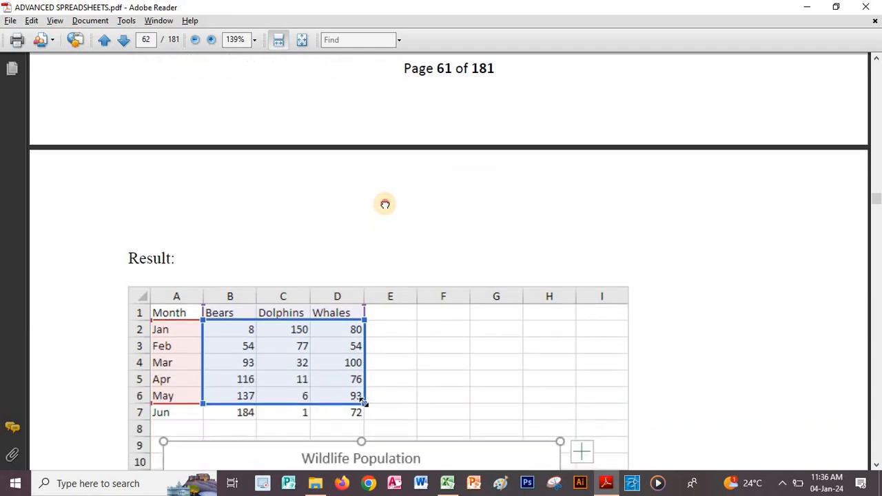
scroll(391, 178, "down", 1)
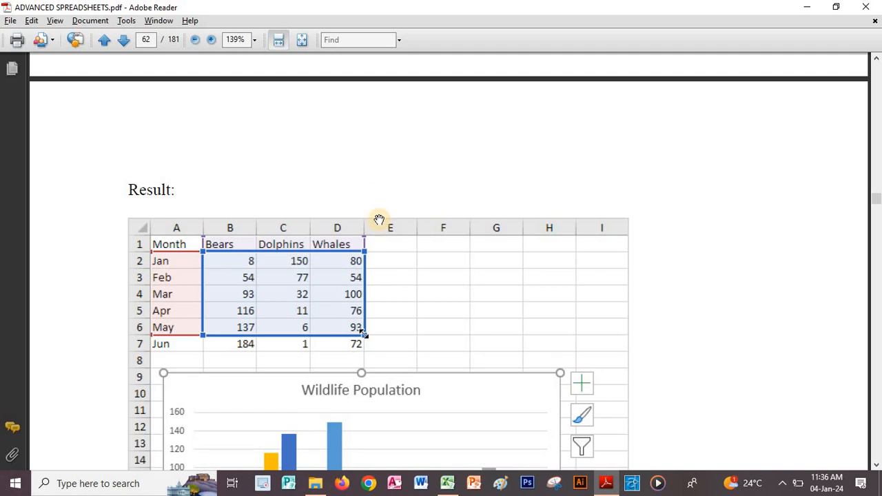
scroll(379, 193, "down", 4)
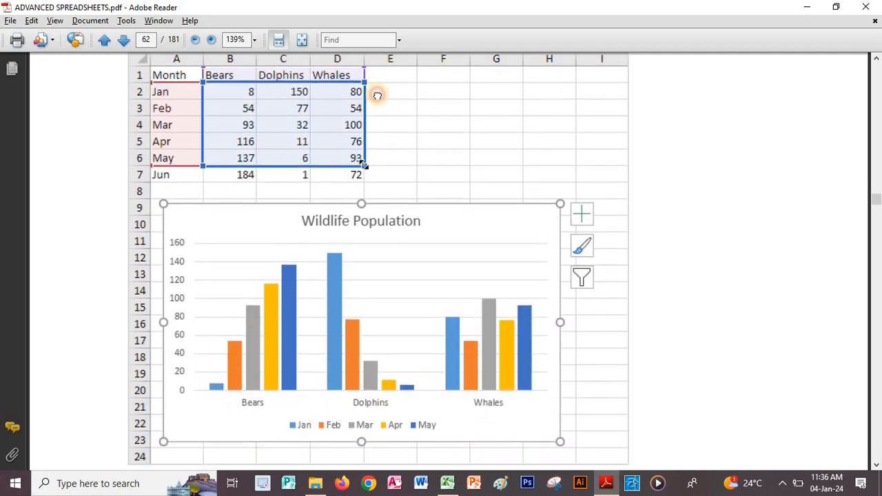
scroll(377, 96, "down", 1)
Step: Compare the months plotted in the Excel chart with those in the PDF's Wildlife Population result chart
key("alt+Tab")
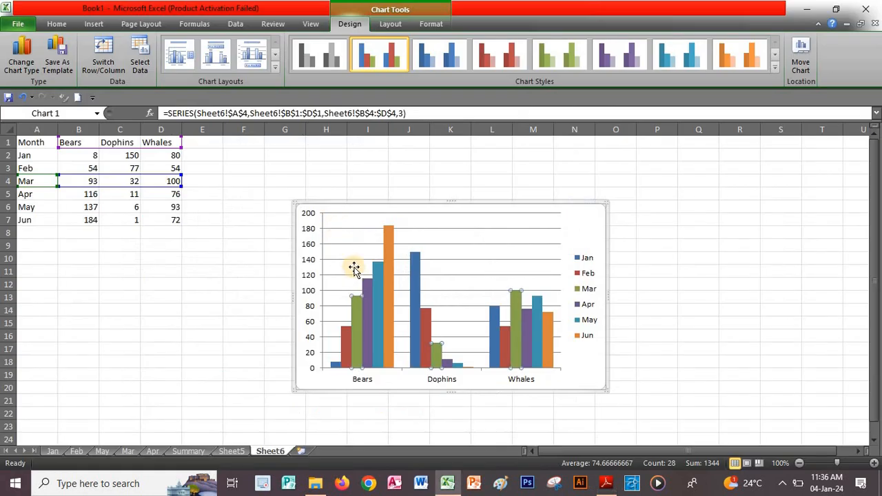
key("alt+Tab")
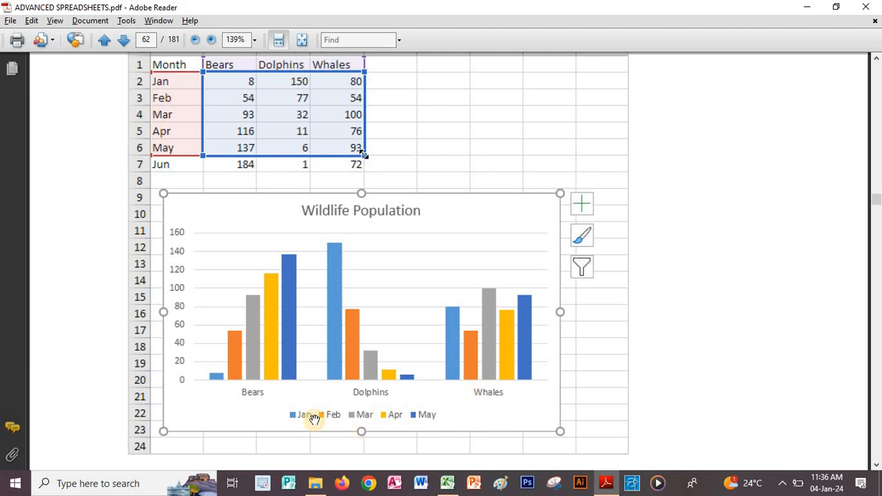
key("alt+Tab")
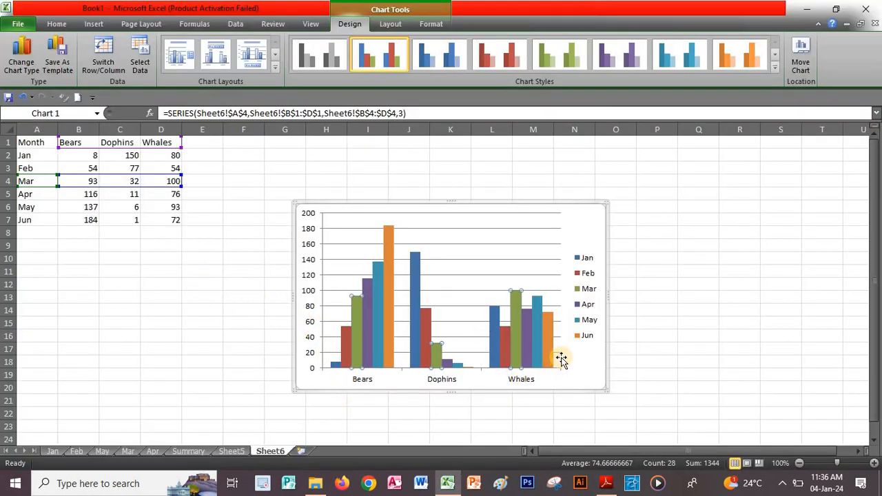
key("alt+Tab")
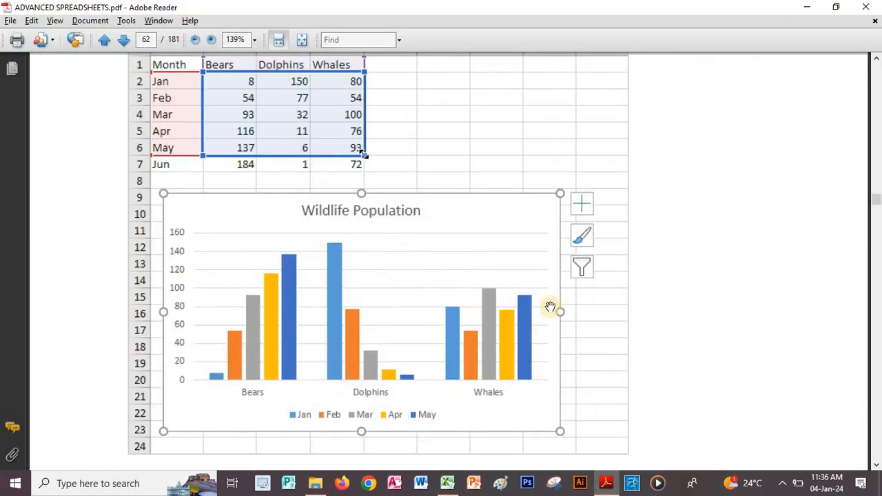
scroll(626, 307, "down", 2)
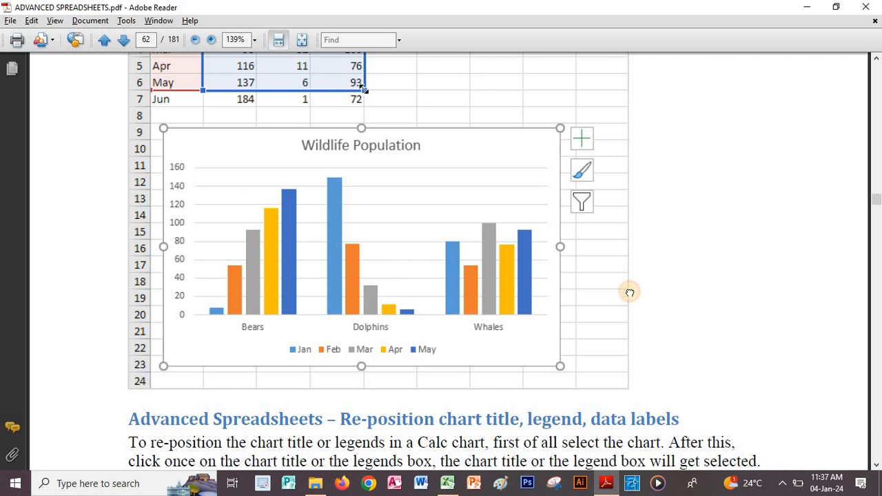
scroll(630, 437, "up", 5)
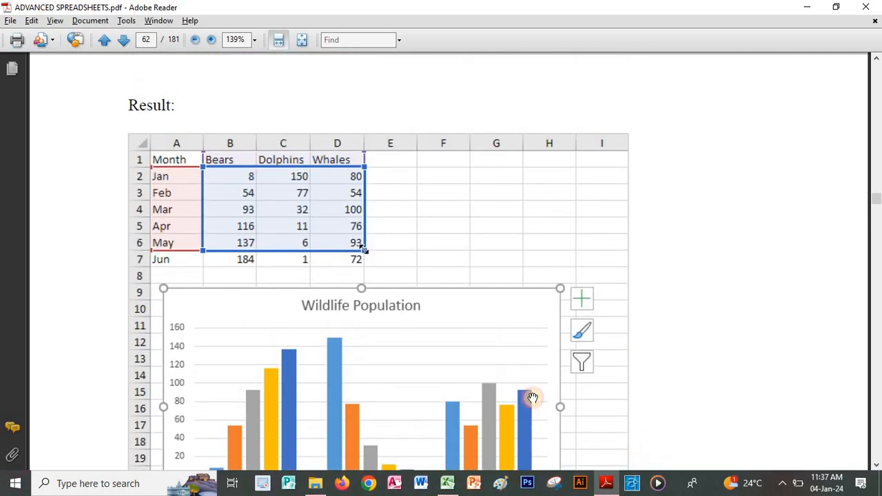
left_click_drag(610, 267, 622, 244)
scroll(627, 160, "up", 2)
scroll(629, 138, "down", 5)
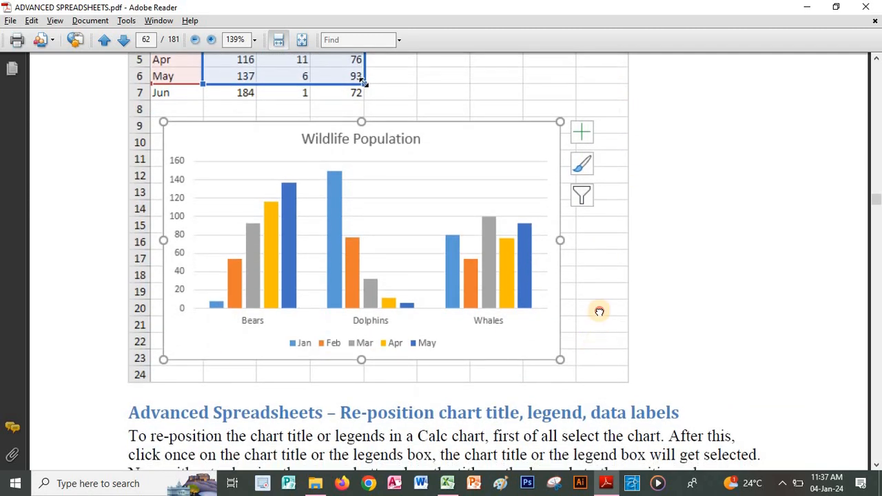
scroll(604, 250, "down", 2)
Step: Switch to Excel and delete the Jun data series from the clustered column chart
key("alt+Tab")
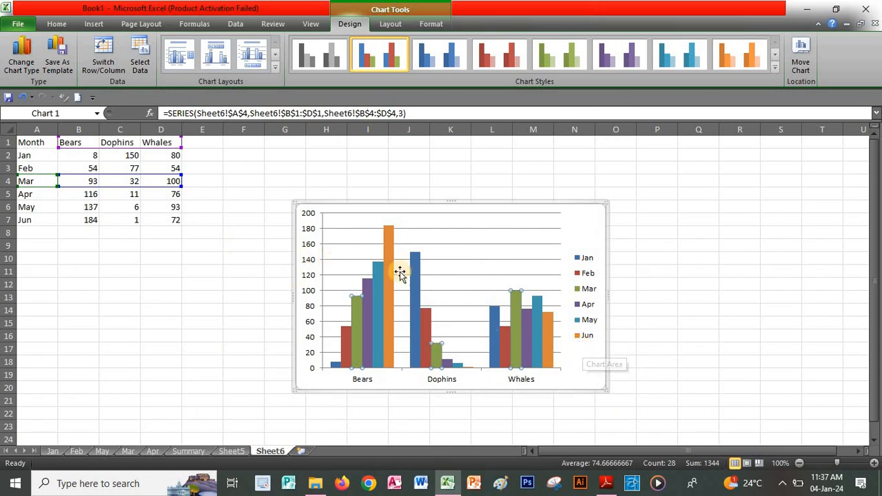
left_click(418, 266)
left_click(489, 262)
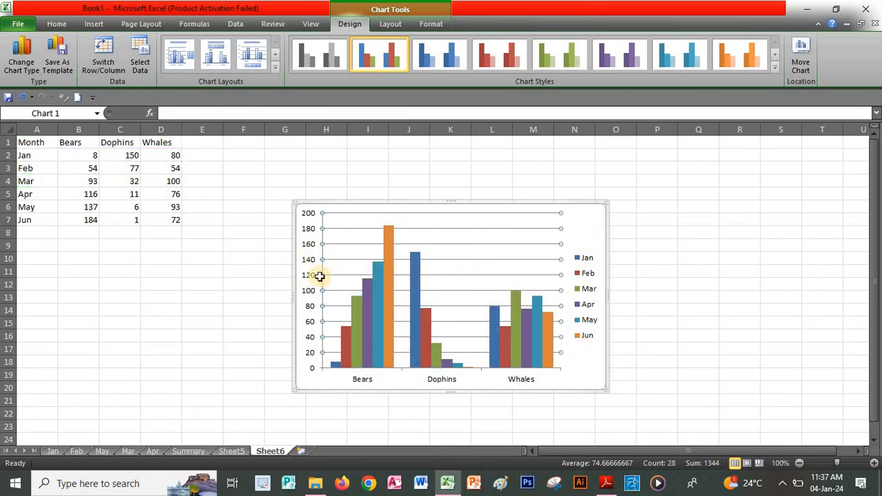
left_click(365, 305)
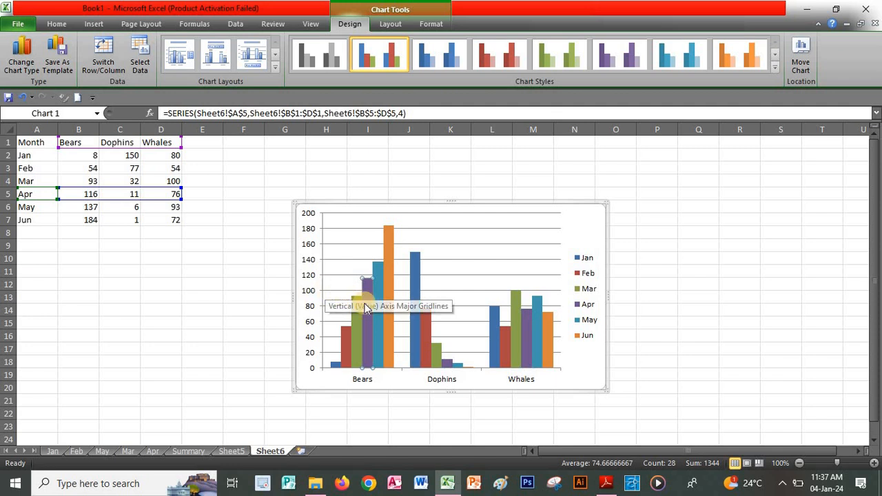
left_click(400, 276)
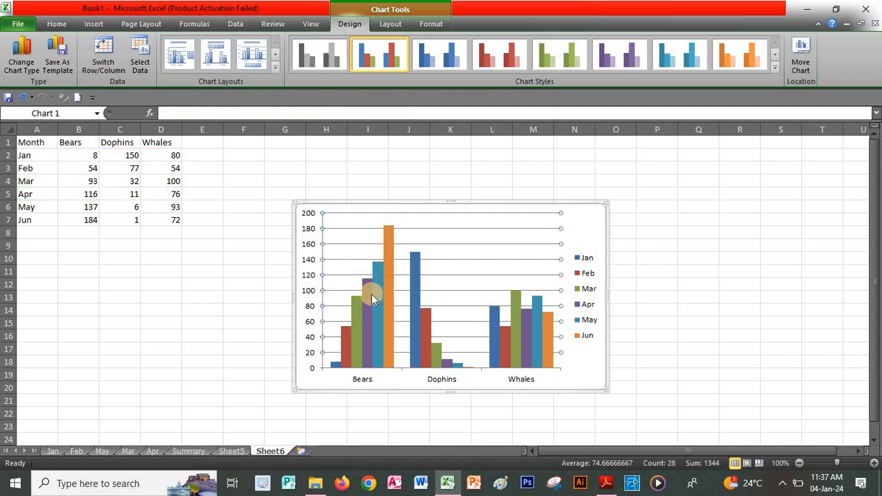
left_click(579, 264)
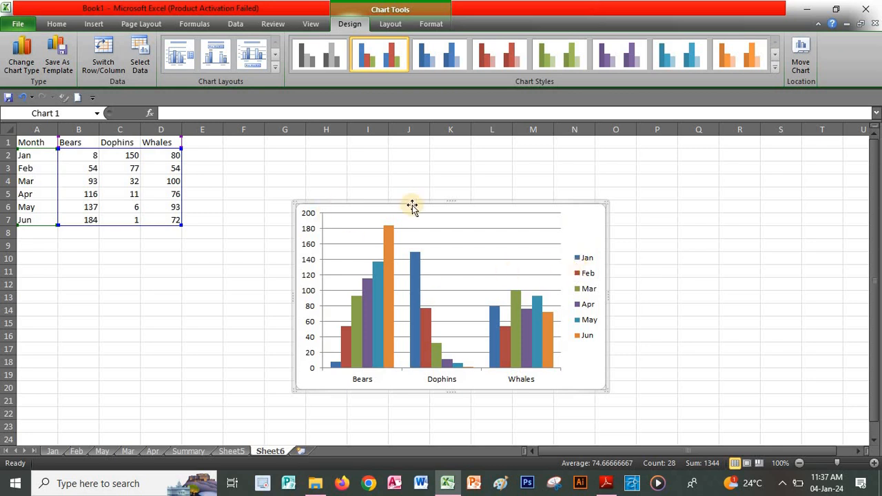
left_click(549, 359)
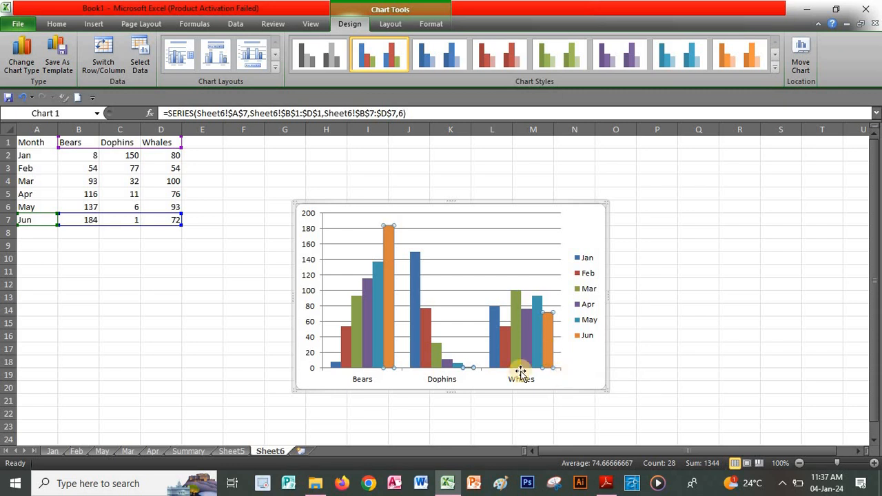
key("Delete")
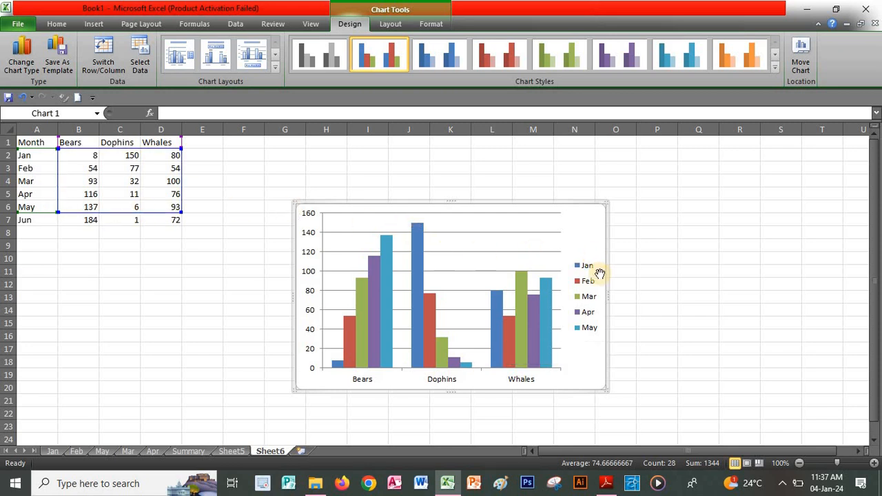
Step: Check the edited Excel chart against the PDF's result picture and review the Add, Edit, Remove and Move instructions
key("alt+Tab")
left_click_drag(665, 248, 666, 319)
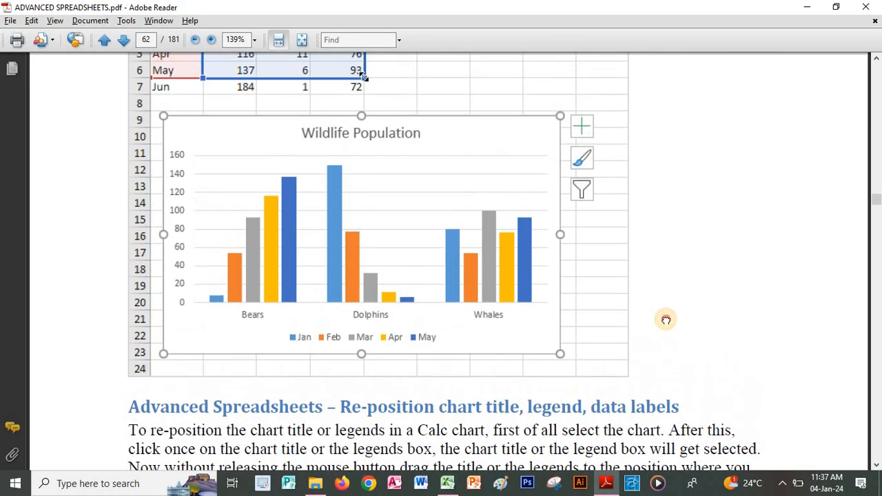
key("alt+Tab")
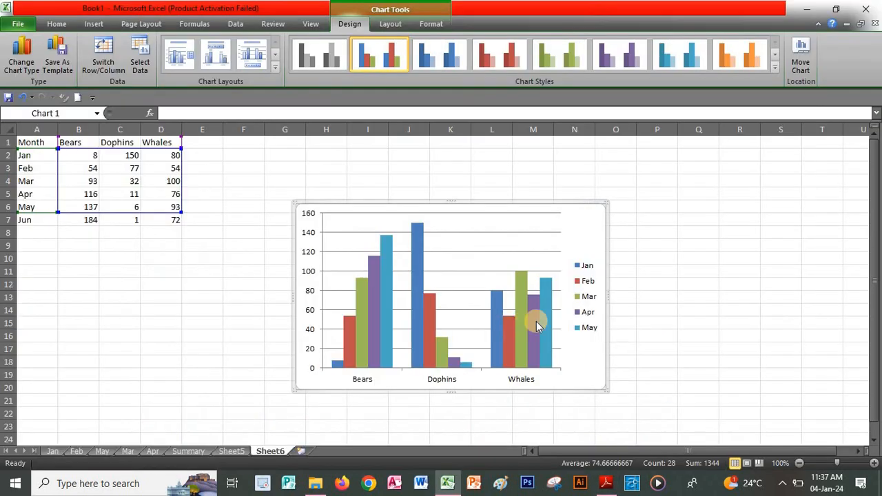
key("alt+Tab")
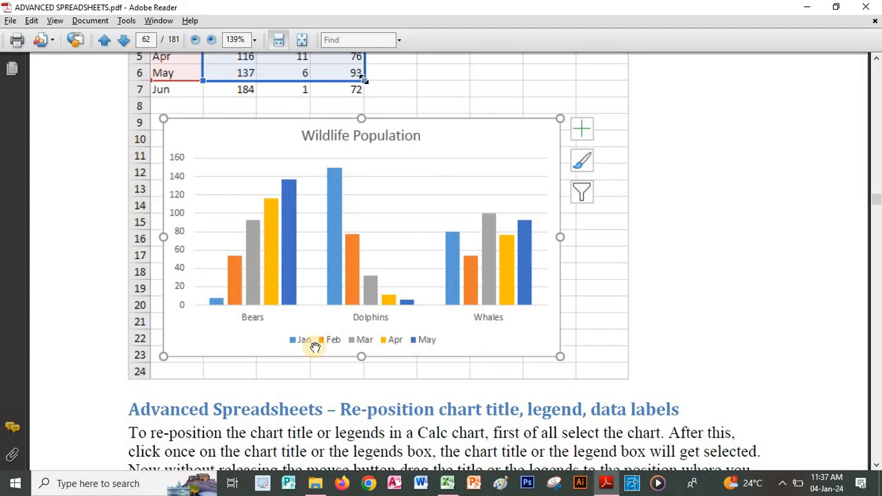
left_click_drag(604, 268, 612, 297)
scroll(595, 434, "up", 5)
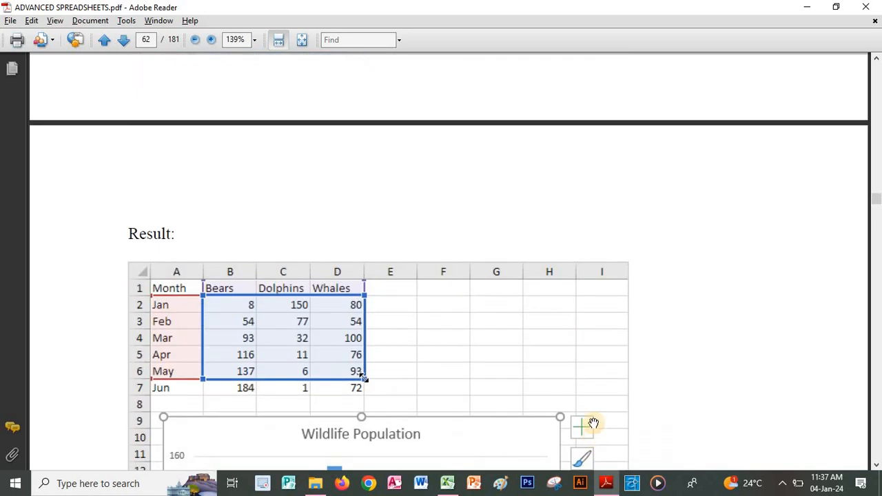
left_click_drag(585, 483, 584, 494)
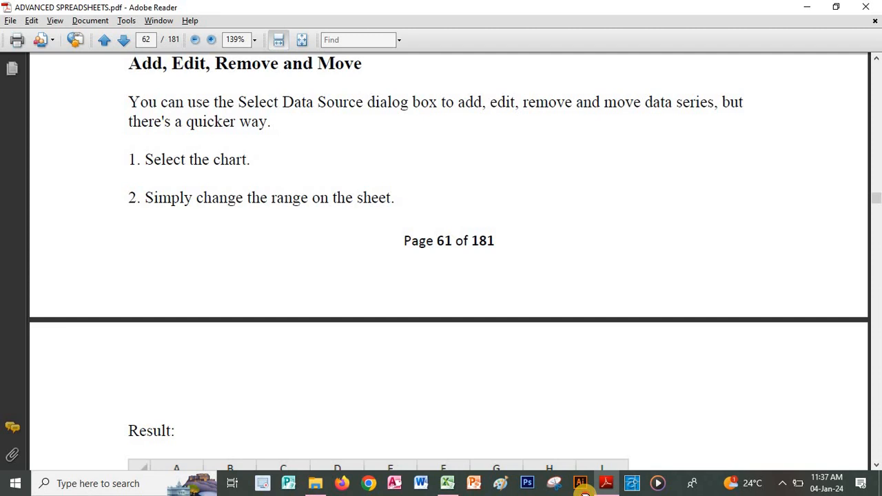
scroll(595, 359, "down", 6)
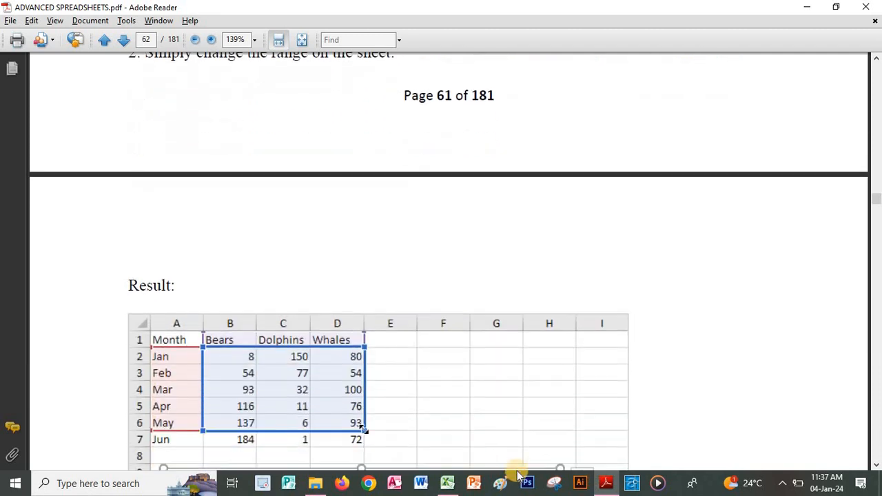
scroll(407, 294, "down", 1)
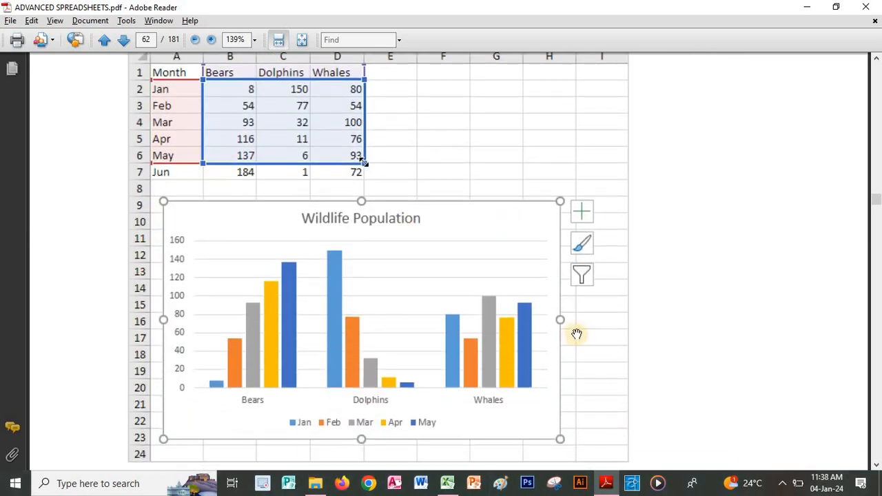
Step: Read the PDF's section on re-positioning chart title, legend and data labels and study the Format Data Label picture on page 63
scroll(577, 310, "down", 3)
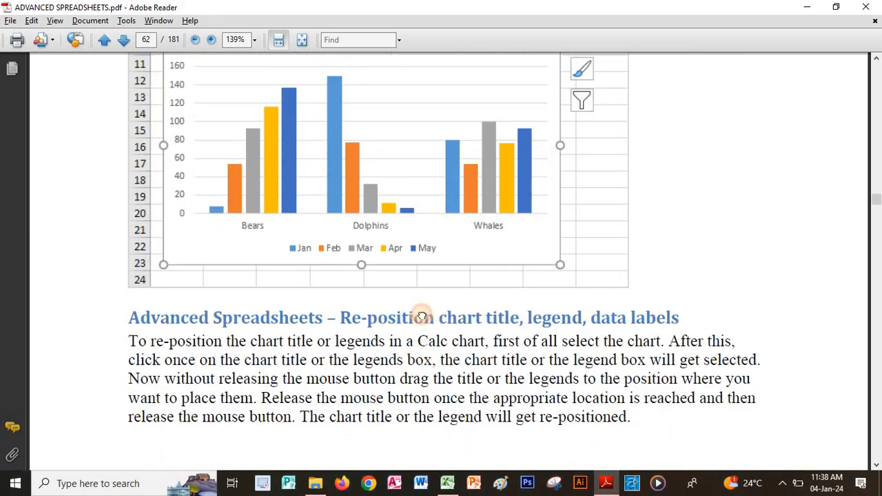
scroll(425, 373, "down", 2)
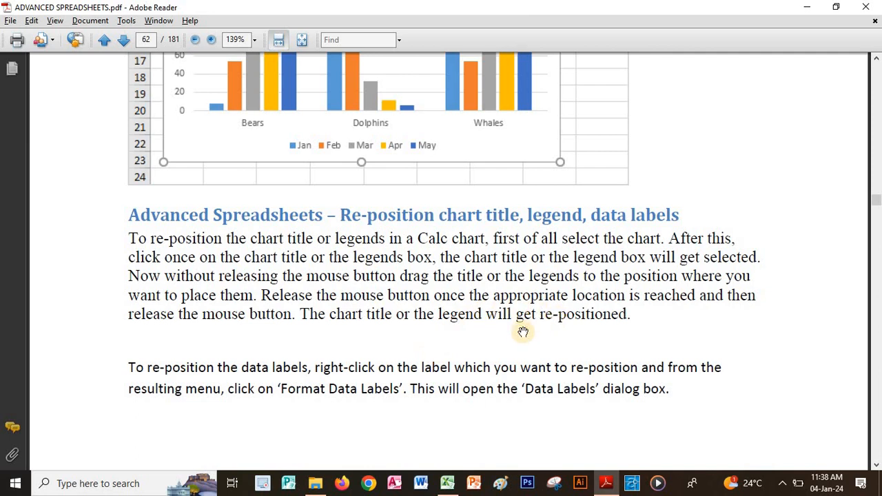
left_click_drag(521, 327, 530, 250)
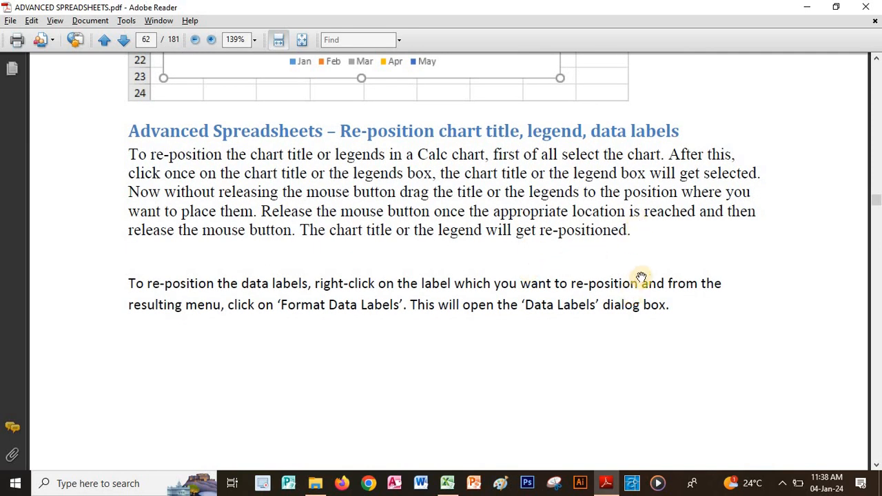
scroll(517, 122, "down", 5)
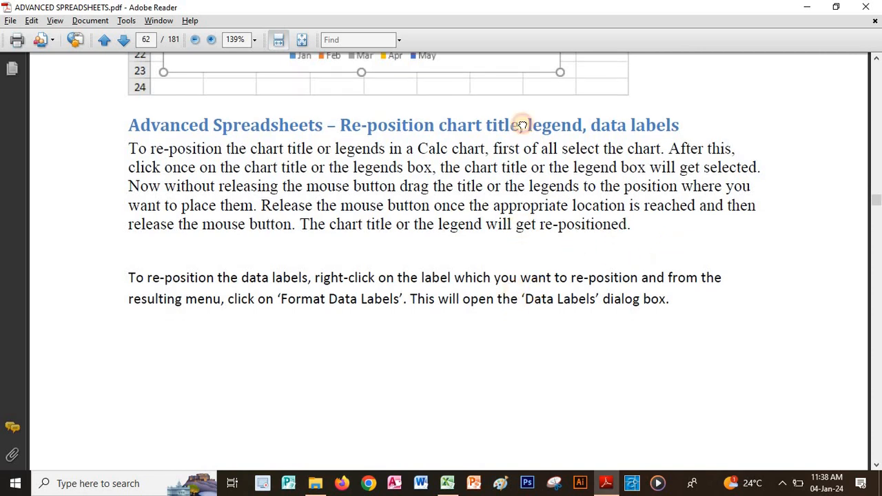
scroll(508, 186, "down", 3)
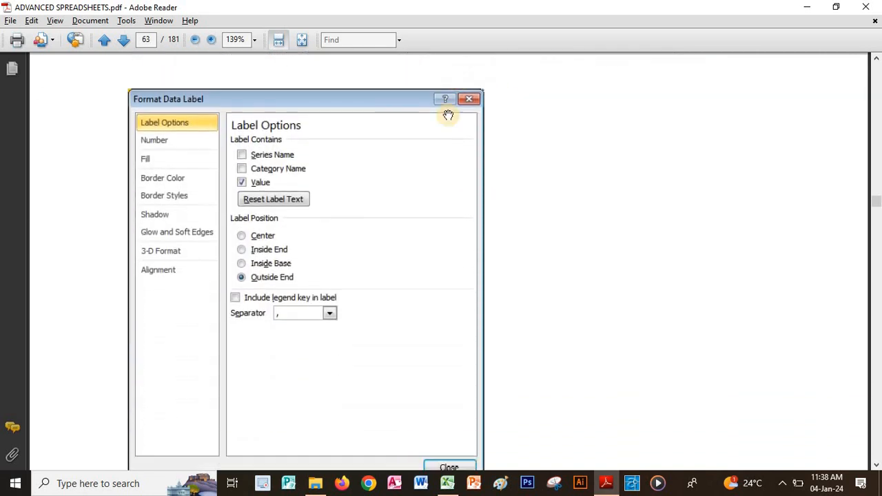
scroll(384, 191, "down", 1)
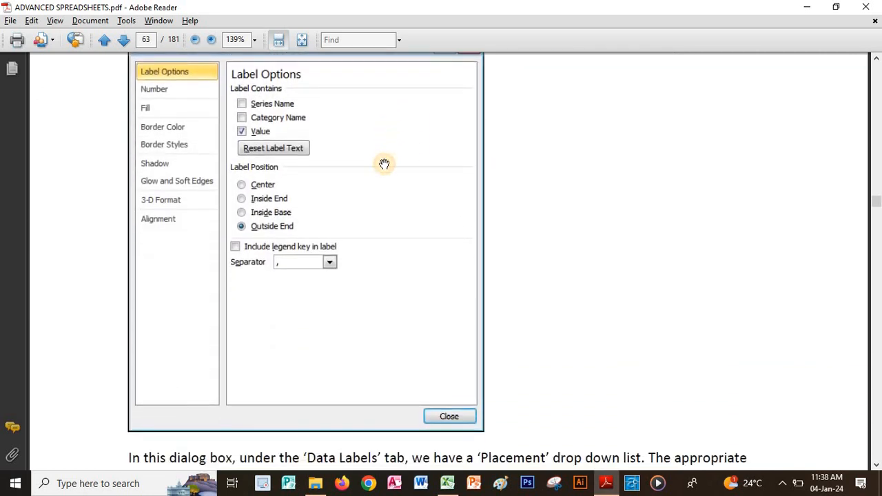
scroll(383, 164, "up", 1)
scroll(455, 220, "up", 3)
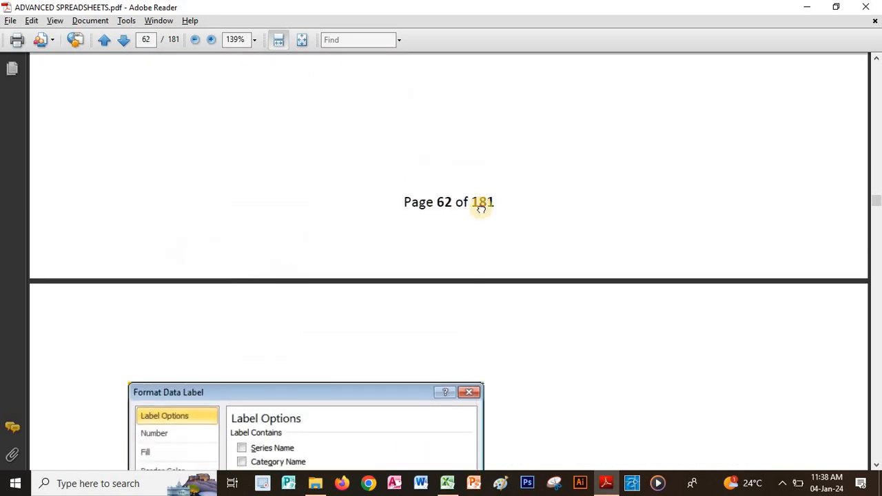
scroll(475, 290, "up", 4)
scroll(478, 305, "up", 2)
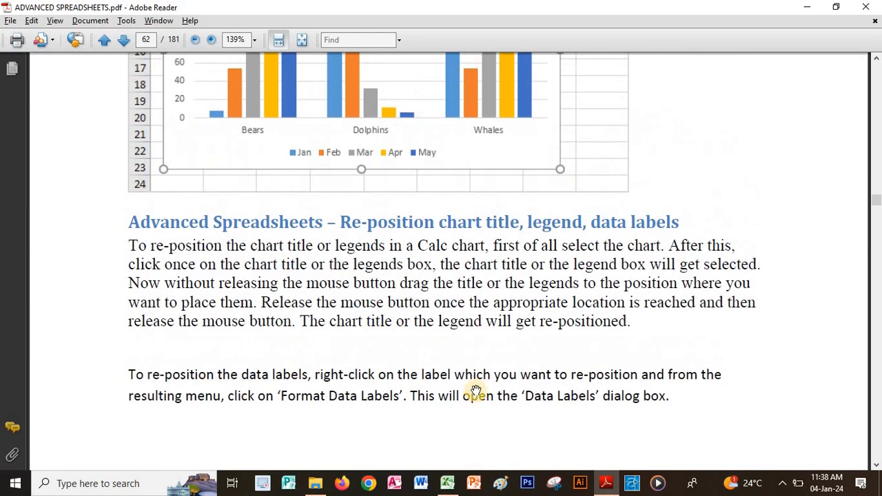
Step: Switch to Excel and look over the commands available for the chart's legend
key("alt+Tab")
left_click(592, 286)
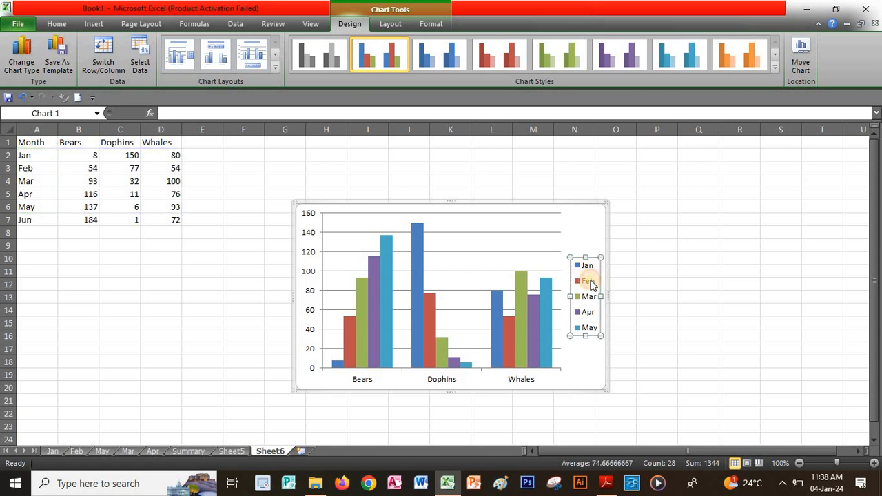
right_click(584, 283)
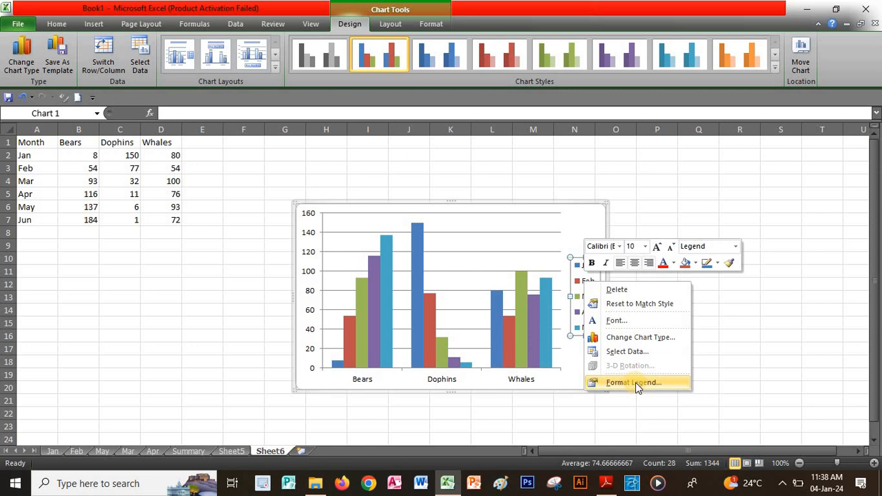
left_click(546, 306)
Step: Select the May series in the column chart and open its full data label options
left_click(545, 307)
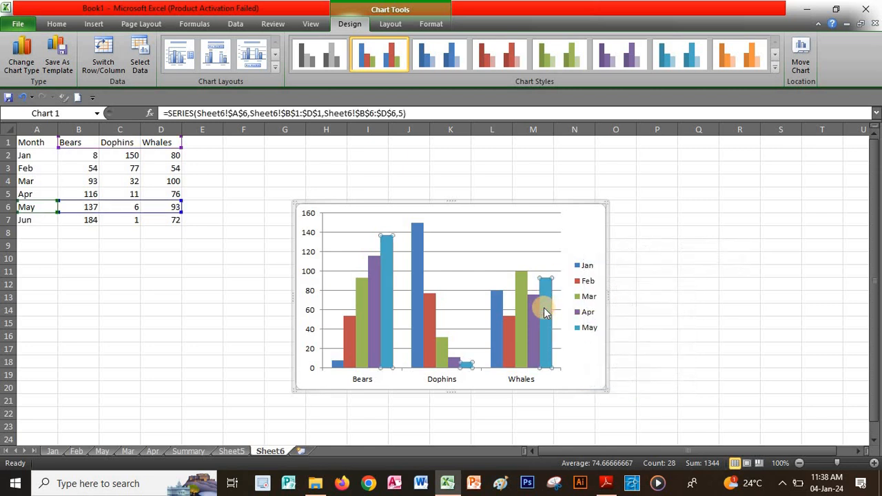
right_click(543, 308)
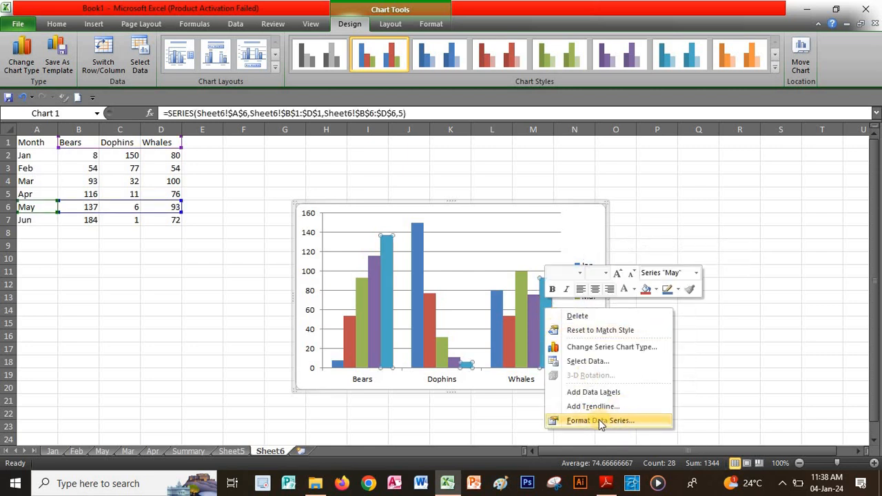
left_click(498, 256)
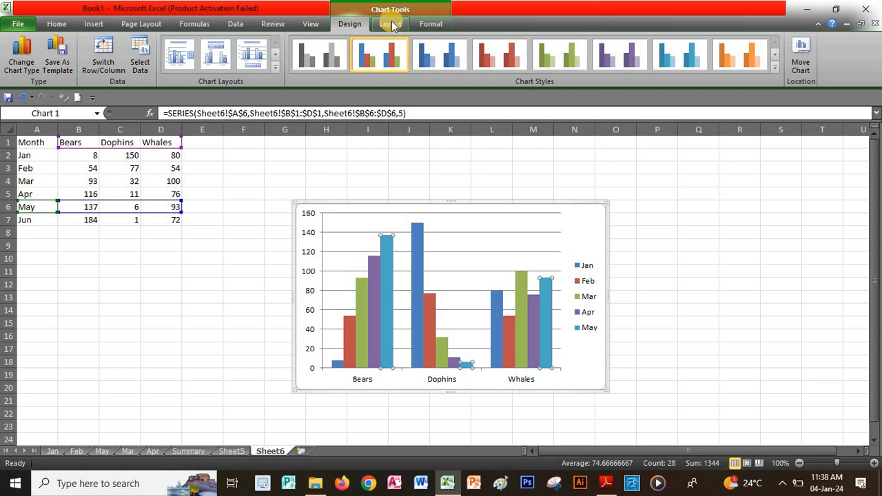
left_click(398, 25)
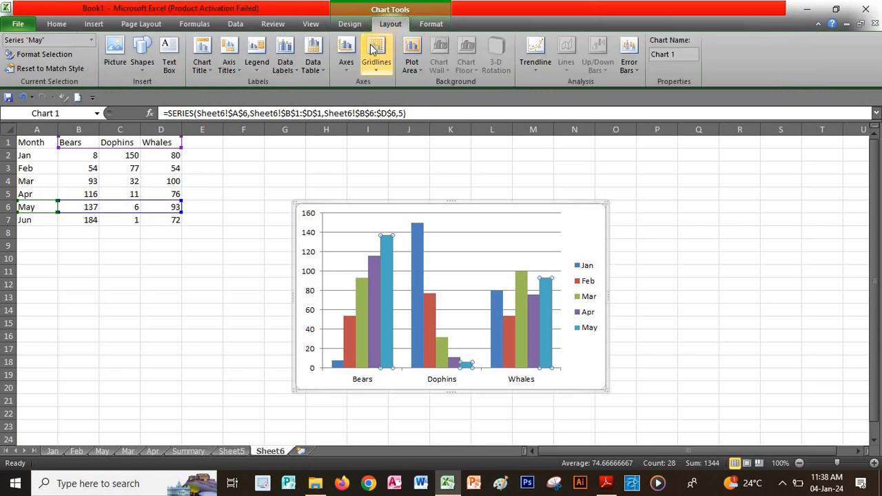
left_click(296, 71)
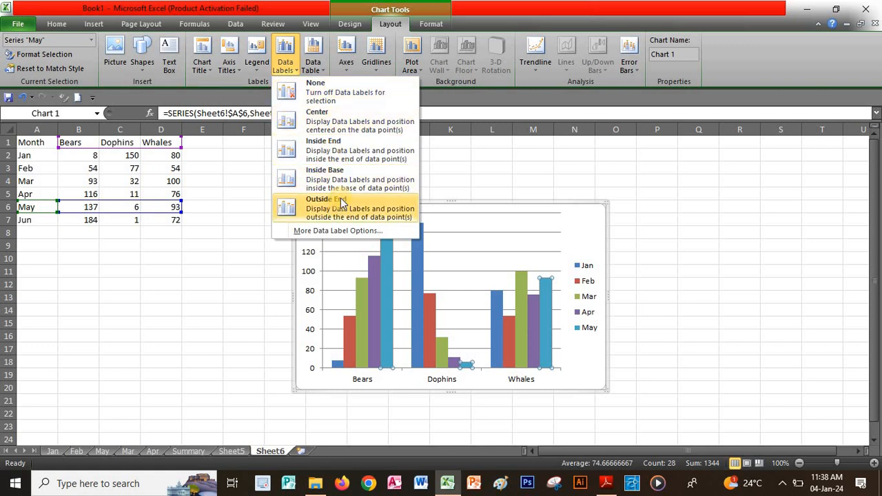
left_click(344, 233)
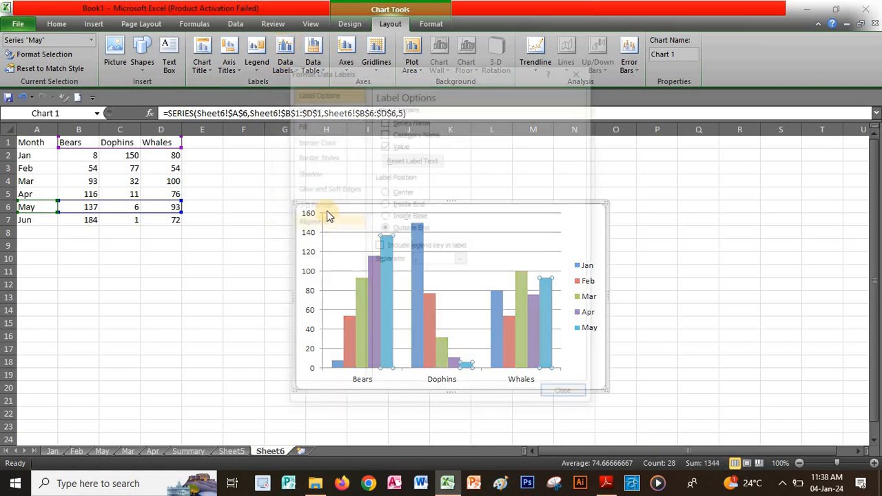
Step: Compare Excel's Format Data Labels settings with the PDF's picture and read on through the Change Vertical Axis Units instructions
key("alt+Tab")
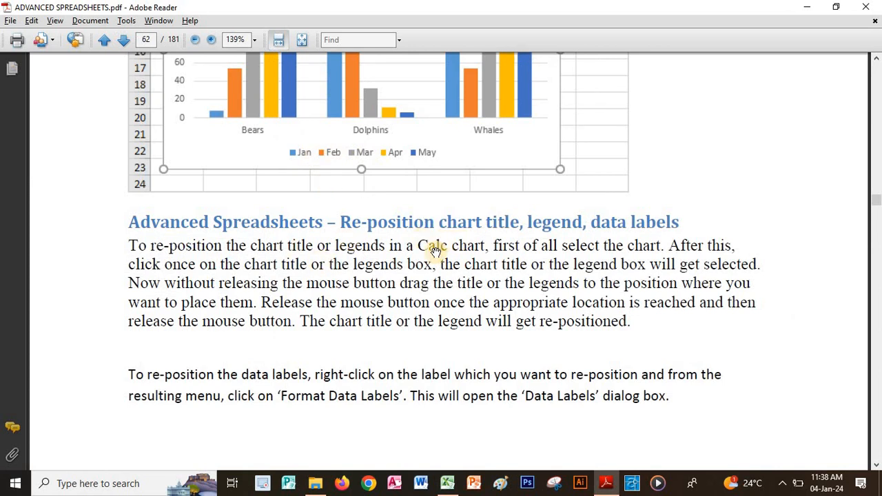
scroll(457, 246, "down", 5)
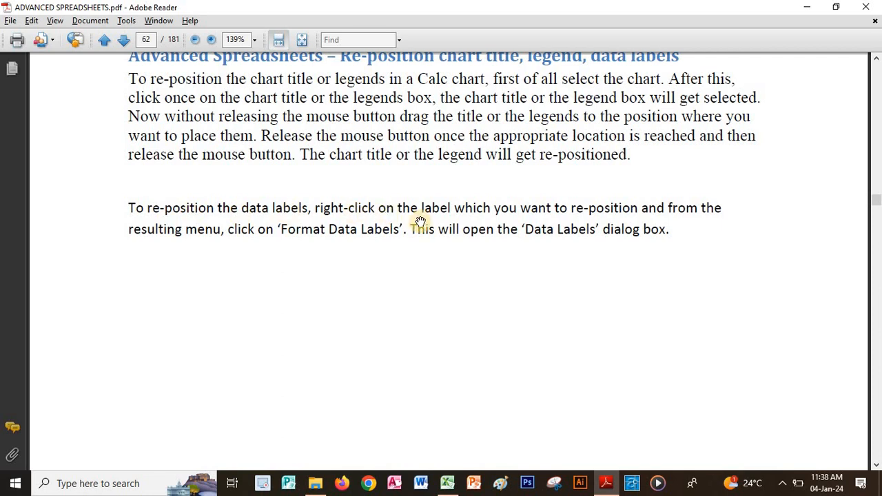
scroll(536, 246, "down", 18)
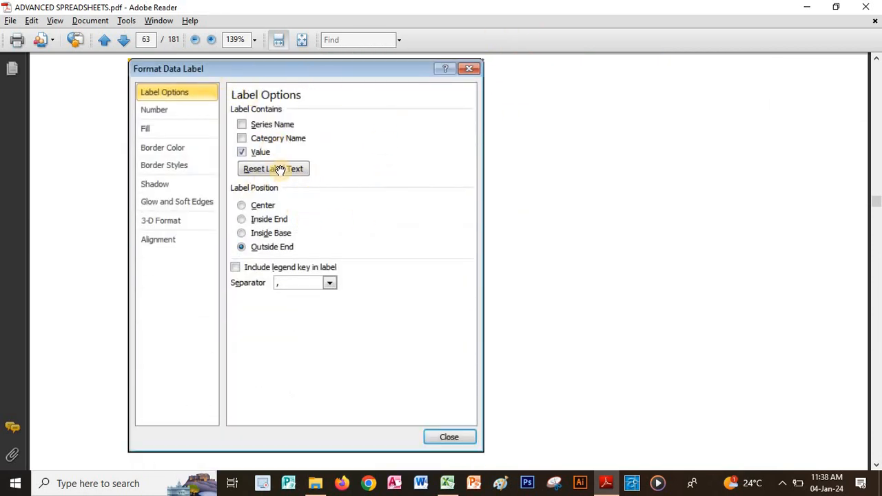
key("alt+Tab")
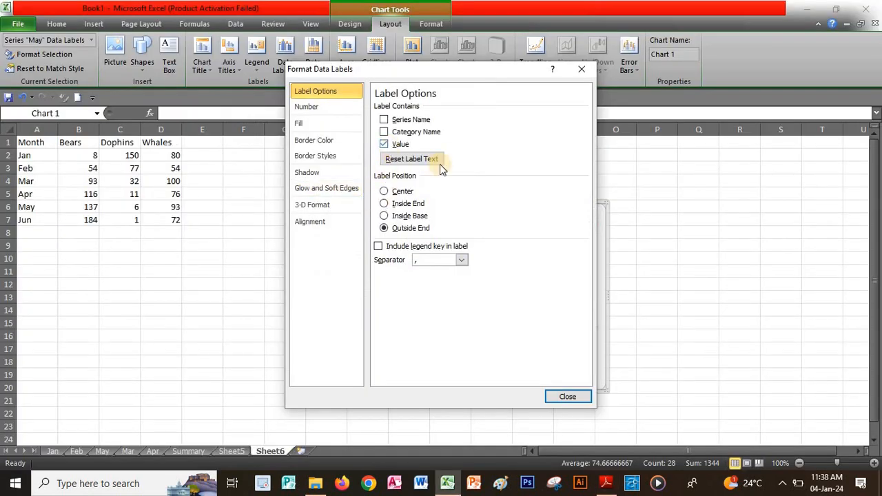
key("alt+Tab")
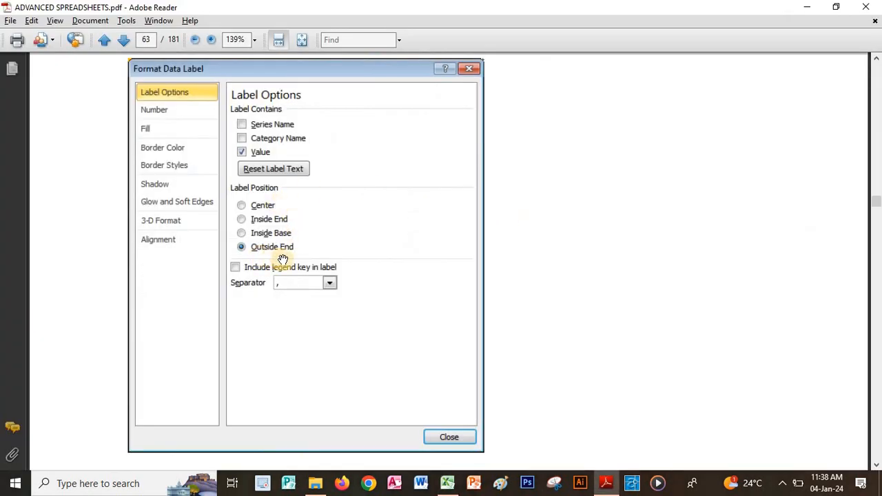
key("alt+Tab")
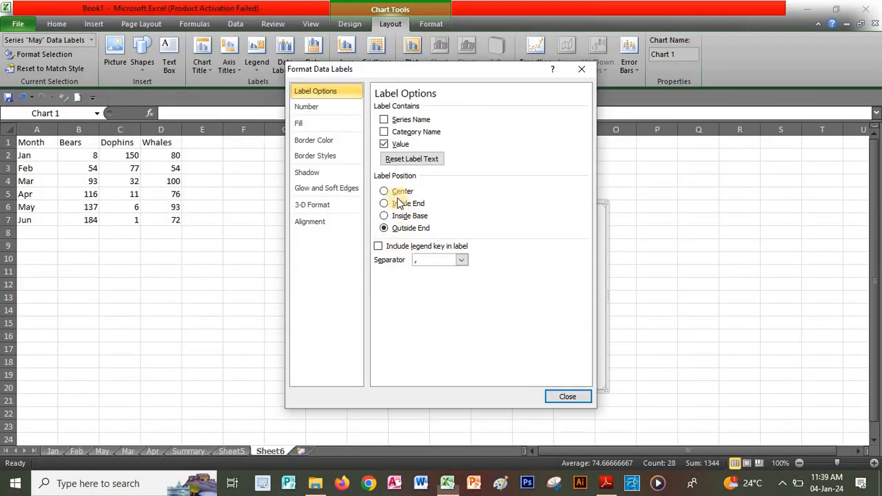
key("alt+Tab")
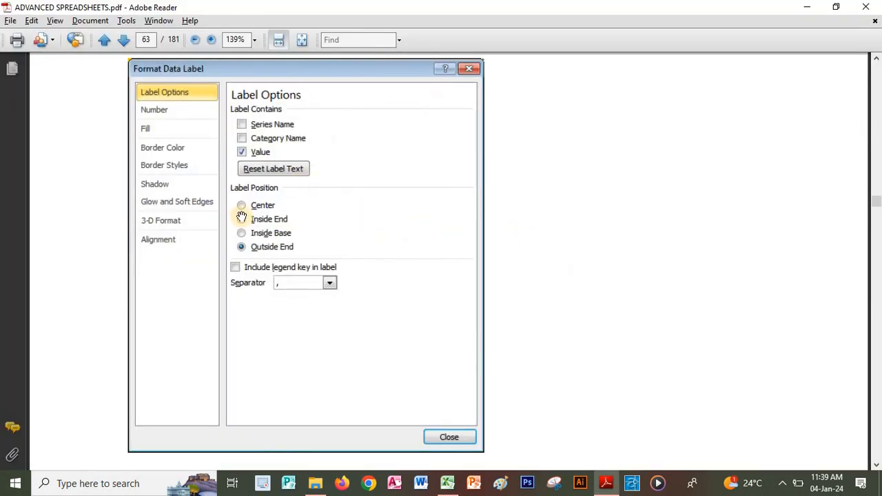
scroll(538, 195, "down", 5)
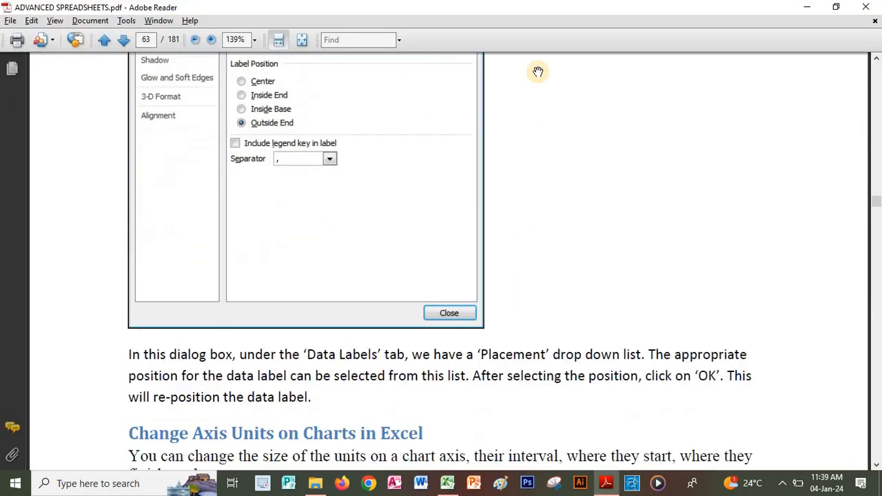
scroll(551, 305, "down", 5)
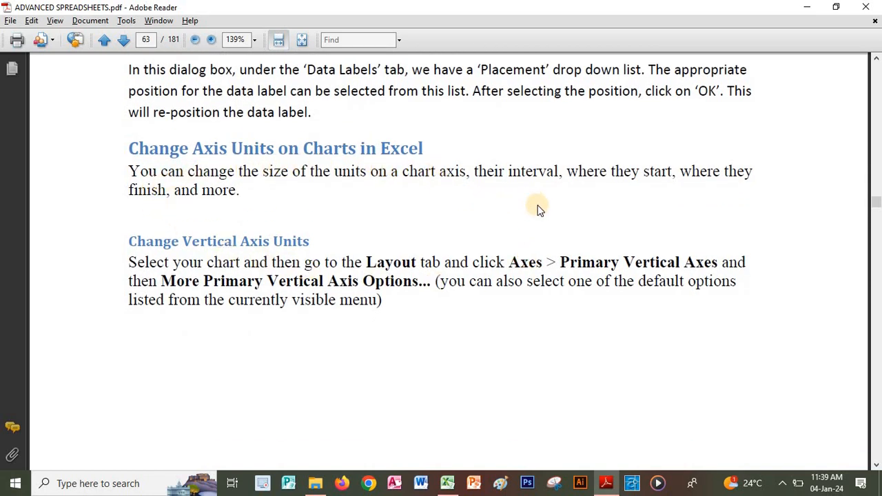
Step: Return to Excel and finish the May series' data labels, showing Value at the Outside End position
key("alt+Tab")
left_click(583, 399)
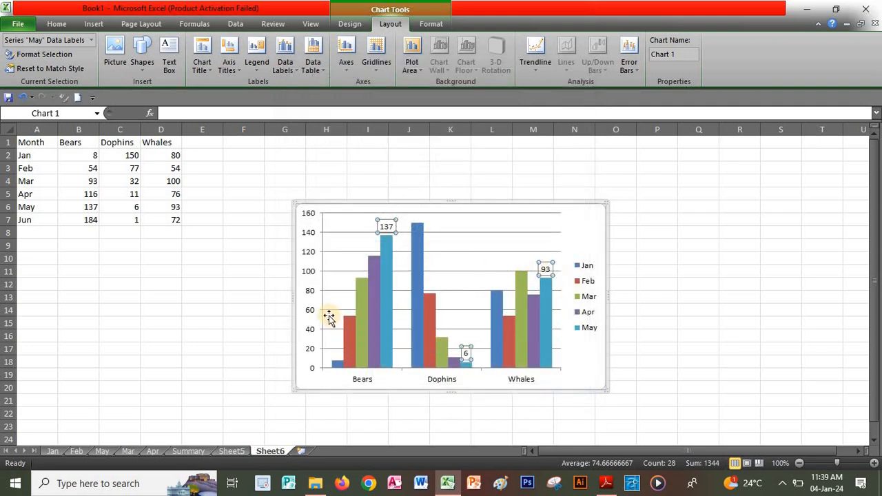
right_click(311, 295)
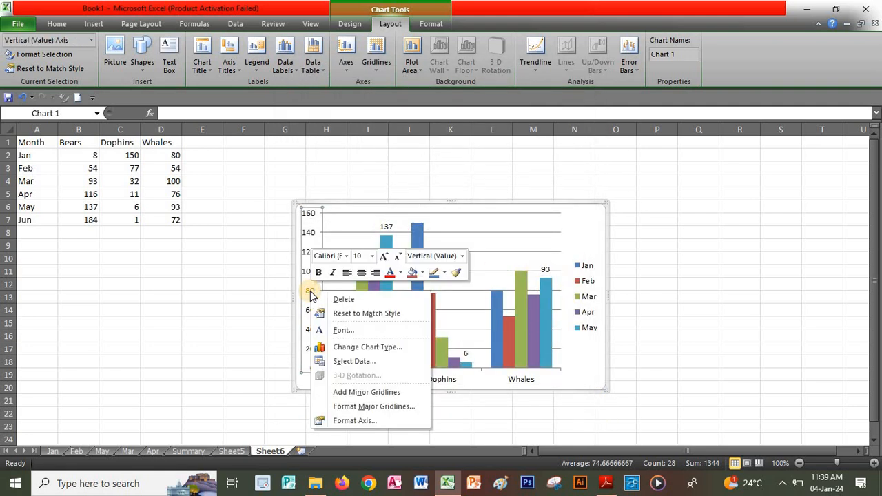
left_click(350, 420)
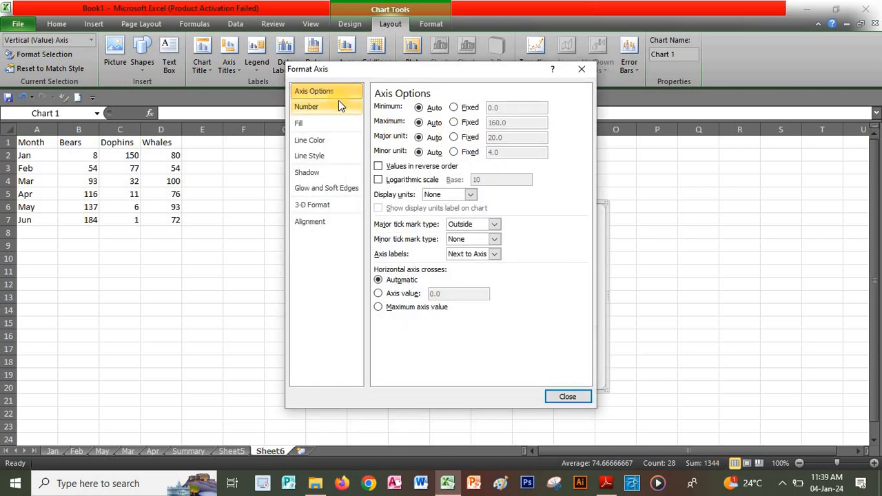
left_click(575, 70)
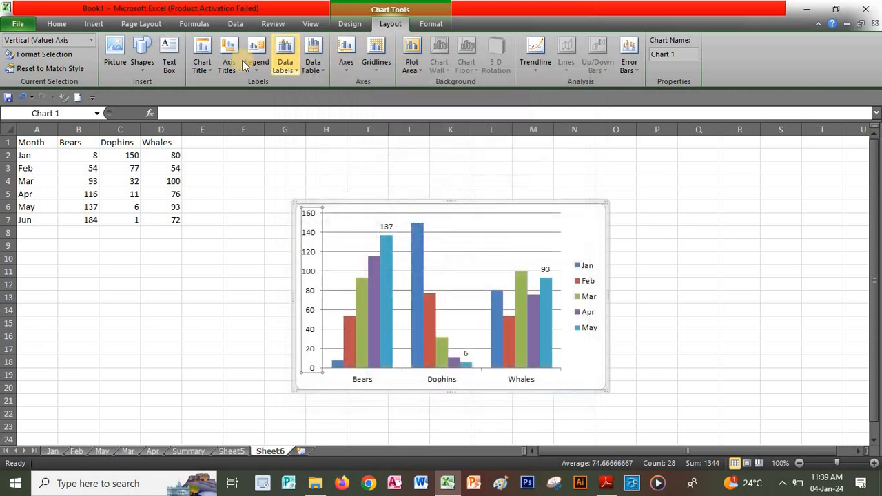
Step: Open the More Primary Vertical Axis Options for the chart
left_click(342, 65)
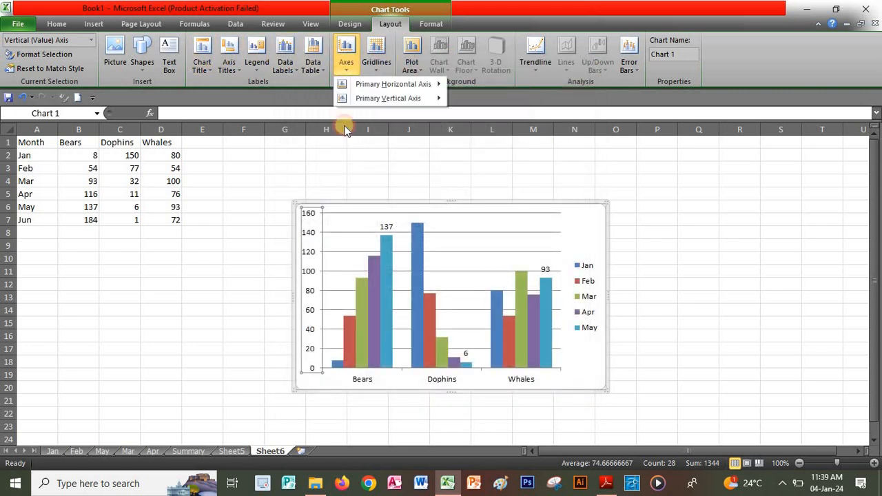
mouse_move(378, 100)
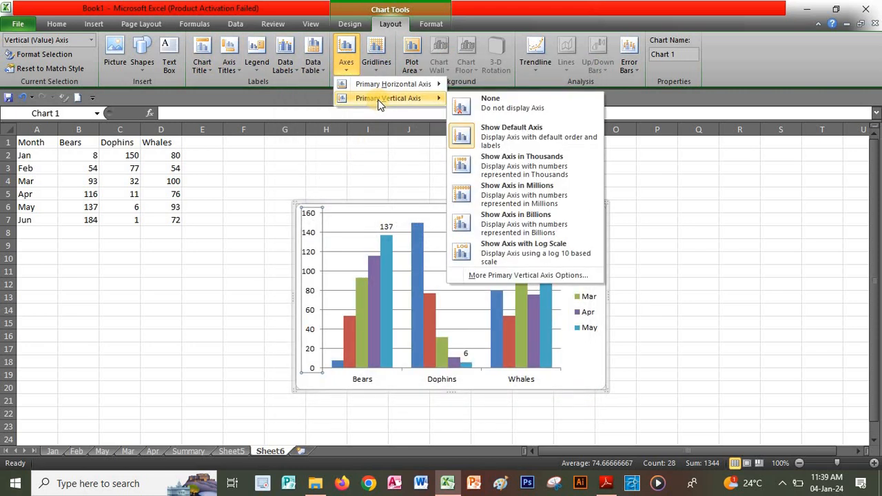
left_click(467, 275)
Step: Switch to the PDF, review the Change Vertical Axis Units instructions and study the Primary Vertical Axis picture on page 64
key("alt+Tab")
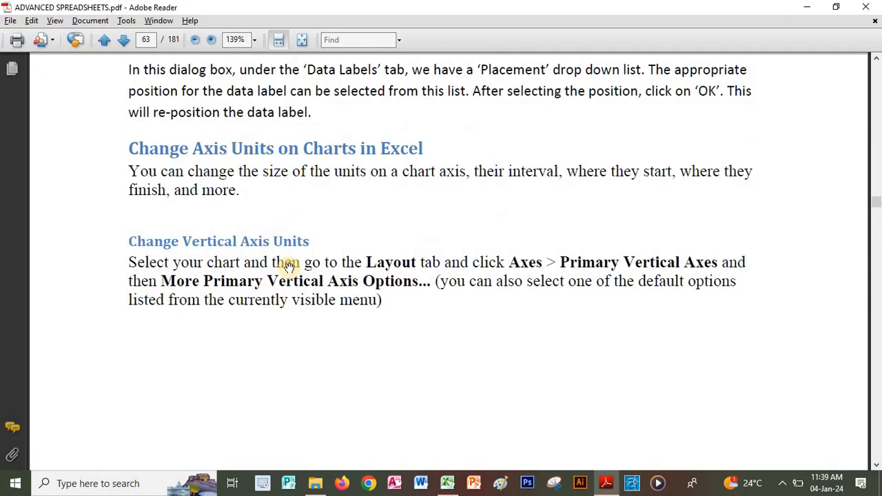
scroll(449, 264, "down", 4)
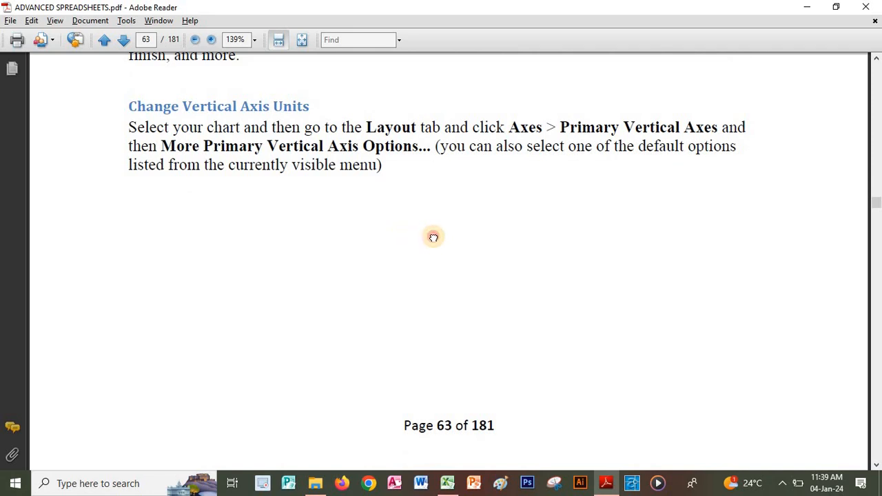
scroll(434, 238, "down", 10)
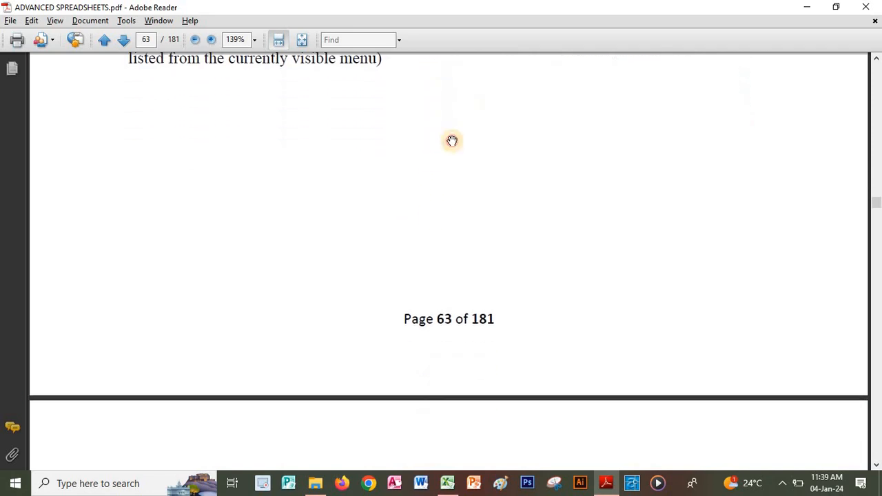
scroll(466, 195, "down", 7)
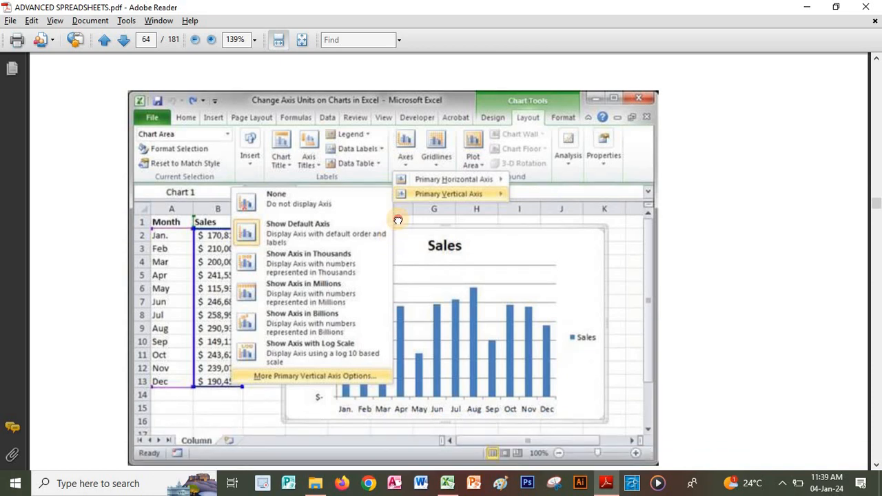
Step: Read on from page 64 to page 66 of the PDF, examining the Format Axis pictures and the four highlighted Axis Options
scroll(273, 294, "down", 1)
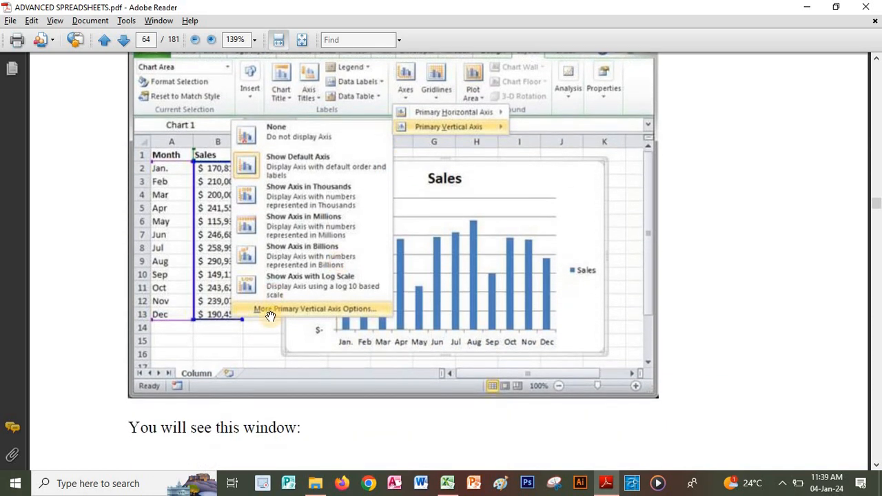
scroll(335, 263, "down", 8)
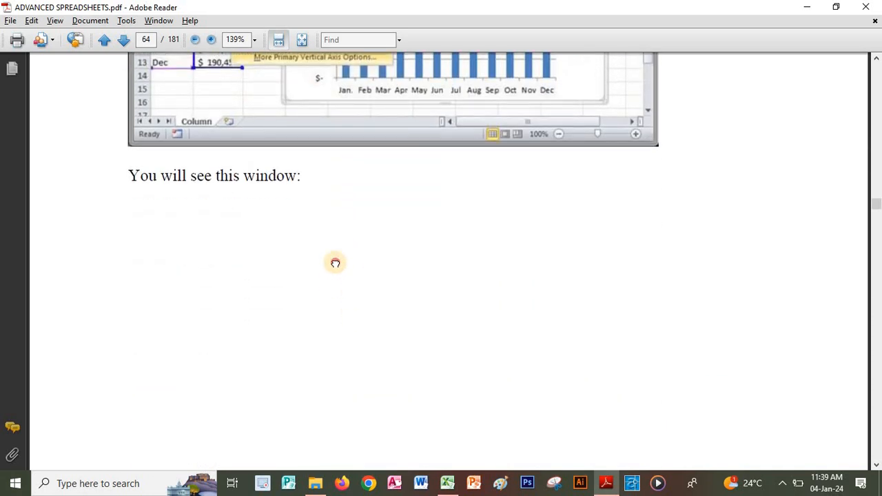
scroll(335, 263, "down", 12)
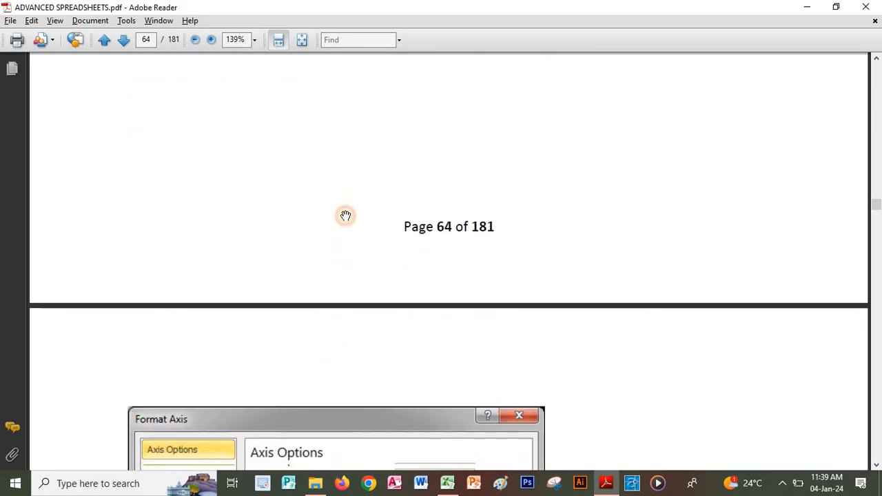
scroll(345, 216, "down", 12)
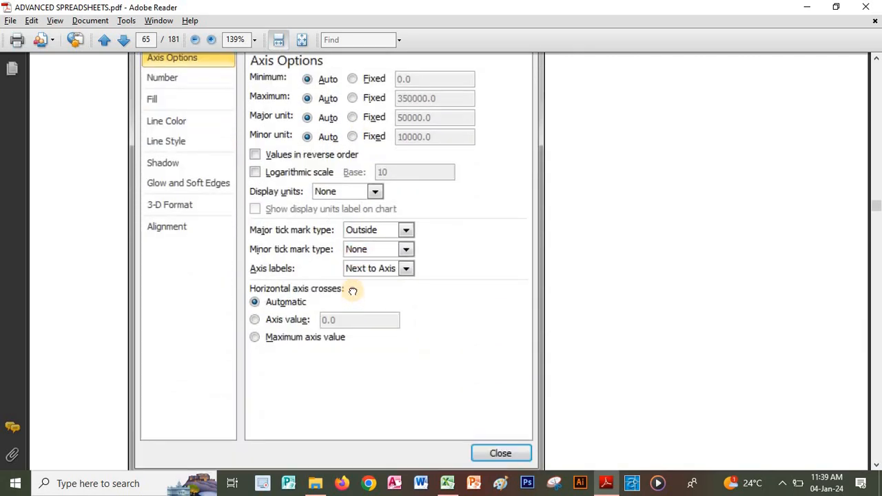
left_click_drag(353, 291, 355, 347)
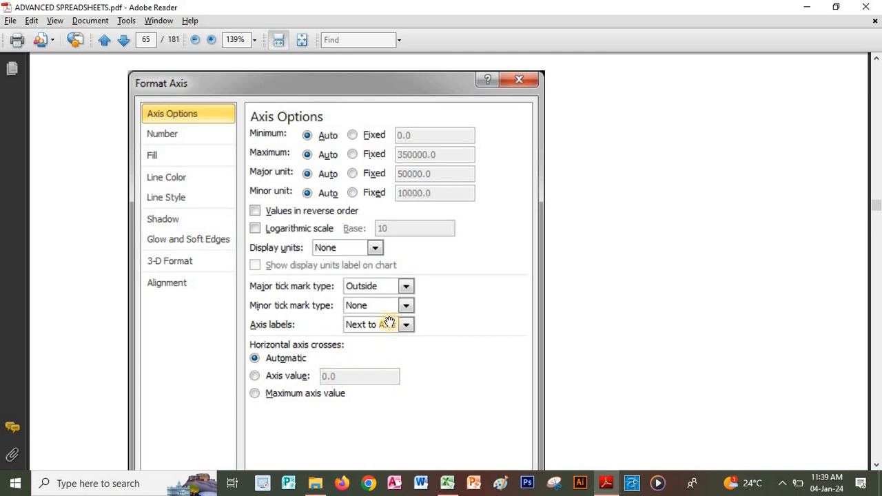
scroll(349, 372, "down", 7)
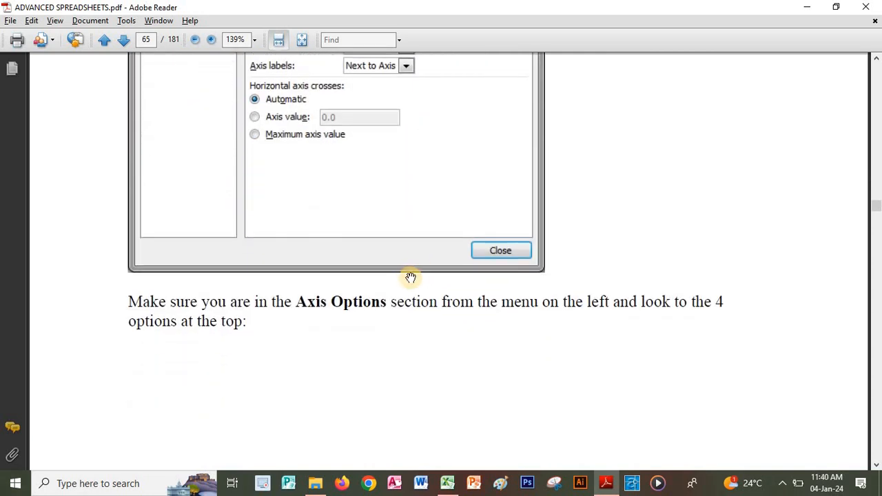
scroll(324, 330, "up", 1)
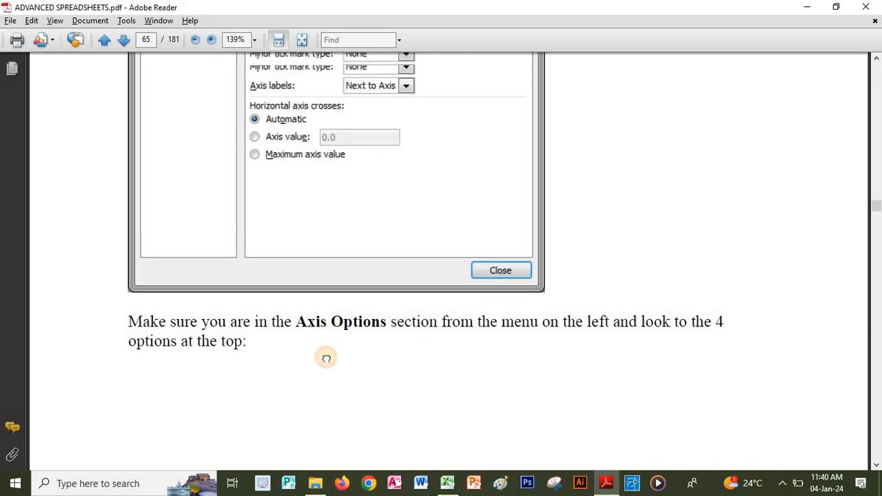
scroll(327, 358, "up", 1)
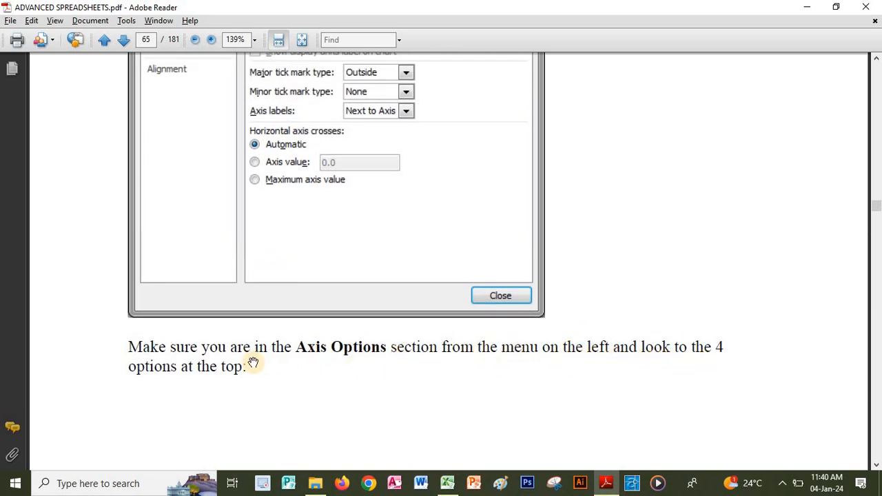
scroll(310, 377, "down", 10)
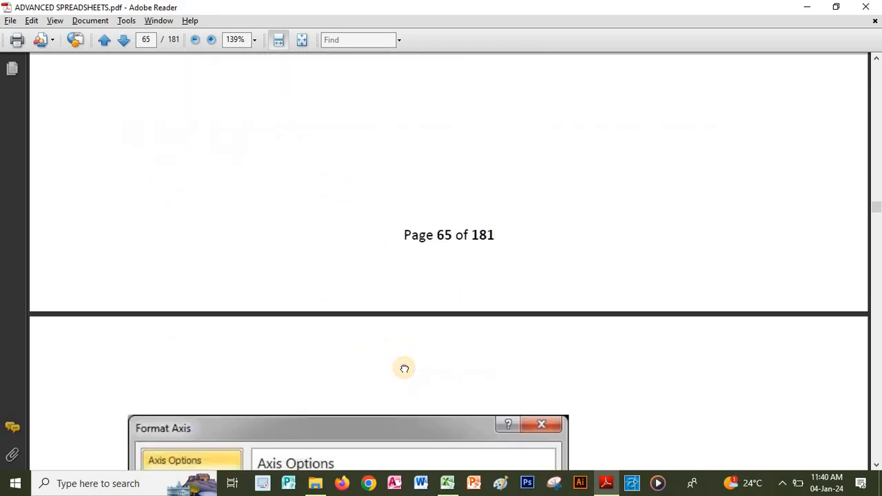
scroll(404, 369, "down", 10)
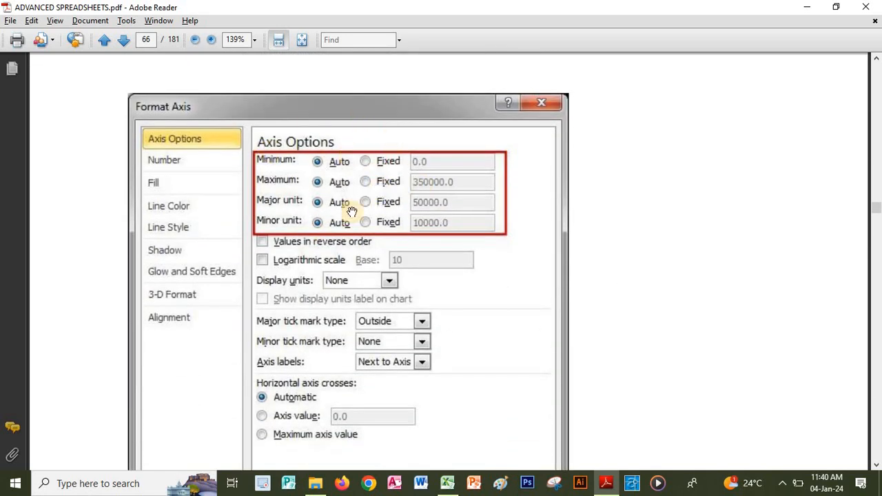
Step: Compare Excel's Format Axis settings with the PDF, and read the Minimum, Maximum, Major unit and Minor unit explanations through to Change the Horizontal Axis
key("alt+Tab")
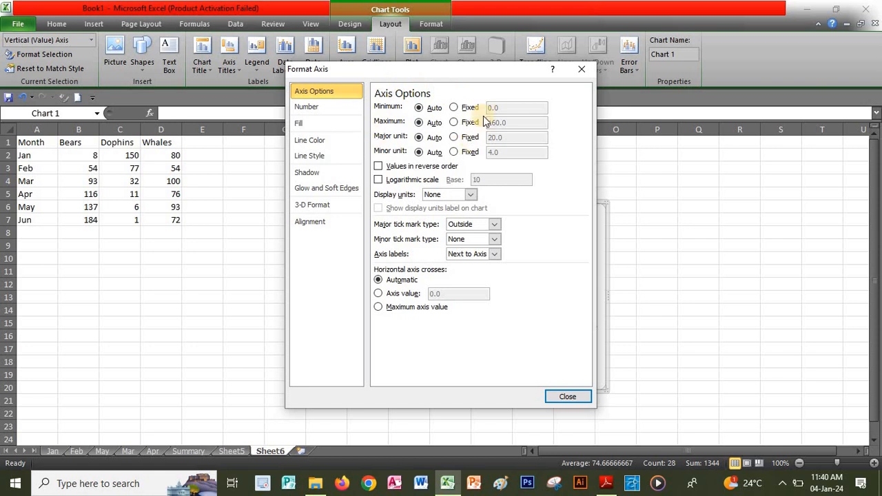
key("alt+Tab")
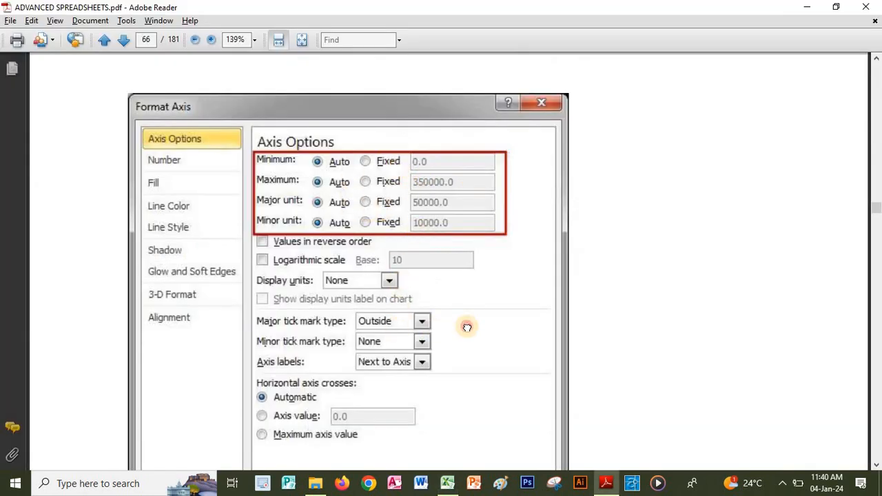
left_click_drag(466, 327, 469, 241)
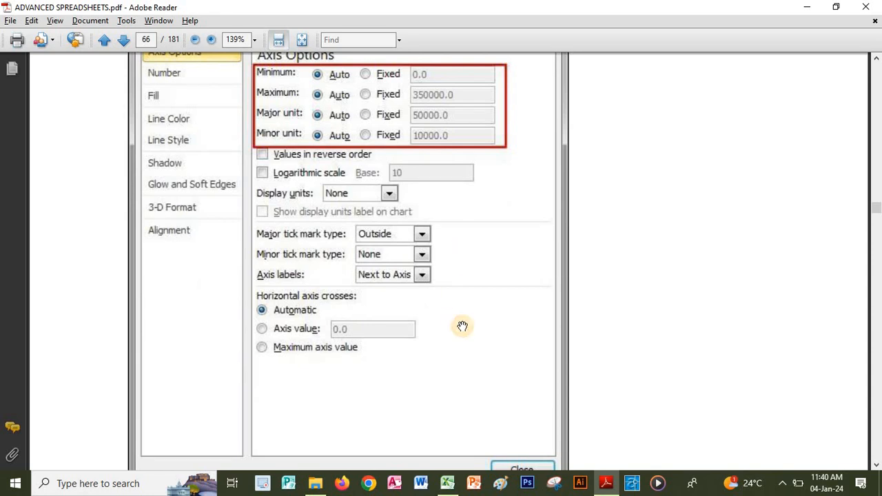
key("alt+Tab")
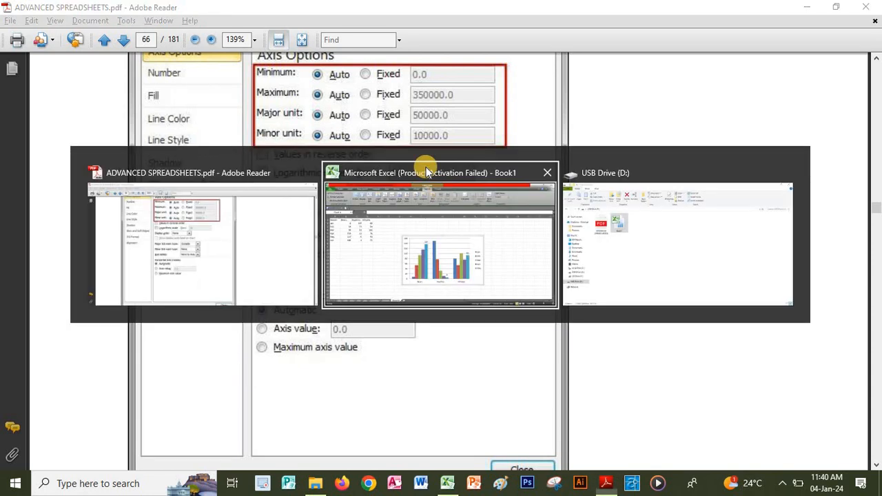
key("alt+Tab")
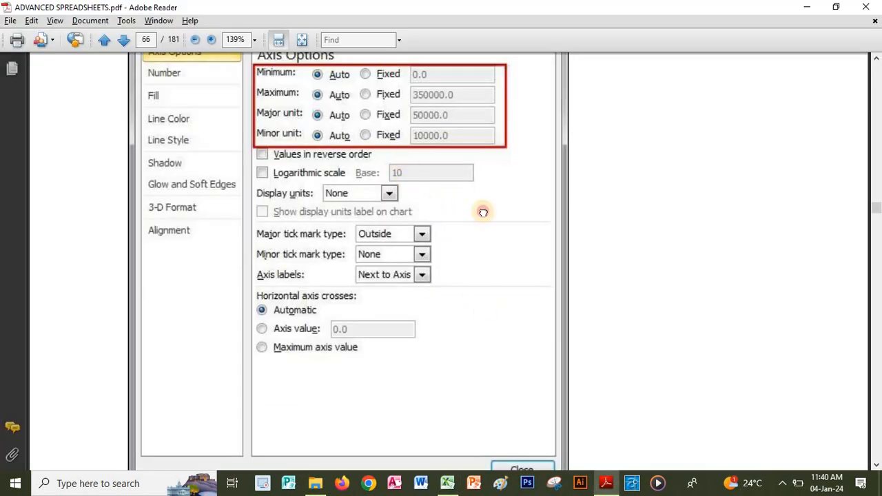
scroll(482, 211, "down", 10)
scroll(390, 198, "down", 1)
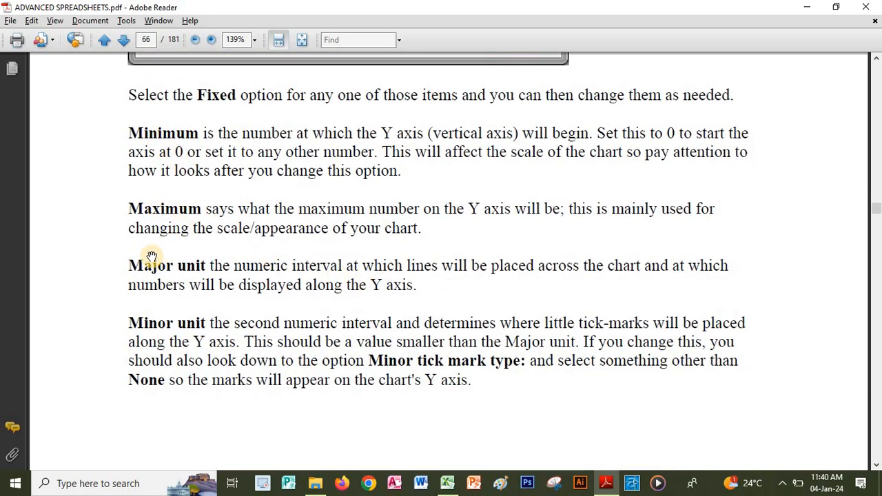
scroll(488, 352, "down", 17)
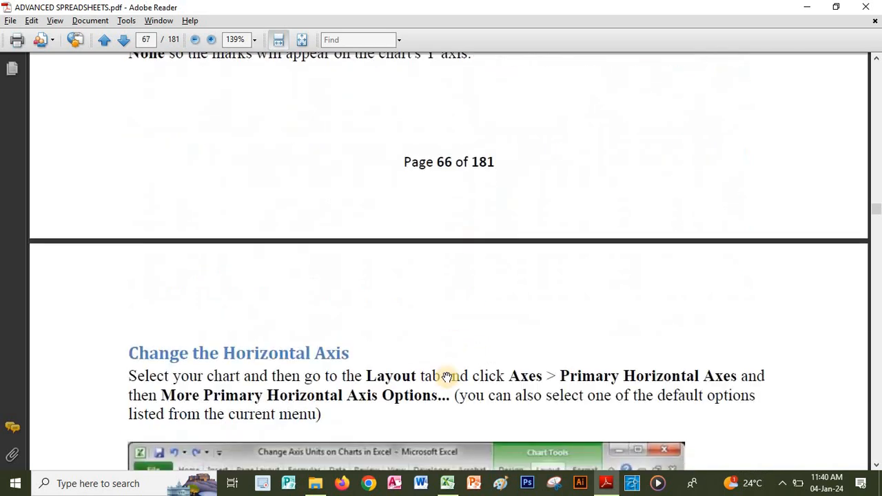
scroll(390, 238, "down", 2)
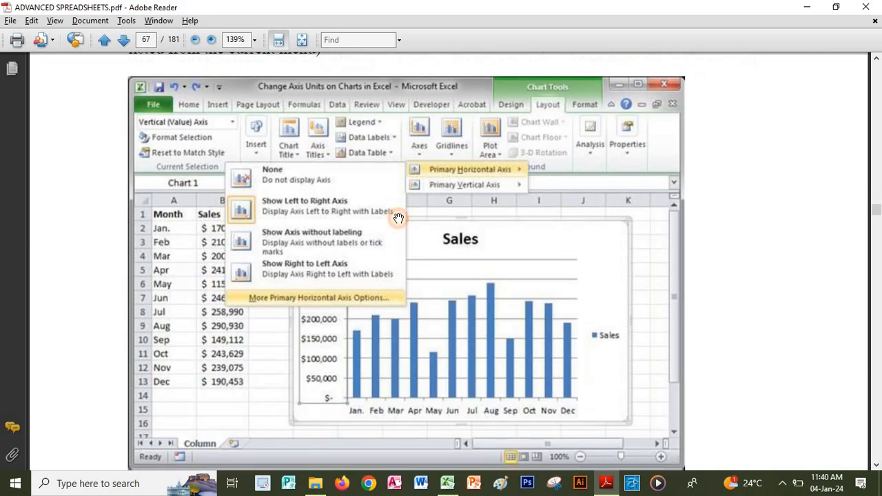
Step: In Excel, make the vertical axis minimum 0.0 and maximum 160.0 fixed, with a fixed major unit of 10, keeping the dialog clear of the chart
key("alt+Tab")
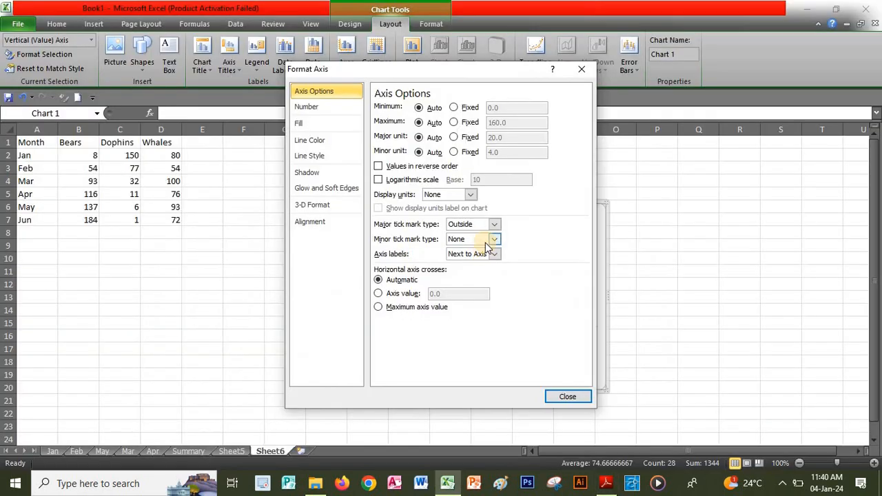
left_click(455, 108)
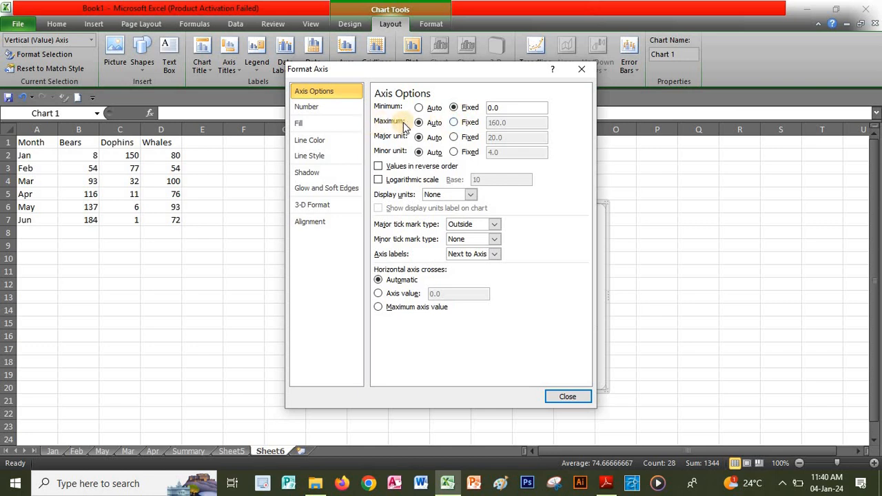
left_click(453, 122)
left_click_drag(488, 84, 656, 95)
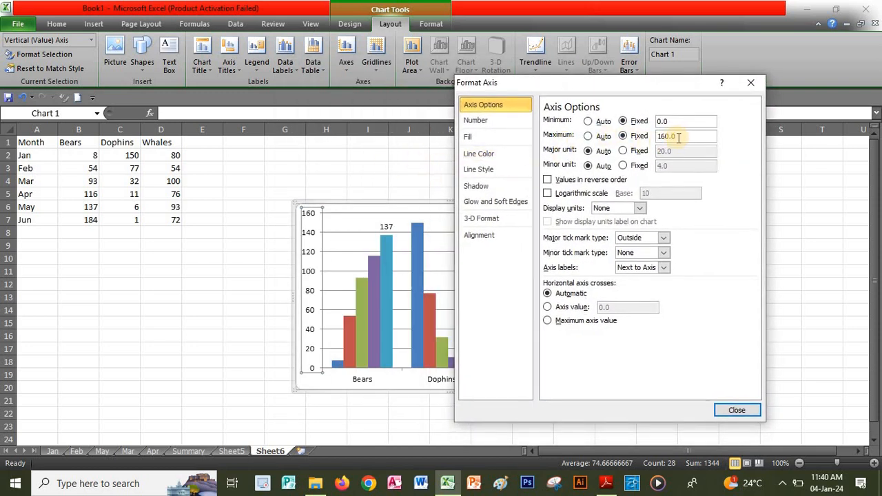
key("Return")
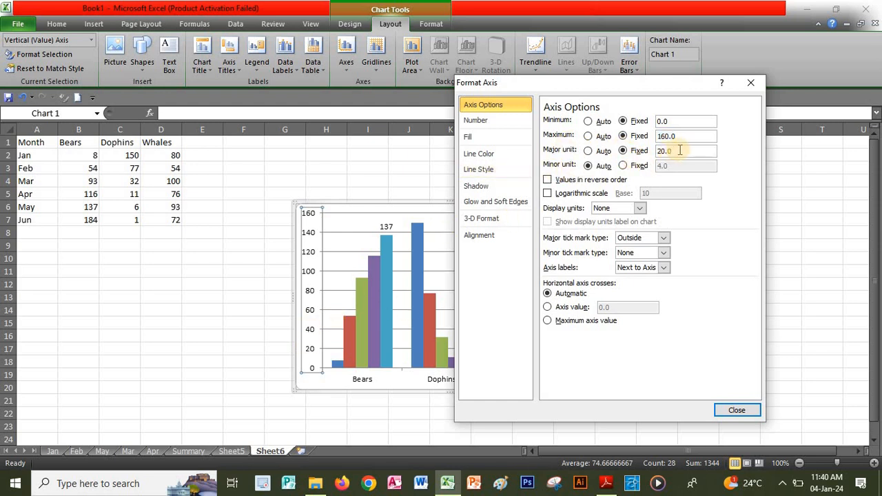
key("Return")
type("10")
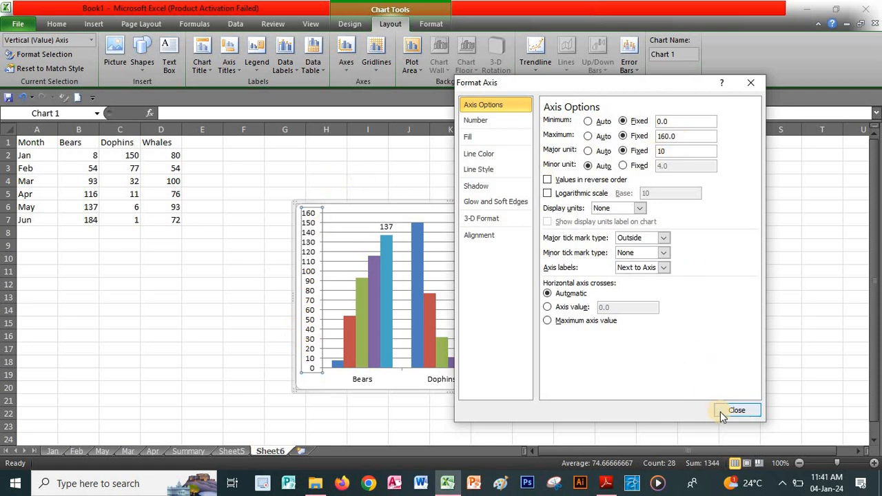
Step: Switch to the PDF and look back from the Primary Horizontal Axis picture on page 67 to the Wildlife Population chart on page 62
key("alt+Tab")
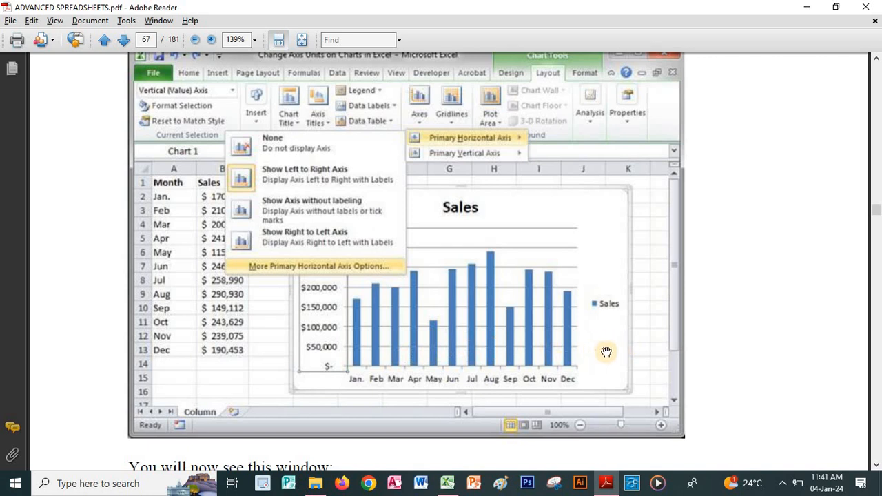
scroll(650, 351, "down", 4)
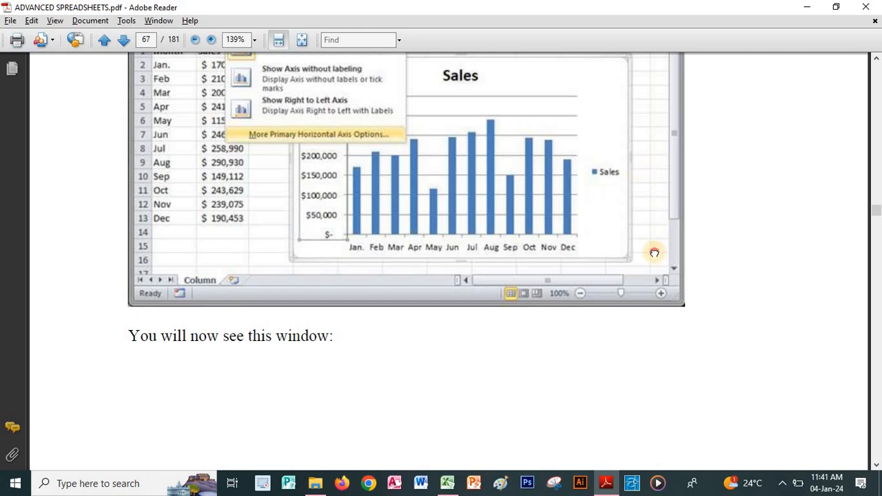
scroll(654, 253, "up", 7)
scroll(630, 310, "down", 5)
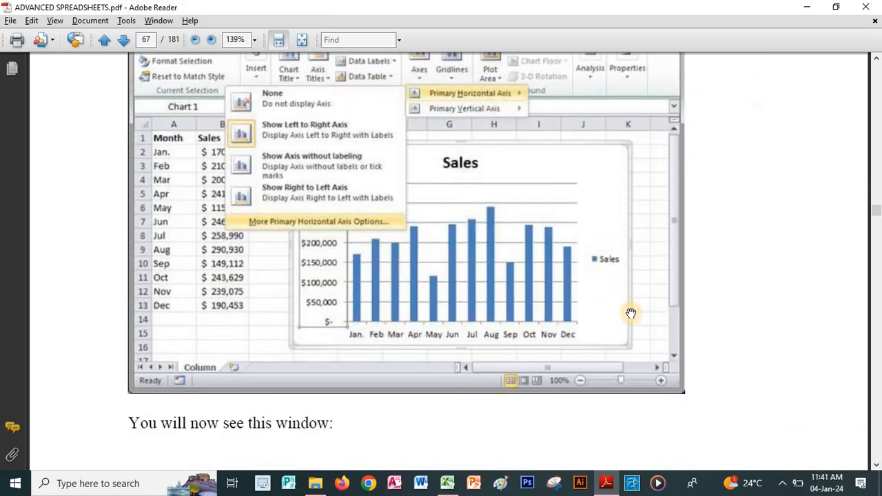
scroll(634, 423, "up", 3)
scroll(485, 317, "up", 20)
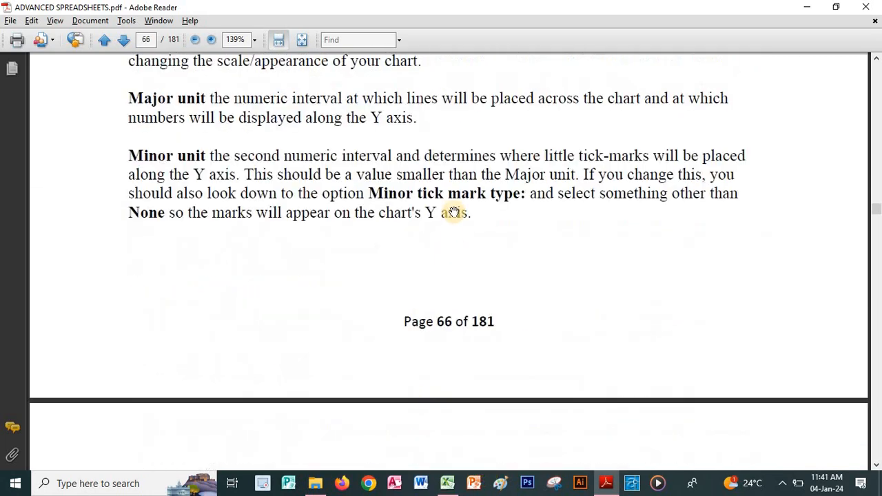
scroll(433, 344, "up", 20)
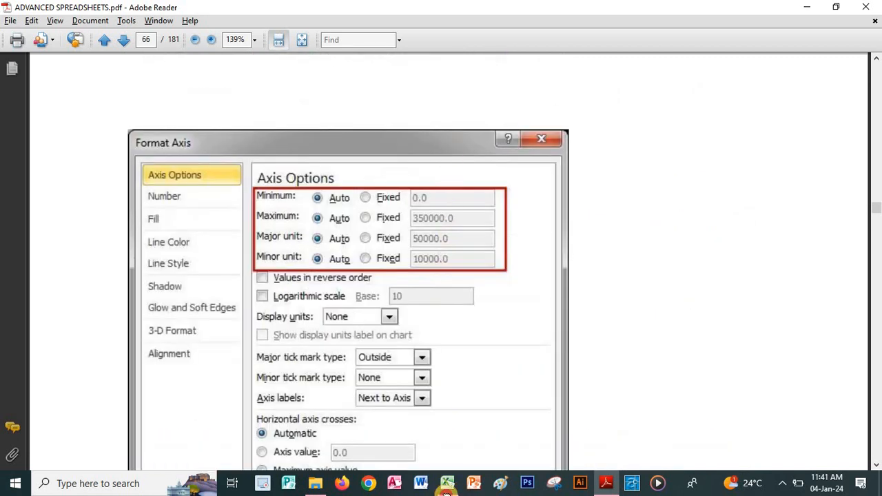
scroll(451, 326, "up", 20)
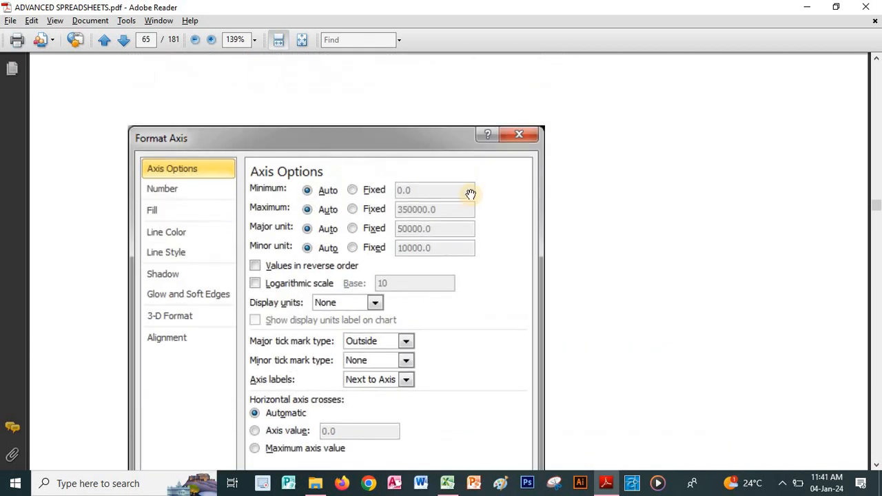
scroll(470, 466, "up", 15)
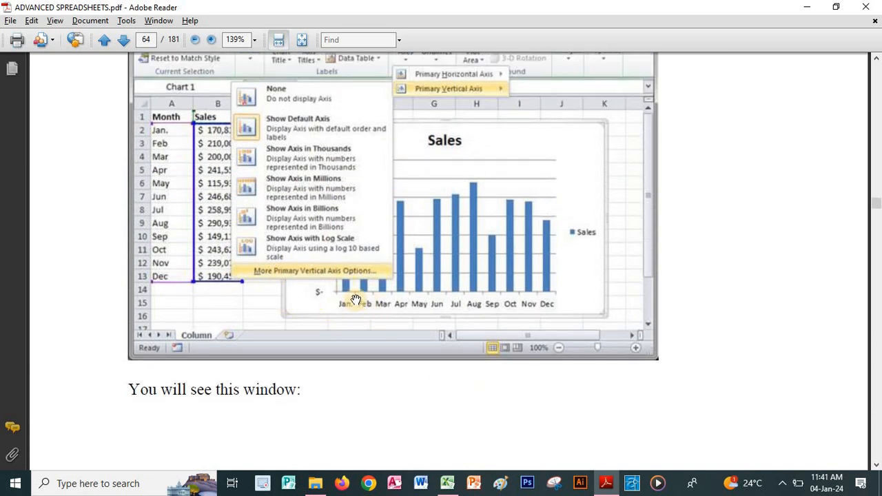
scroll(355, 300, "up", 20)
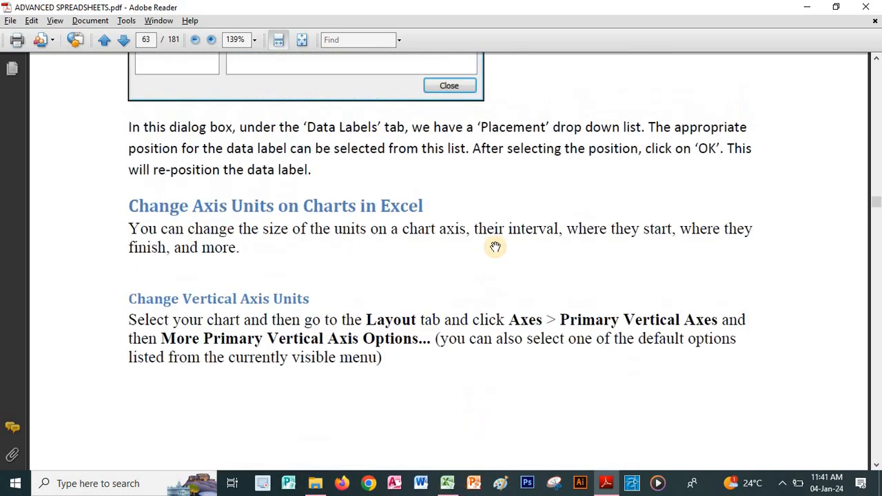
scroll(495, 247, "up", 20)
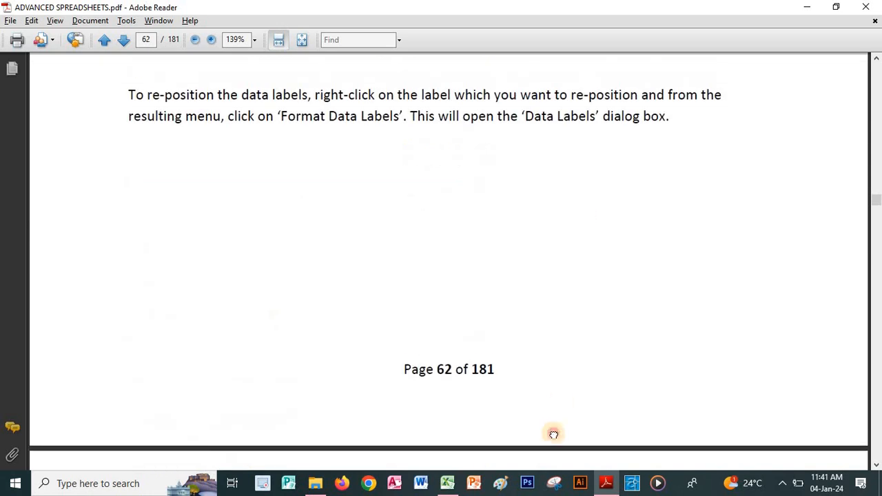
scroll(553, 434, "up", 10)
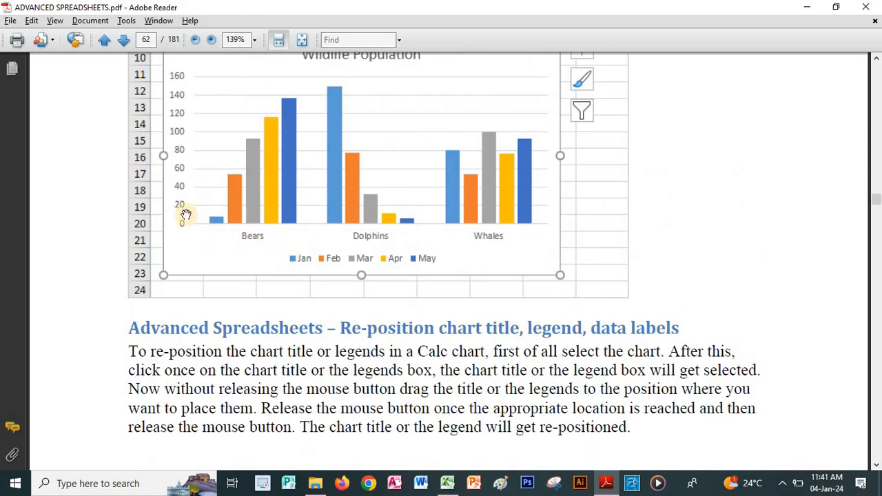
Step: Review PDF pages 62 to 65, examining the Format Axis picture on page 65 and the Primary Vertical Axis menu picture on page 64
scroll(508, 301, "down", 10)
scroll(541, 299, "down", 12)
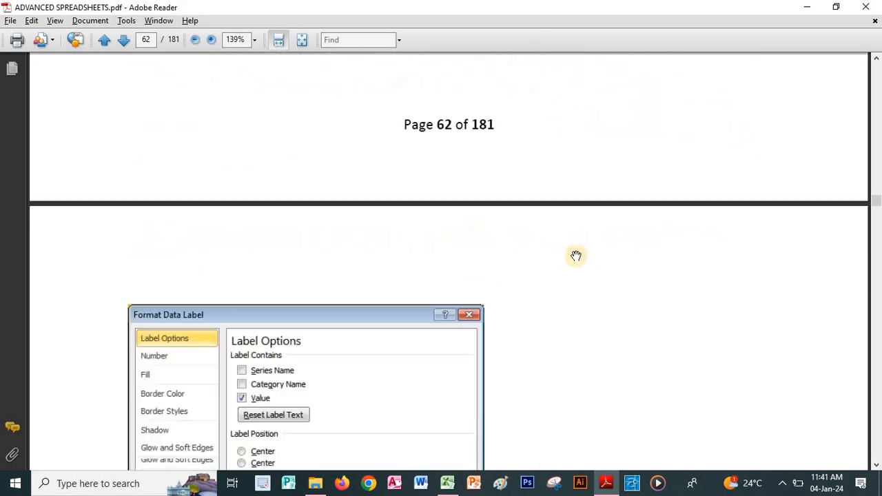
scroll(569, 190, "down", 15)
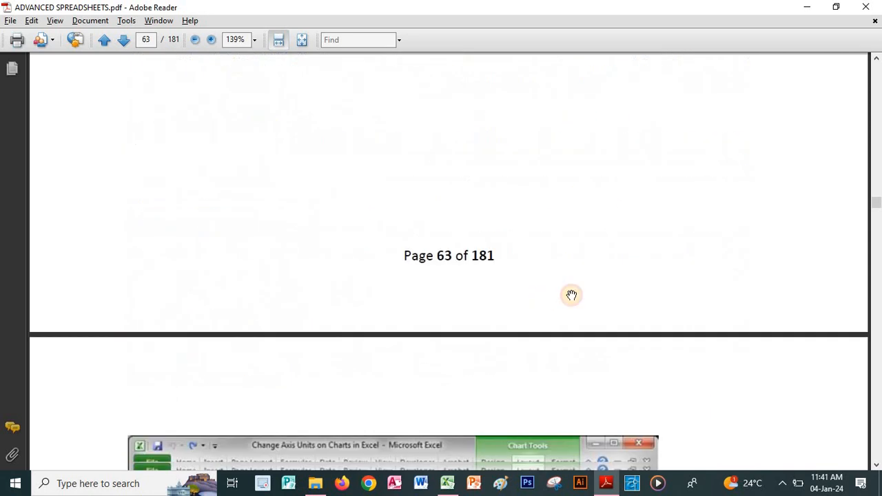
scroll(536, 266, "down", 2)
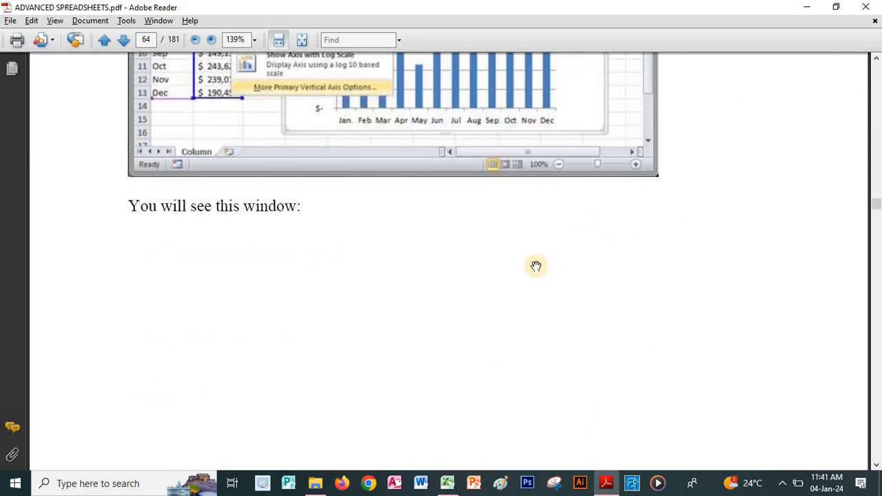
scroll(544, 283, "down", 20)
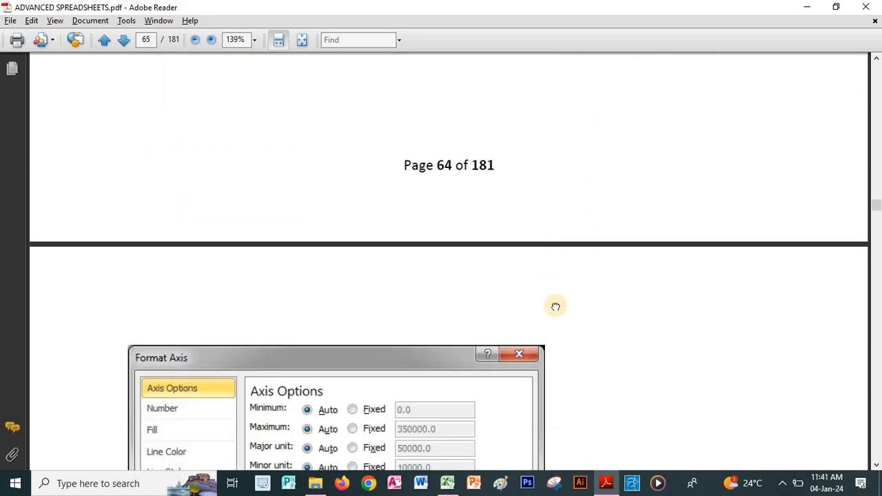
scroll(563, 207, "down", 9)
scroll(378, 176, "up", 6)
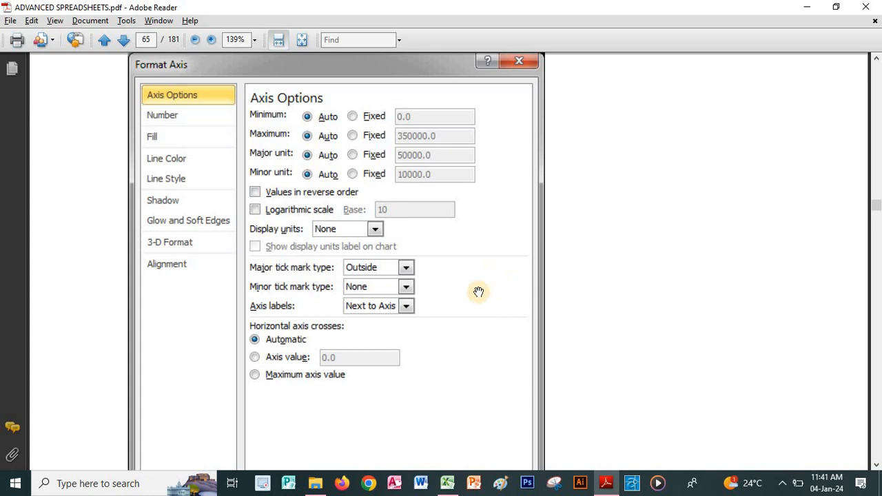
scroll(459, 282, "down", 8)
scroll(462, 273, "down", 7)
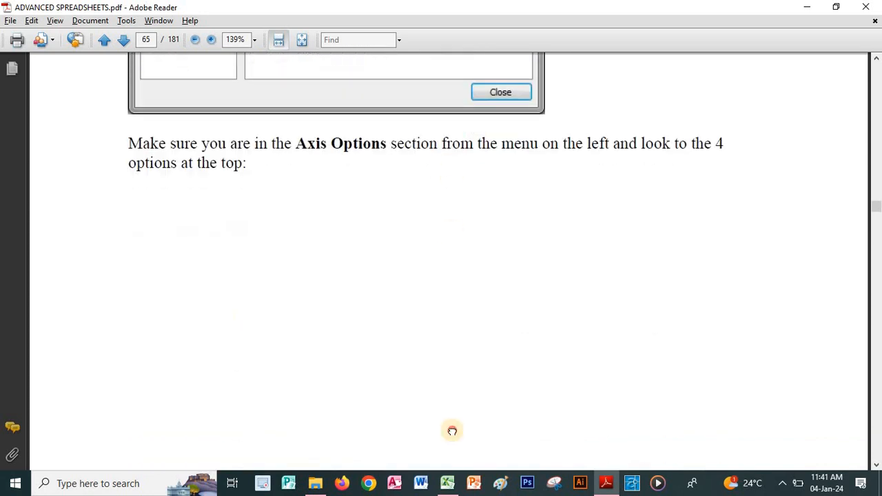
scroll(454, 358, "up", 17)
scroll(459, 374, "up", 15)
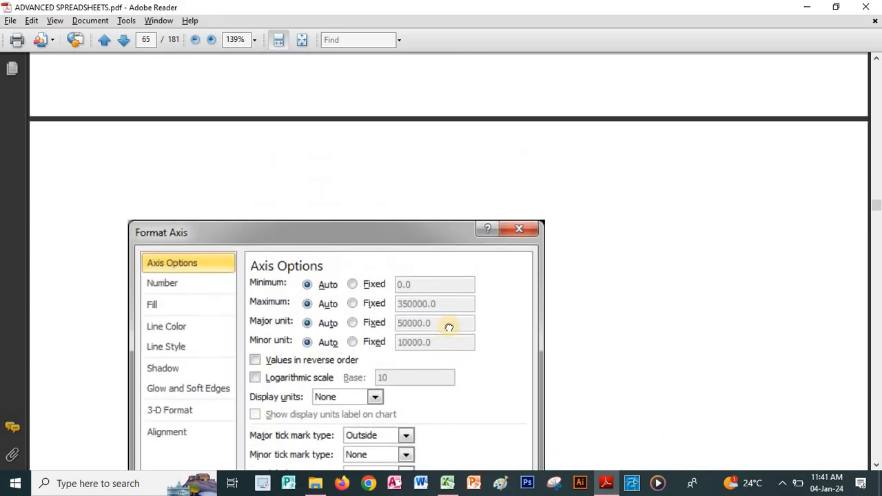
scroll(477, 313, "up", 6)
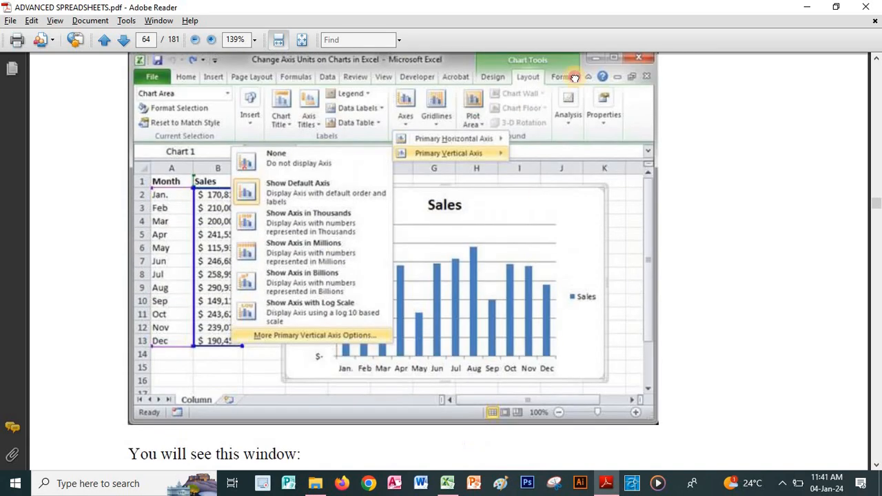
Step: Reread the four highlighted Axis Options and their explanations on page 66, continuing to the Primary Horizontal Axis picture on page 67
scroll(595, 64, "down", 20)
scroll(359, 152, "down", 5)
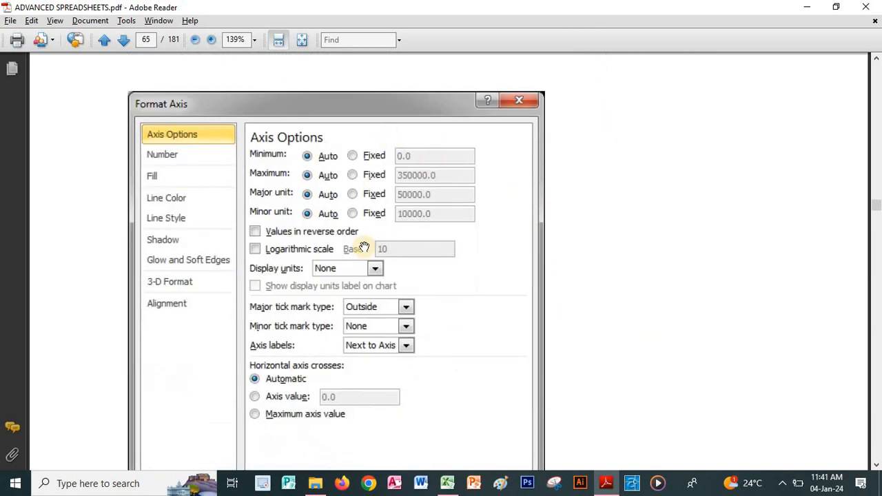
scroll(483, 317, "down", 20)
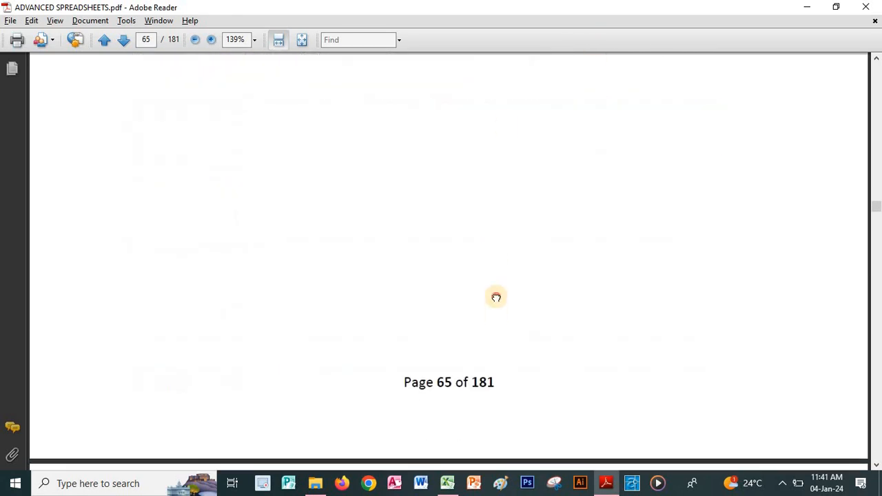
scroll(499, 288, "down", 10)
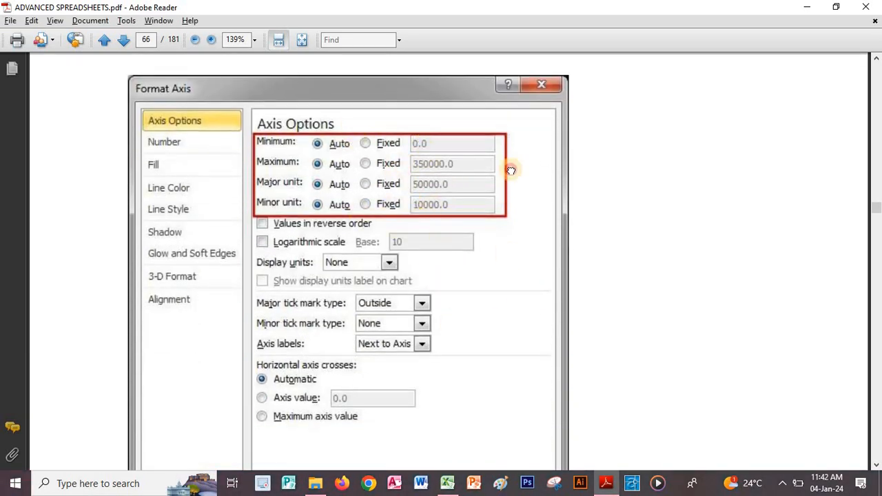
scroll(507, 172, "down", 15)
scroll(501, 220, "down", 5)
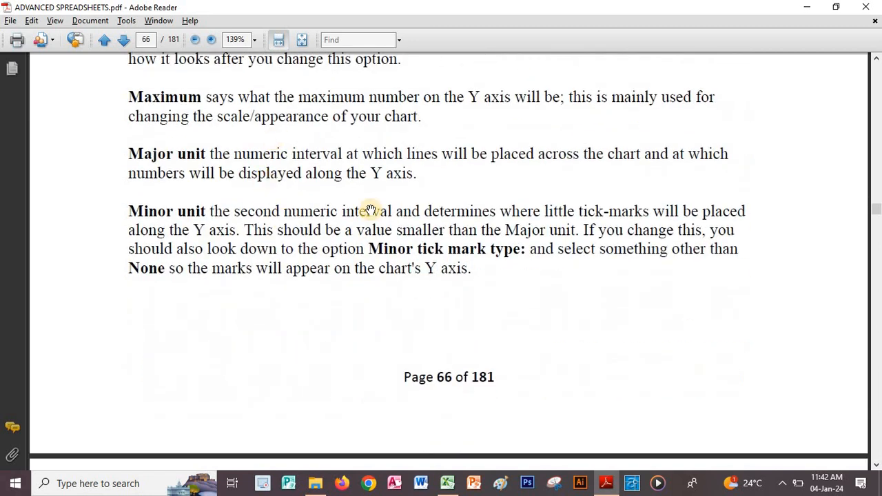
scroll(161, 158, "up", 4)
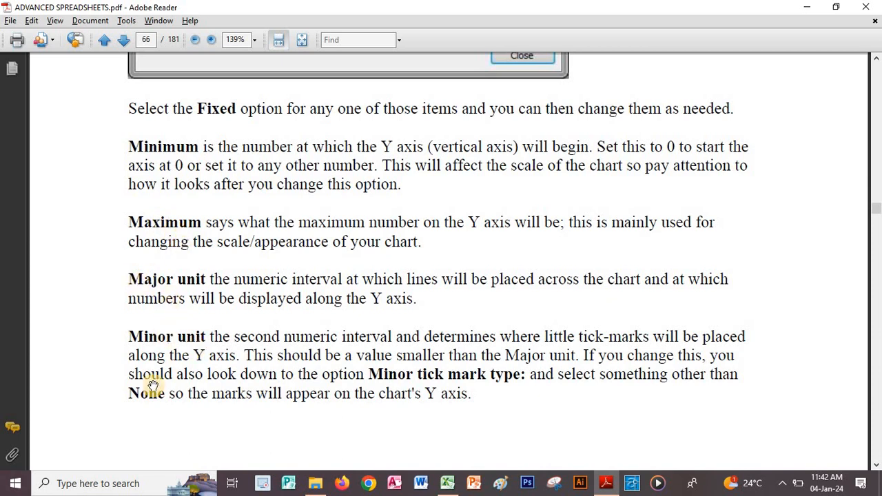
scroll(455, 262, "down", 9)
scroll(451, 274, "down", 20)
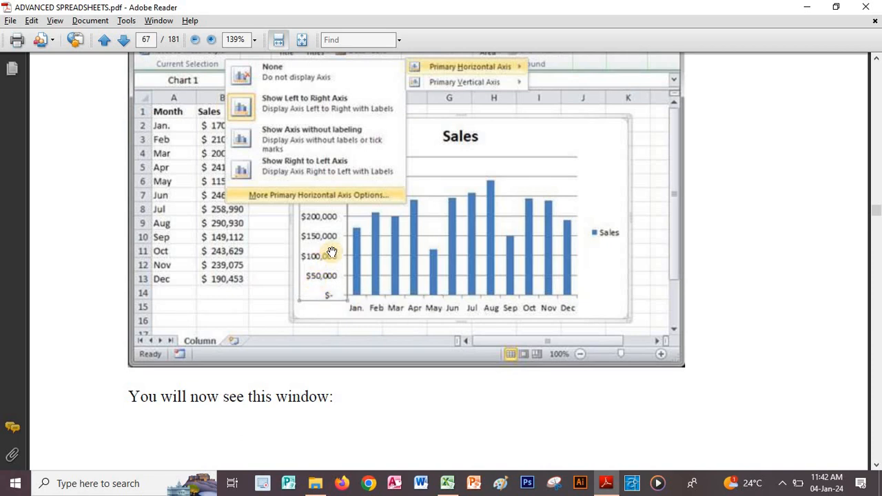
scroll(421, 303, "down", 2)
Step: Switch to Excel and set the vertical axis's fixed major unit to 50, then close the Format Axis settings
key("alt+Tab")
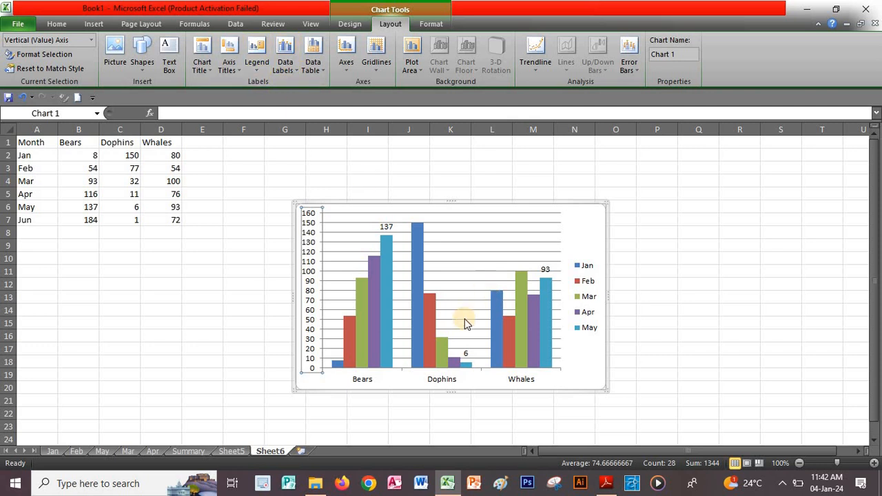
right_click(312, 294)
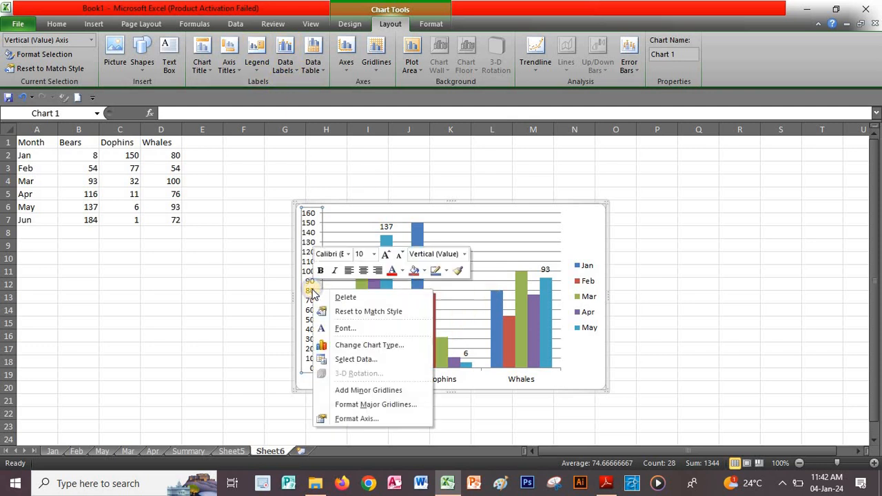
left_click(356, 418)
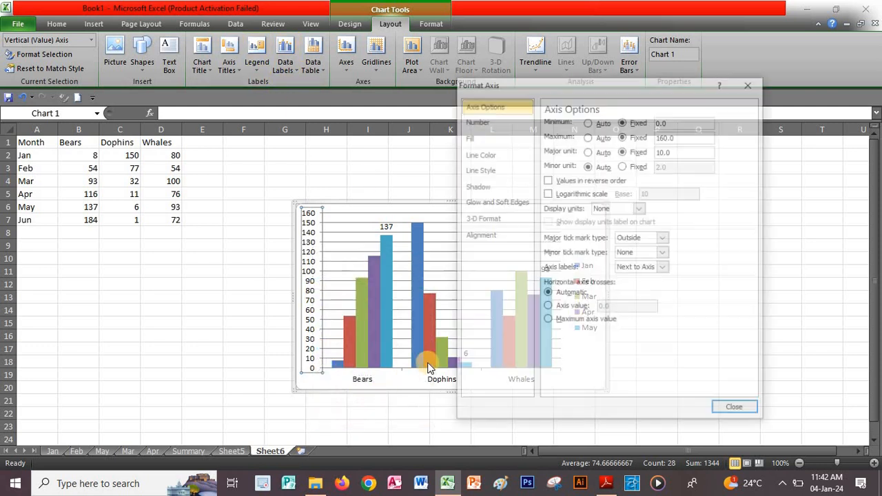
left_click_drag(674, 151, 600, 146)
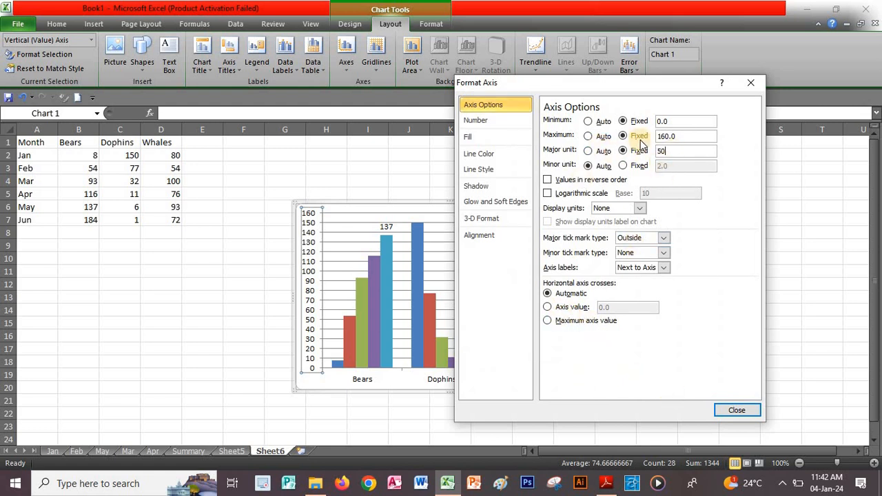
left_click(667, 138)
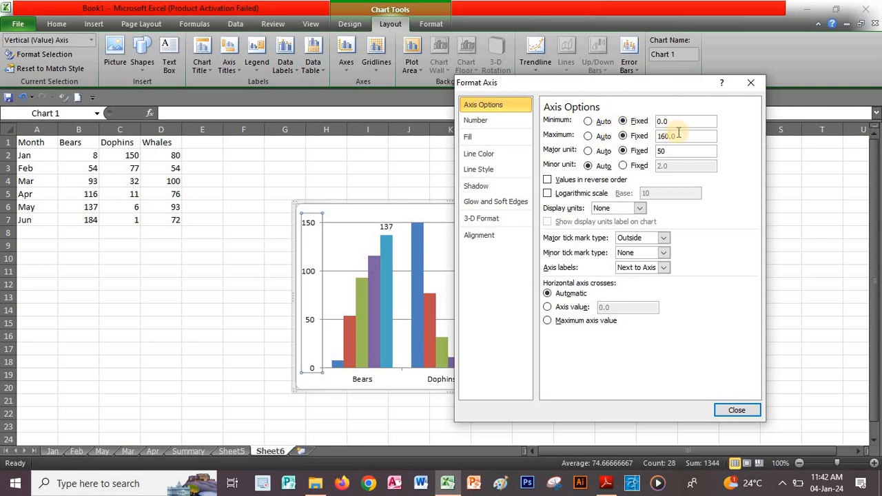
left_click(735, 411)
Step: Switch to the PDF, study the horizontal axis's Format Axis options pictured on page 68, and return to the chart in Excel
left_click(605, 483)
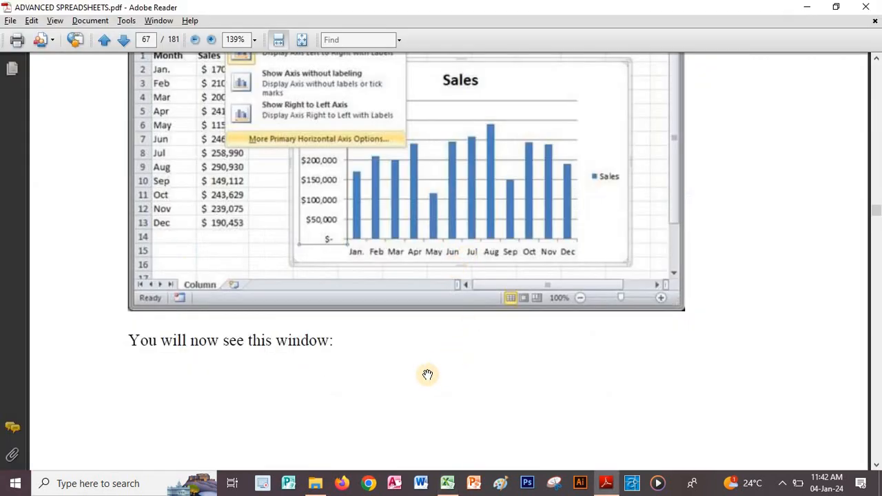
scroll(427, 374, "down", 5)
scroll(388, 166, "down", 8)
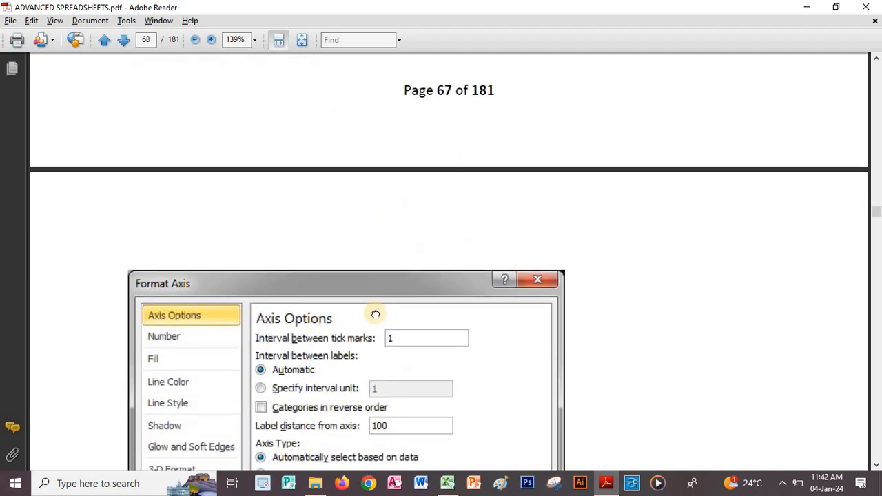
left_click_drag(360, 338, 376, 482)
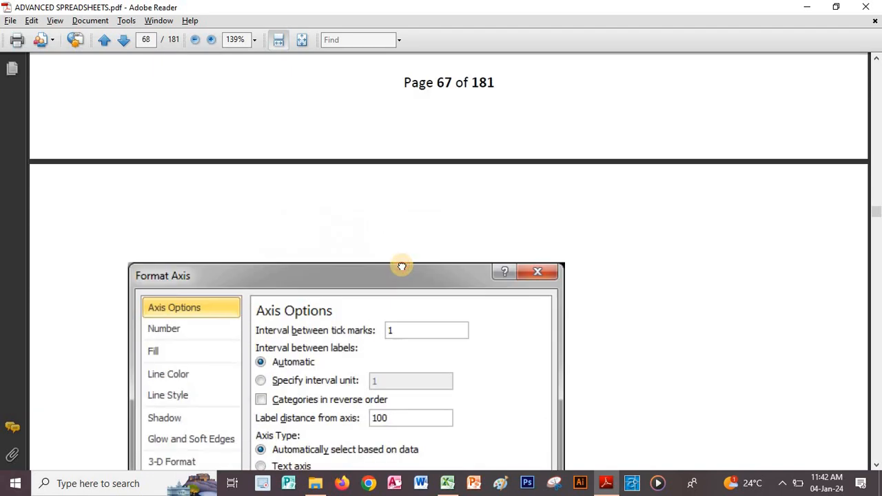
left_click_drag(401, 266, 431, 443)
left_click_drag(438, 242, 448, 191)
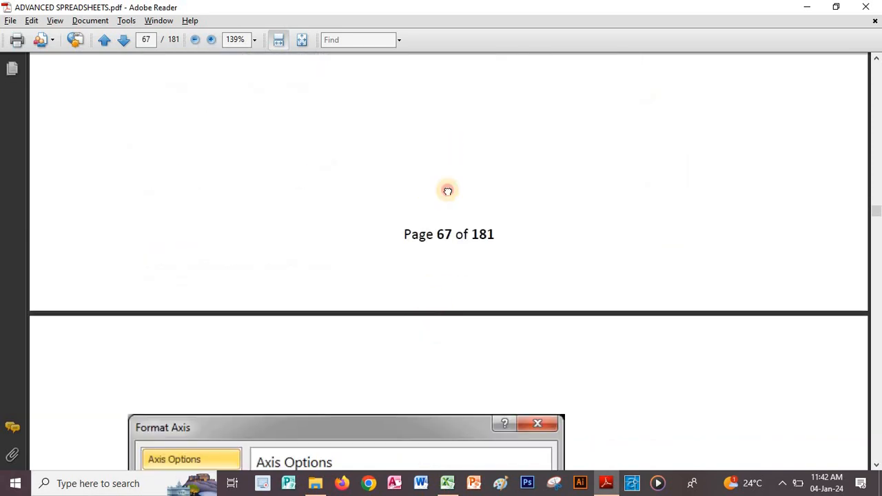
left_click_drag(442, 431, 414, 159)
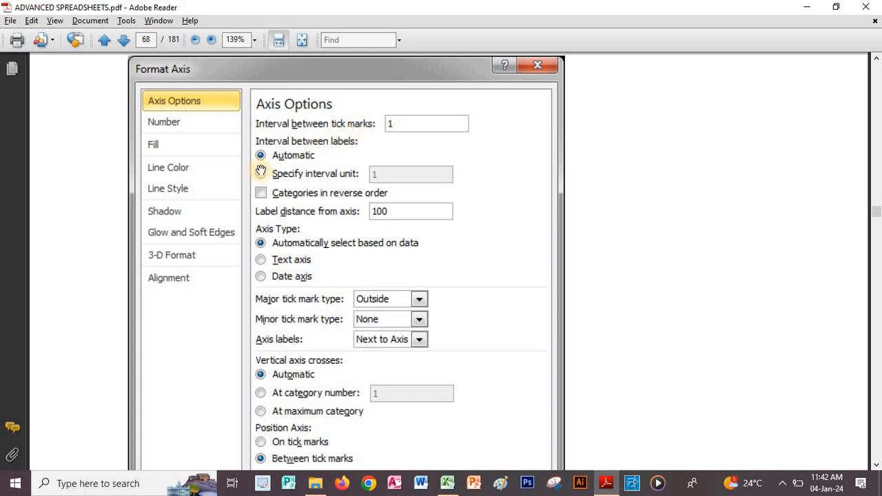
key("alt+Tab")
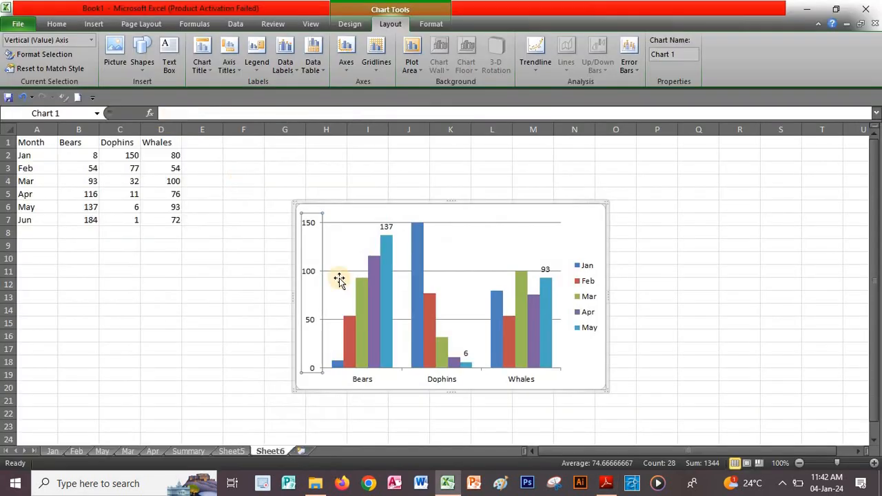
Step: Compare the vertical axis's Format Axis settings in Excel, including the Number category, with the horizontal axis options pictured on page 68 of the PDF
right_click(308, 272)
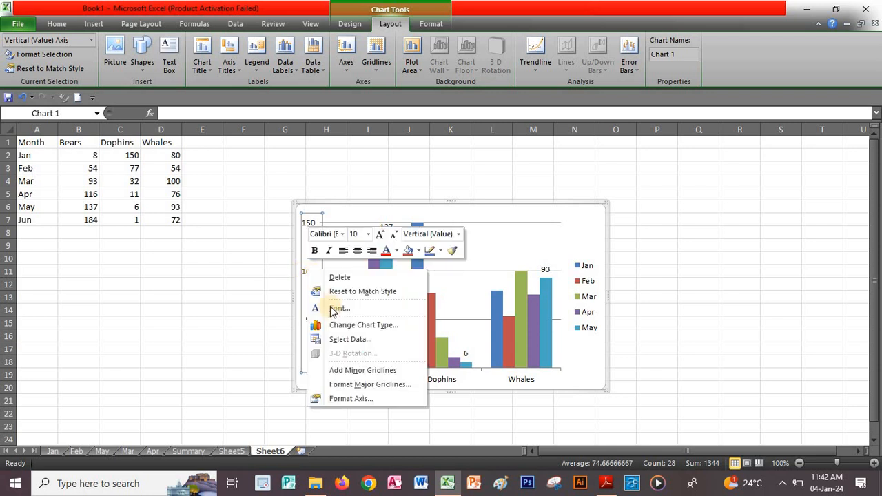
left_click(341, 398)
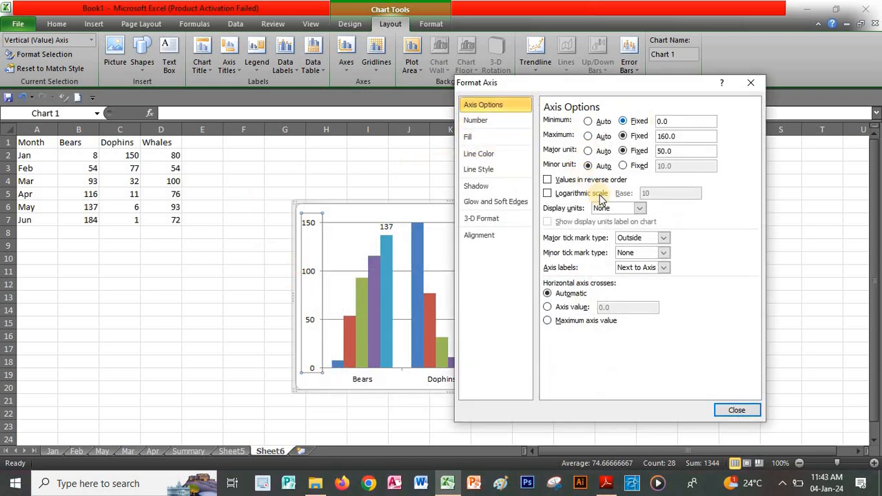
key("alt+Tab")
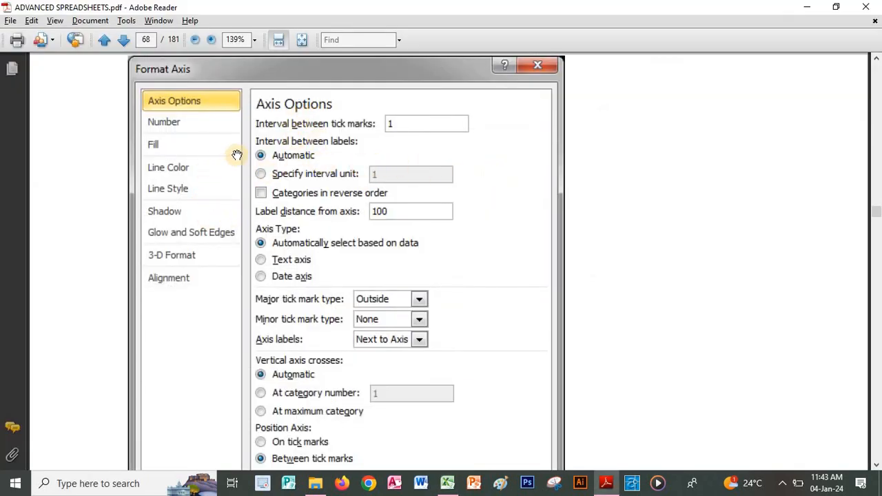
key("alt+Tab")
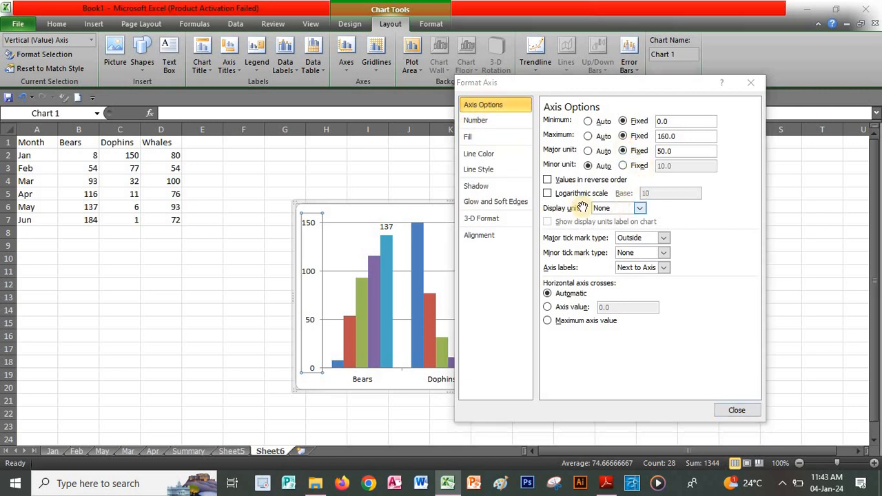
key("alt+Tab")
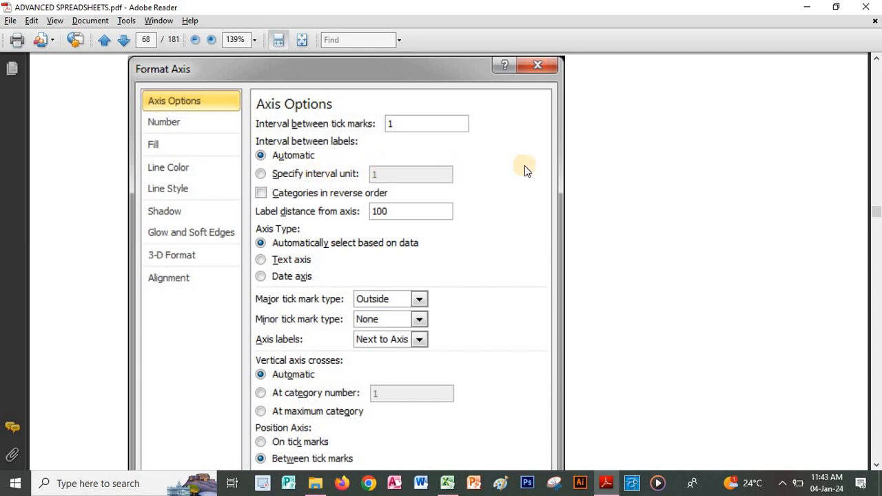
key("alt+Tab")
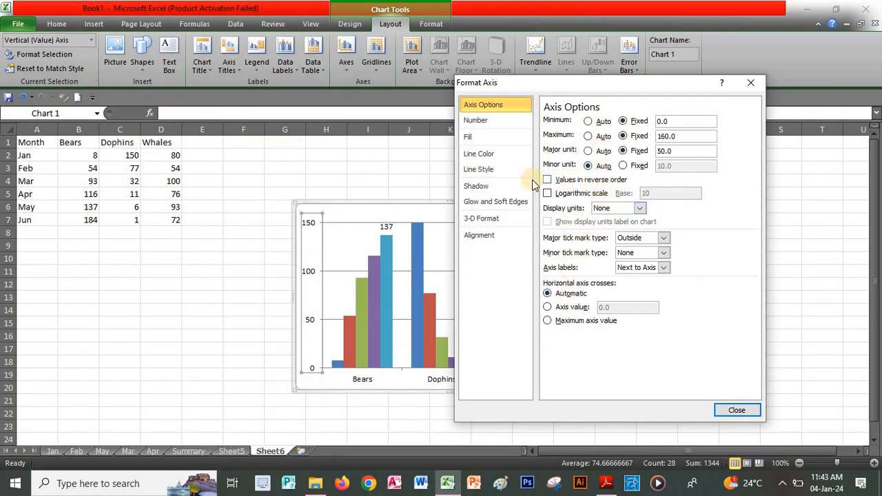
left_click(482, 120)
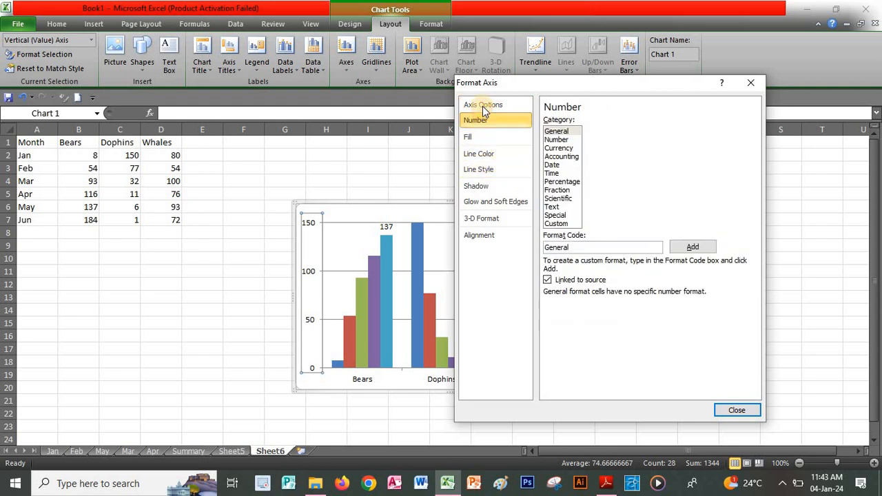
left_click(485, 103)
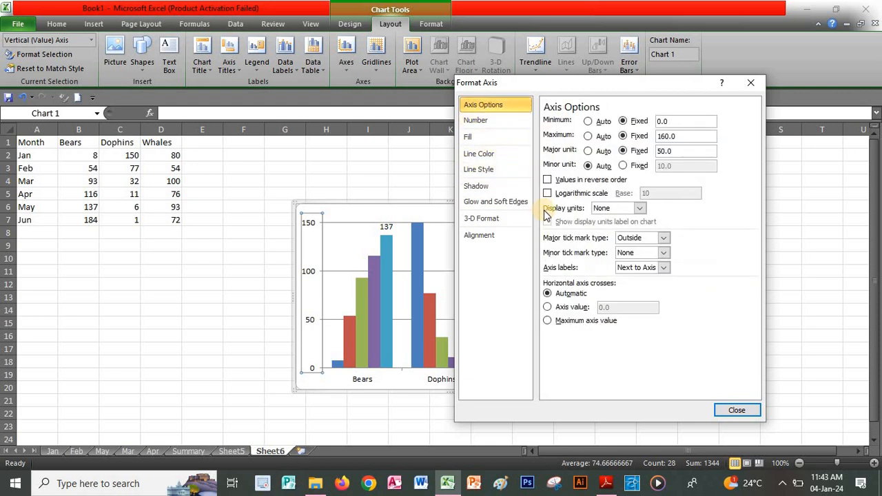
Step: Switch to the PDF guide in Adobe Reader and compare its horizontal axis instructions on pages 67 and 68 with the chart's Format Axis settings
key("alt+Tab")
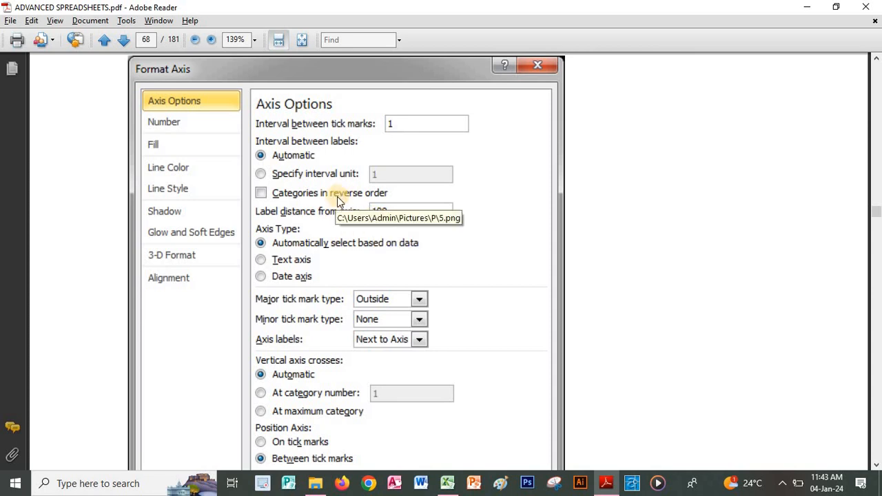
key("alt+Tab")
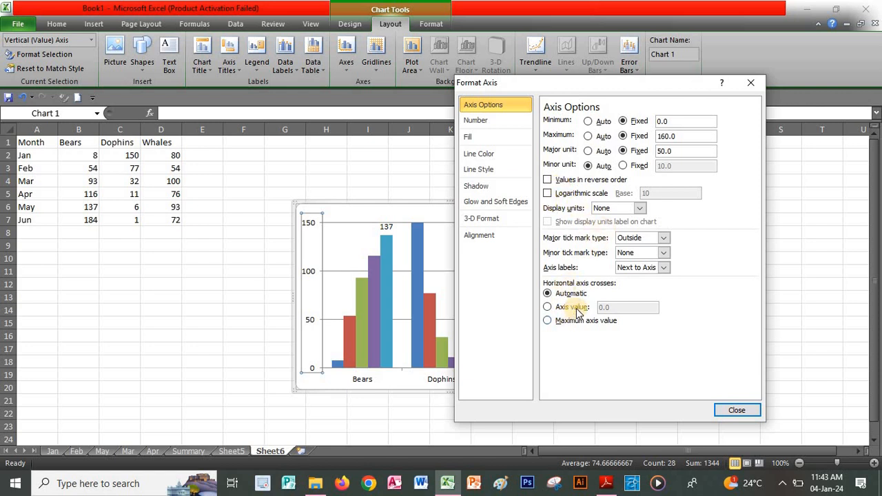
key("alt+Tab")
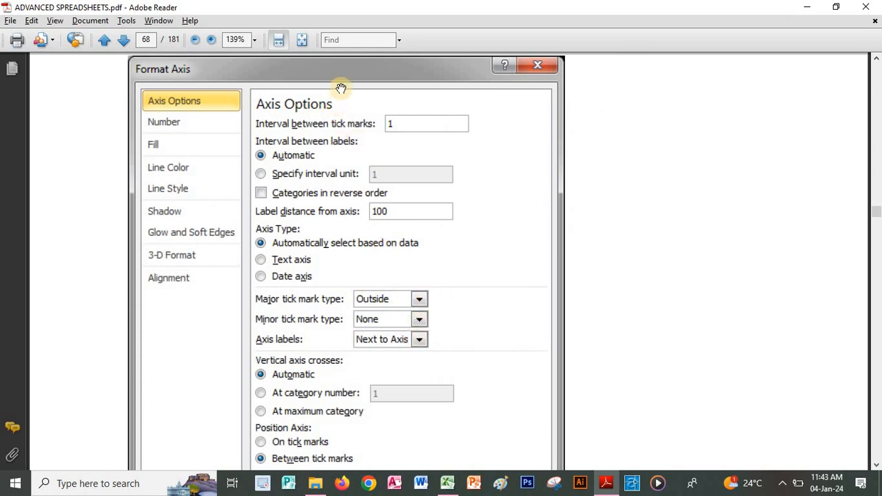
scroll(340, 78, "up", 1)
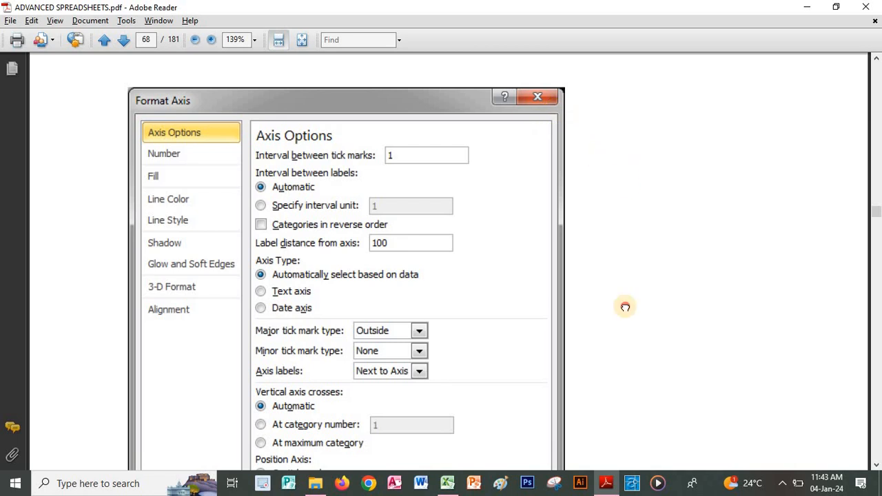
scroll(627, 289, "up", 5)
scroll(630, 275, "up", 10)
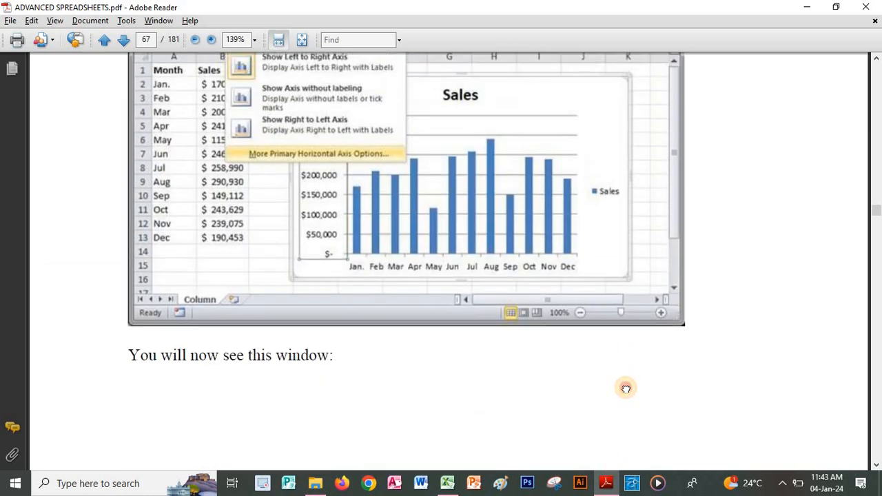
scroll(604, 368, "up", 3)
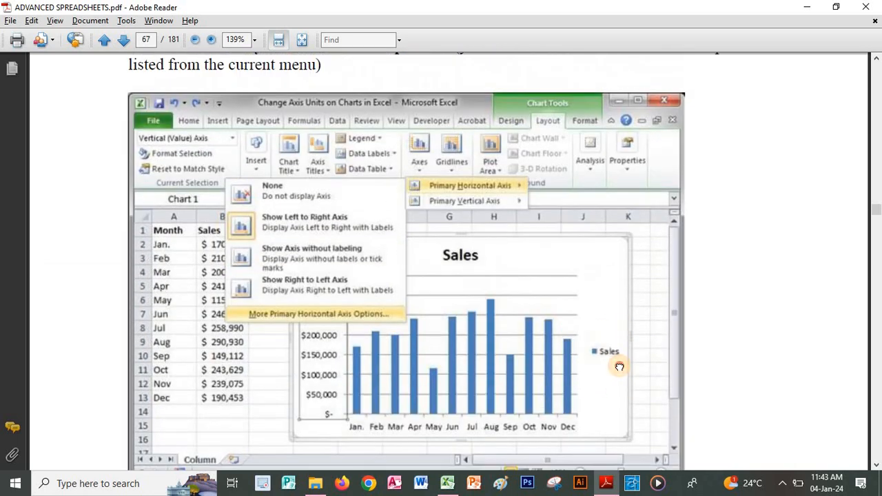
scroll(619, 367, "down", 6)
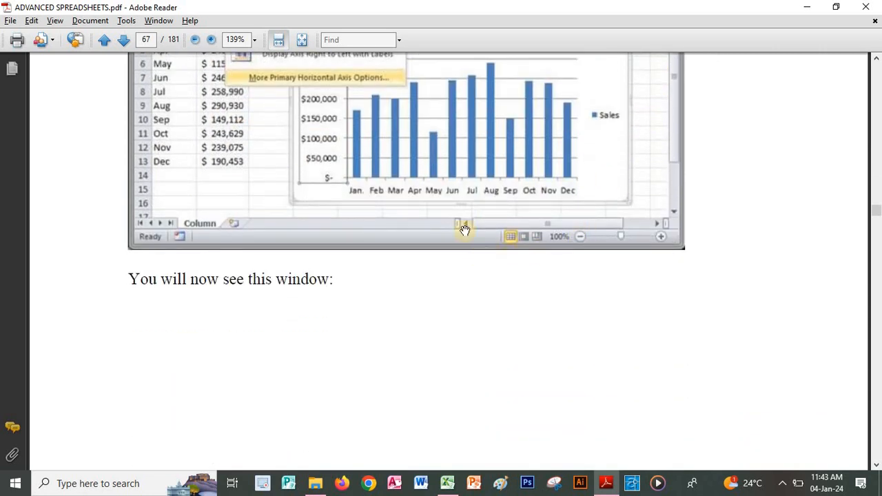
Step: Return to Excel, close the axis formatting settings and add a rotated primary vertical axis title to the chart with automatic fill
key("alt+Tab")
left_click(737, 411)
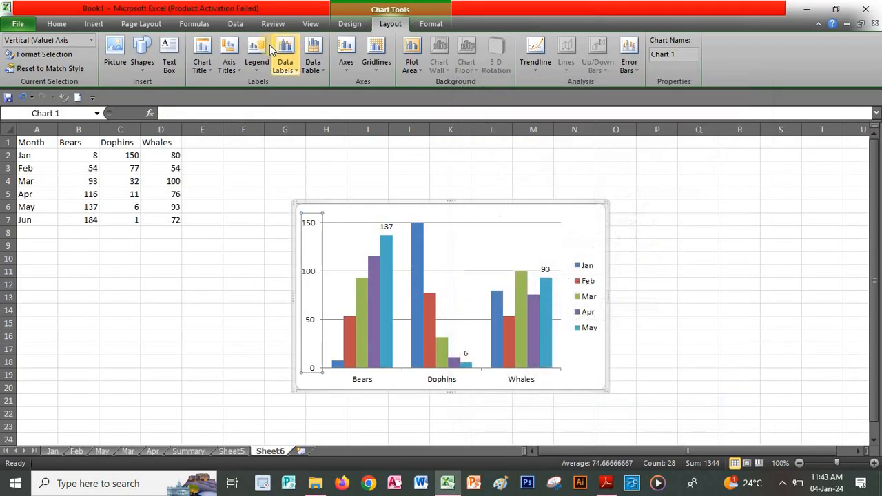
left_click(242, 72)
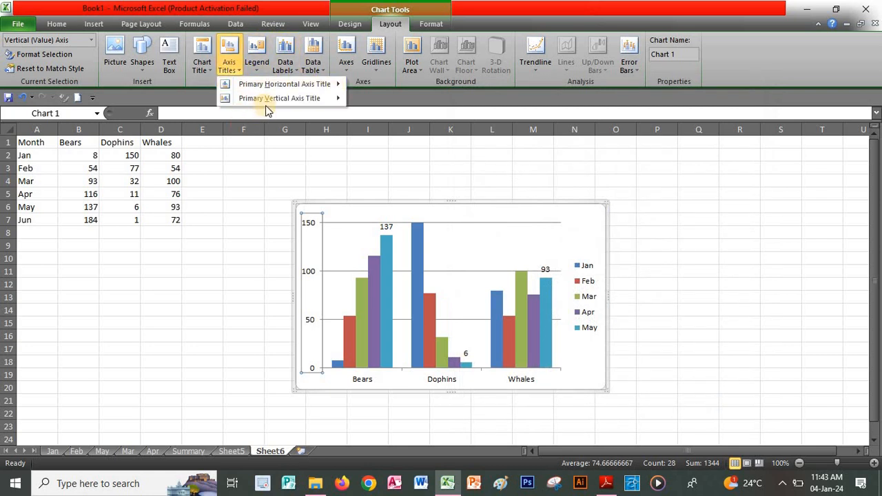
mouse_move(269, 102)
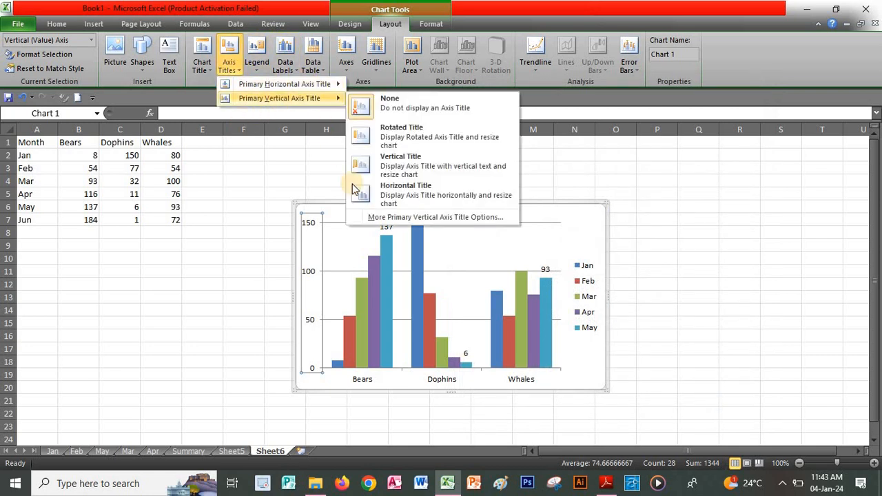
left_click(381, 217)
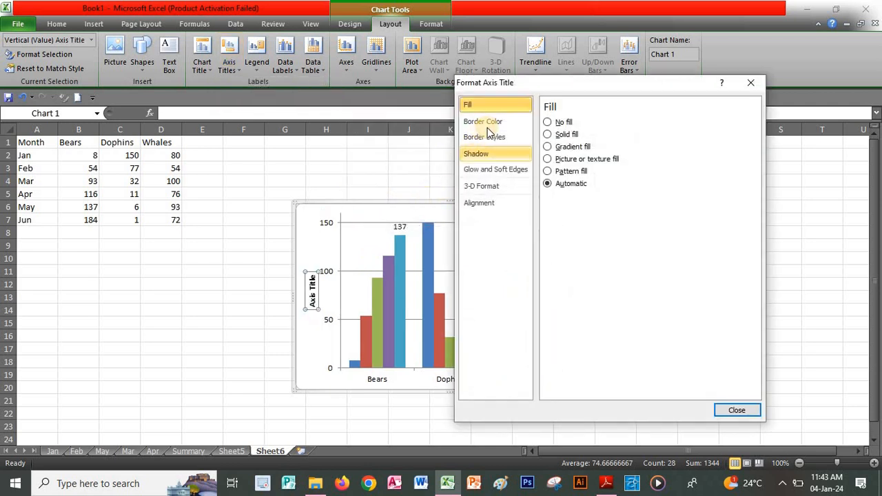
left_click(745, 85)
Step: Add a primary horizontal axis title below the chart's category axis, keeping its default formatting
left_click(234, 70)
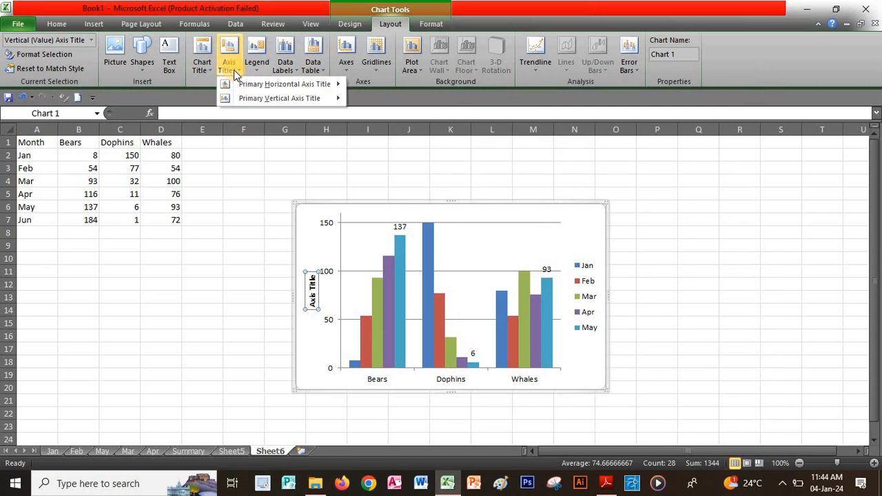
mouse_move(272, 86)
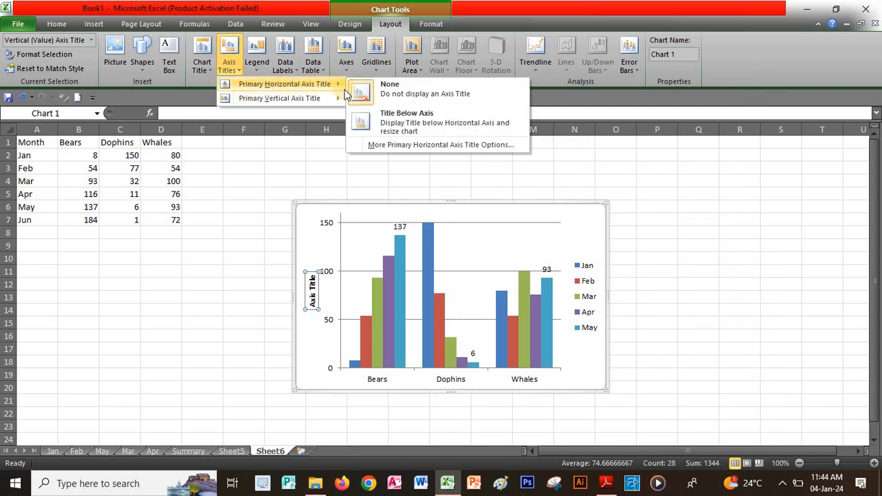
left_click(391, 144)
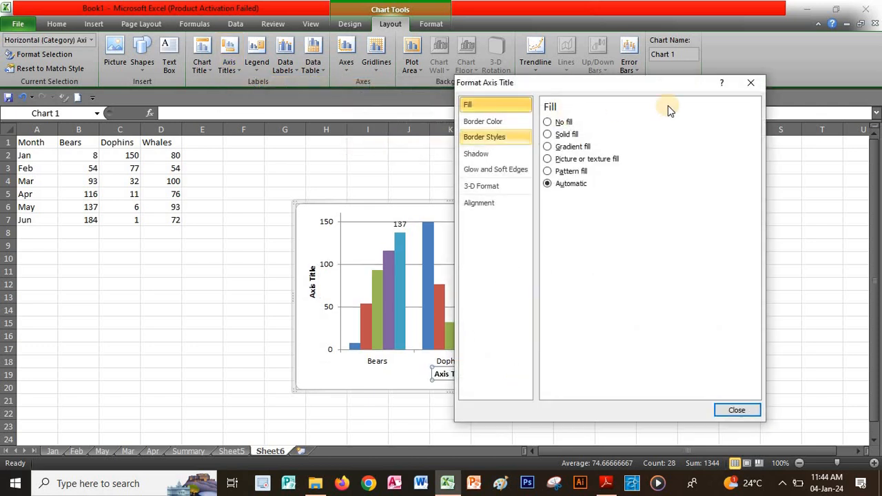
left_click(750, 83)
Step: Consult the axis menu illustration on page 67 of the PDF guide, and open the Excel chart's primary vertical axis formatting options
key("alt+Tab")
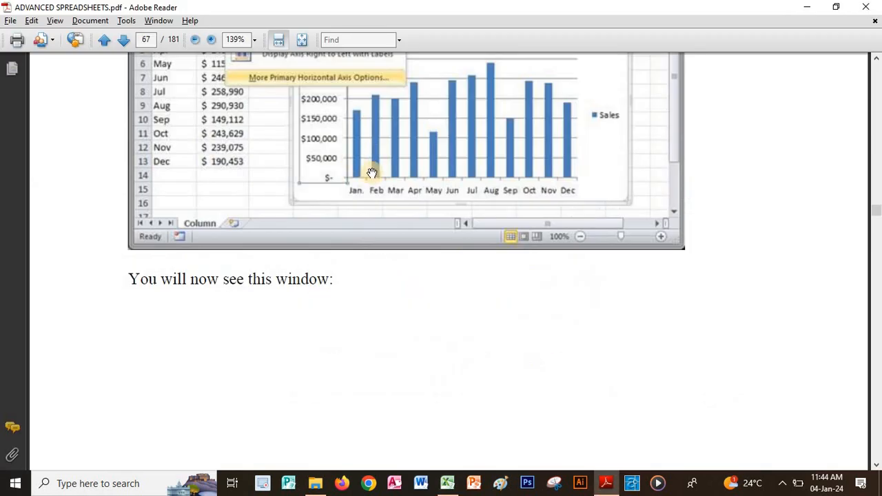
scroll(419, 333, "up", 5)
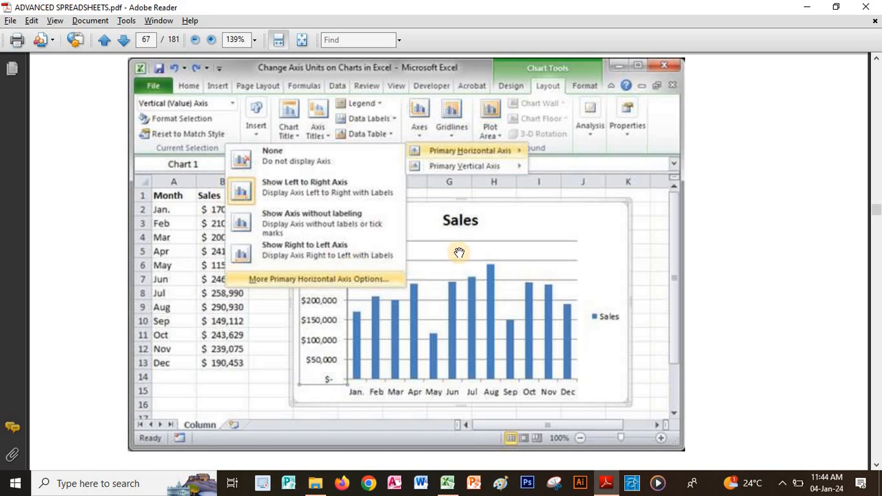
key("alt+Tab")
left_click(437, 180)
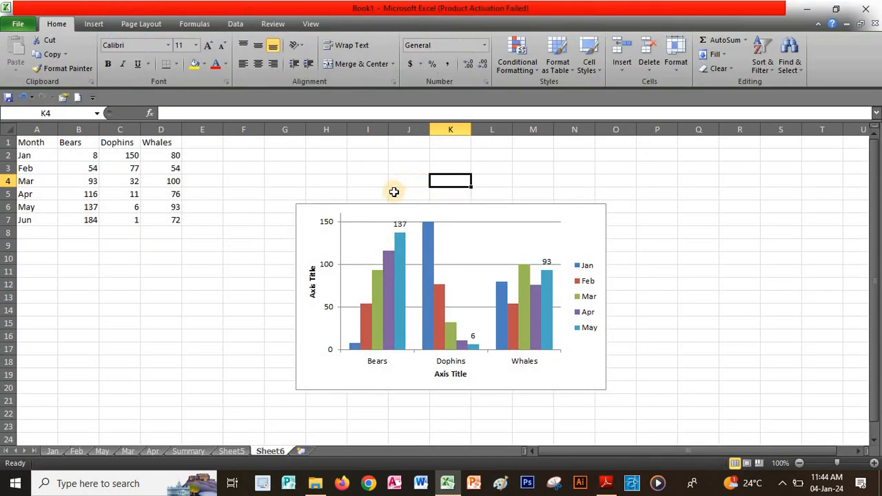
left_click(567, 208)
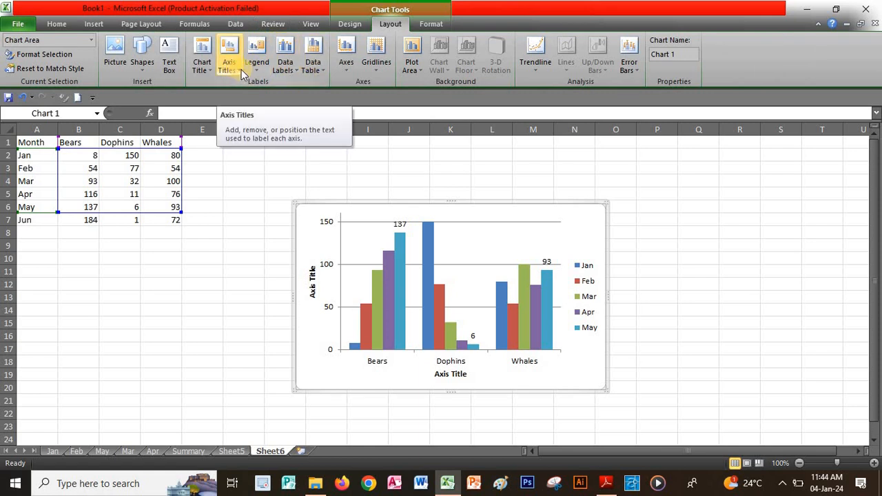
left_click(341, 69)
mouse_move(380, 100)
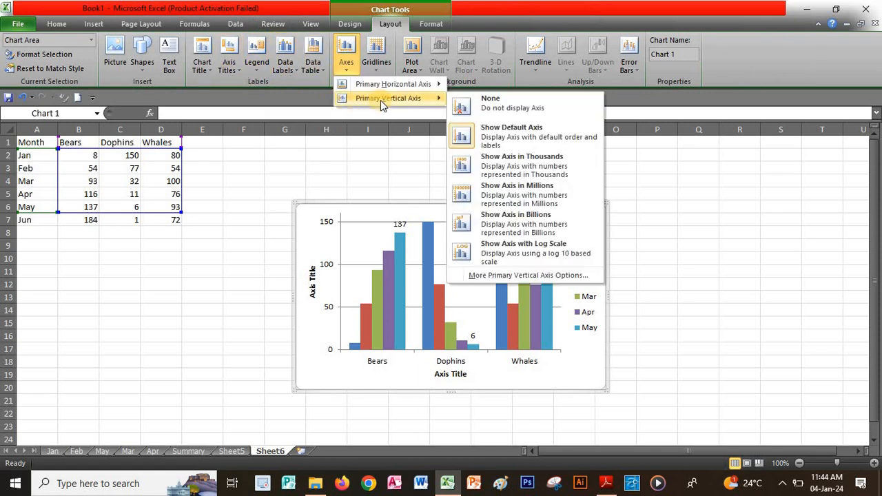
left_click(480, 276)
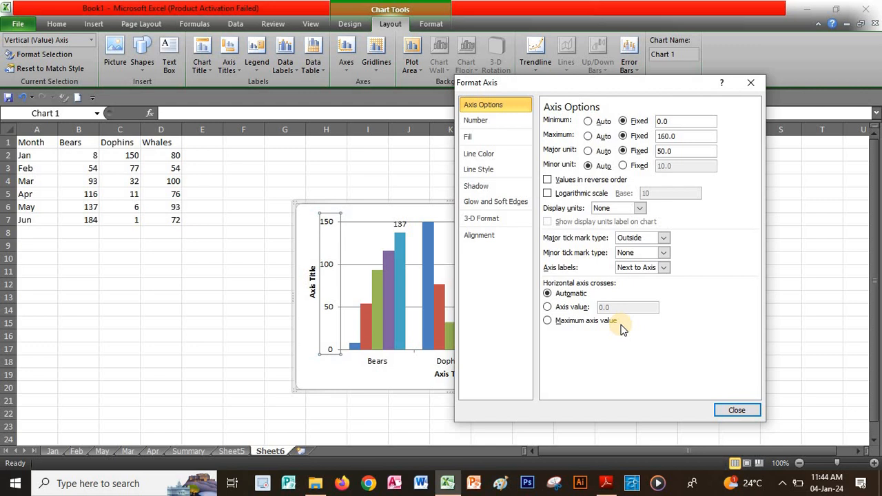
Step: Compare the chart's vertical axis options with the Format Axis illustration on page 68 of the PDF guide, and close the axis settings
key("alt+Tab")
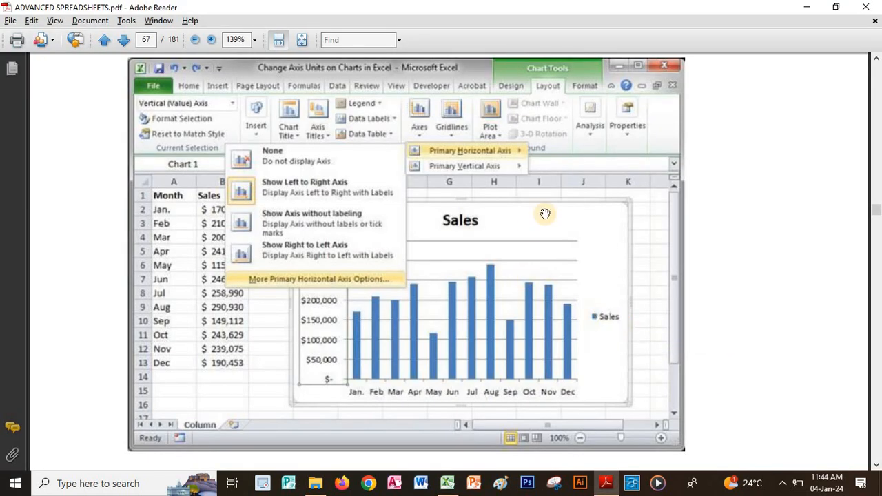
scroll(608, 310, "down", 10)
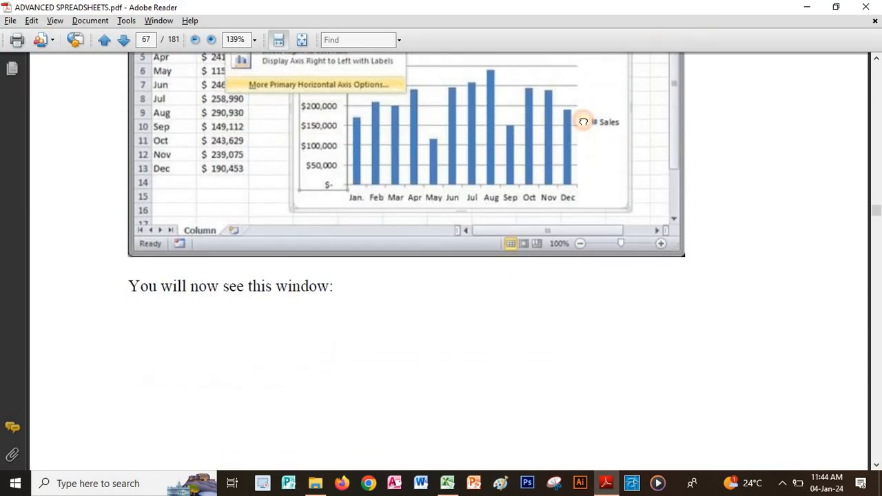
scroll(457, 224, "down", 10)
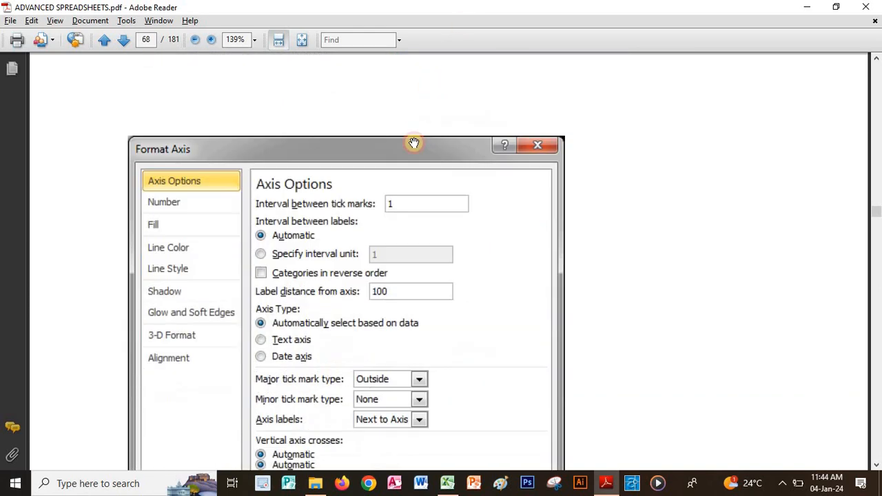
left_click_drag(393, 248, 395, 217)
key("alt+Tab")
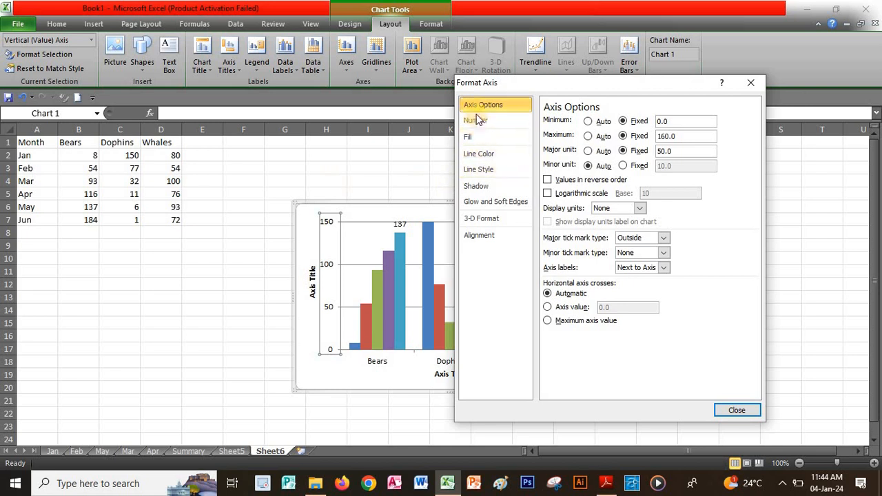
key("alt+Tab")
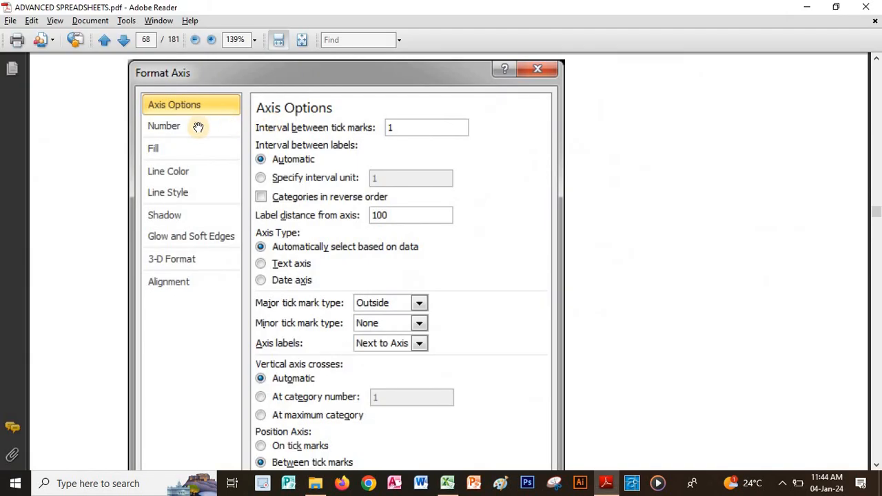
key("alt+Tab")
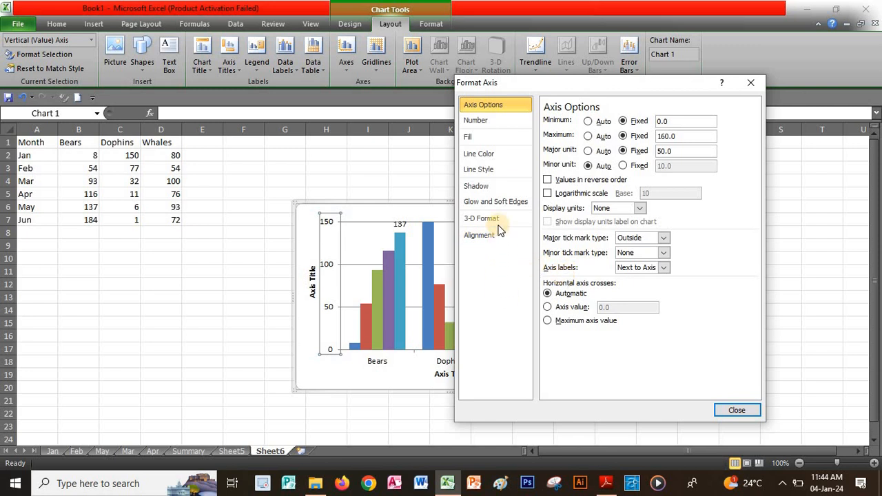
key("alt+Tab")
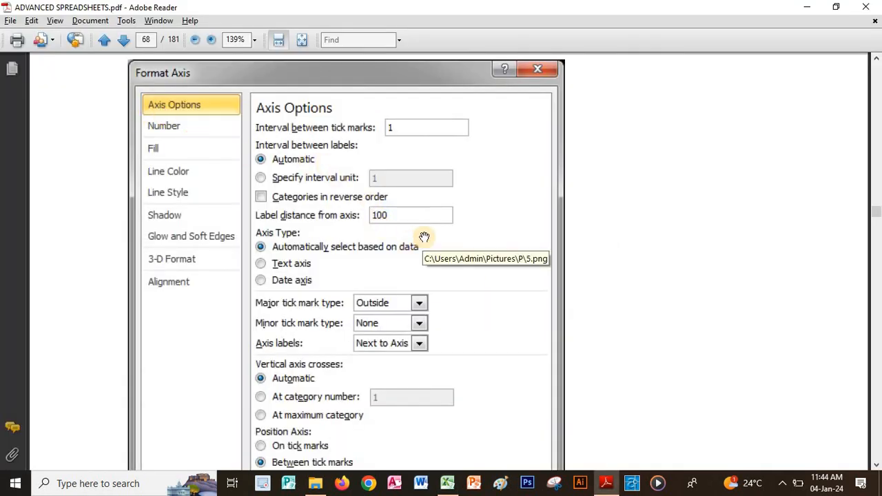
scroll(427, 229, "down", 1)
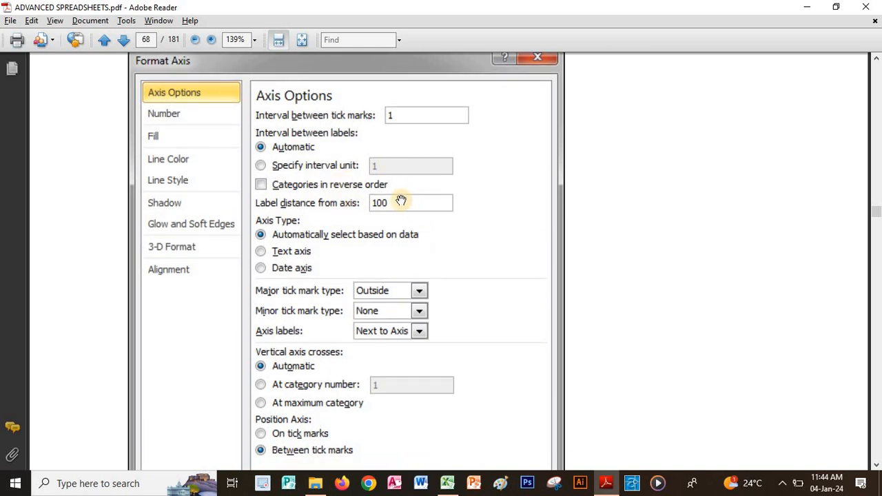
key("alt+Tab")
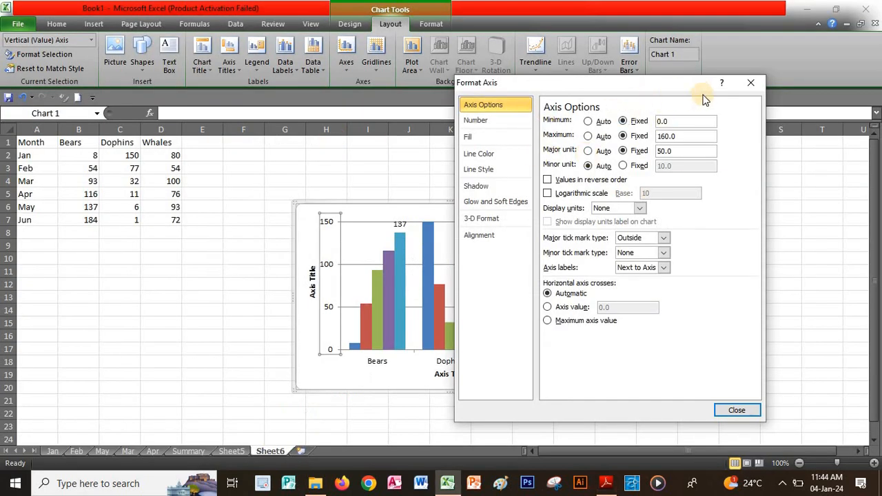
left_click(749, 84)
Step: Review the PDF guide's pages 67 and 68 on horizontal axis options, including tick marks, label intervals and reversed categories
key("alt+Tab")
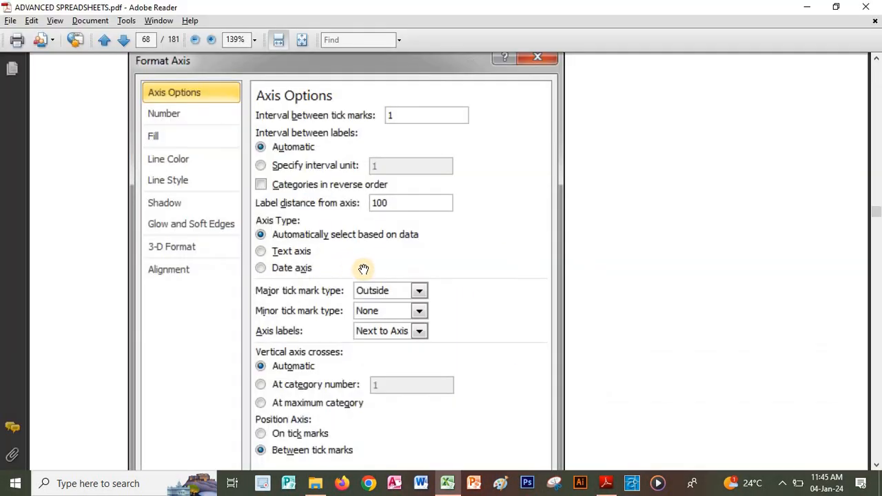
scroll(427, 310, "up", 6)
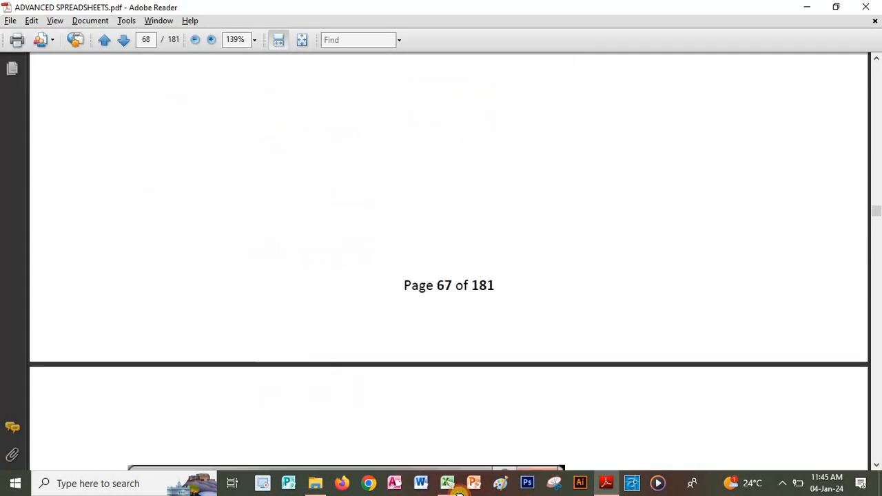
scroll(525, 337, "up", 4)
scroll(526, 388, "down", 10)
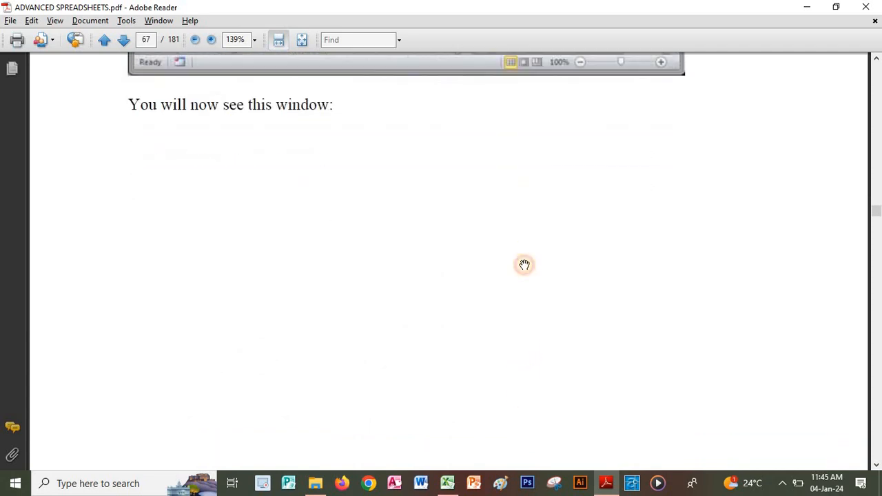
scroll(525, 124, "down", 10)
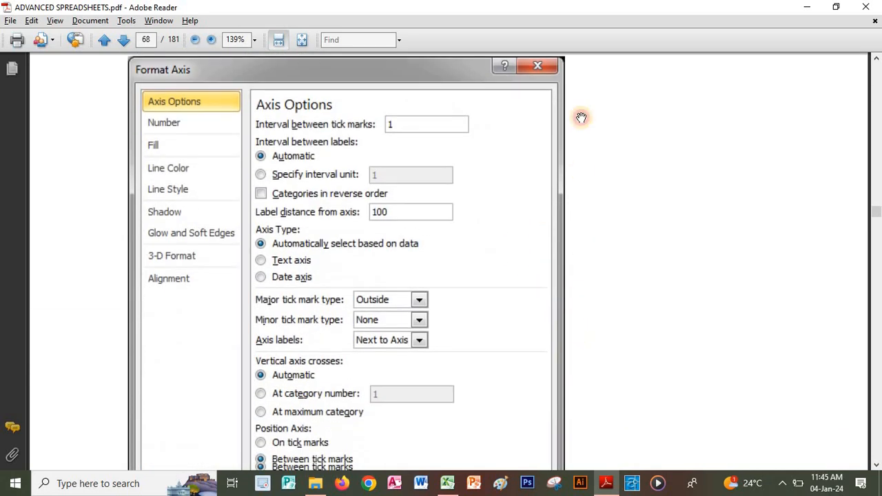
scroll(448, 262, "down", 4)
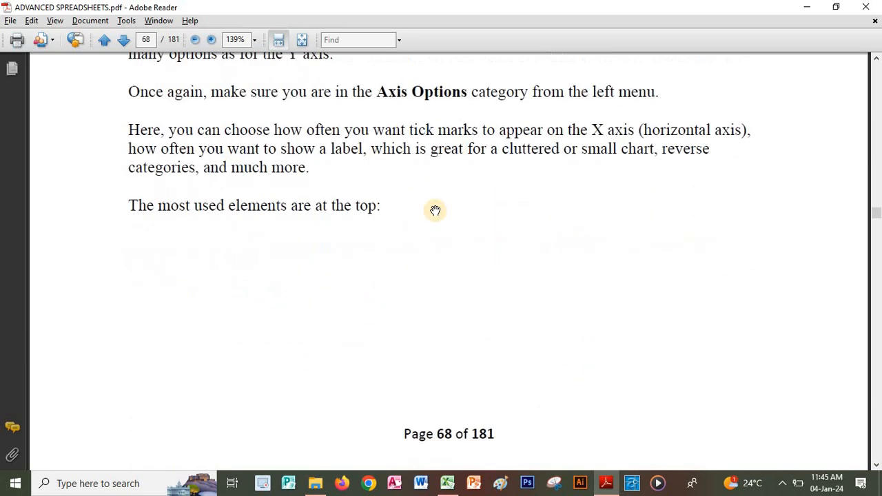
scroll(413, 221, "down", 1)
scroll(409, 270, "down", 3)
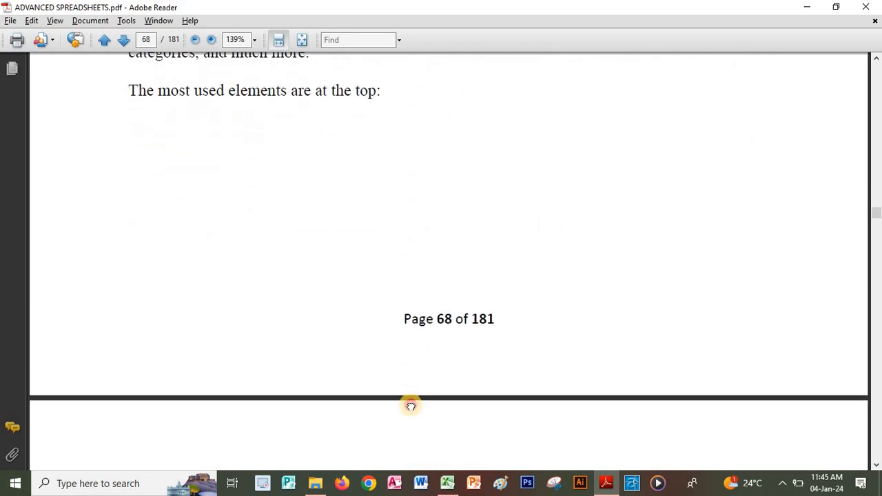
Step: Review the horizontal axis notes and the Format Axis illustration on page 68 of the PDF guide
scroll(437, 310, "up", 10)
scroll(434, 427, "down", 1)
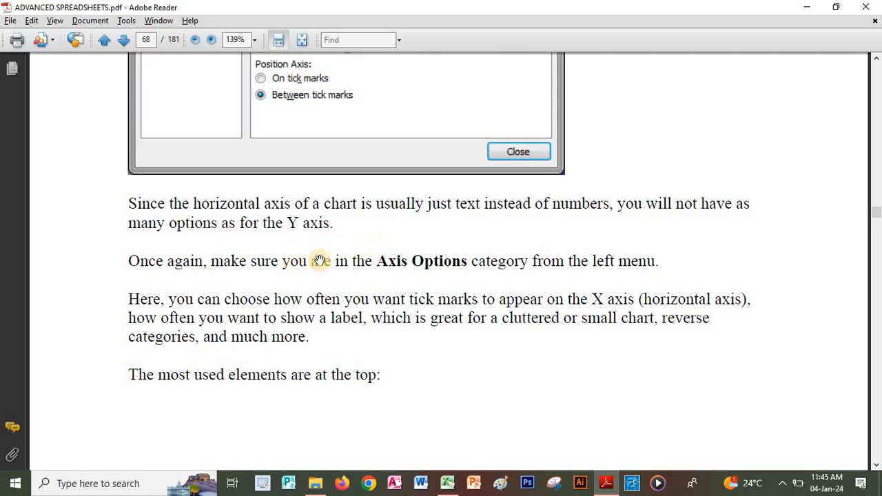
scroll(363, 247, "up", 10)
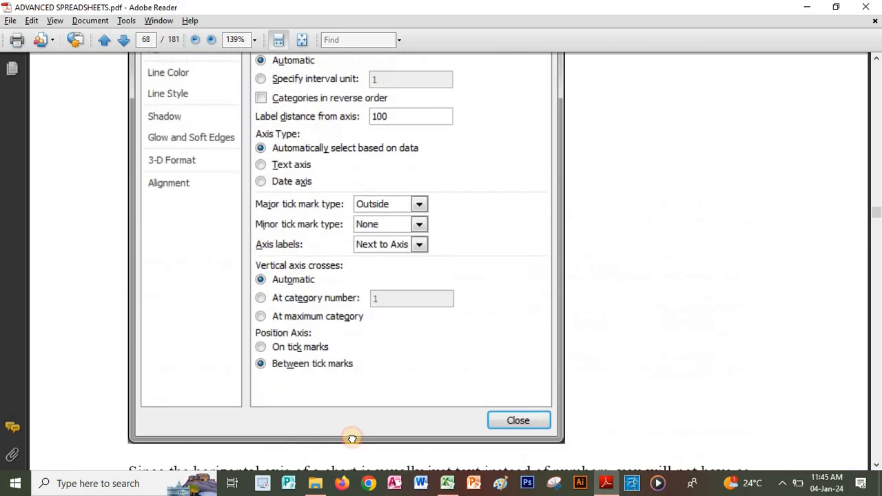
scroll(374, 349, "up", 2)
scroll(378, 322, "down", 1)
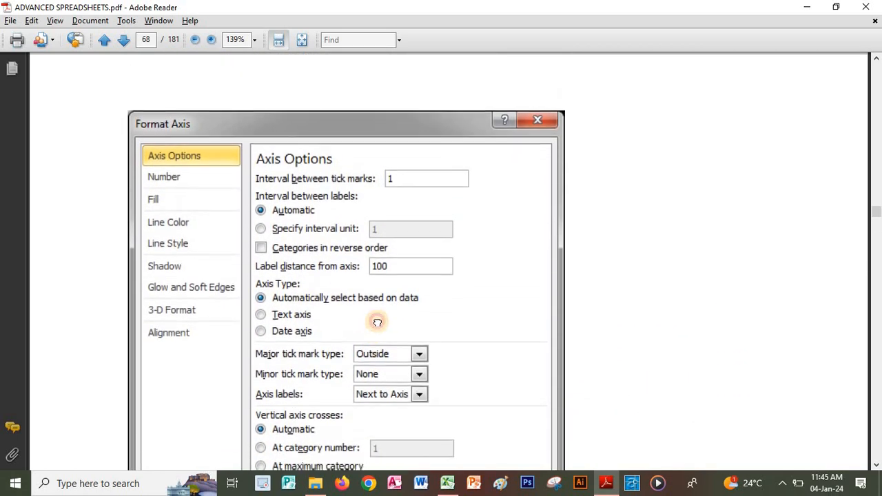
Step: Switch to Excel and view the formatting options of the chart's horizontal category axis
key("alt+Tab")
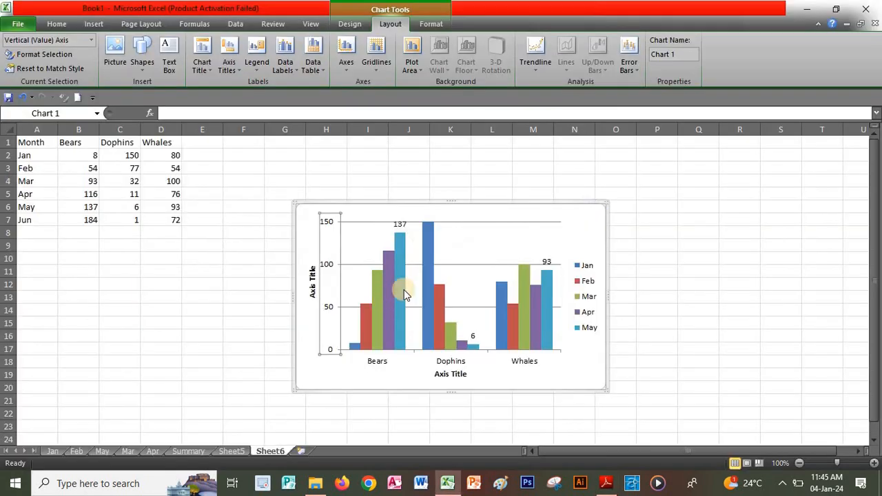
left_click(453, 363)
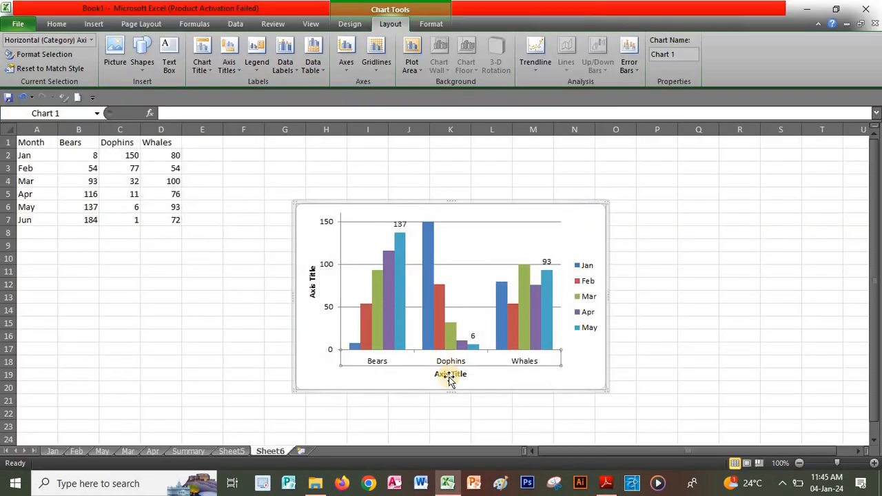
left_click(450, 377)
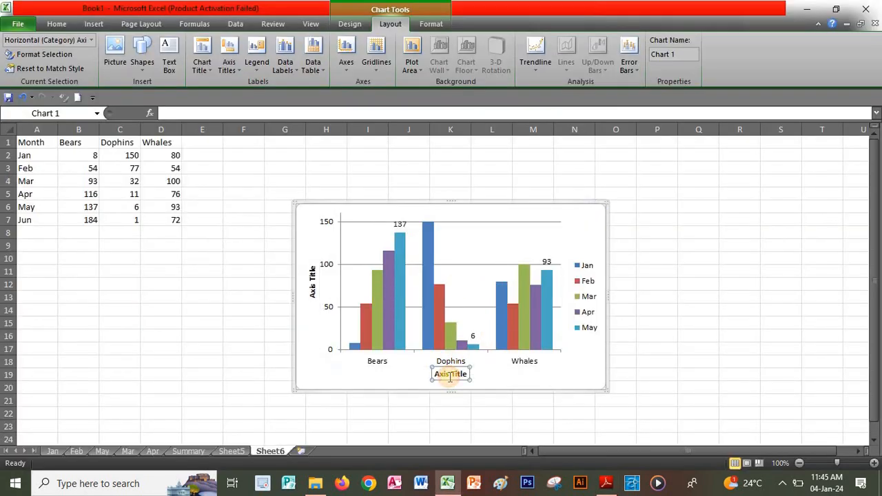
right_click(527, 367)
left_click(581, 357)
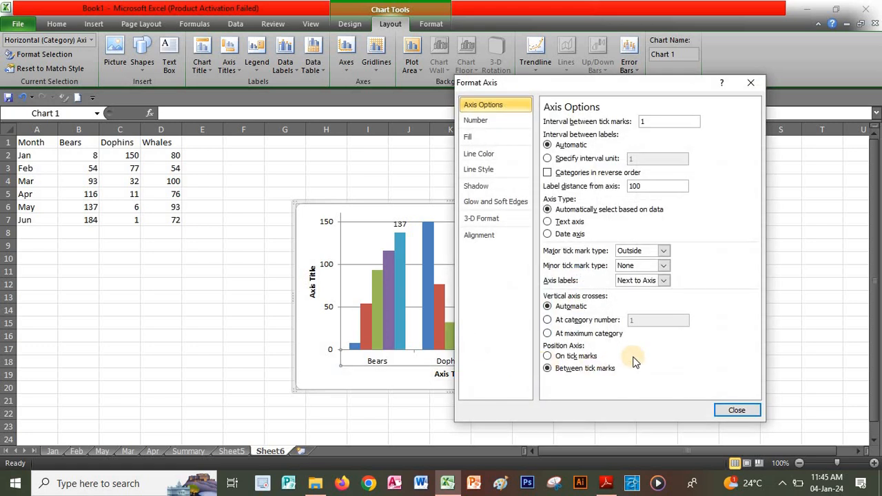
left_click(749, 83)
Step: Return to the PDF guide and go back from page 68 to the vertical axis Format Axis illustration on page 65
key("alt+Tab")
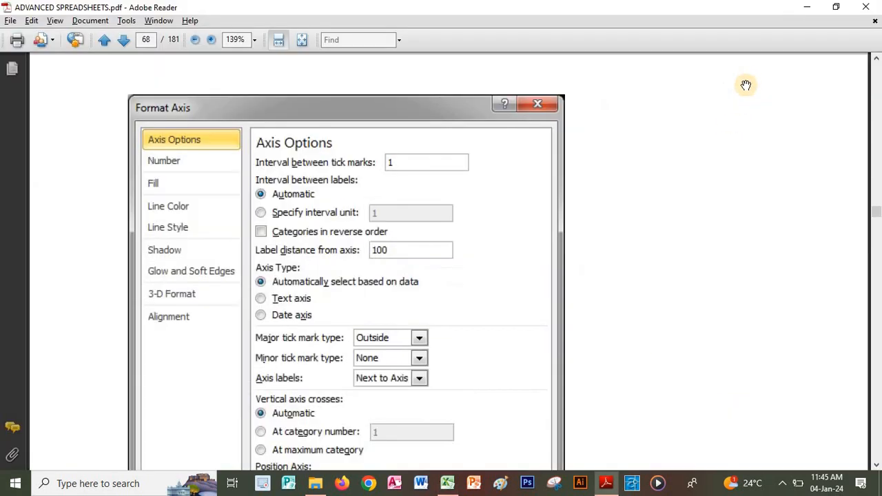
left_click_drag(606, 200, 597, 491)
left_click_drag(606, 226, 600, 488)
left_click_drag(599, 155, 591, 363)
left_click_drag(404, 153, 368, 301)
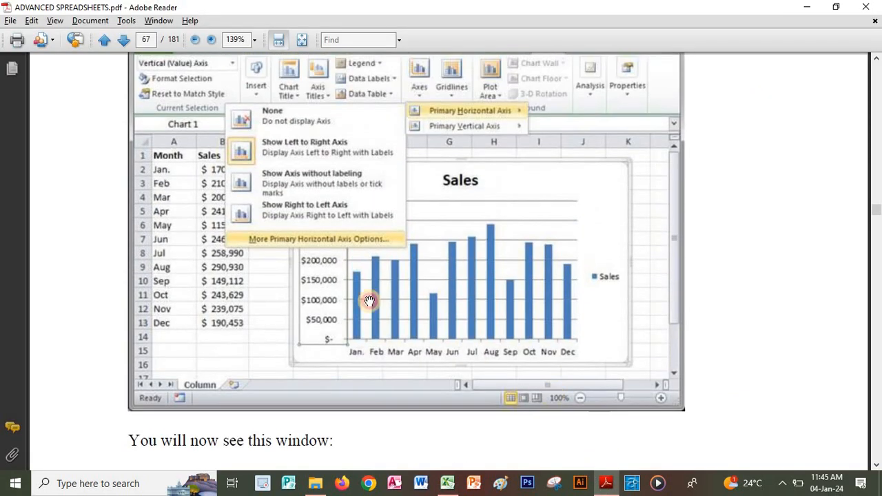
left_click_drag(455, 165, 452, 388)
left_click_drag(518, 164, 517, 416)
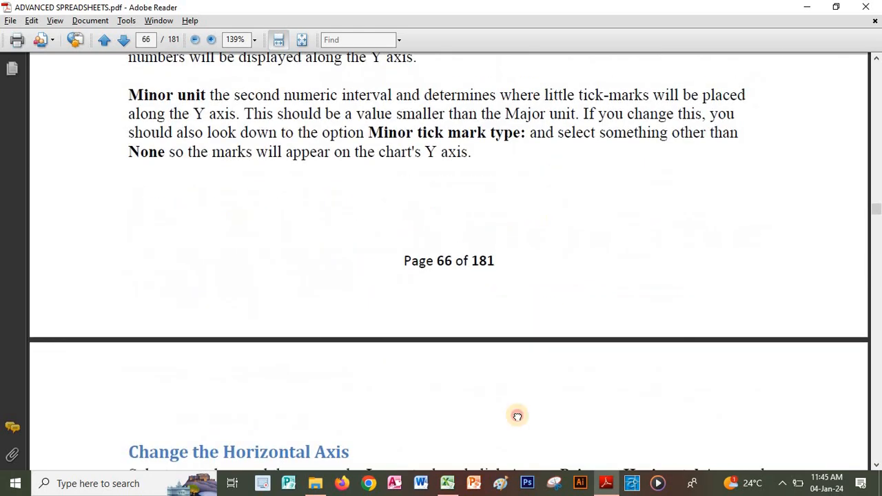
left_click_drag(513, 121, 514, 360)
left_click_drag(507, 160, 504, 379)
left_click_drag(552, 63, 543, 308)
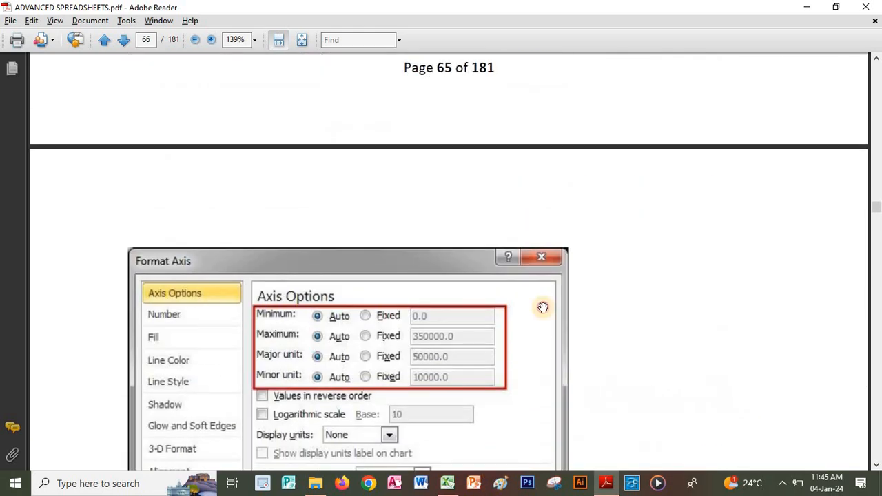
left_click_drag(549, 401, 551, 482)
left_click_drag(573, 283, 535, 483)
left_click_drag(546, 179, 548, 447)
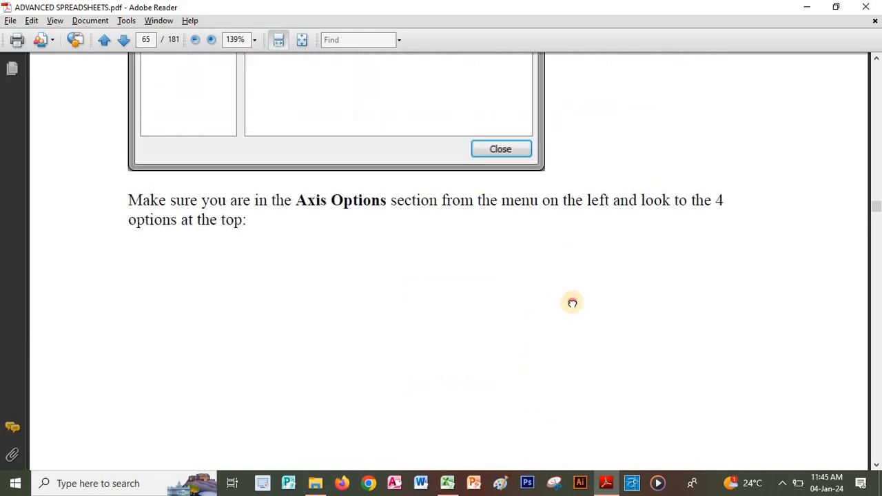
left_click_drag(562, 254, 549, 482)
left_click_drag(547, 301, 458, 417)
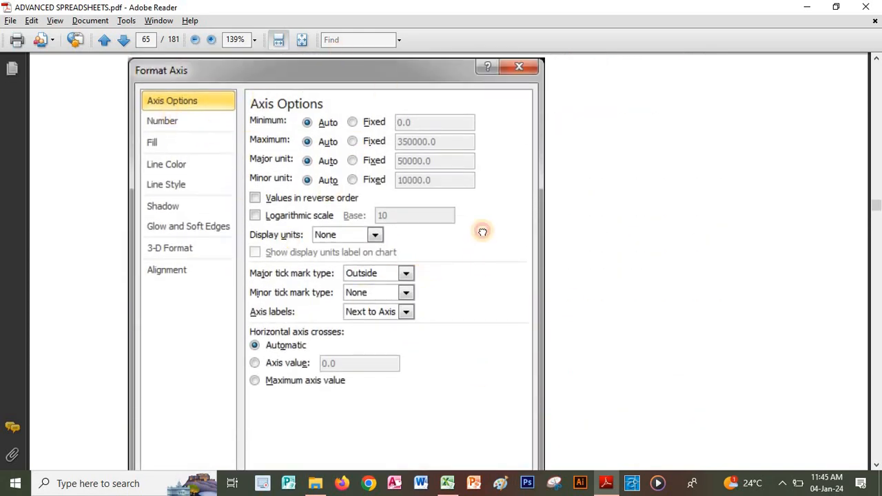
Step: Review pages 65 to 67 of the guide, covering the vertical axis minimum, maximum and unit settings and the horizontal axis instructions
scroll(482, 228, "down", 7)
left_click_drag(606, 267, 534, 482)
scroll(507, 328, "up", 2)
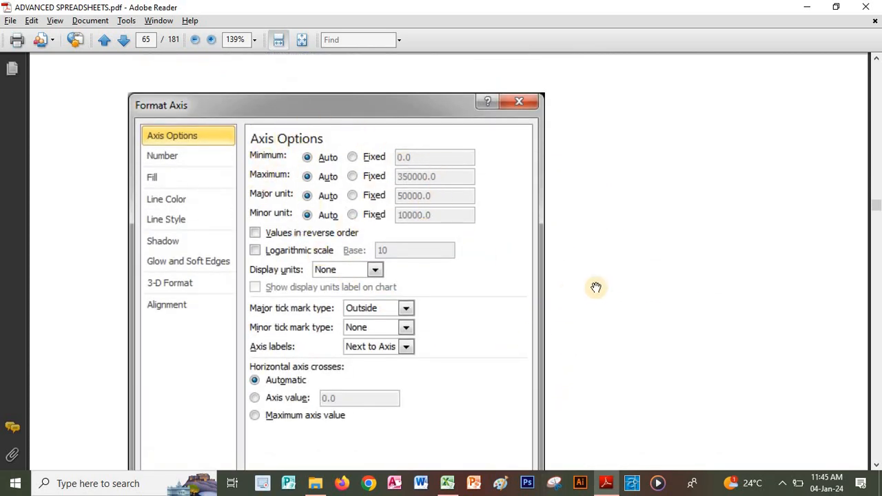
scroll(596, 288, "down", 15)
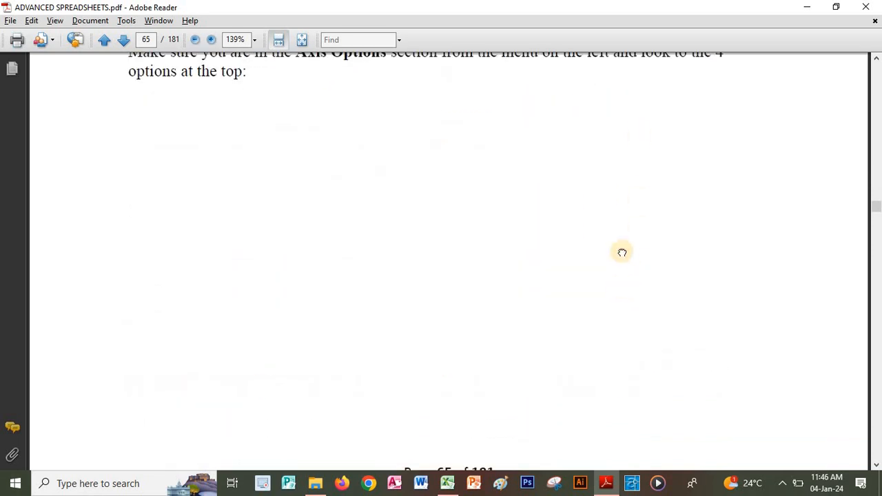
scroll(622, 253, "down", 4)
scroll(600, 300, "down", 5)
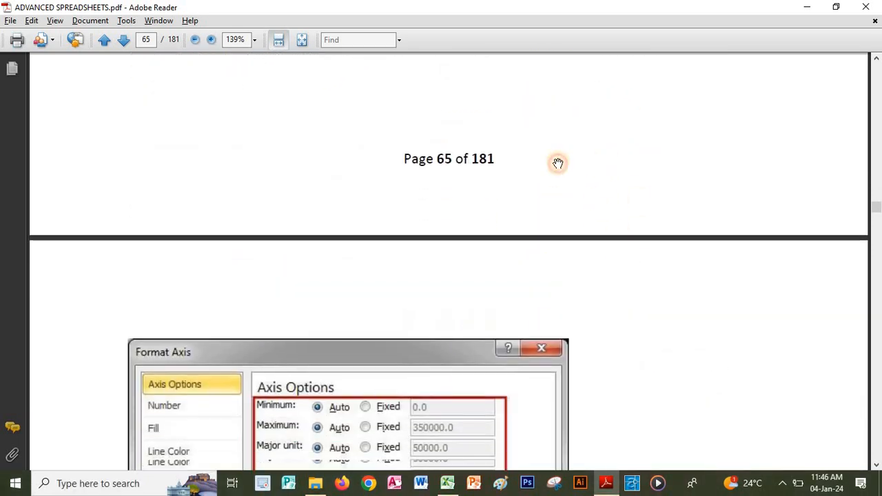
scroll(559, 164, "down", 7)
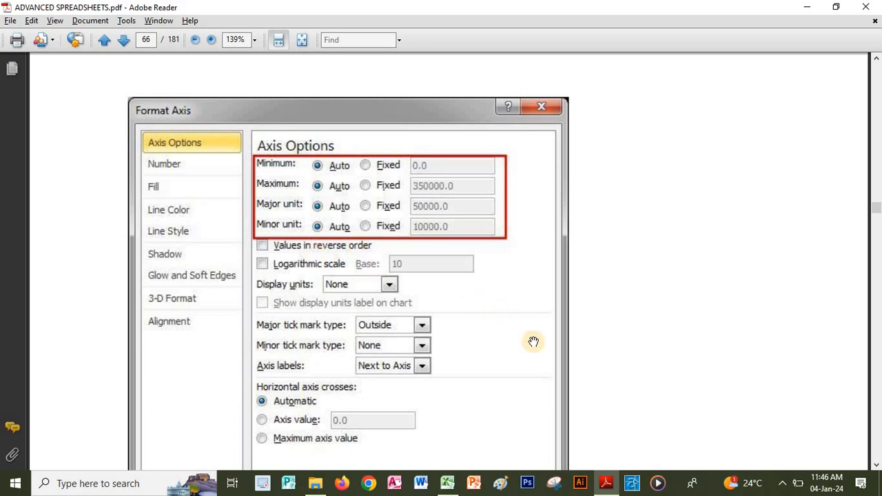
scroll(533, 342, "down", 10)
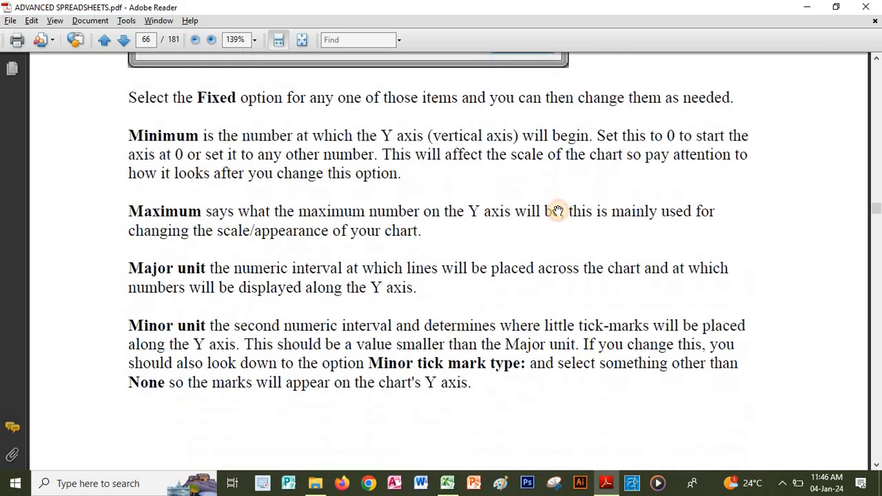
scroll(557, 211, "down", 11)
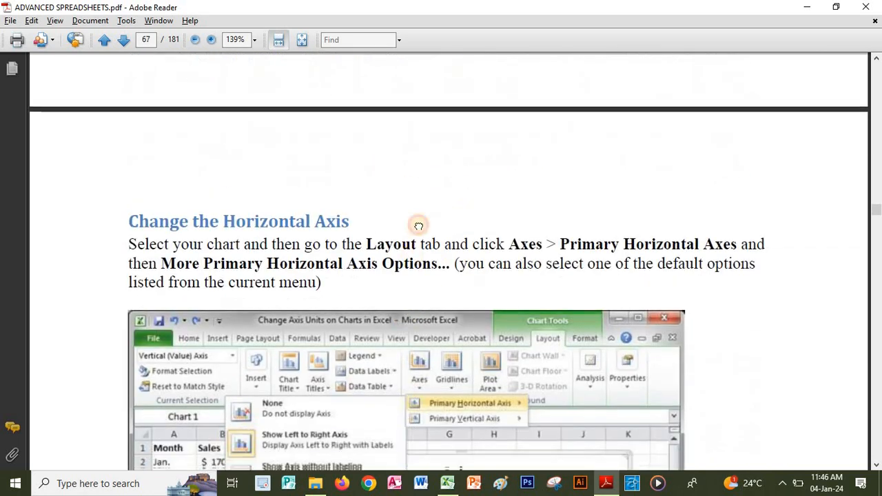
scroll(418, 226, "down", 2)
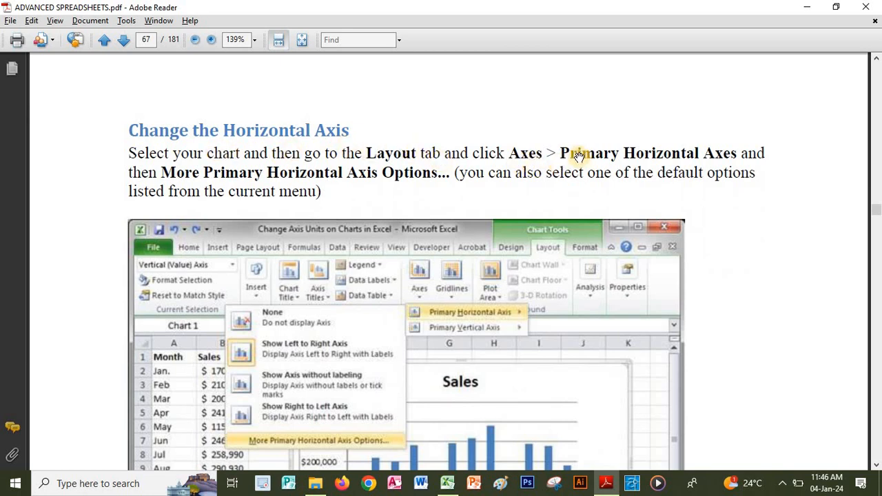
Step: Switch to Excel, close the open axis settings and reopen the Format Axis options for the chart's horizontal category axis
key("alt+Tab")
left_click(734, 411)
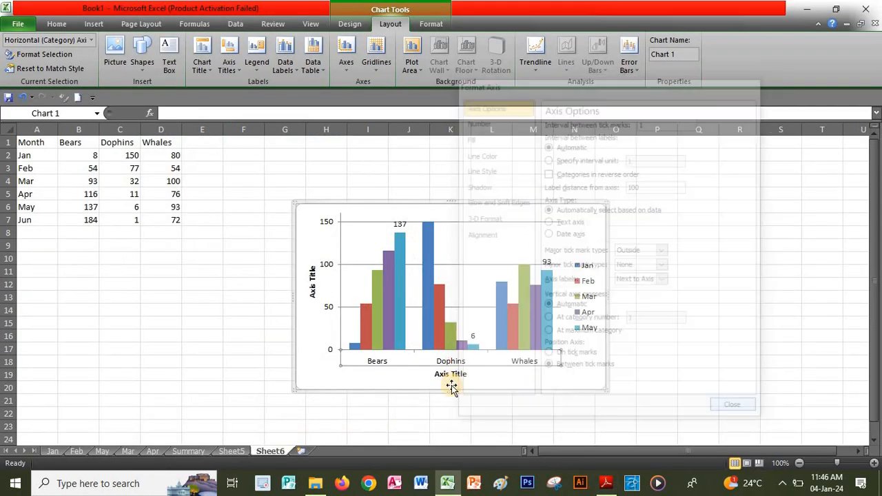
right_click(459, 363)
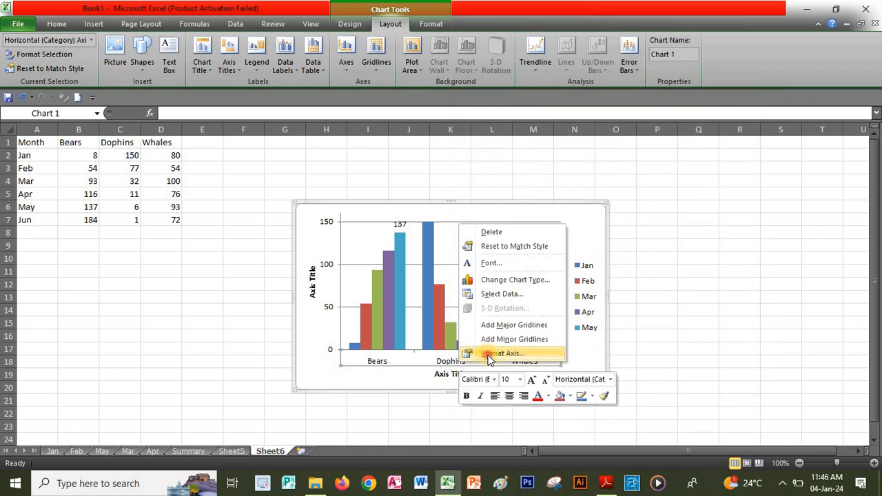
left_click(468, 353)
Step: Compare the Format Axis illustration on page 68 of the PDF guide with the Excel chart's horizontal axis options
key("alt+Tab")
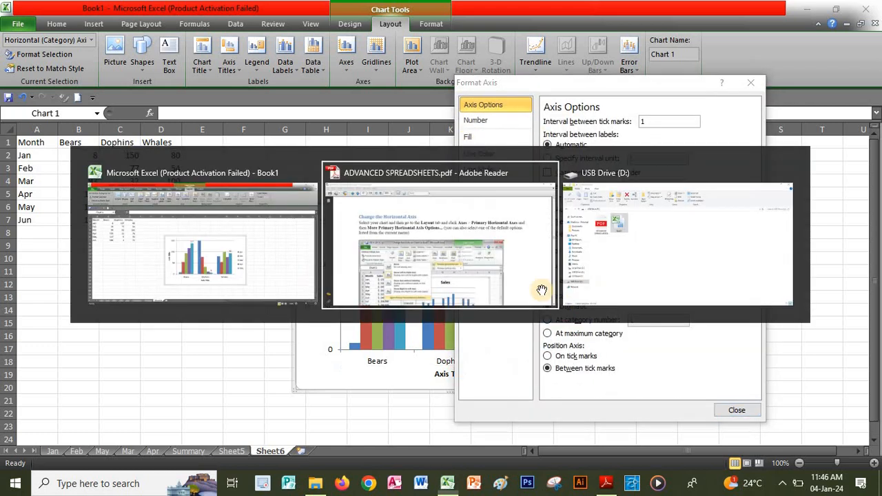
scroll(714, 308, "down", 10)
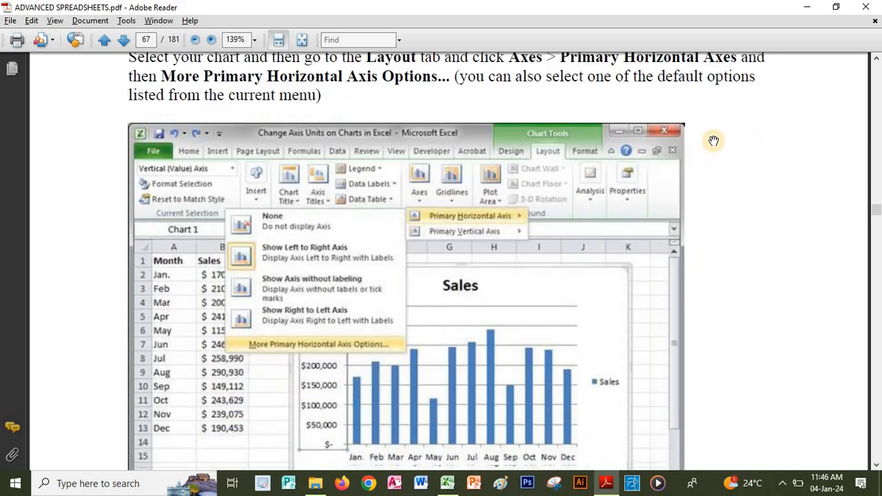
scroll(413, 351, "down", 8)
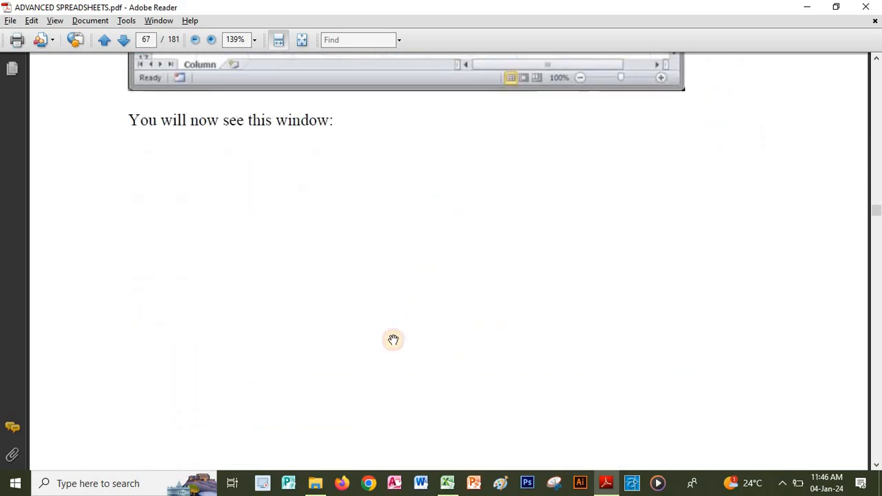
scroll(439, 306, "down", 8)
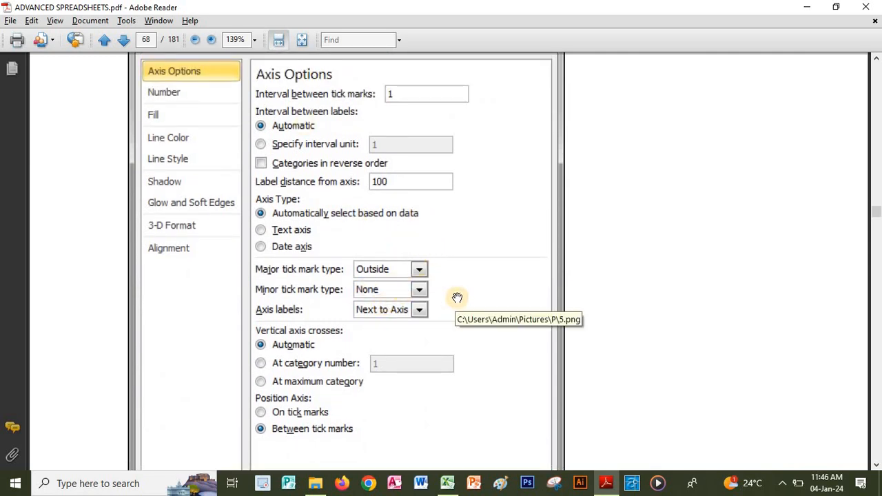
key("alt+Tab")
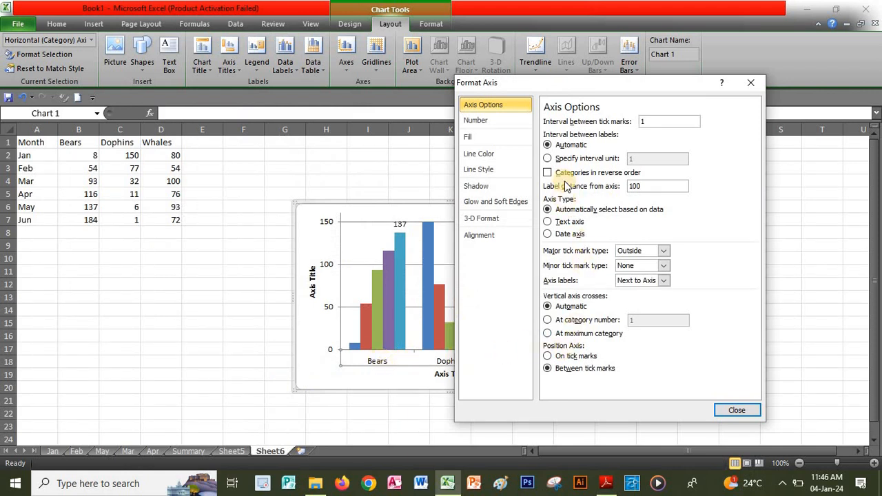
Step: Read the PDF guide's pages 68 and 69 on horizontal axis intervals, the closing notes and changing value axis display units
key("alt+Tab")
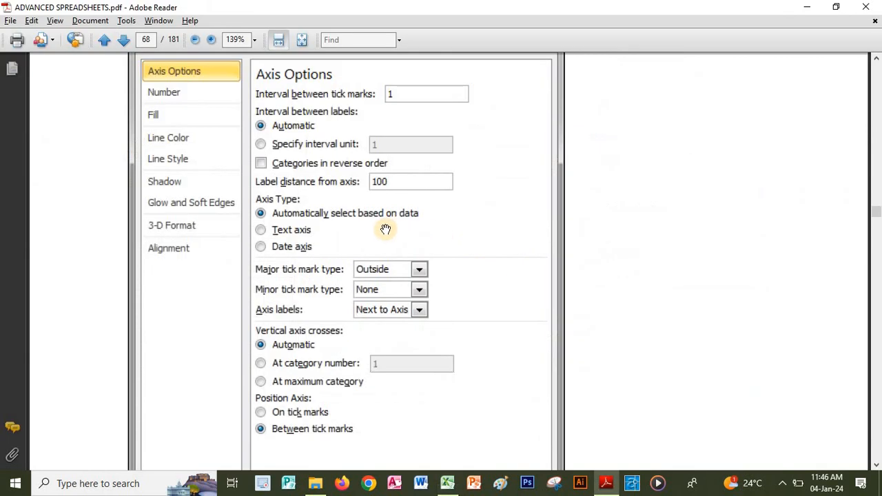
scroll(523, 277, "down", 1)
scroll(514, 427, "up", 12)
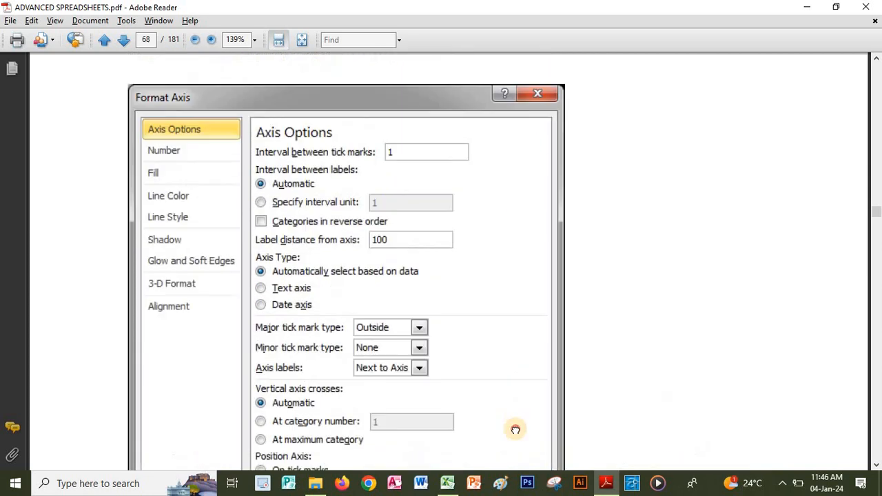
scroll(506, 449, "down", 10)
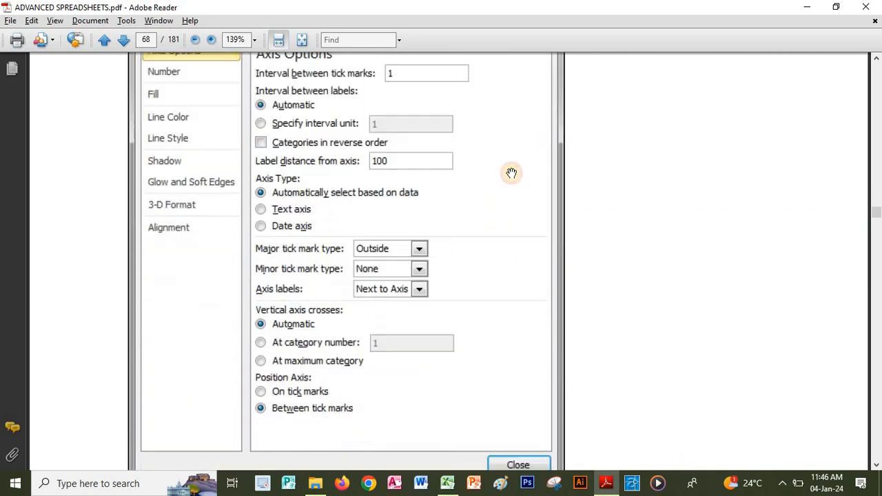
scroll(420, 260, "down", 3)
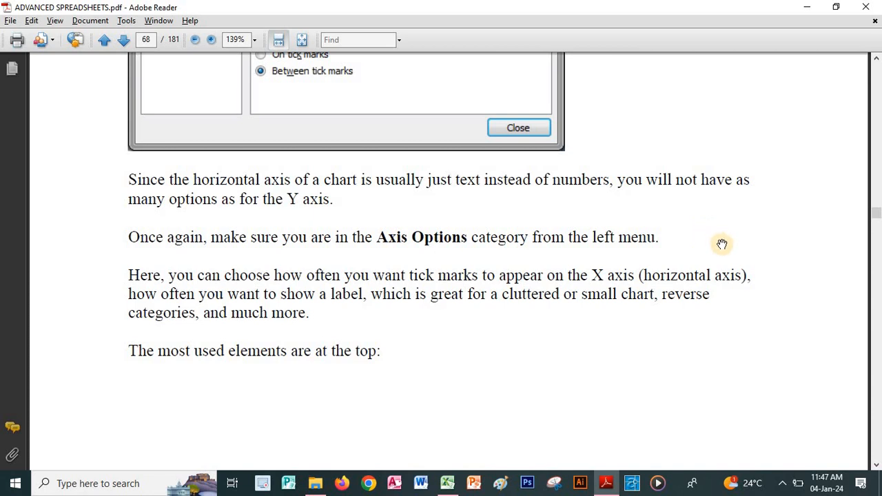
scroll(449, 349, "down", 5)
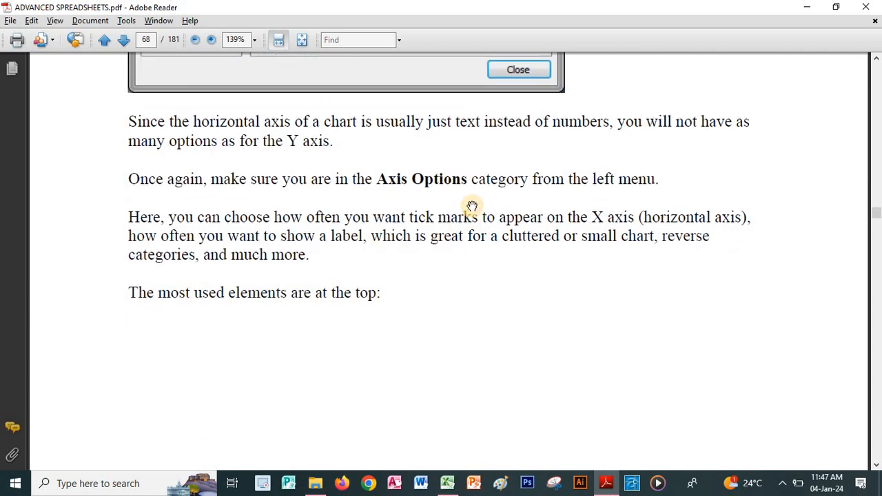
scroll(443, 177, "down", 10)
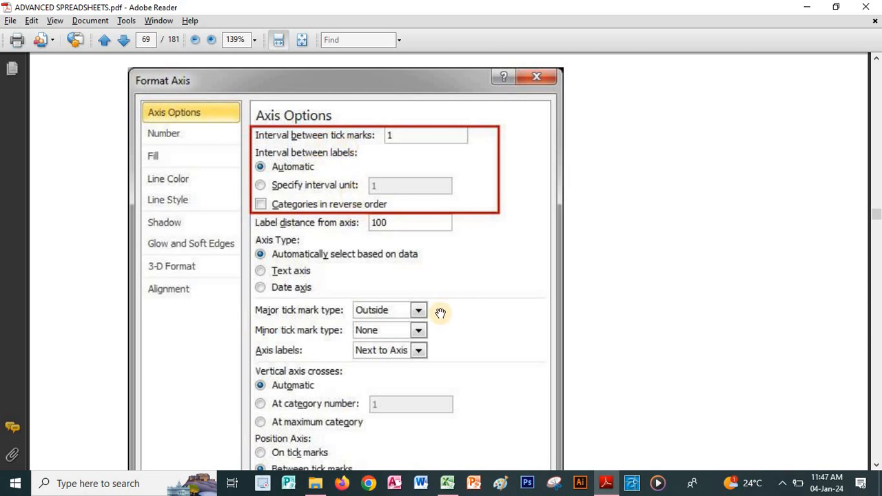
scroll(516, 262, "down", 10)
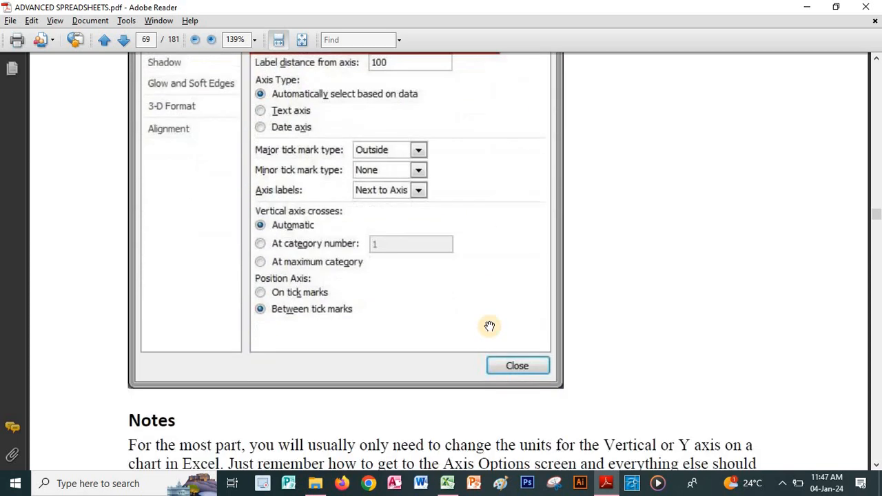
scroll(391, 257, "down", 2)
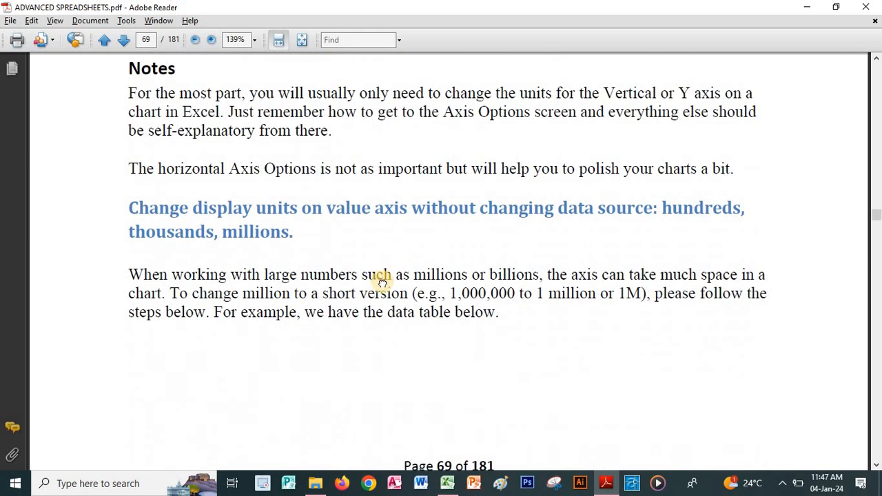
Step: Read the PDF guide's pages 69 to 72 on making a column chart and setting its value axis display units to Millions
scroll(383, 283, "down", 2)
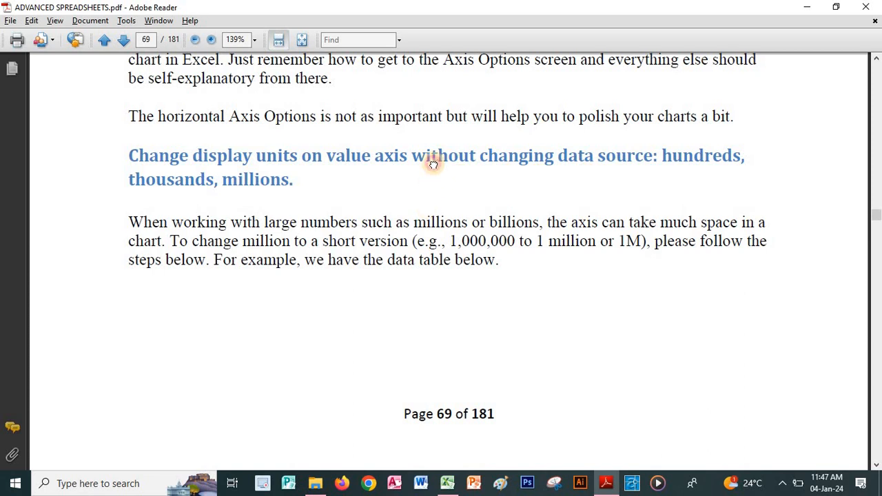
scroll(504, 201, "down", 3)
scroll(504, 201, "down", 12)
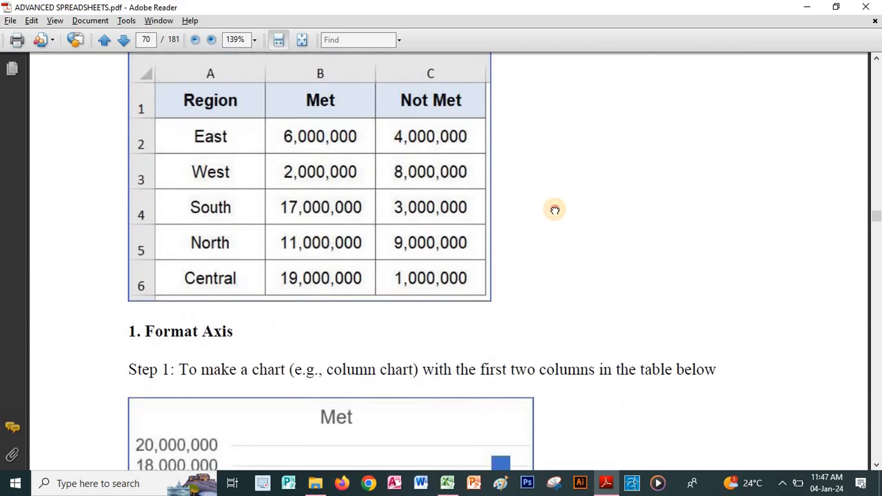
scroll(555, 210, "down", 6)
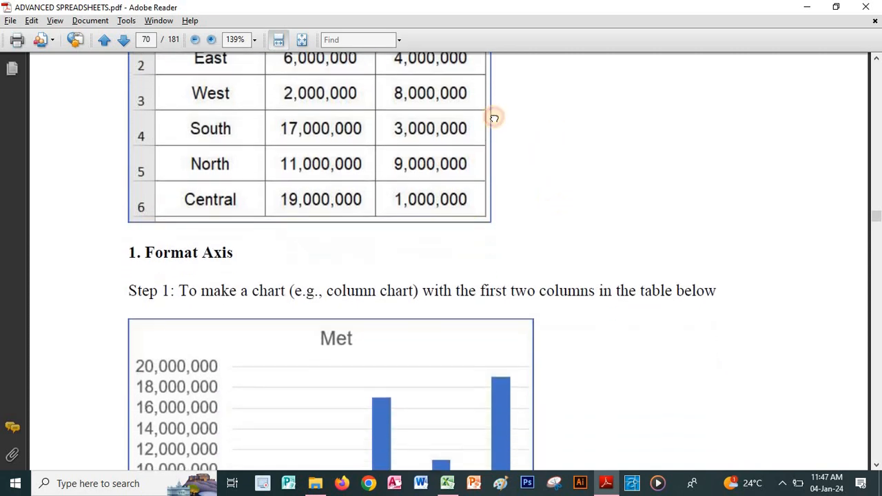
scroll(532, 213, "down", 6)
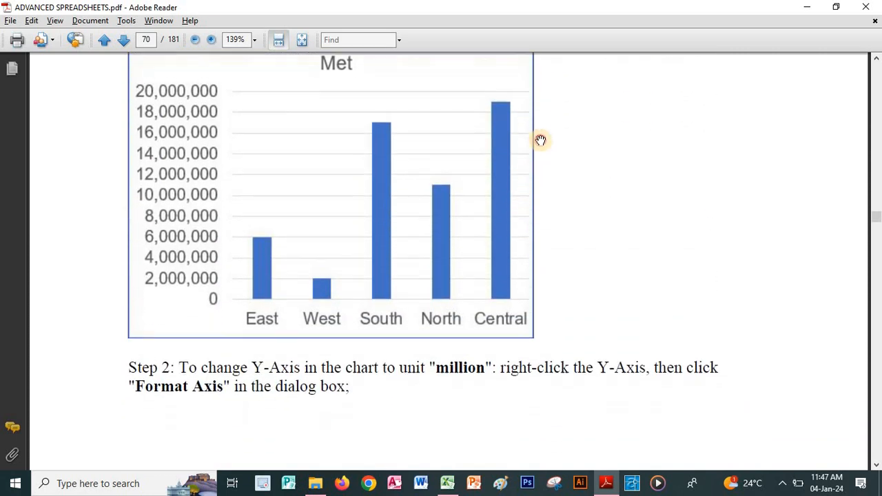
scroll(545, 193, "down", 17)
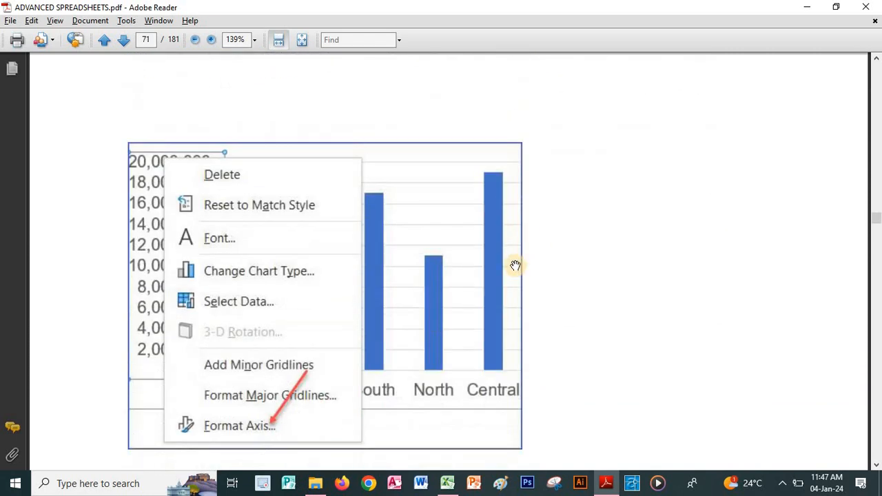
scroll(524, 161, "down", 3)
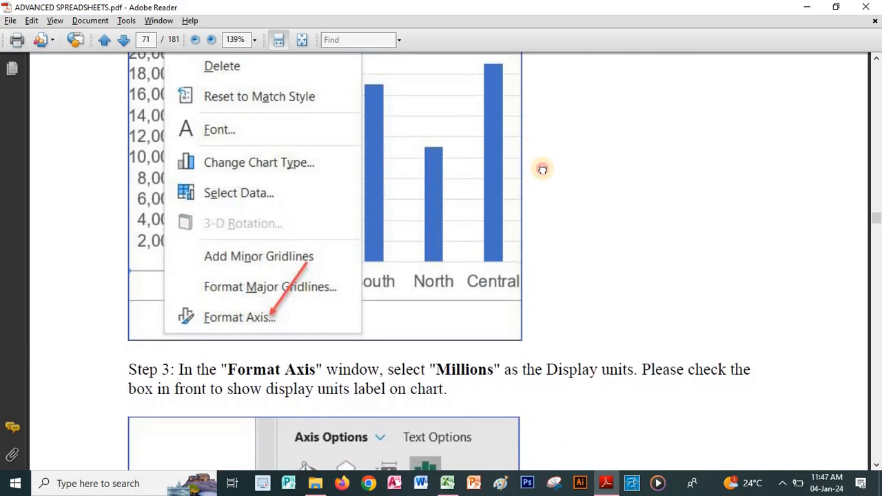
scroll(541, 169, "down", 5)
scroll(544, 219, "down", 8)
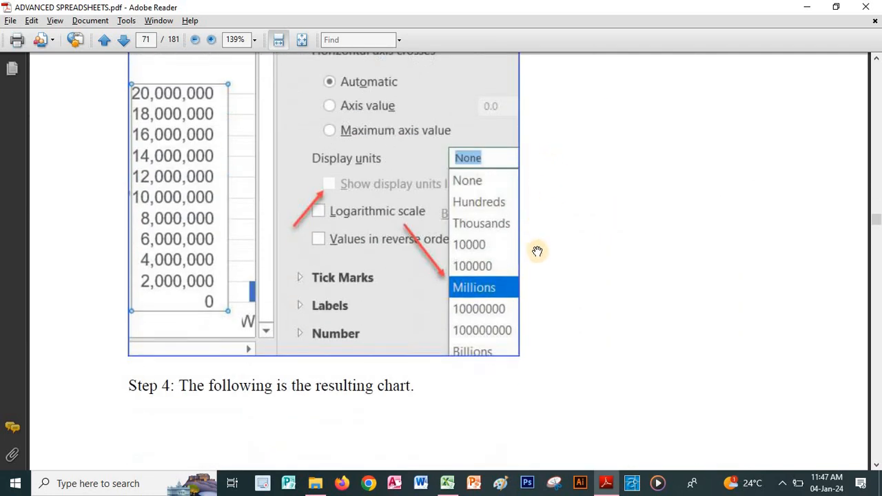
scroll(542, 222, "down", 5)
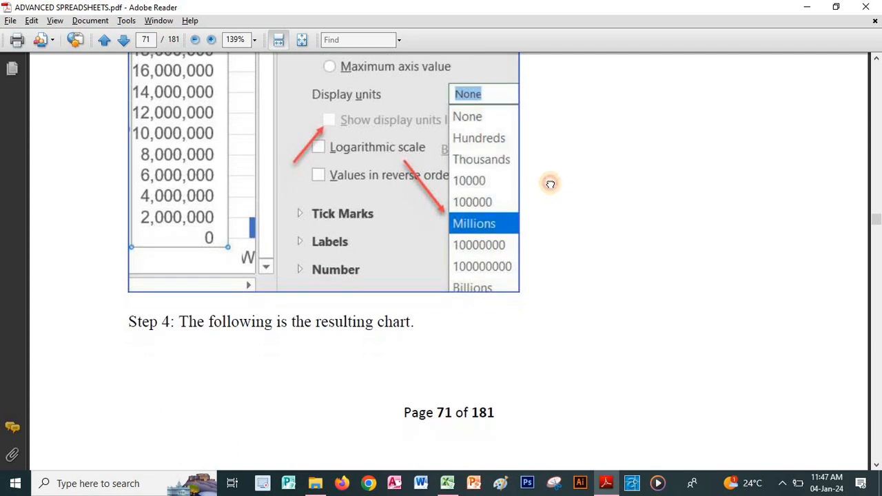
scroll(549, 308, "down", 14)
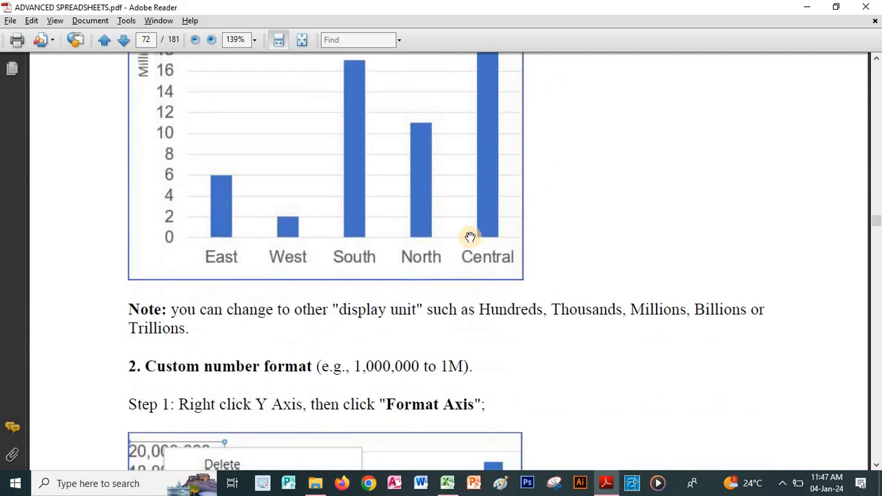
Step: Review the custom number format section on pages 72 and 73, comparing the format codes with and without dollar signs against the illustrations
scroll(432, 261, "down", 6)
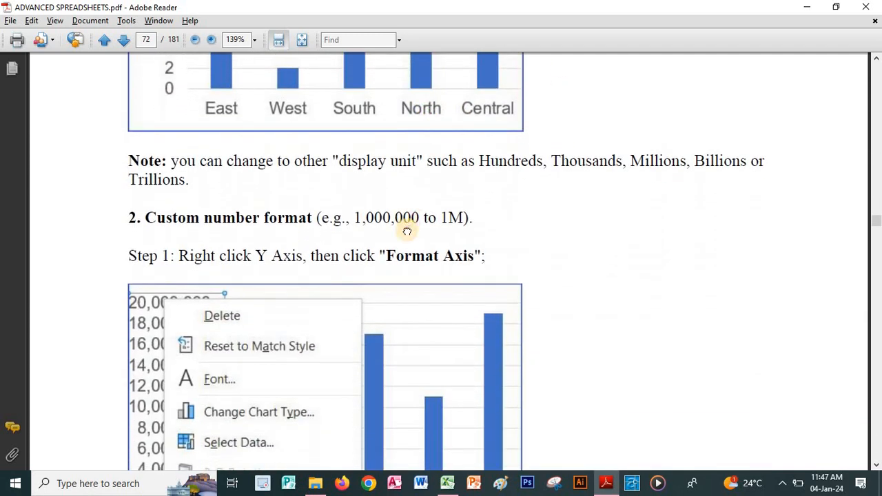
scroll(341, 267, "down", 11)
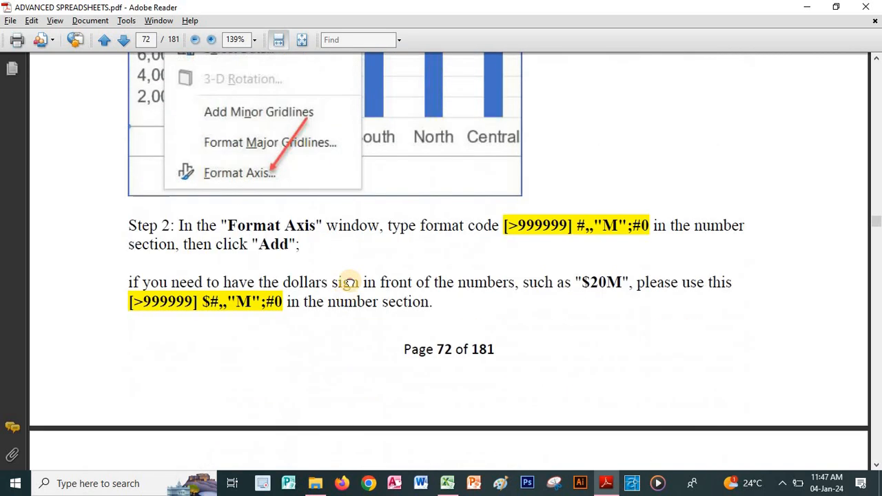
scroll(311, 227, "up", 4)
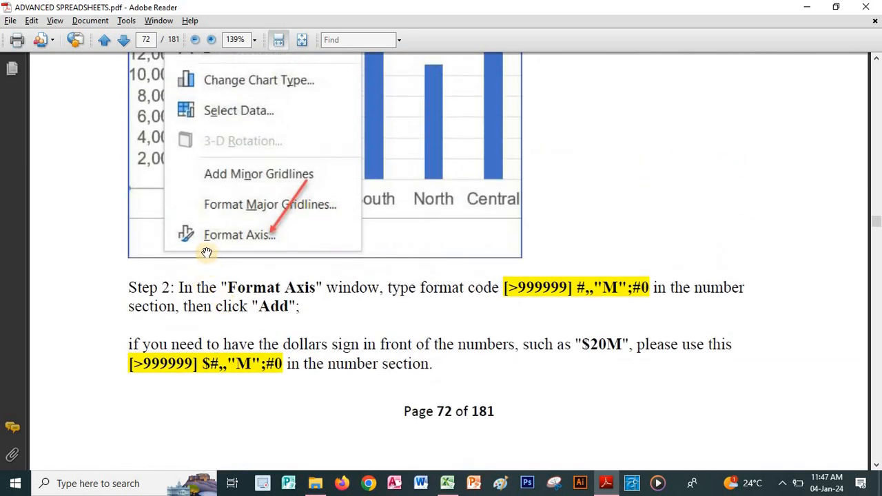
scroll(340, 256, "down", 3)
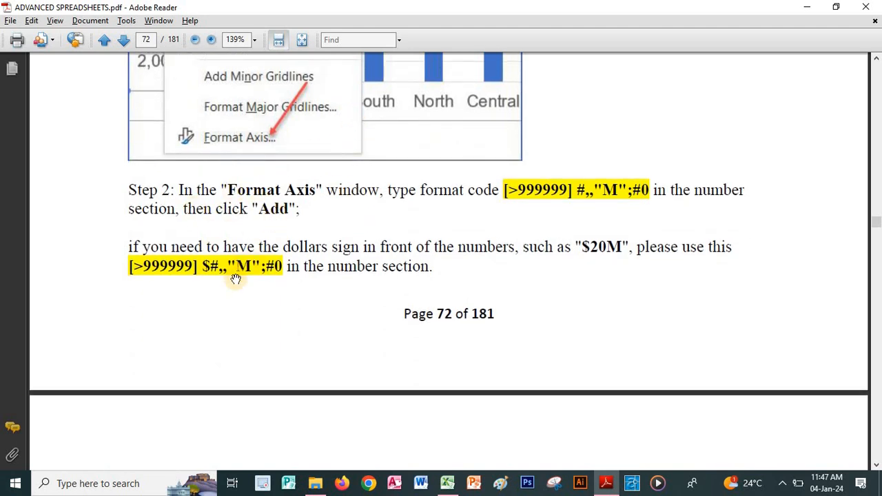
scroll(348, 211, "down", 12)
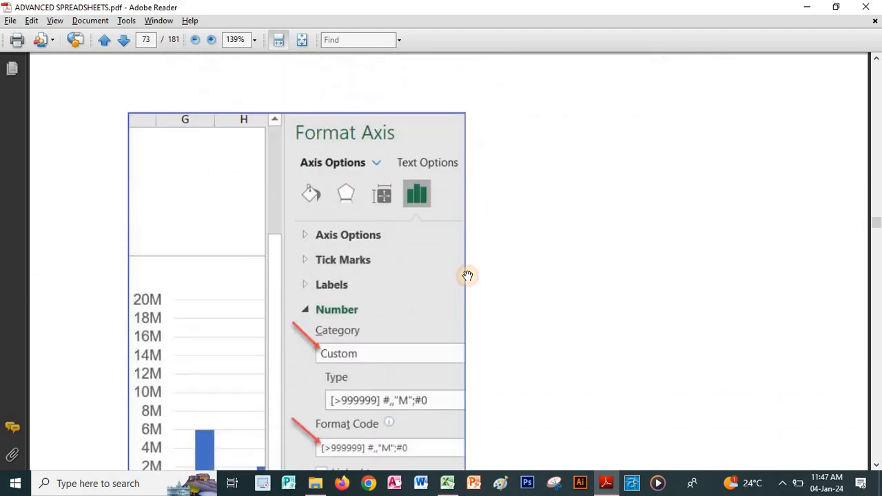
scroll(495, 184, "down", 12)
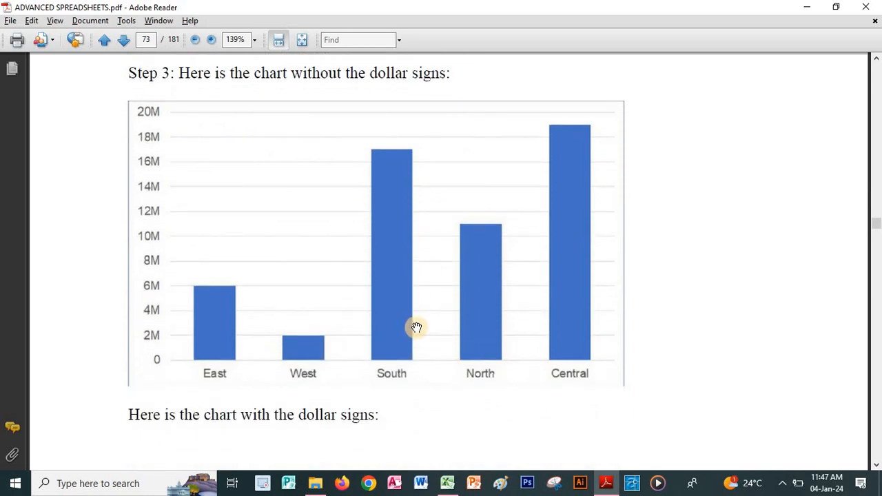
scroll(431, 266, "up", 2)
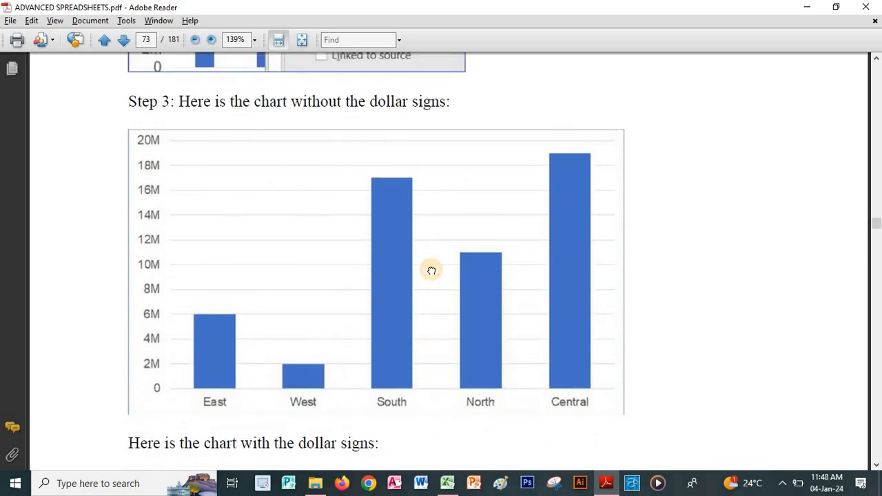
scroll(361, 421, "up", 9)
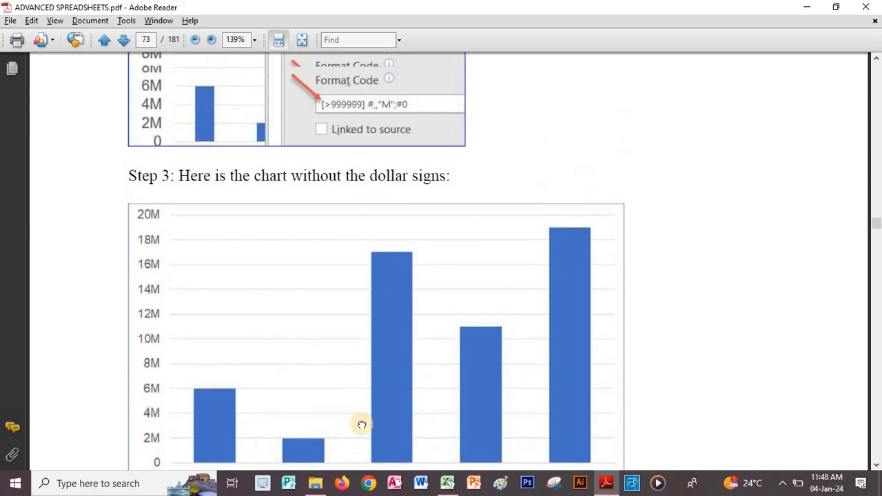
scroll(526, 227, "up", 2)
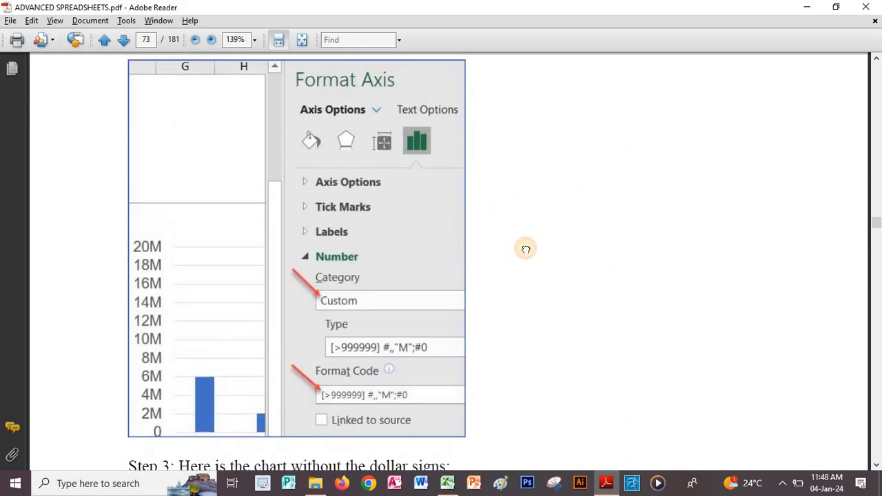
scroll(521, 262, "up", 5)
scroll(522, 221, "up", 14)
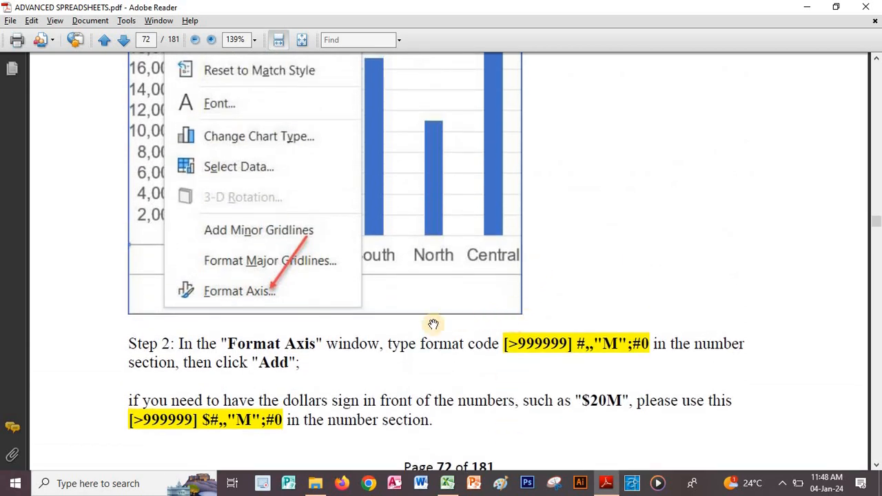
scroll(351, 374, "down", 12)
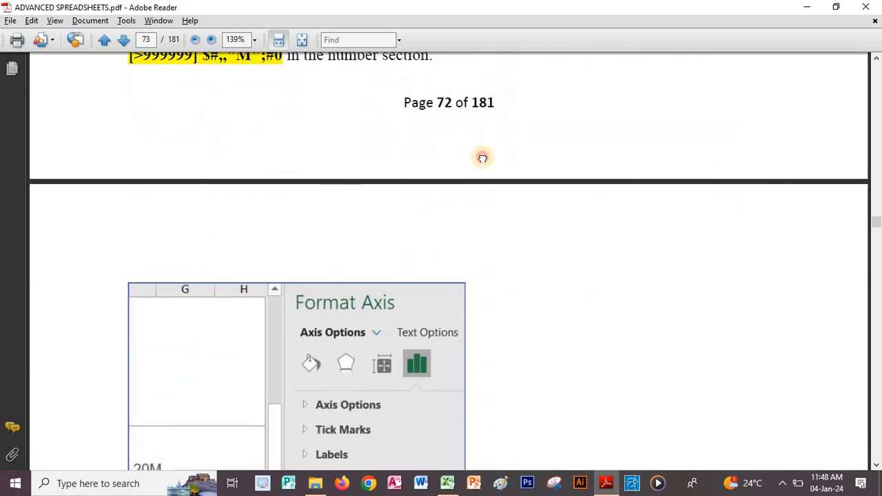
scroll(483, 158, "down", 11)
scroll(448, 285, "down", 20)
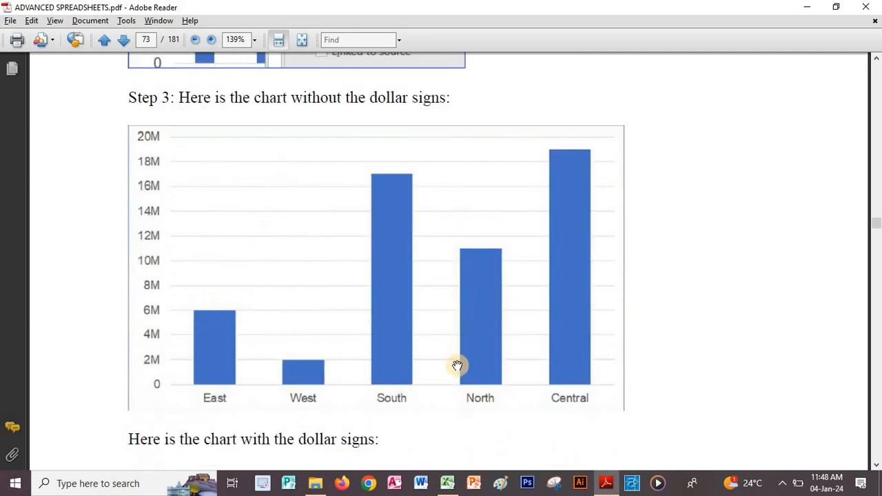
Step: Read pages 74 to 76 of the guide on deleting the chart legend and changing the chart gap width to 20%
scroll(475, 330, "down", 20)
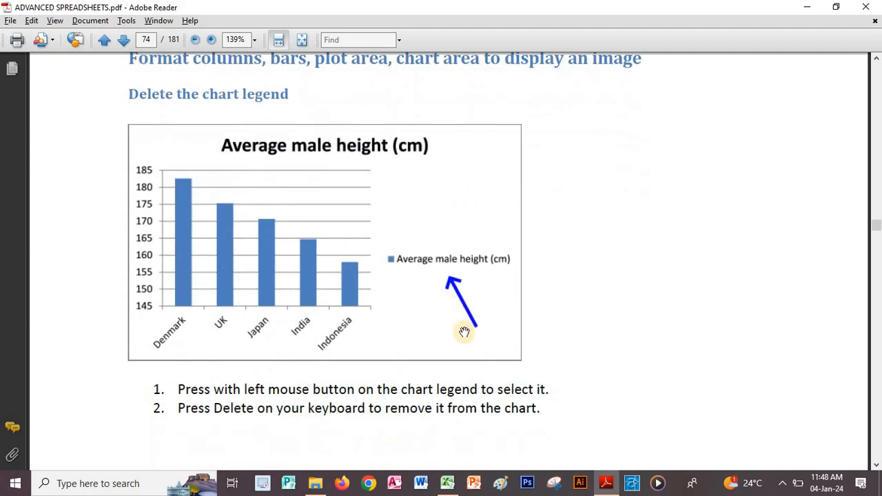
scroll(557, 331, "down", 1)
scroll(549, 413, "up", 5)
scroll(553, 401, "down", 1)
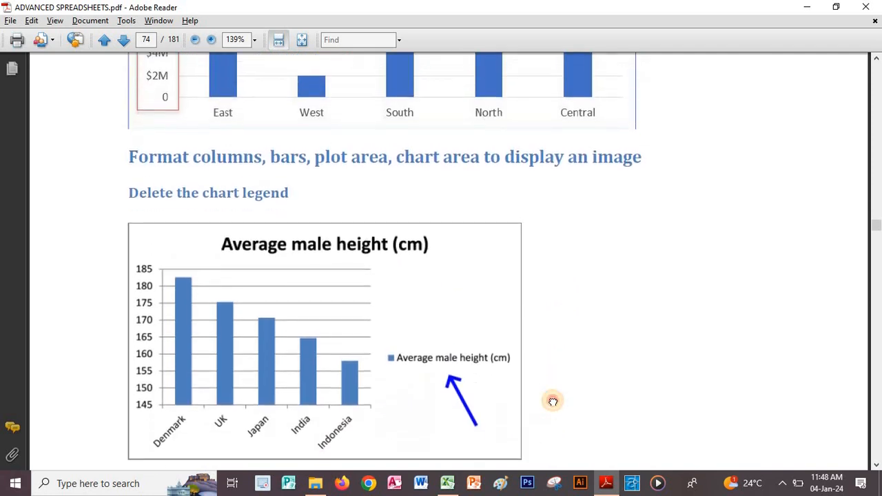
scroll(561, 378, "down", 13)
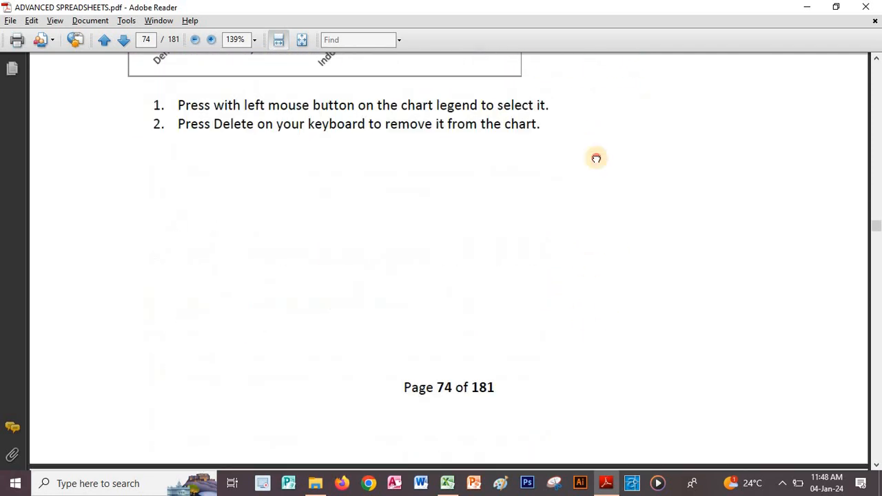
scroll(596, 159, "down", 20)
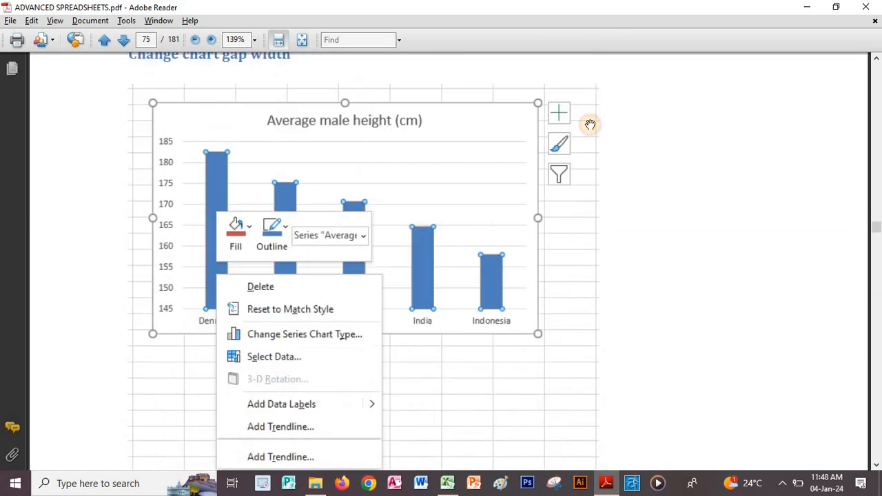
scroll(568, 413, "up", 5)
scroll(617, 118, "down", 2)
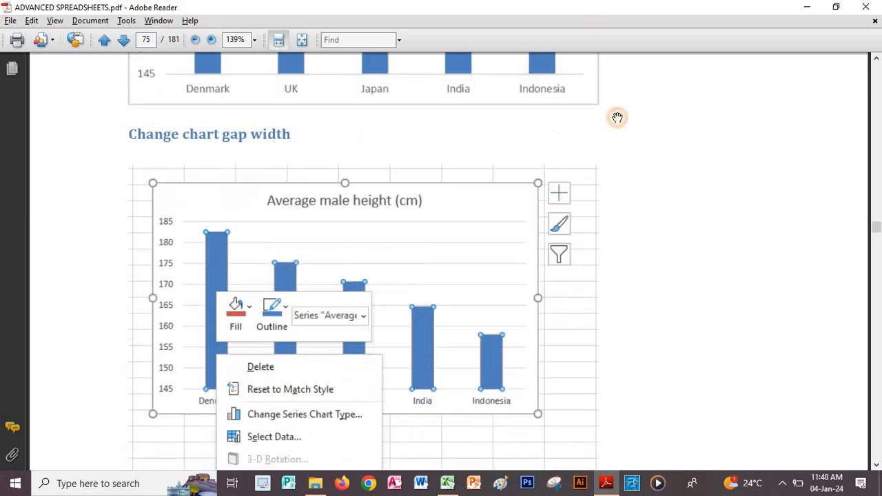
scroll(618, 118, "down", 19)
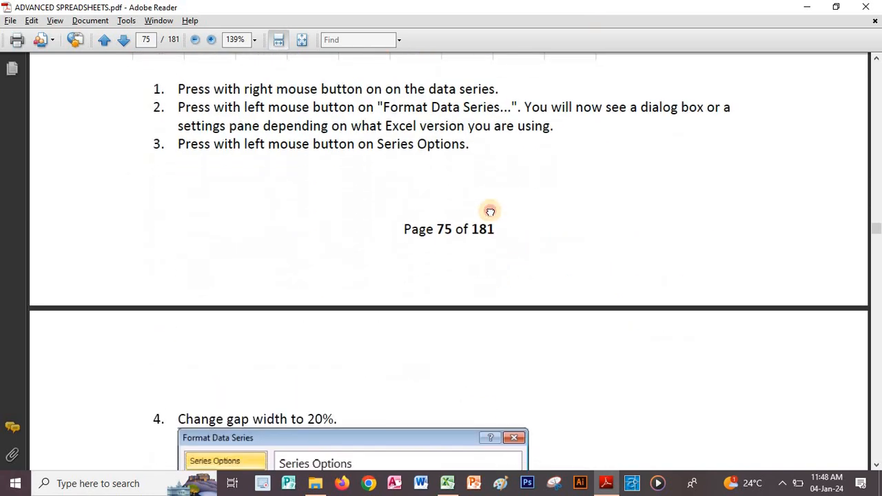
scroll(490, 211, "down", 7)
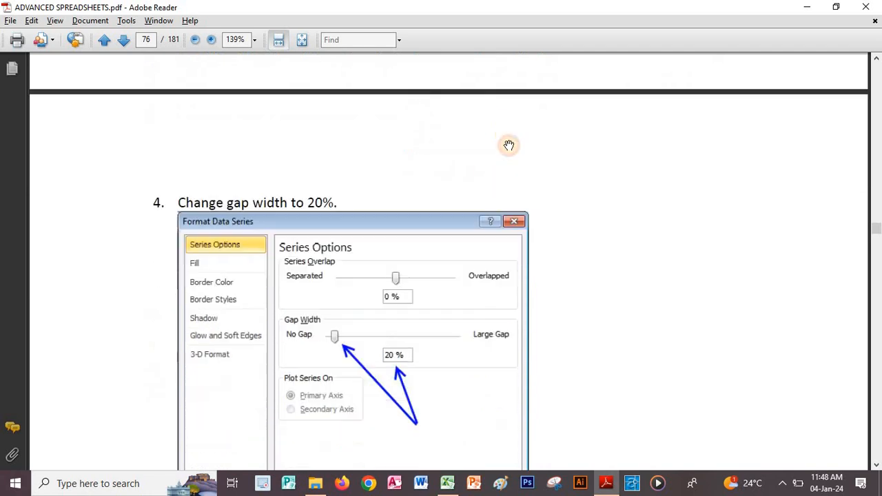
scroll(571, 262, "down", 11)
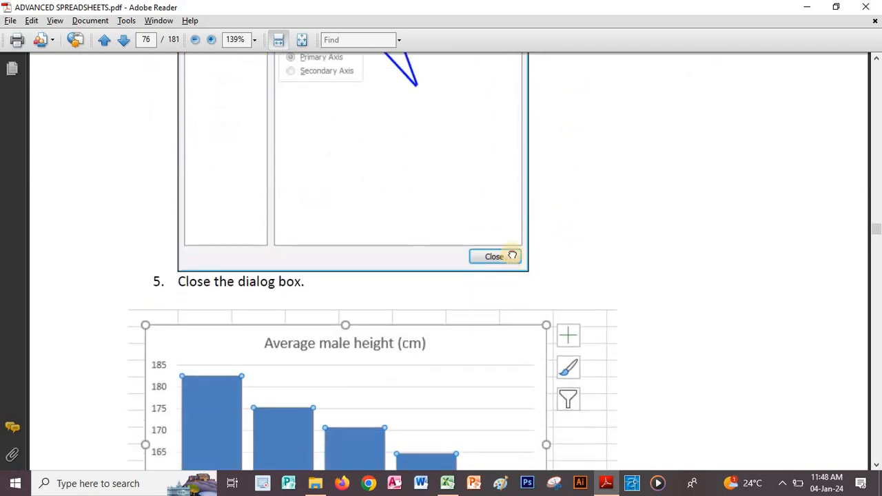
scroll(514, 244, "down", 6)
scroll(577, 288, "down", 17)
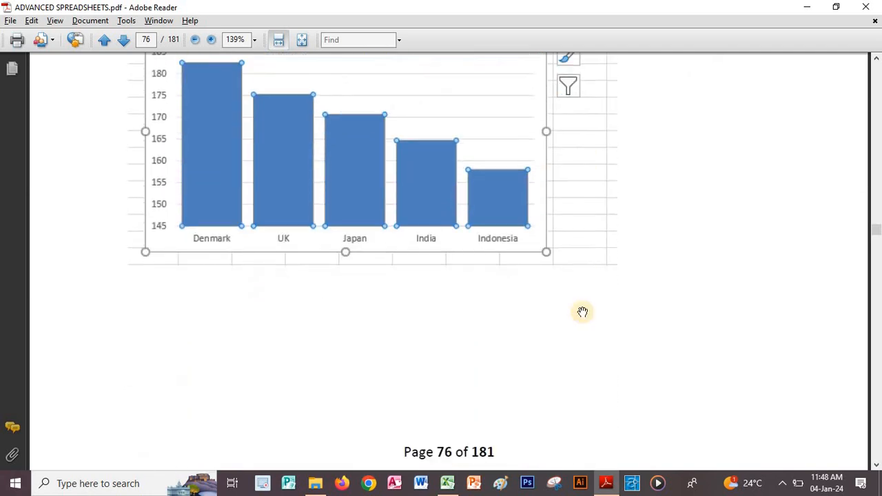
Step: Examine the instructions on pages 77 and 78 for inserting a picture into chart columns with the Picture or texture fill option
scroll(522, 296, "down", 12)
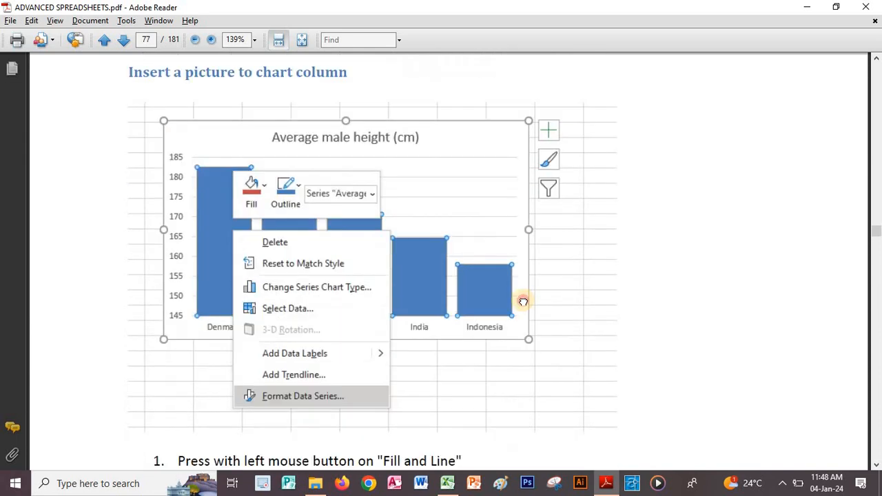
scroll(503, 330, "down", 17)
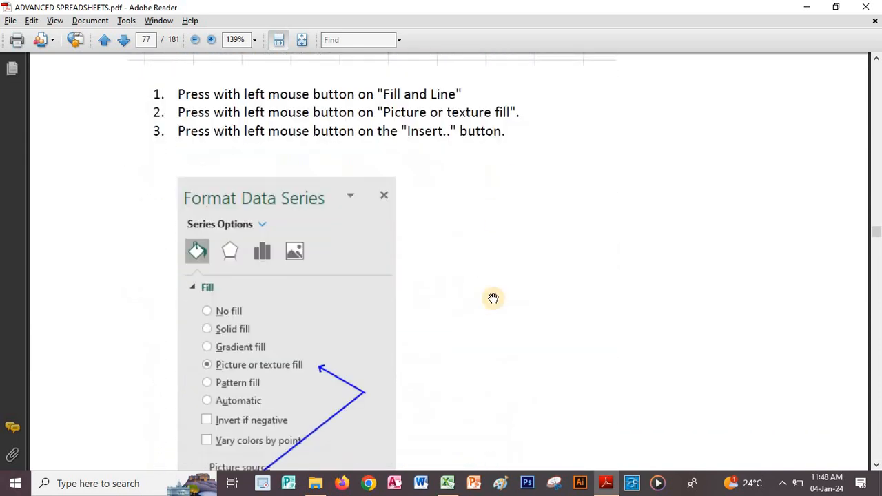
scroll(486, 179, "down", 8)
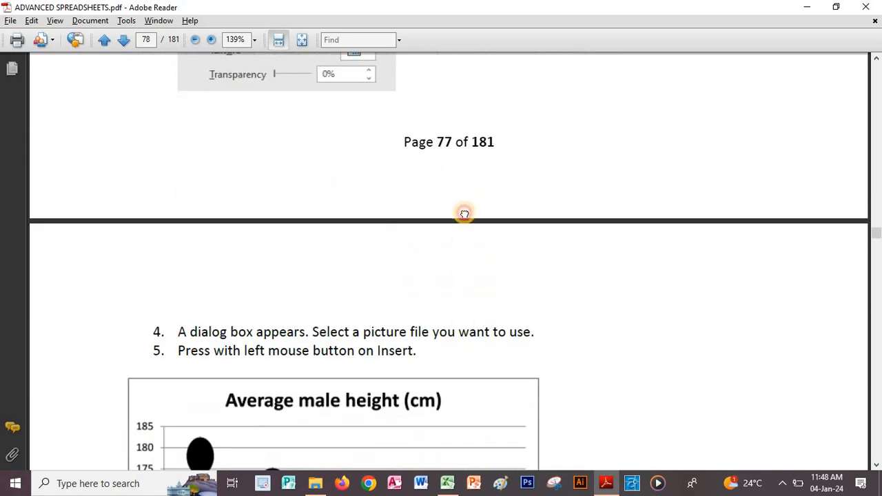
scroll(456, 261, "up", 9)
scroll(506, 417, "up", 20)
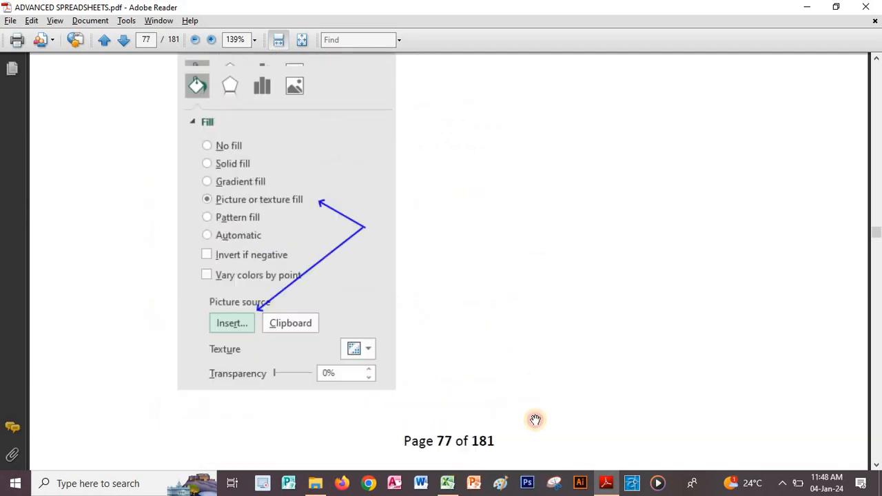
scroll(485, 423, "up", 20)
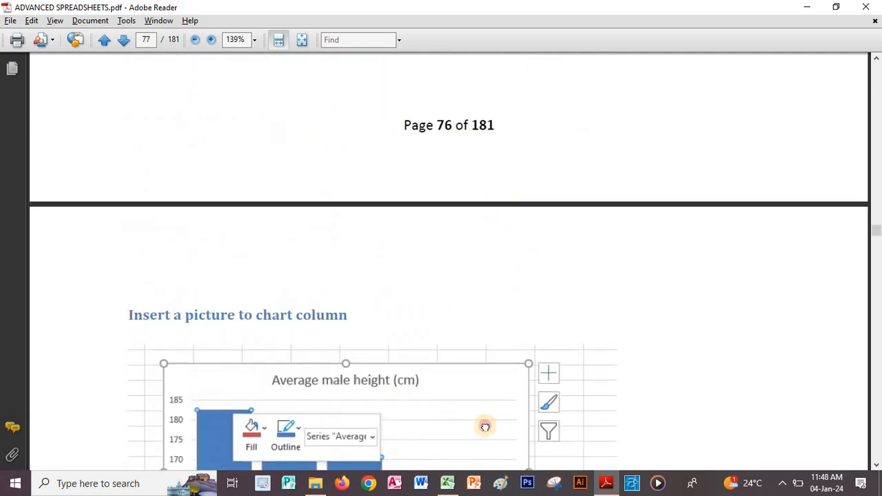
Step: Go back through the guide from the chart picture section on page 77 to the display units section around page 71
scroll(609, 207, "up", 20)
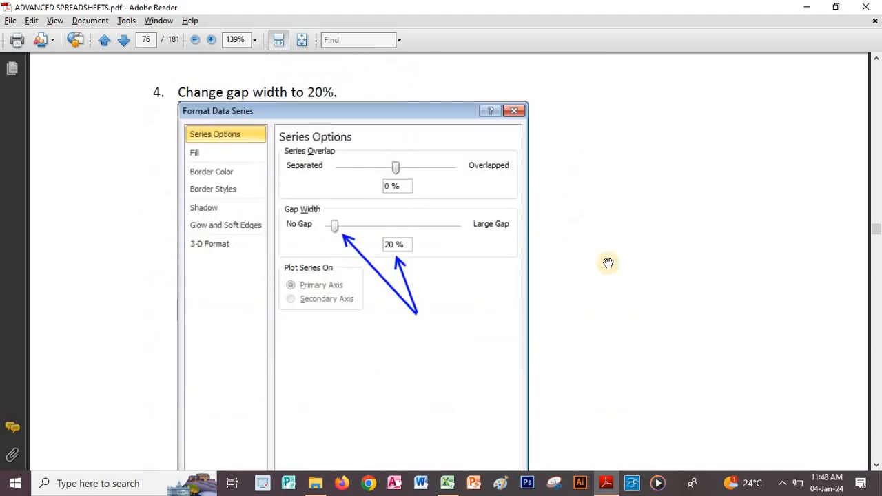
scroll(556, 358, "up", 20)
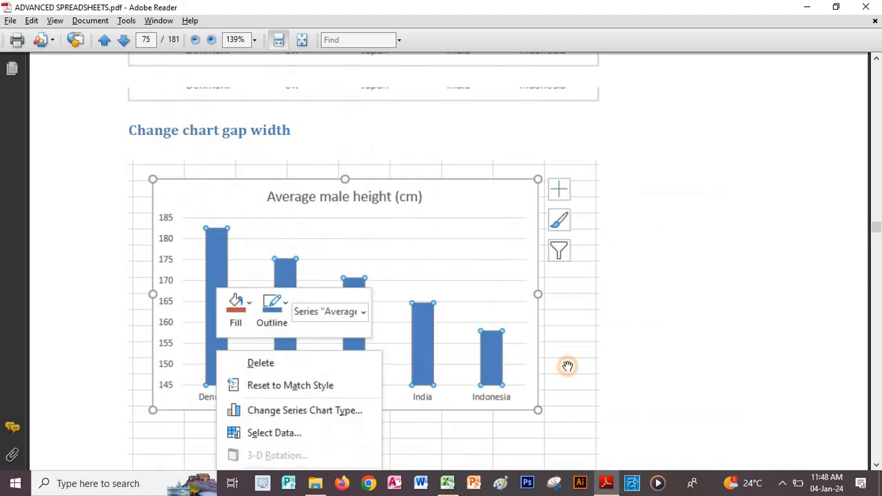
scroll(597, 456, "up", 20)
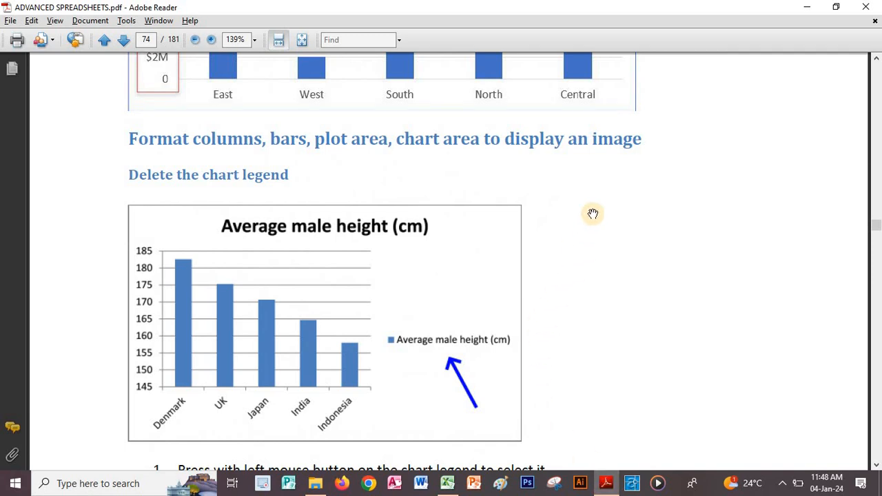
scroll(593, 272, "up", 4)
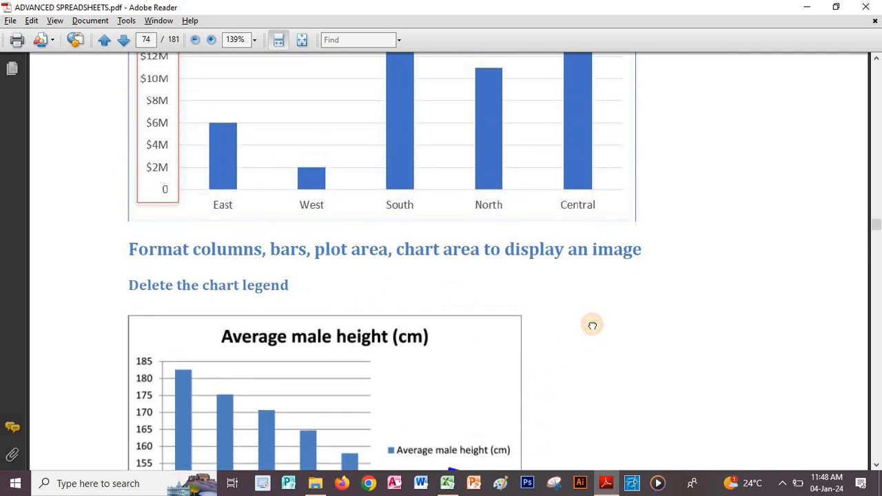
scroll(630, 236, "up", 20)
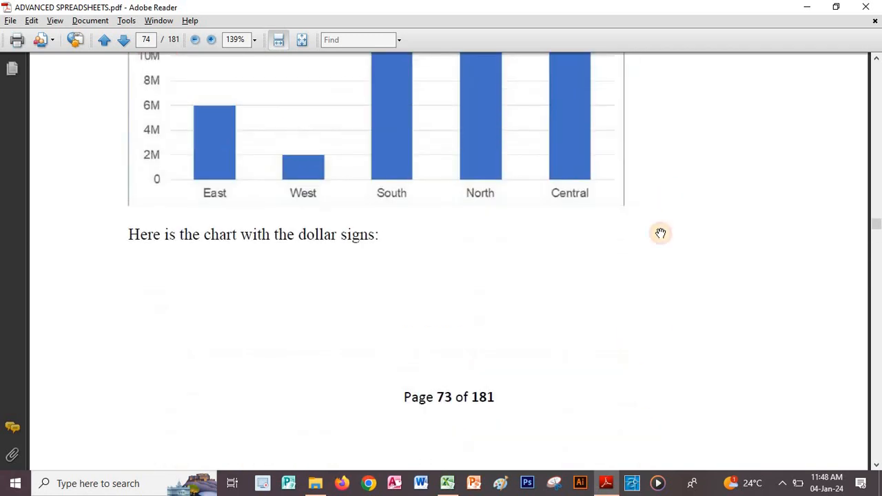
scroll(660, 234, "up", 20)
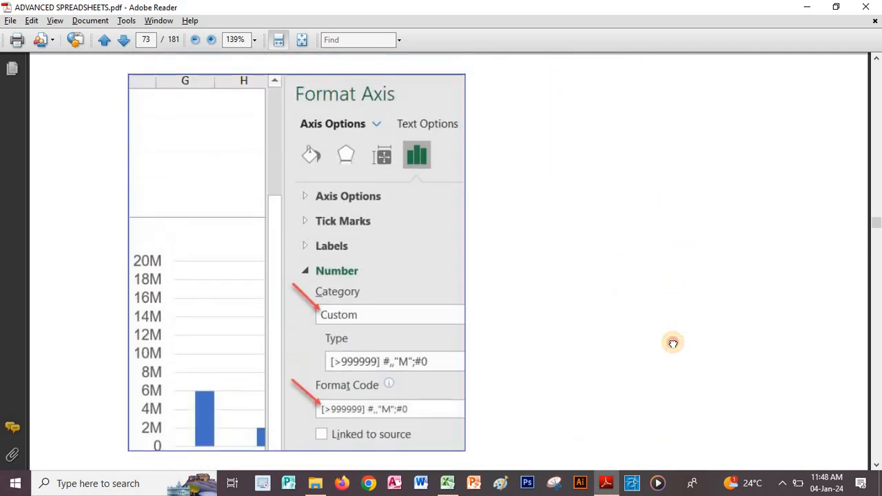
scroll(673, 344, "up", 20)
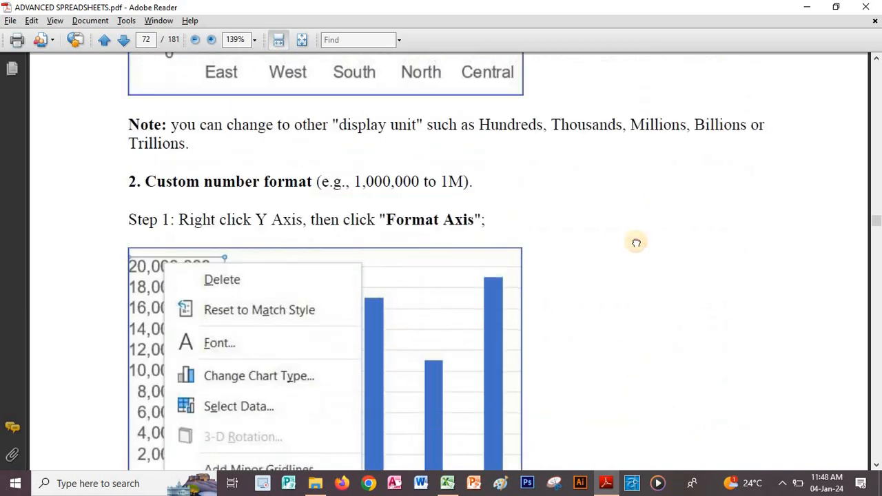
scroll(636, 243, "up", 10)
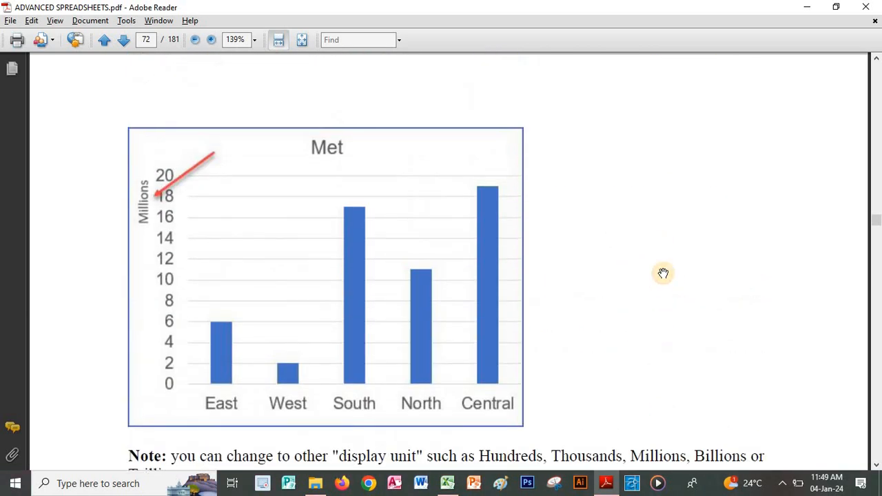
scroll(654, 386, "up", 4)
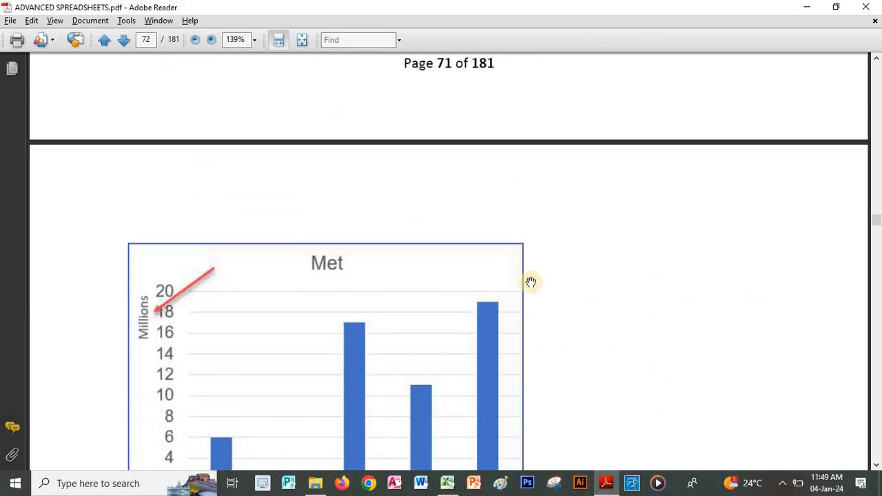
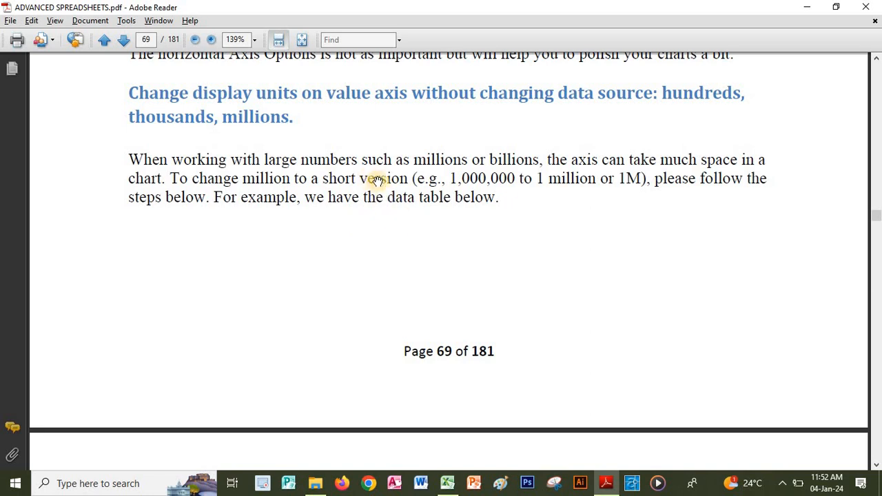
Step: Follow the guide's step 1 in Excel by inserting a clustered column chart from the Region, Met and Not Met data in A1:C6
scroll(501, 292, "down", 5)
scroll(542, 279, "down", 6)
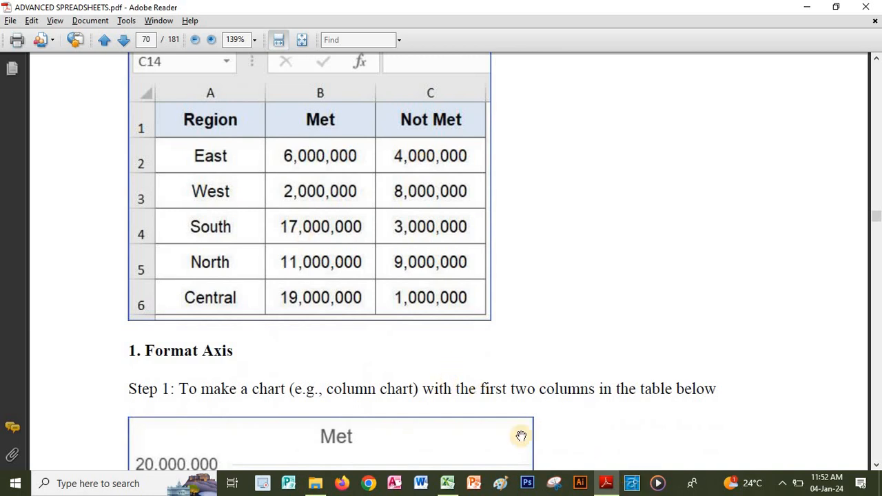
scroll(478, 324, "down", 4)
scroll(483, 195, "down", 2)
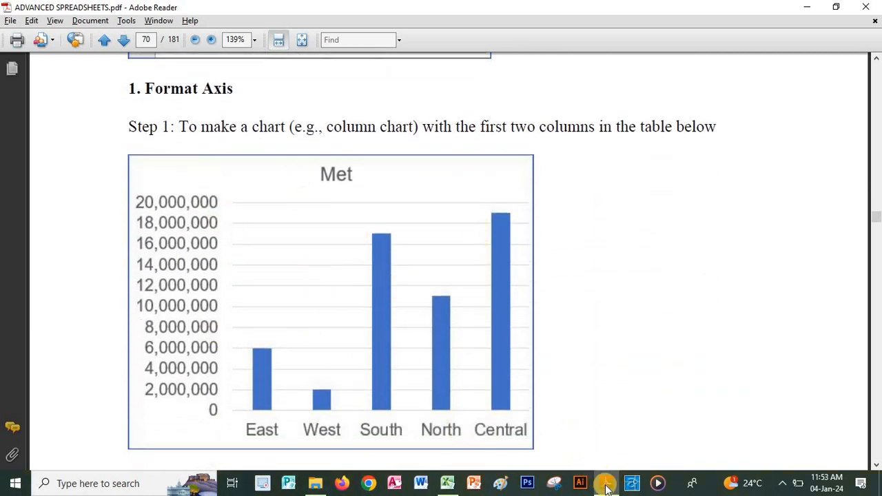
left_click(448, 484)
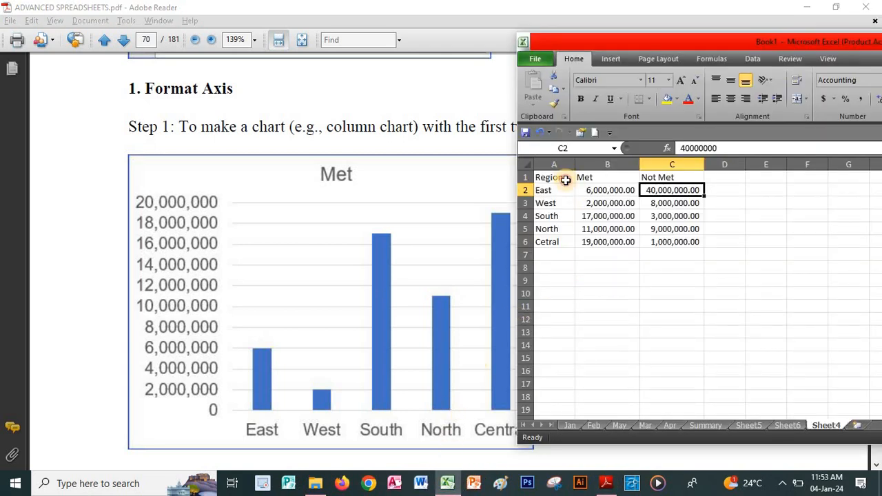
left_click_drag(565, 180, 654, 233)
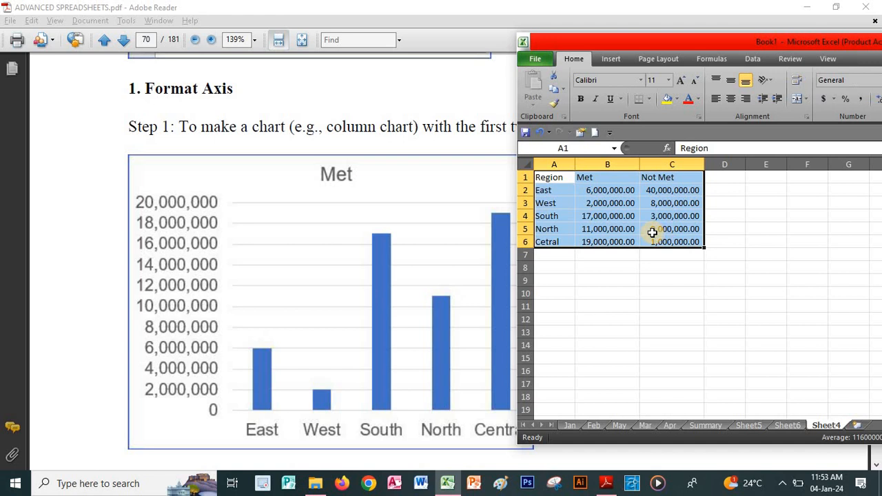
left_click(610, 62)
left_click(725, 100)
left_click(730, 141)
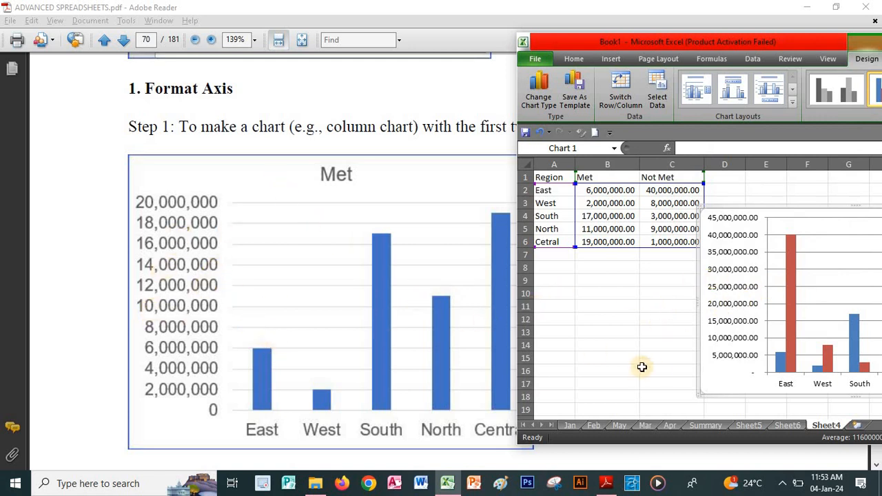
Step: Check step 2 of the PDF guide, switch back to Excel and open the Format Axis options for the chart's horizontal axis
left_click(99, 353)
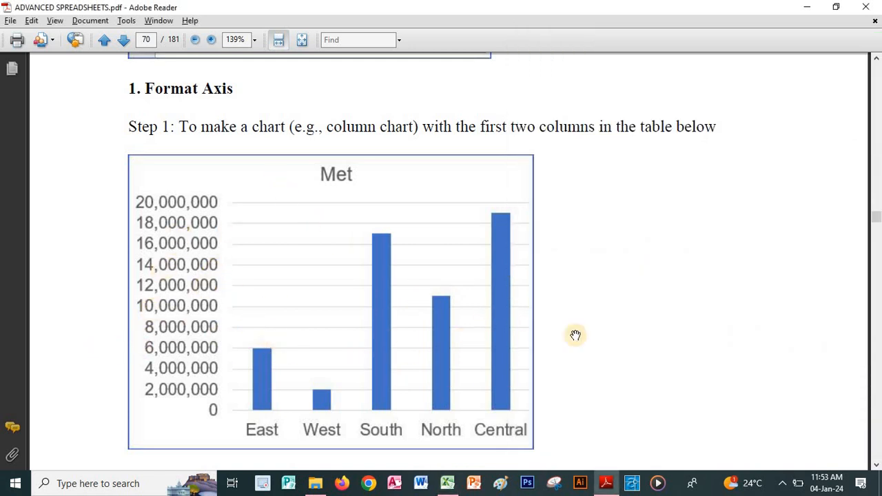
scroll(597, 218, "down", 10)
scroll(610, 202, "up", 3)
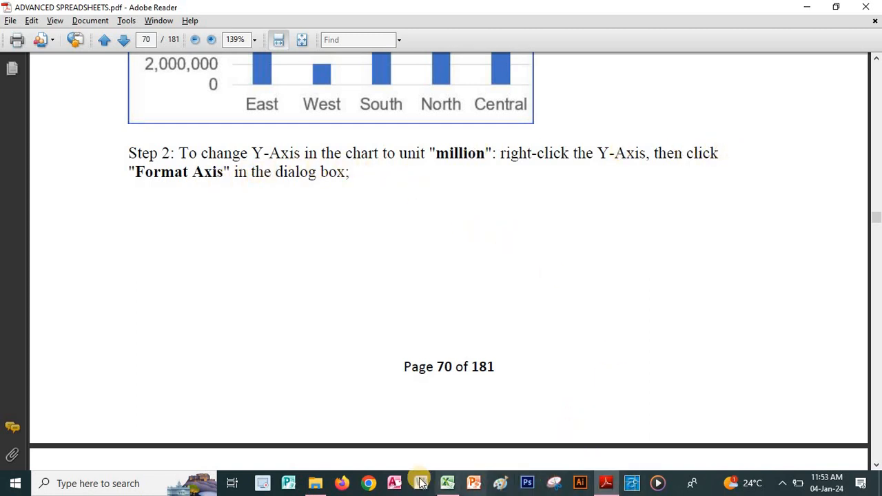
left_click(447, 482)
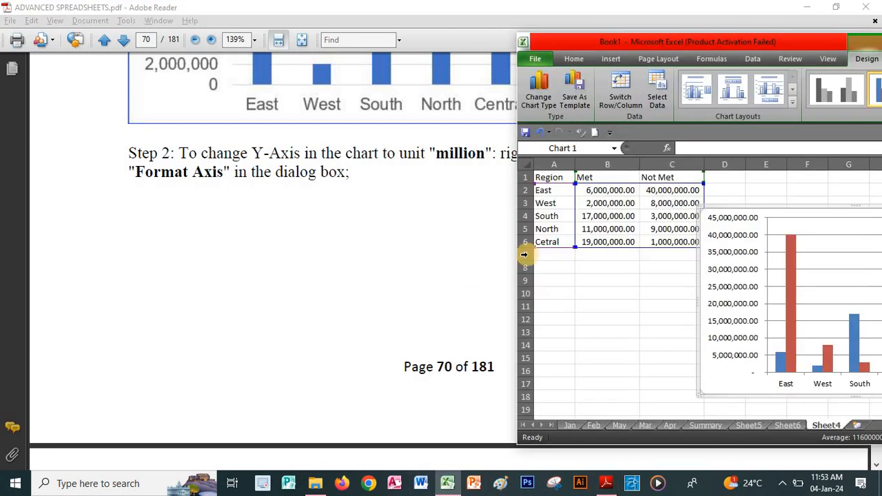
right_click(822, 390)
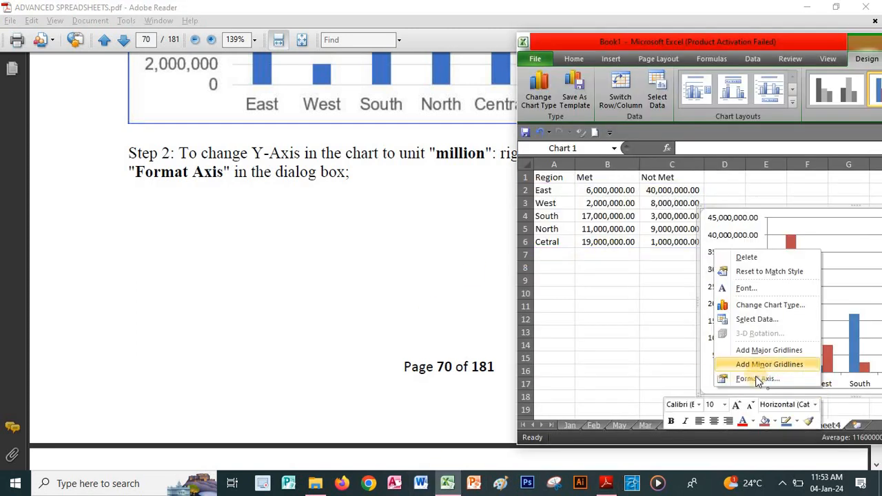
left_click(720, 377)
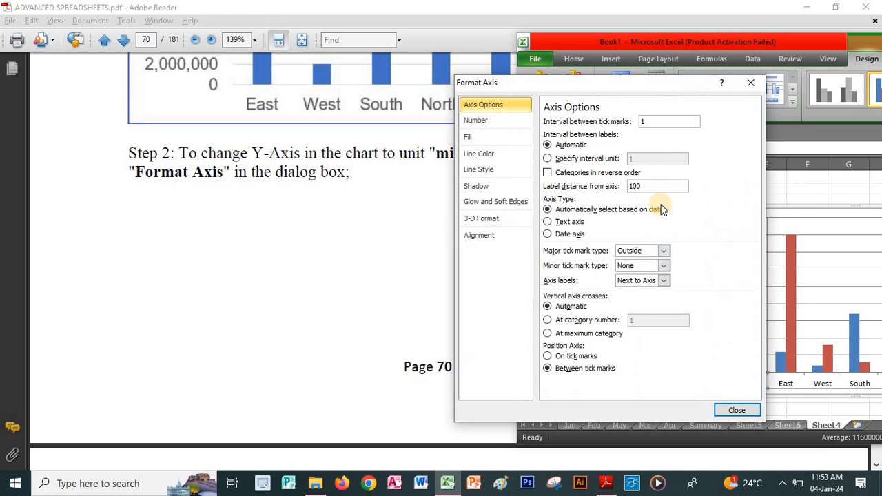
left_click_drag(655, 89, 707, 96)
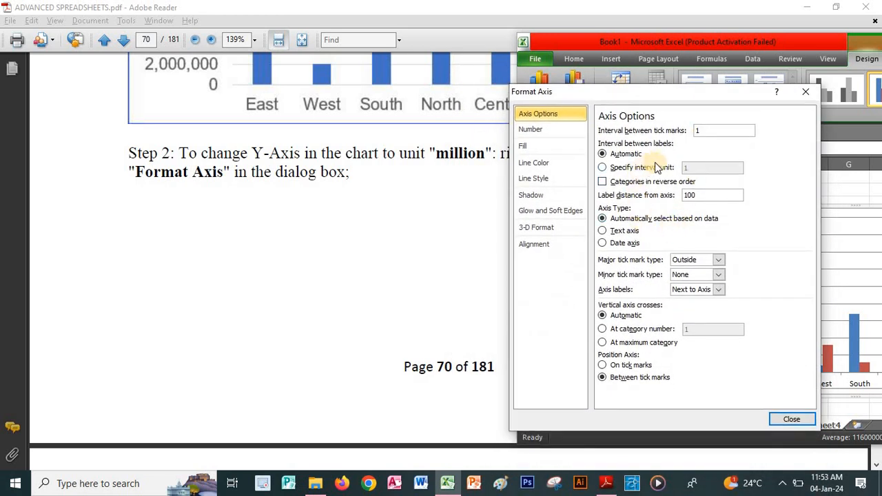
Step: Compare the guide's step 3 on Millions display units with Excel's open Format Axis options, and dismiss the horizontal axis settings
left_click(426, 207)
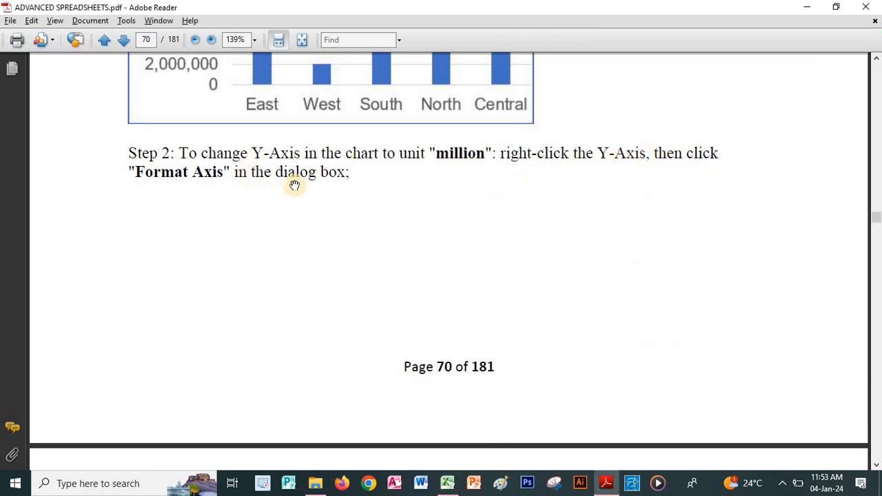
scroll(429, 151, "down", 10)
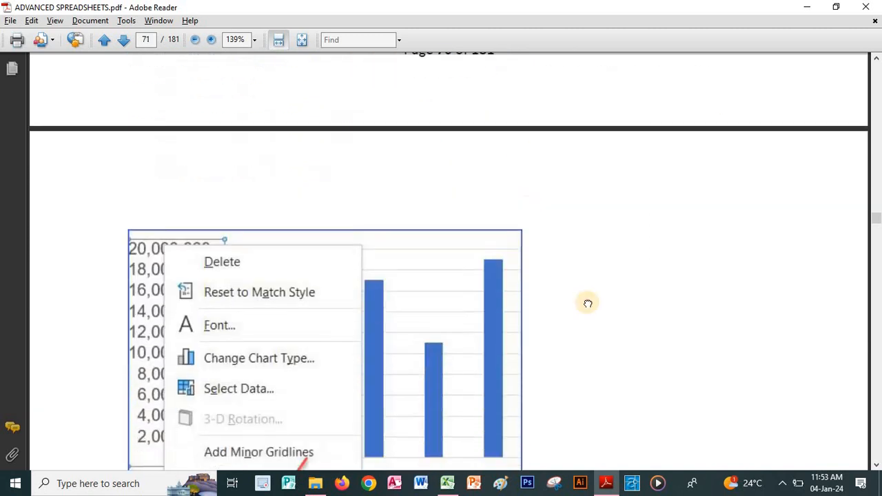
scroll(538, 227, "down", 5)
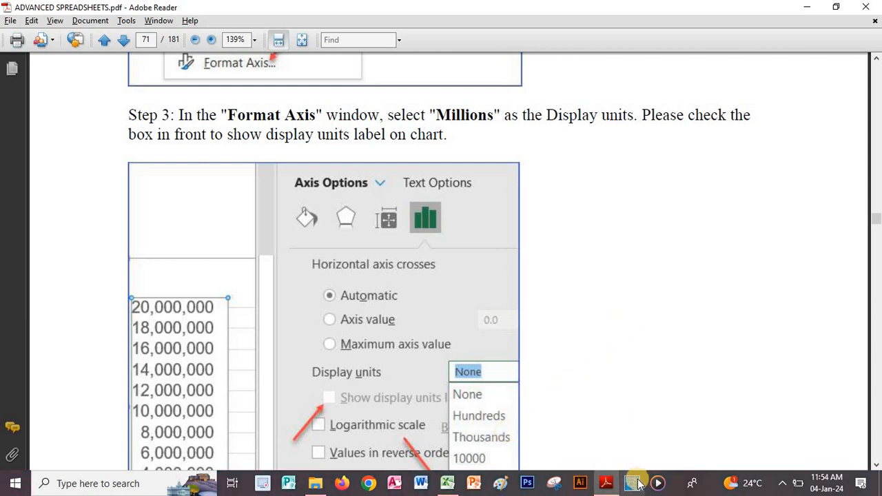
left_click(442, 484)
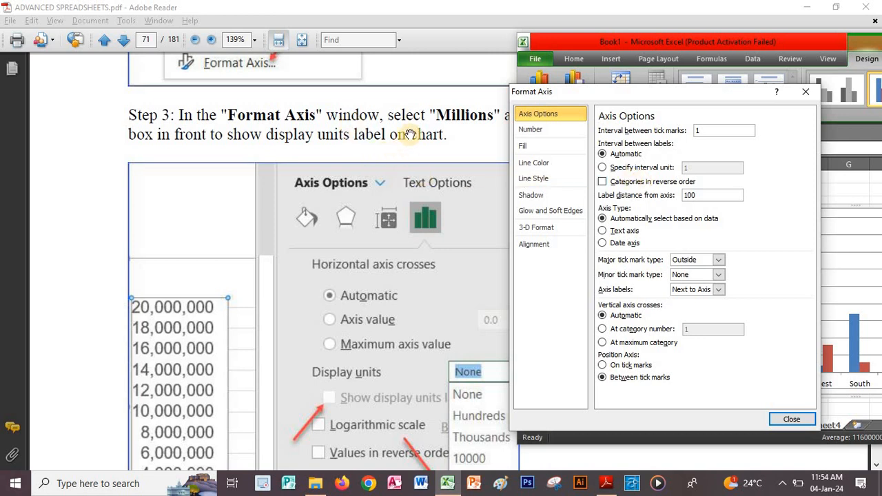
left_click(389, 126)
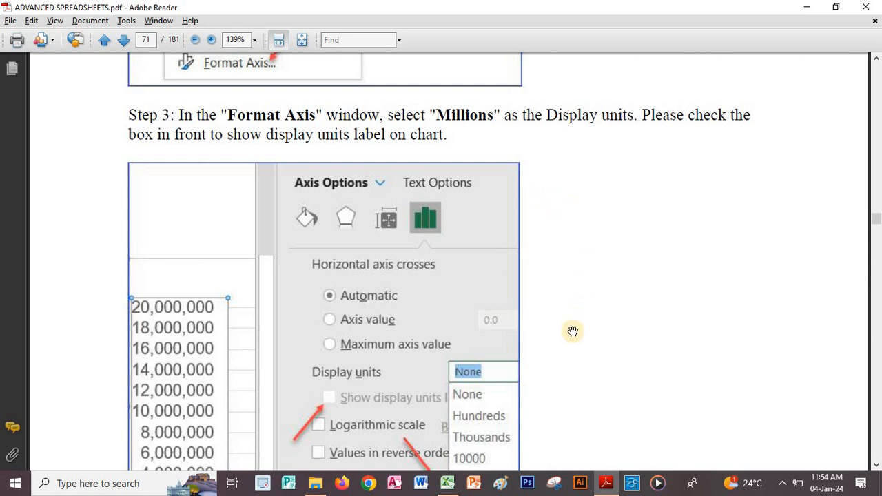
scroll(580, 200, "down", 1)
scroll(558, 303, "down", 3)
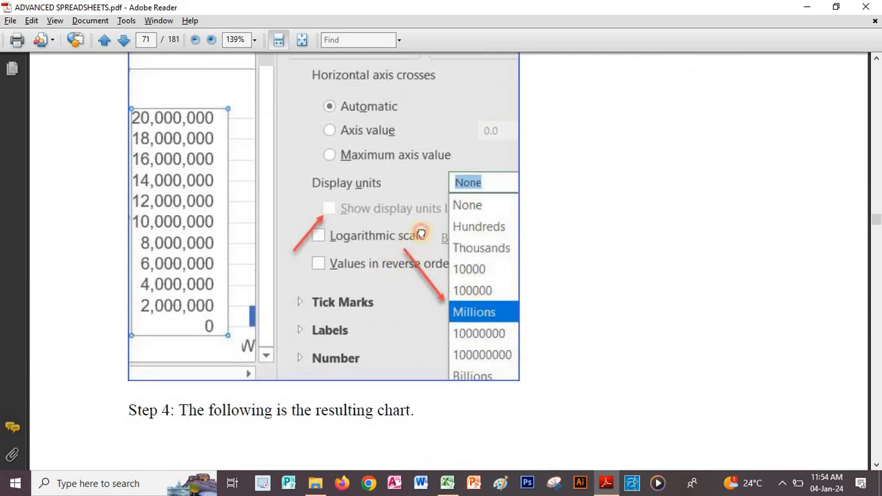
scroll(414, 217, "down", 1)
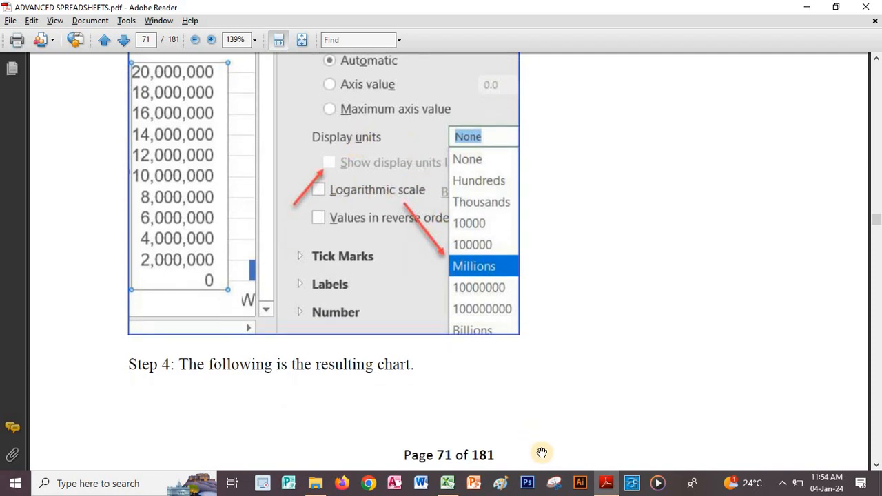
left_click(447, 483)
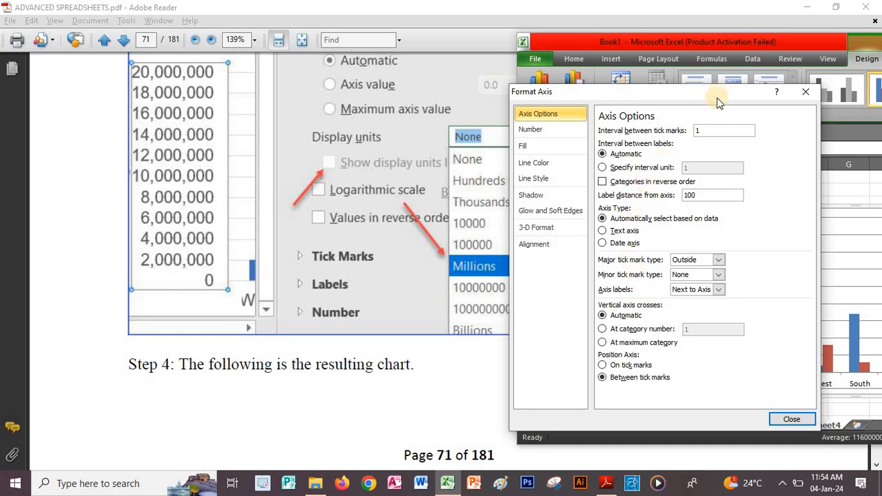
left_click(803, 93)
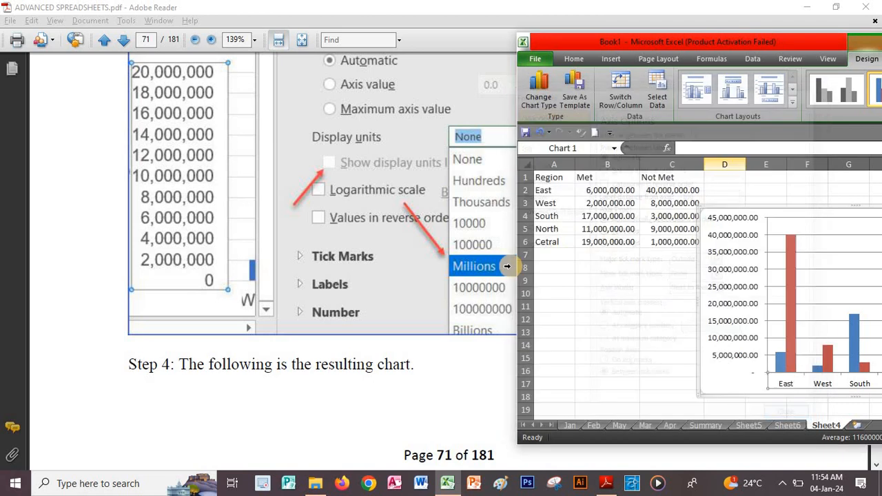
Step: Reread steps 2 and 3 on pages 70 and 71 of the PDF guide about formatting the Y-axis in Millions
left_click(251, 359)
scroll(327, 330, "up", 3)
scroll(327, 329, "up", 5)
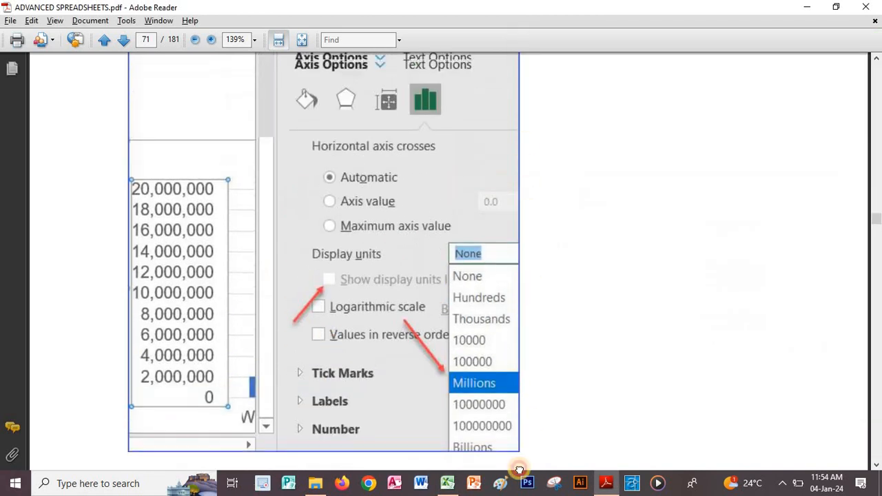
scroll(630, 303, "up", 3)
scroll(629, 303, "up", 6)
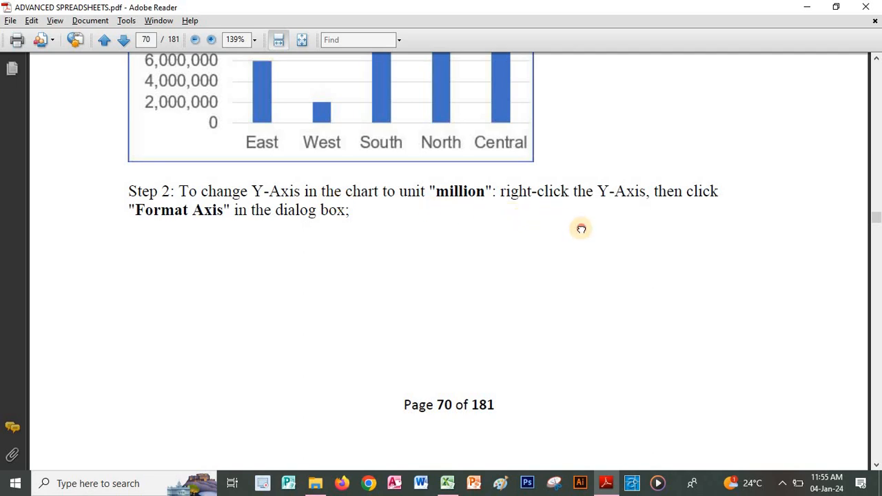
scroll(586, 176, "down", 2)
scroll(586, 176, "down", 6)
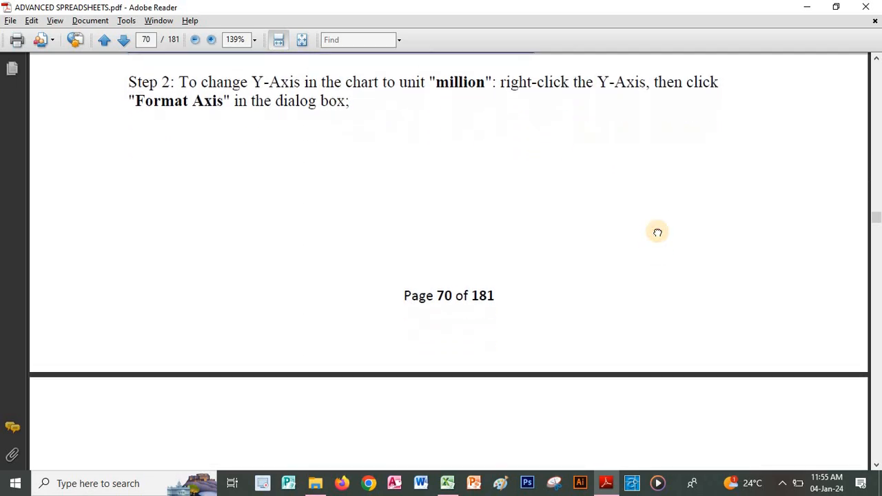
scroll(639, 283, "down", 12)
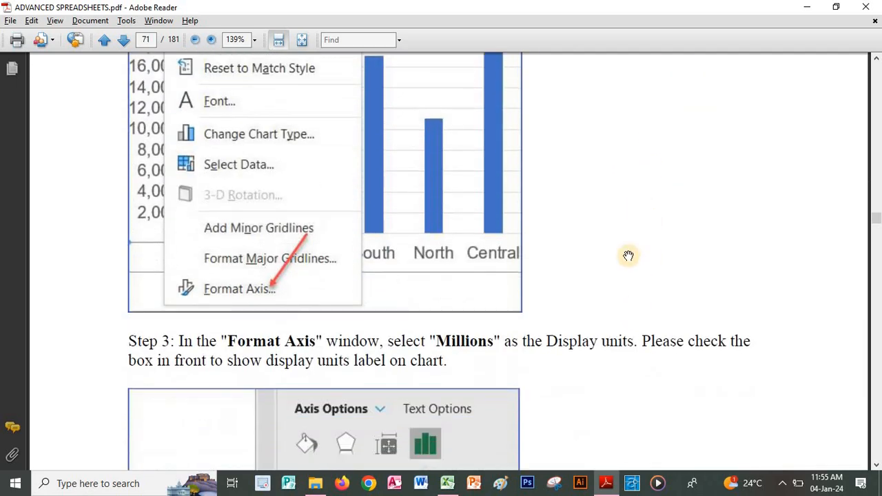
scroll(659, 139, "down", 4)
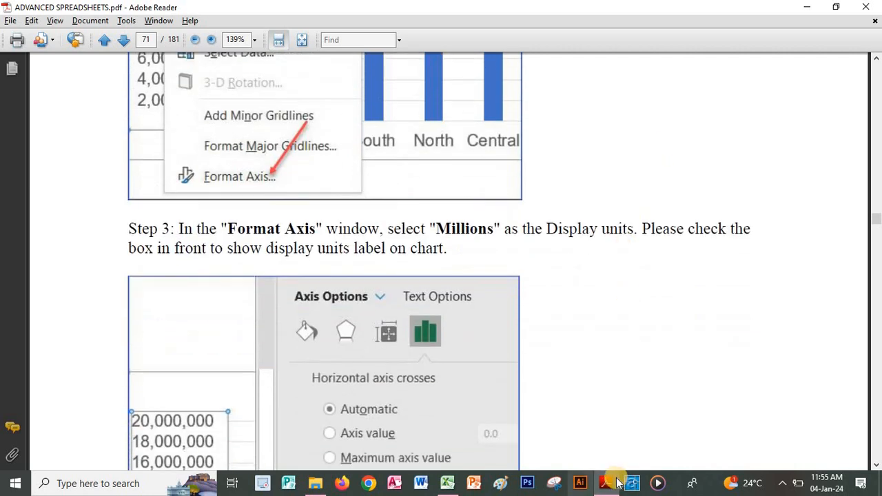
left_click(448, 486)
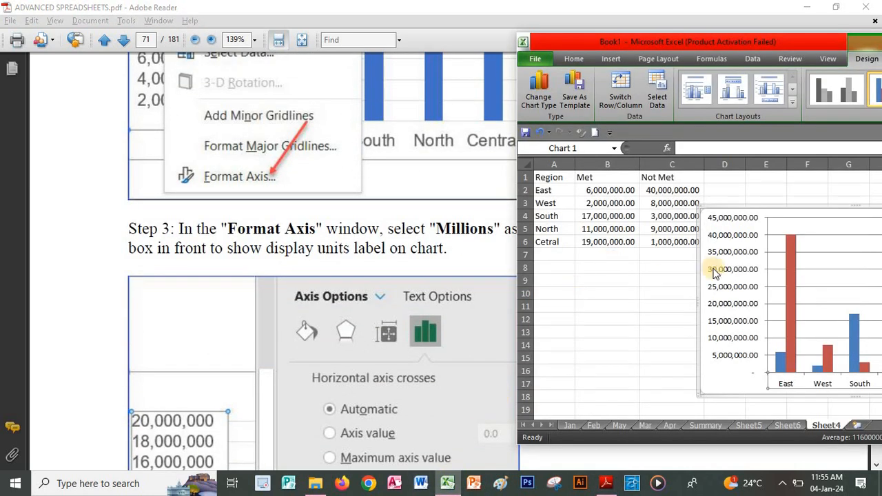
right_click(783, 386)
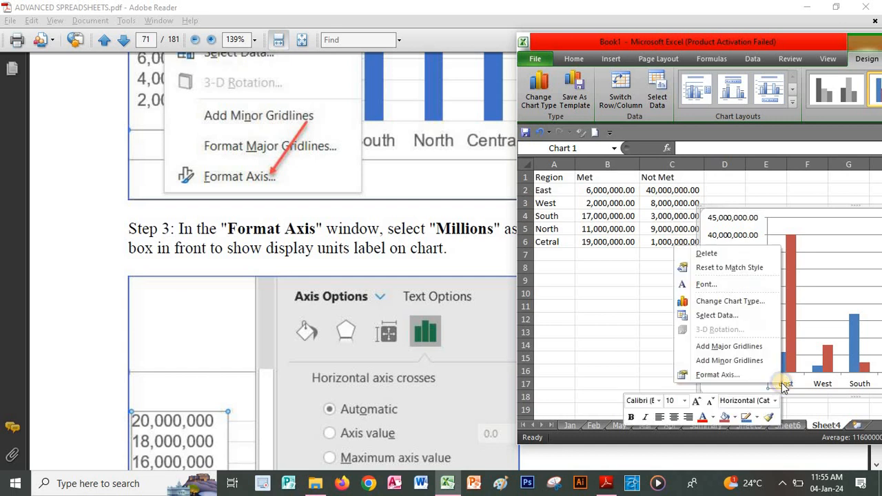
left_click(680, 371)
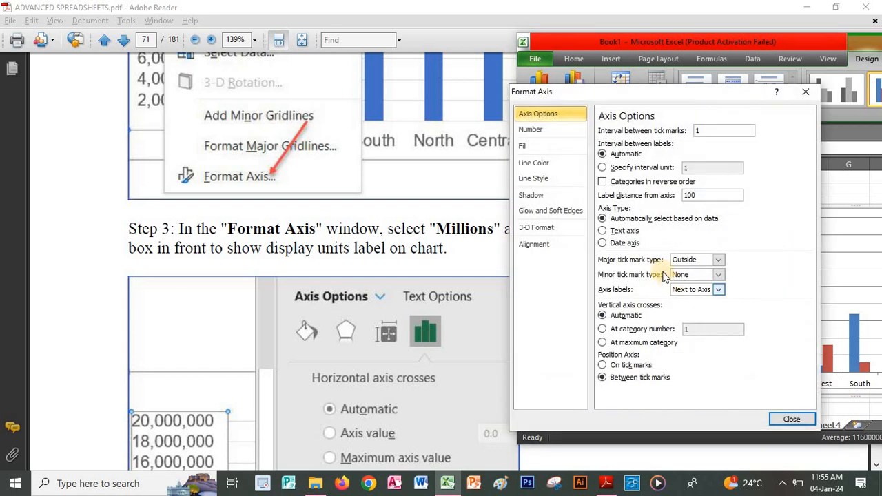
left_click(804, 93)
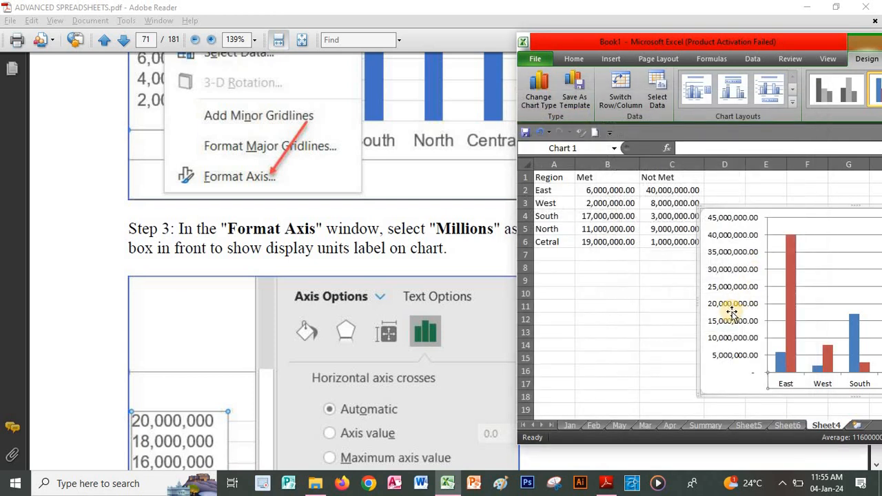
Step: In Excel, set the chart's vertical axis display units to Millions with the units label shown, and close the axis settings
right_click(735, 309)
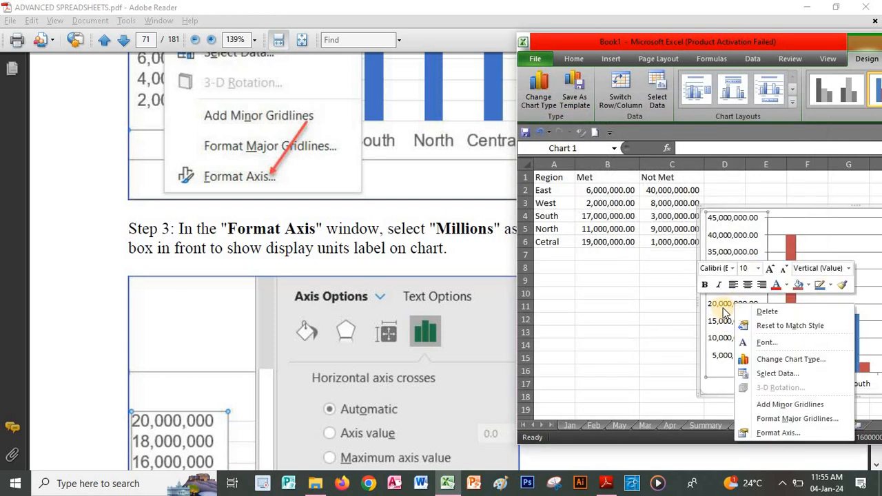
left_click(724, 308)
right_click(724, 308)
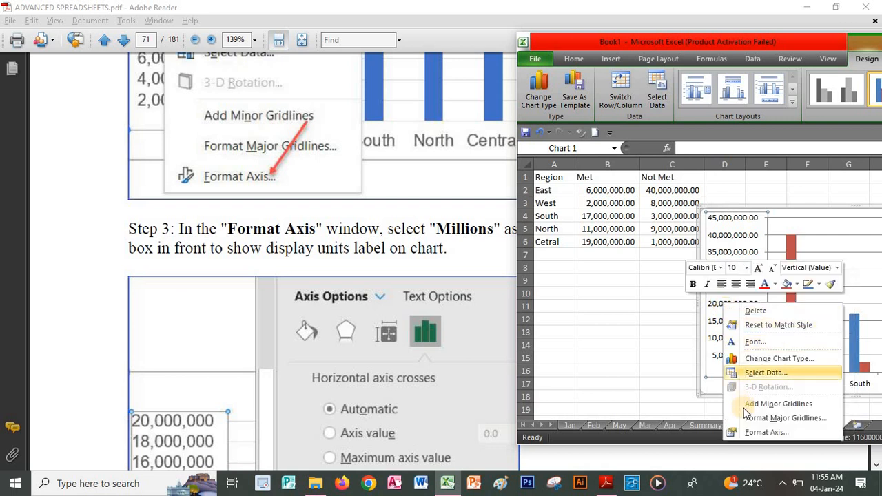
left_click(756, 434)
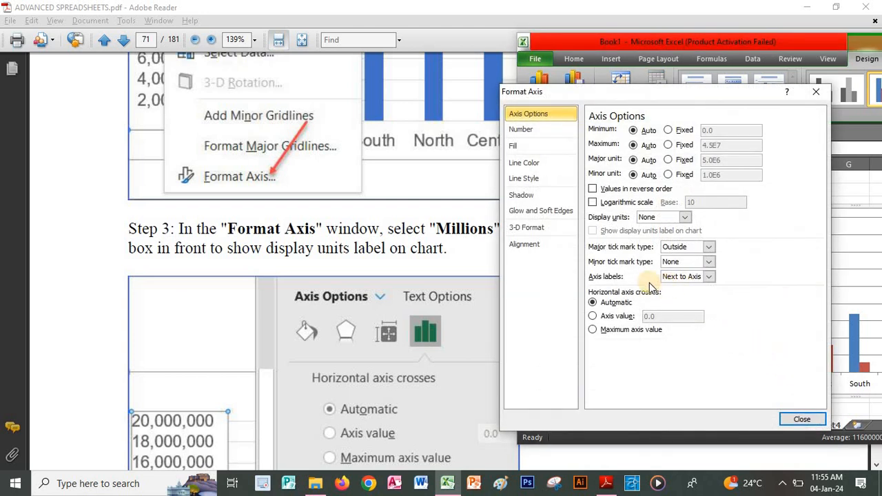
left_click(686, 219)
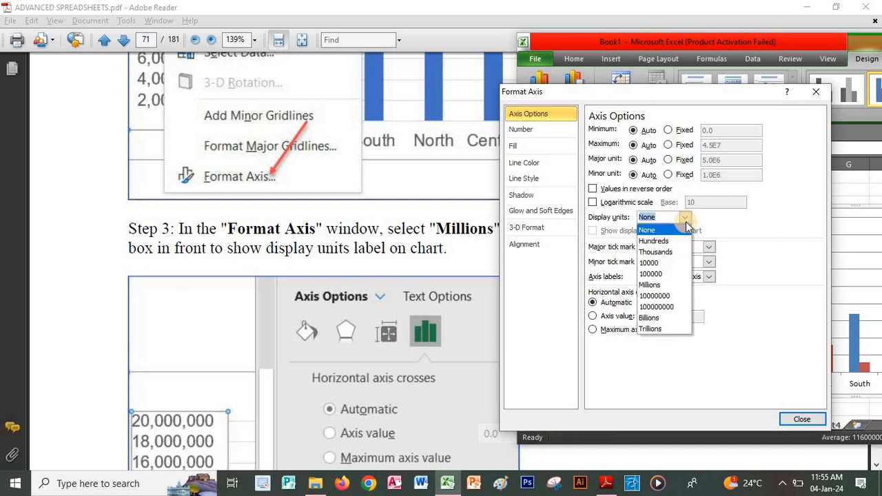
left_click(660, 284)
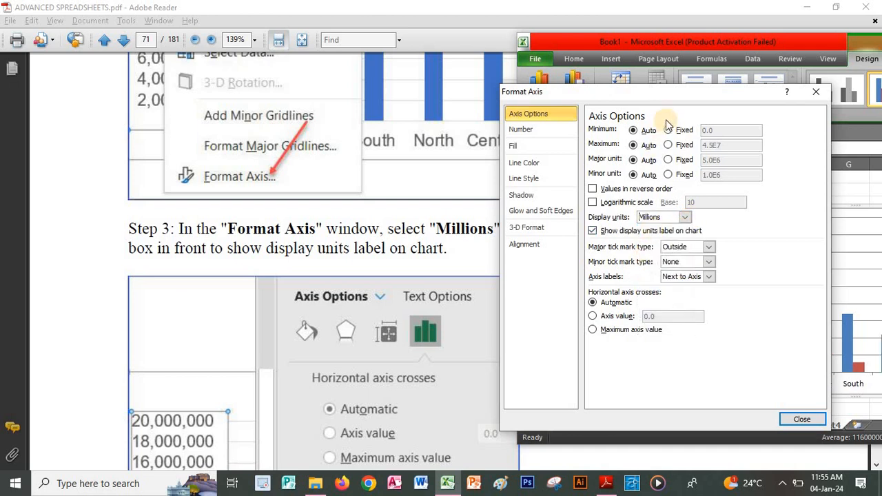
left_click_drag(674, 94, 374, 30)
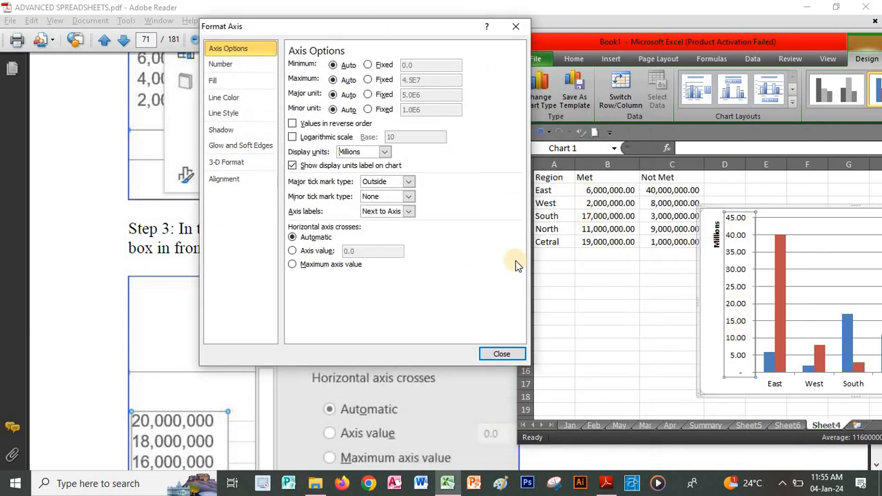
key("Escape")
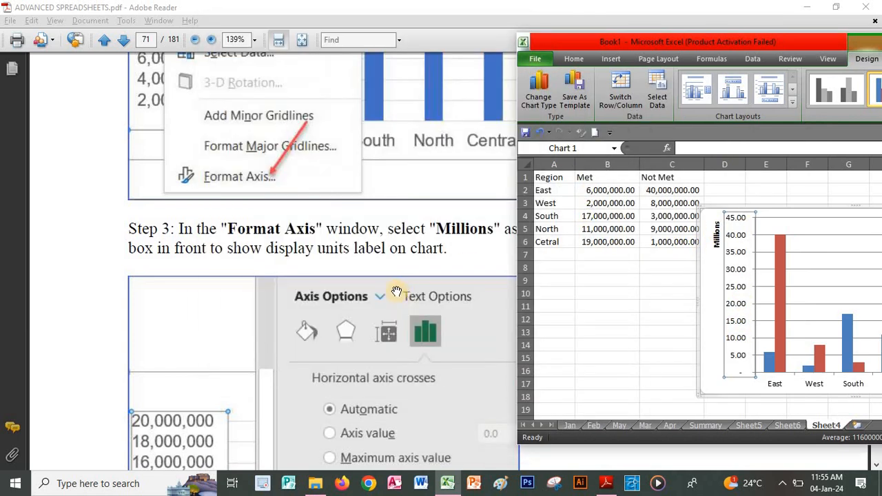
Step: Return to the PDF guide and read the resulting Millions chart and the custom number format steps on pages 71 and 72
left_click(253, 248)
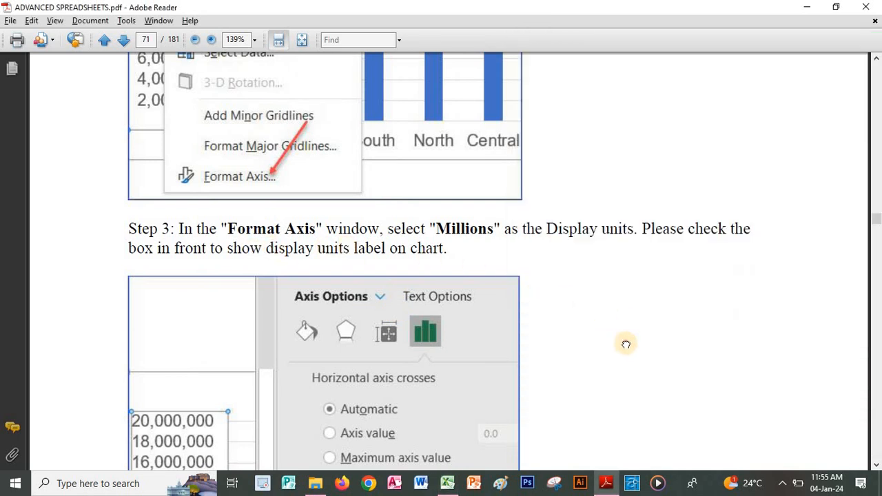
scroll(624, 228, "down", 3)
scroll(624, 214, "down", 3)
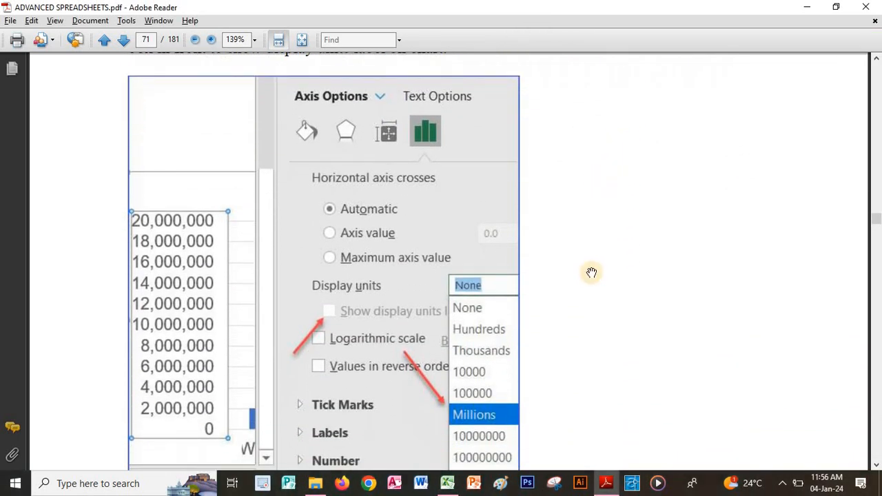
scroll(532, 311, "down", 5)
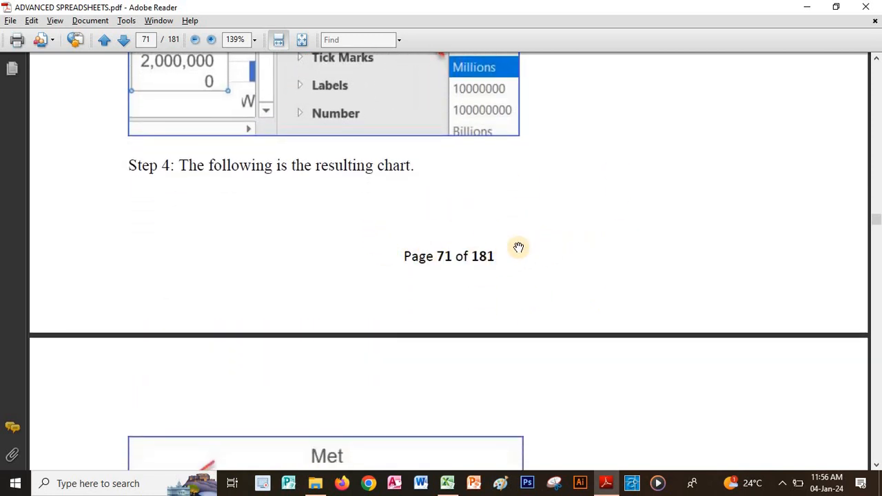
scroll(524, 250, "down", 8)
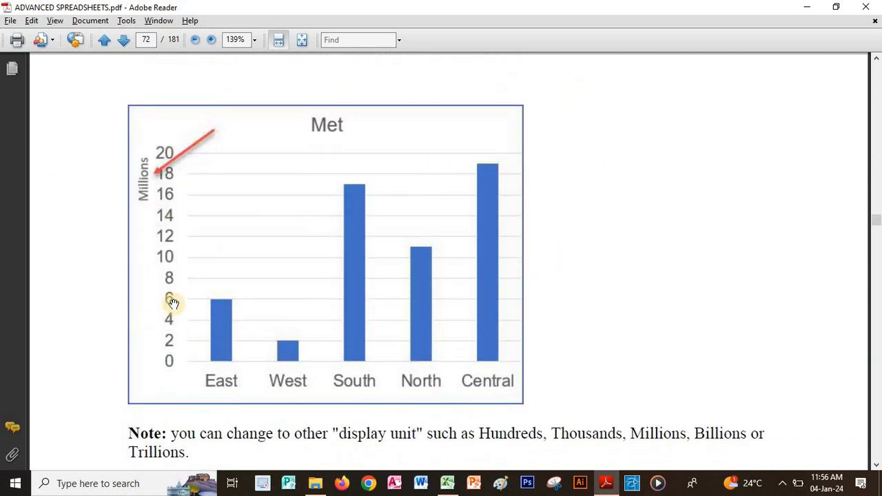
scroll(543, 330, "down", 4)
scroll(544, 329, "down", 4)
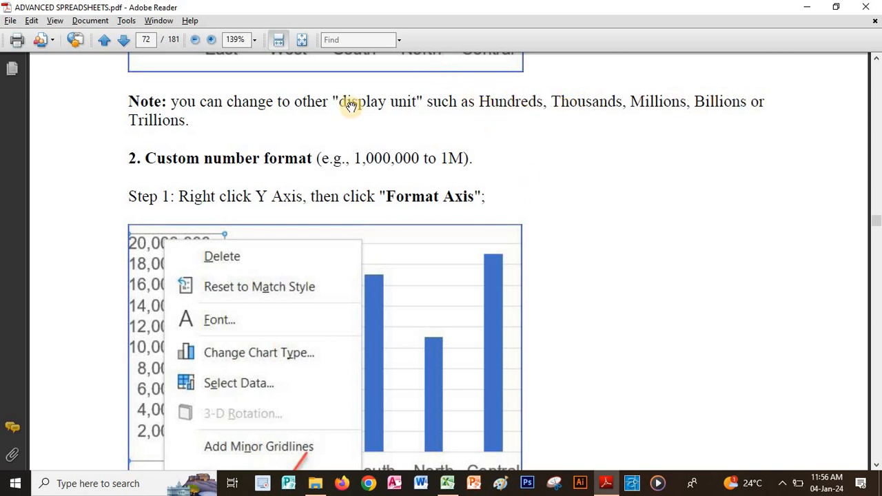
scroll(528, 173, "down", 2)
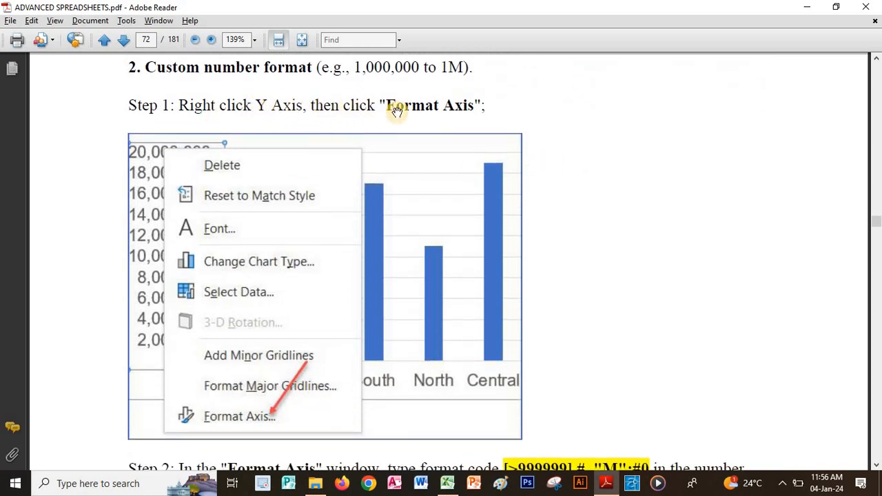
scroll(608, 140, "down", 6)
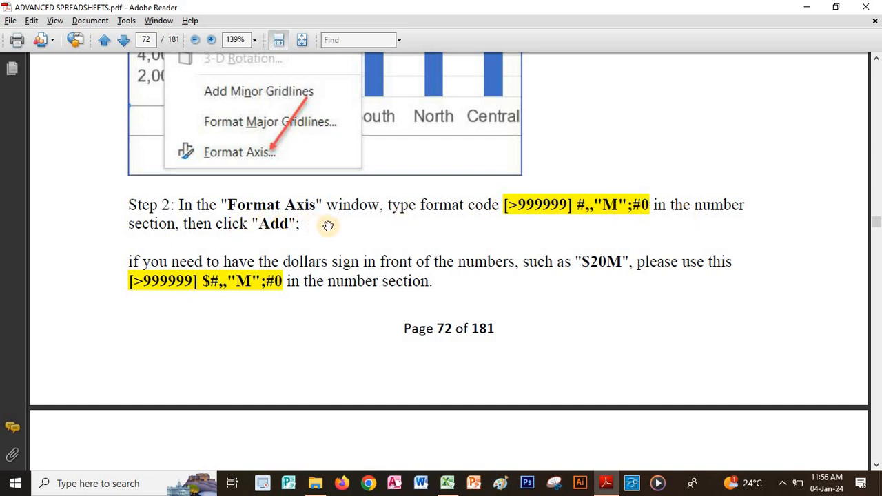
scroll(517, 236, "down", 1)
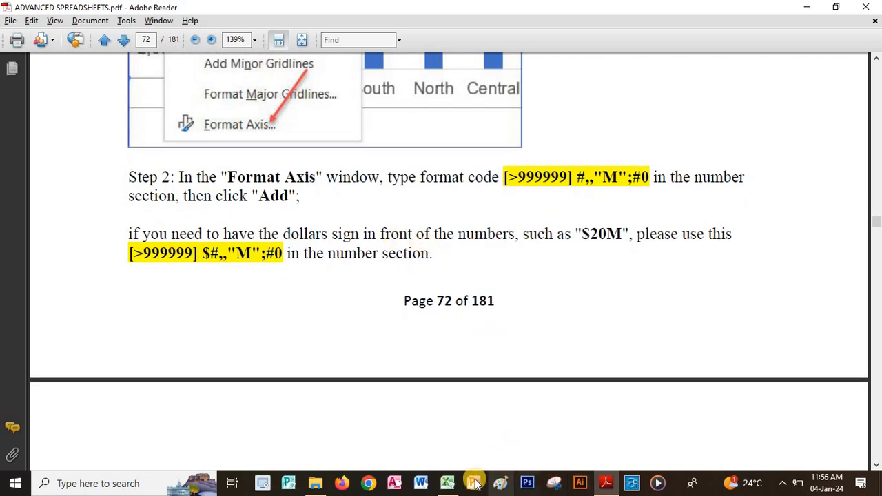
Step: Switch to Excel, open the Format Axis options for the chart's vertical axis, and move the dialog clear of the guide's text
mouse_move(449, 485)
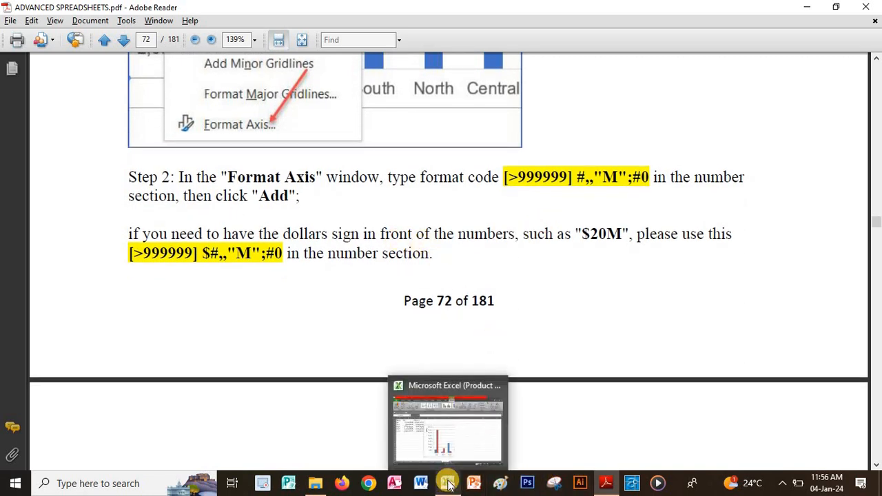
left_click(449, 485)
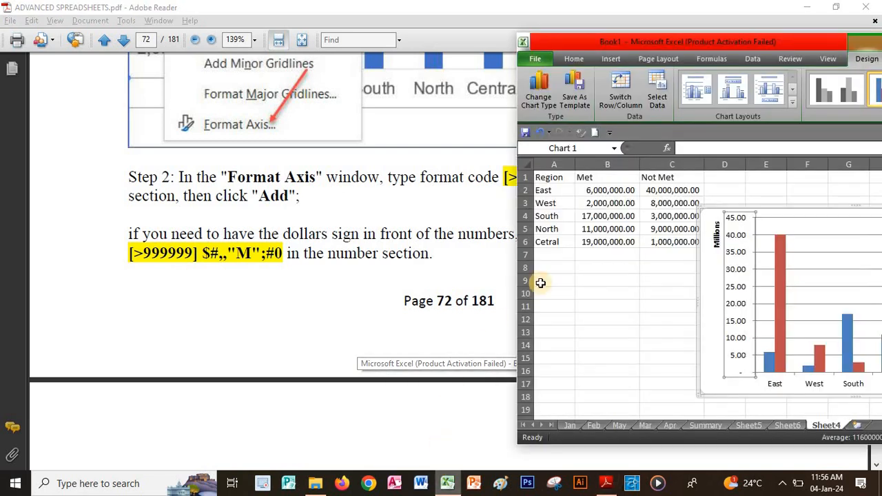
right_click(729, 329)
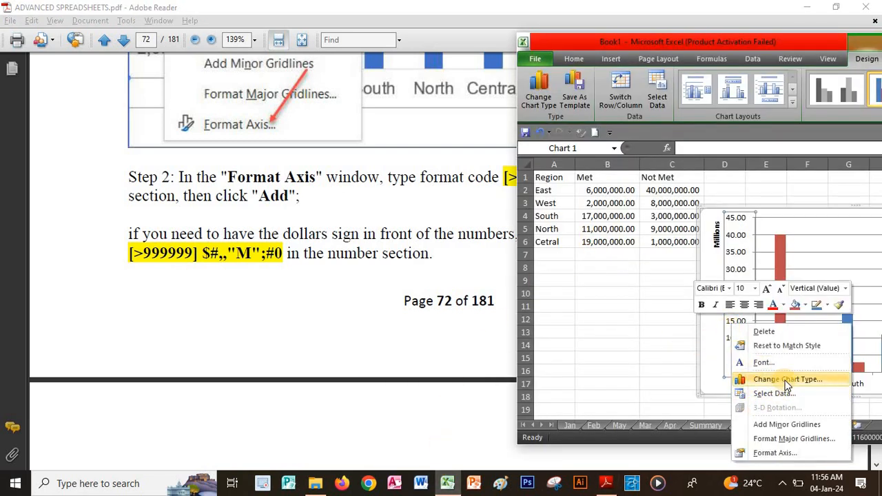
left_click(780, 452)
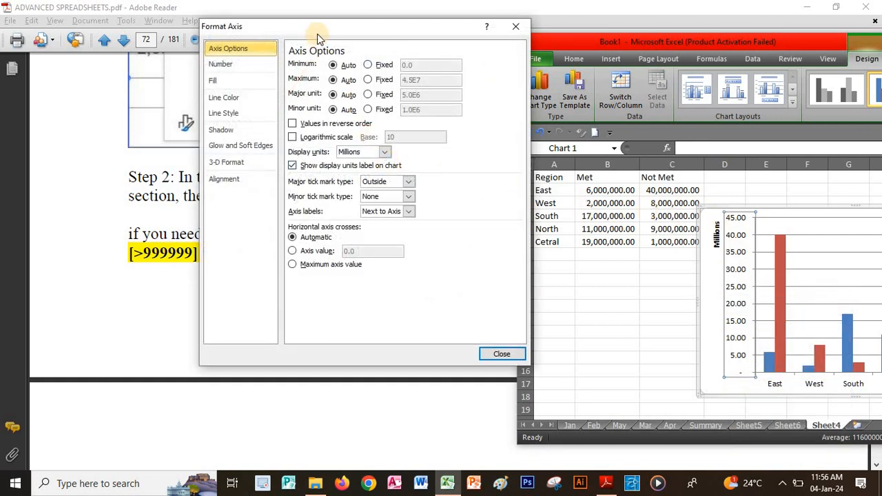
left_click_drag(319, 37, 596, 116)
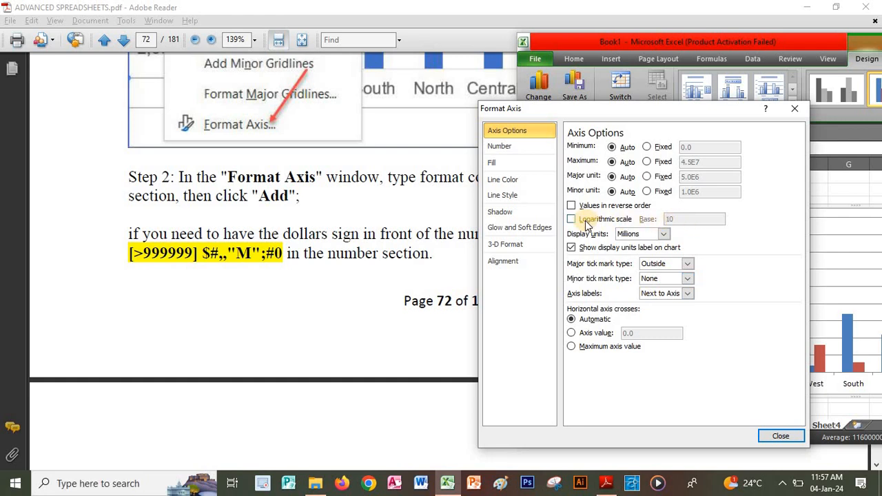
Step: Examine page 73 of the PDF guide for the custom Number category, its format code and the example chart without dollar signs
left_click(450, 237)
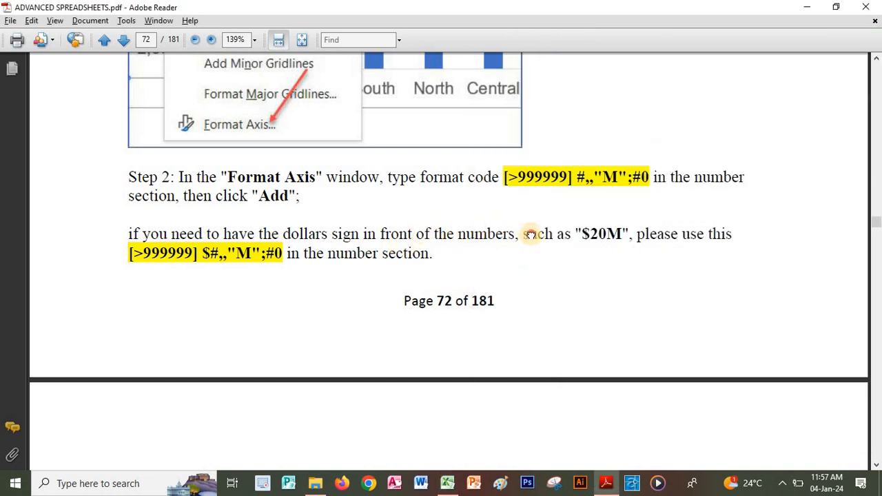
scroll(537, 138, "down", 2)
scroll(539, 108, "down", 10)
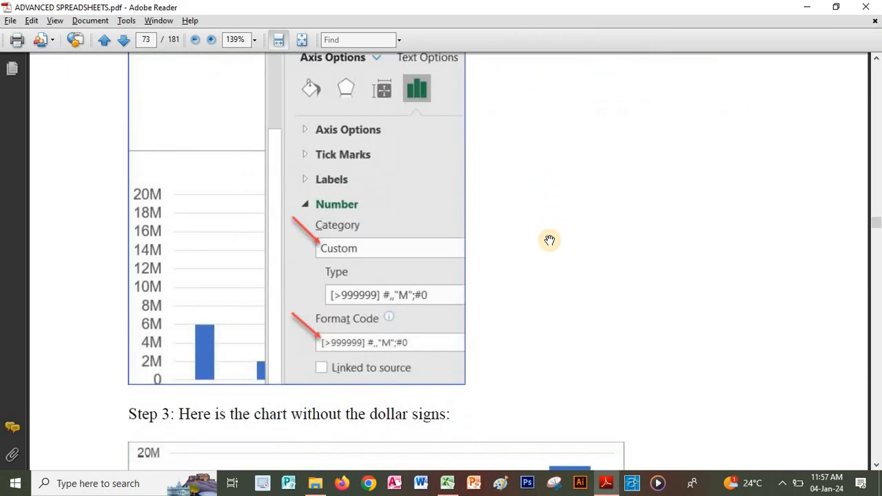
scroll(556, 222, "down", 6)
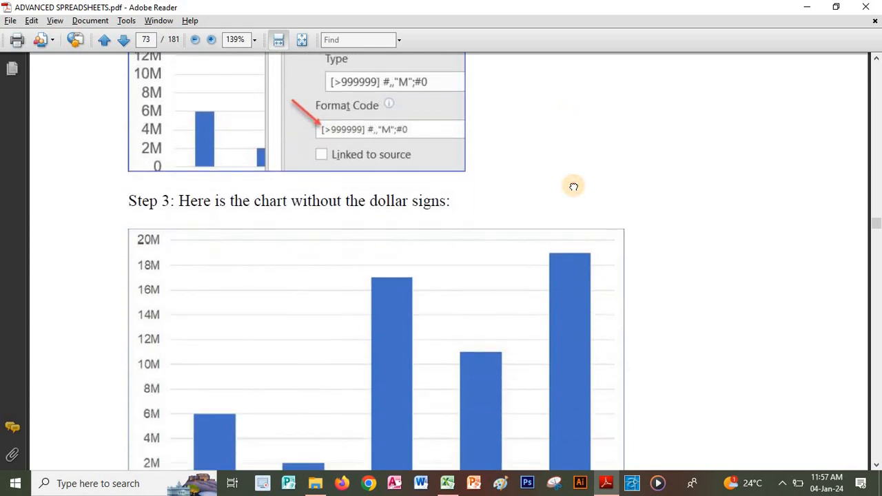
scroll(572, 207, "up", 1)
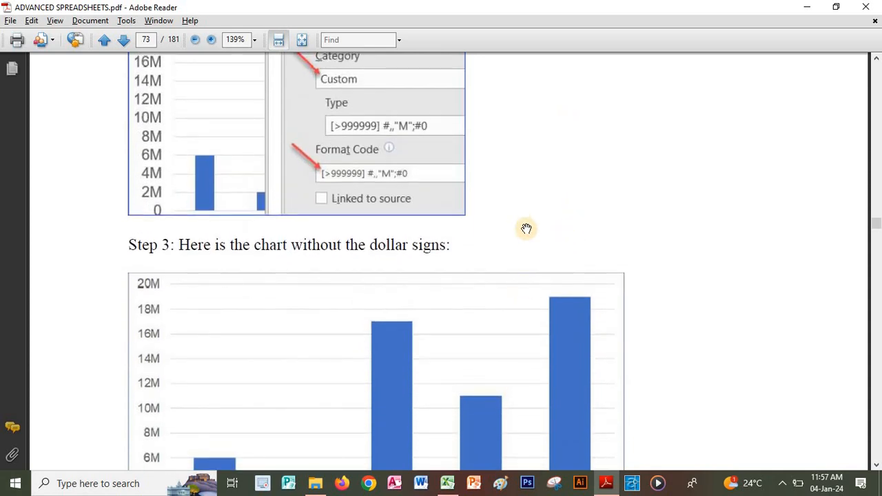
Step: Switch to Excel and check the choices for the vertical axis's major tick mark type and display units
left_click(447, 484)
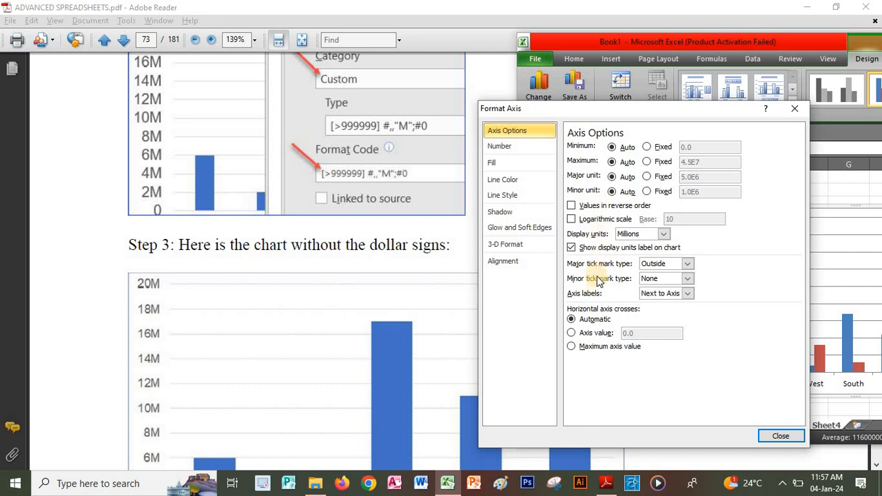
left_click(687, 263)
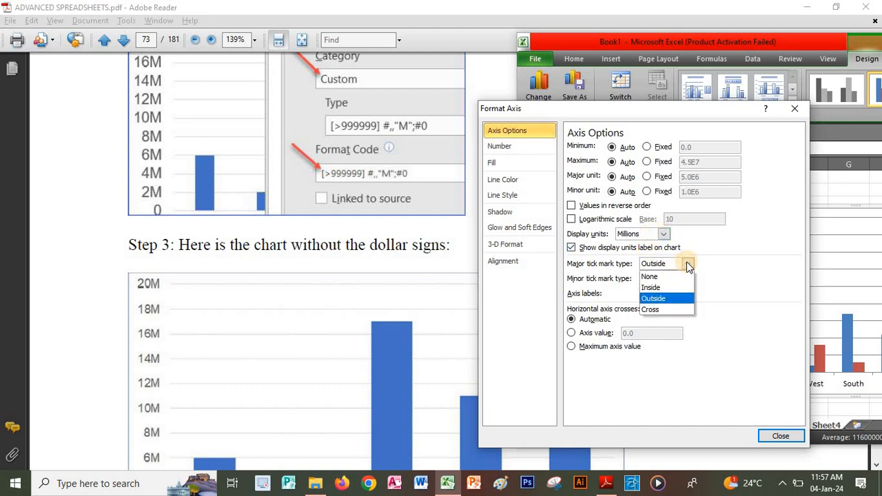
left_click(687, 265)
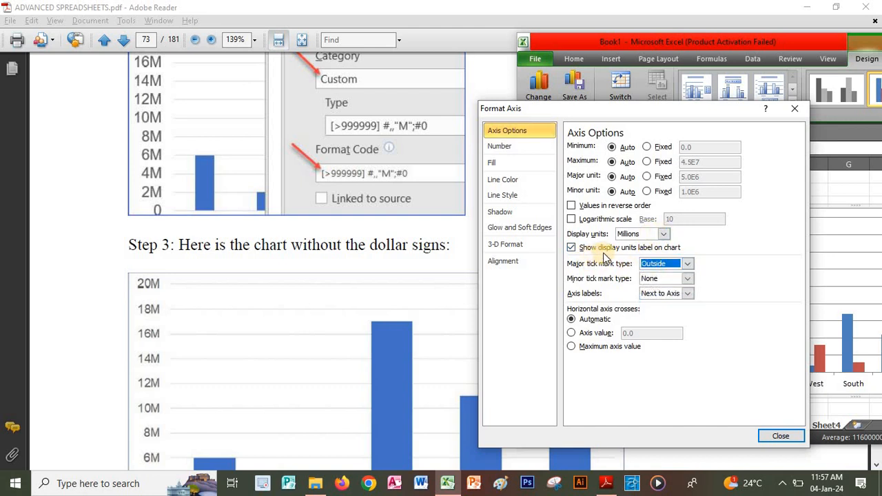
left_click(664, 235)
left_click(664, 235)
left_click(664, 235)
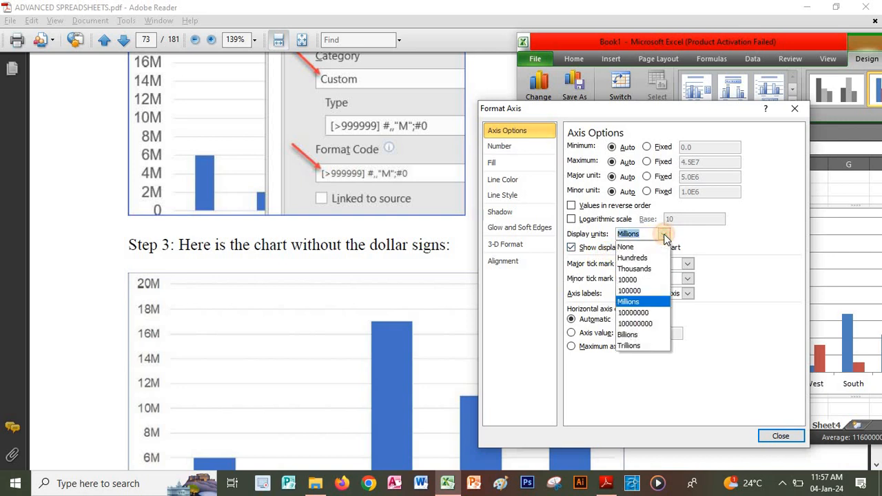
left_click(660, 236)
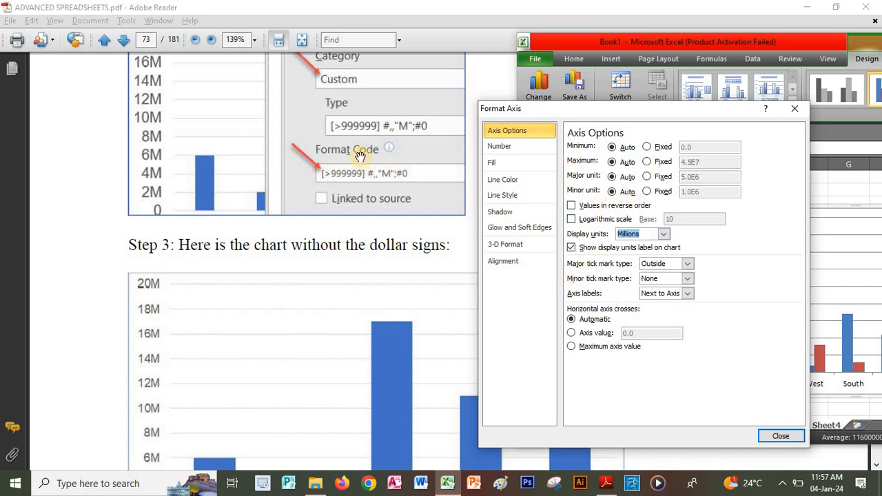
Step: Go back to the PDF guide and reread the Number section with the Custom category and format code
left_click(296, 242)
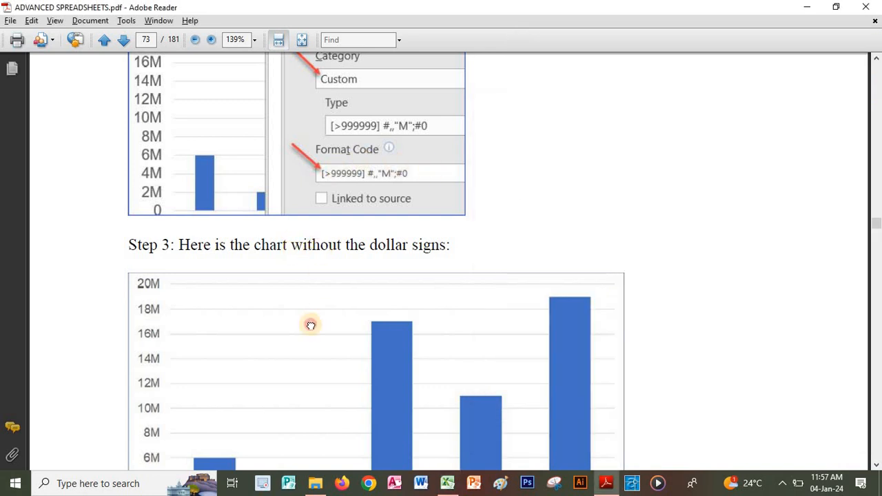
scroll(309, 323, "up", 4)
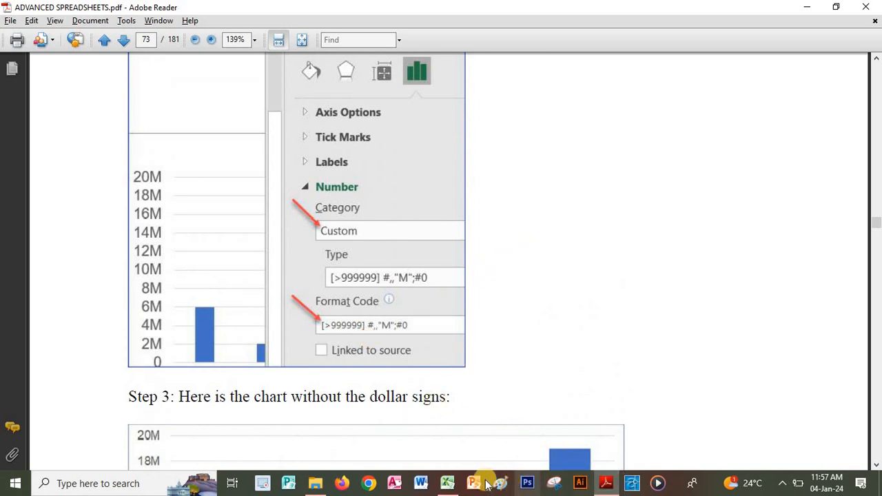
Step: Switch to Excel, choose the Custom number category for the vertical axis, and start its format code with [>
left_click(447, 483)
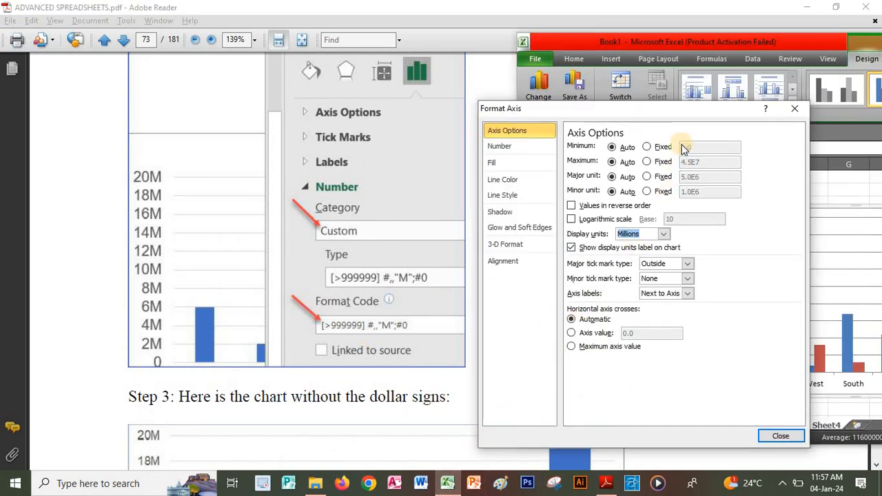
left_click(629, 235)
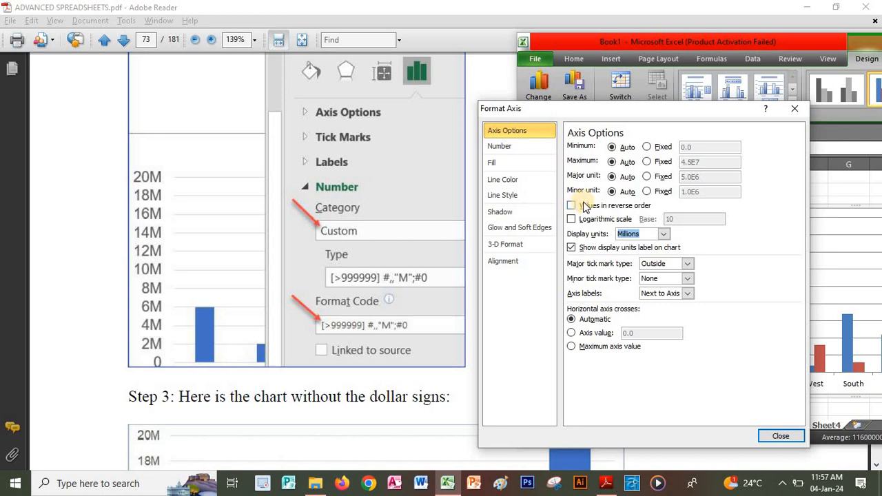
left_click(522, 147)
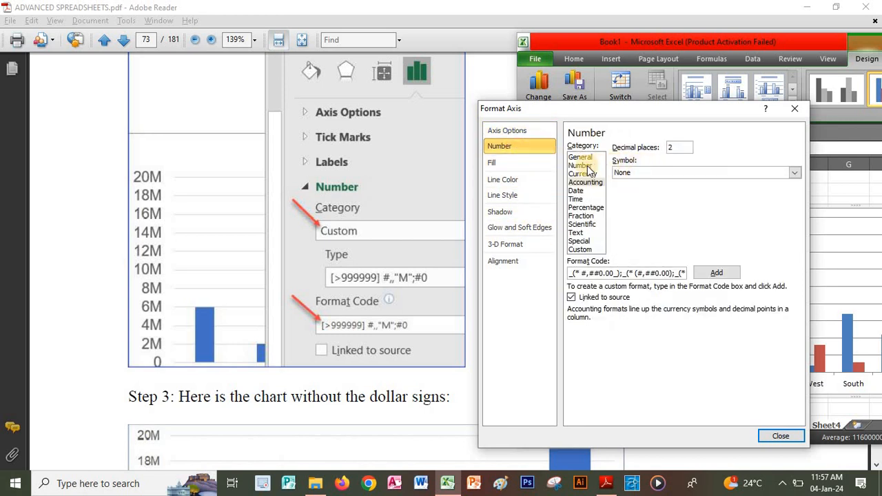
left_click(581, 249)
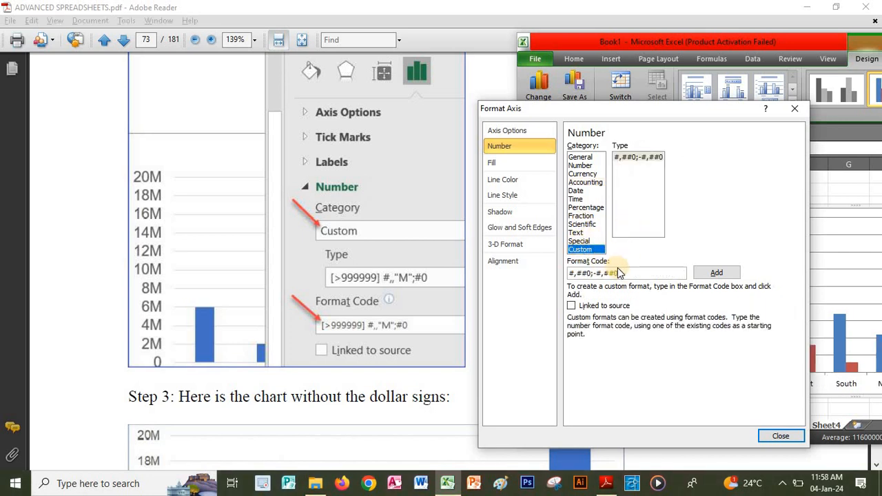
left_click_drag(623, 273, 526, 269)
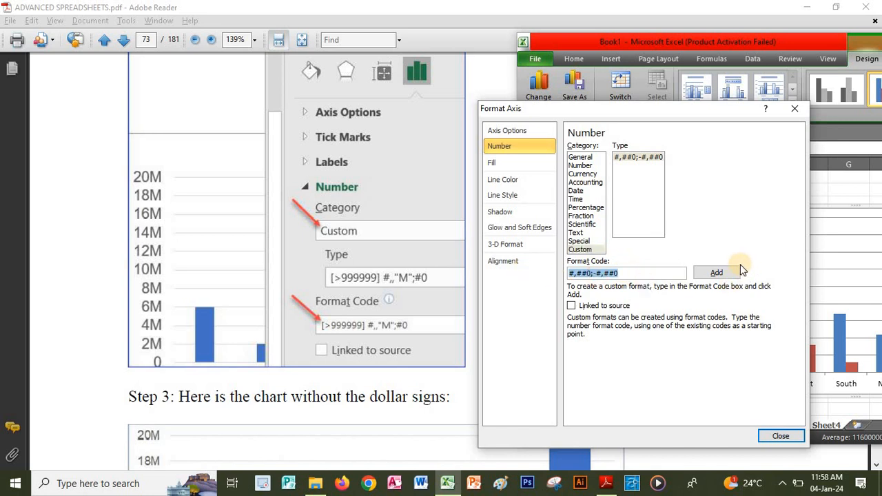
type("[>")
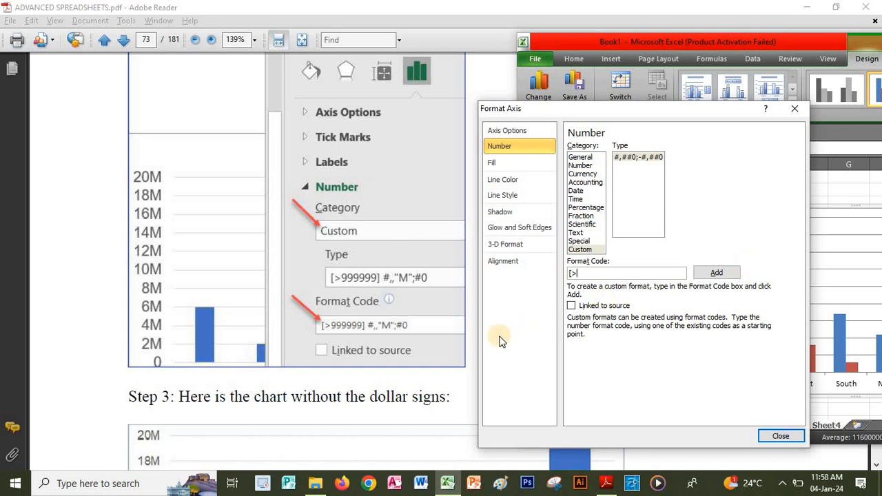
Step: Go back to the PDF guide and recheck the format code in Step 2 and in the Format Axis picture
left_click(398, 401)
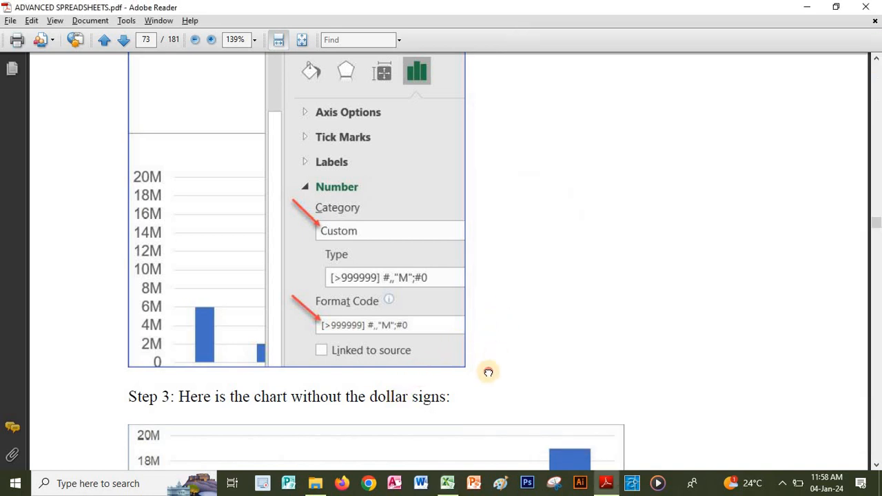
scroll(508, 118, "down", 3)
scroll(514, 349, "up", 4)
scroll(514, 348, "up", 10)
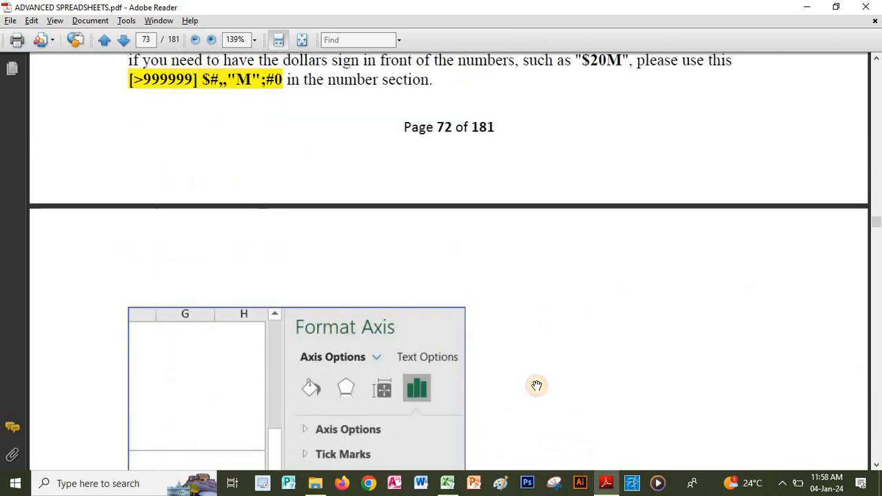
scroll(606, 391, "down", 10)
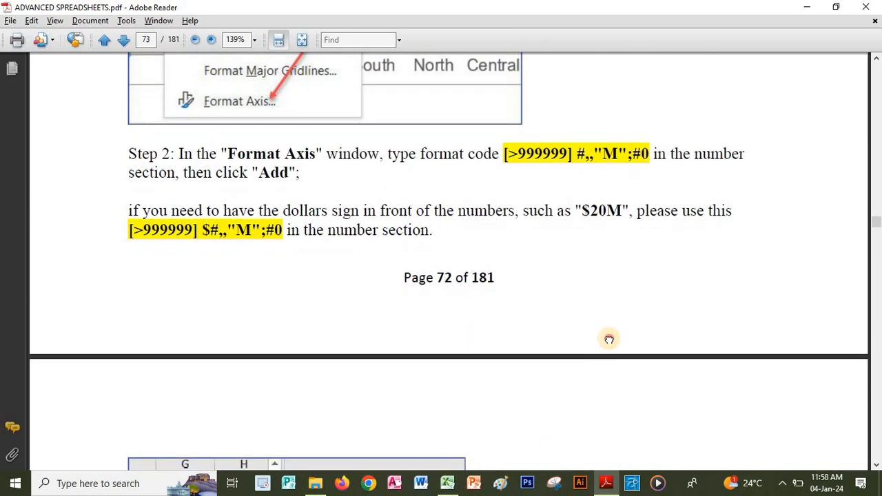
scroll(603, 164, "down", 2)
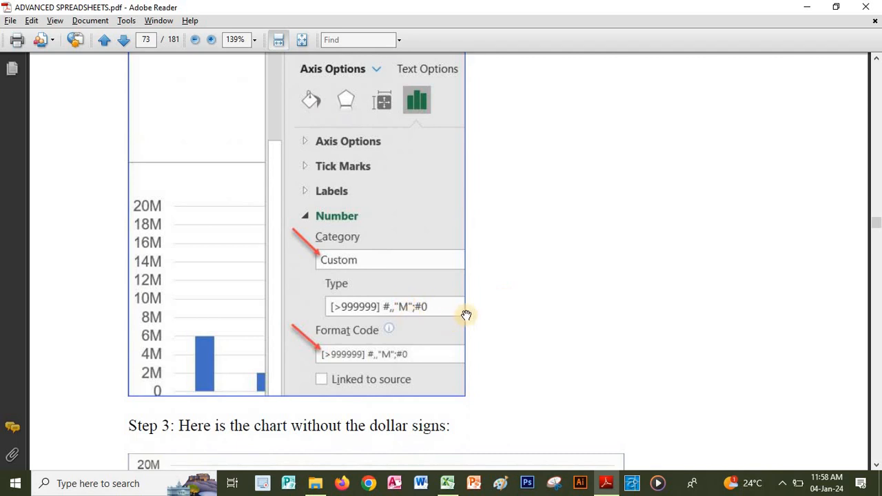
scroll(485, 290, "down", 1)
Step: Switch to Excel, complete the format code as [>999999]#,,""M"";#0, and try to add it
left_click(447, 483)
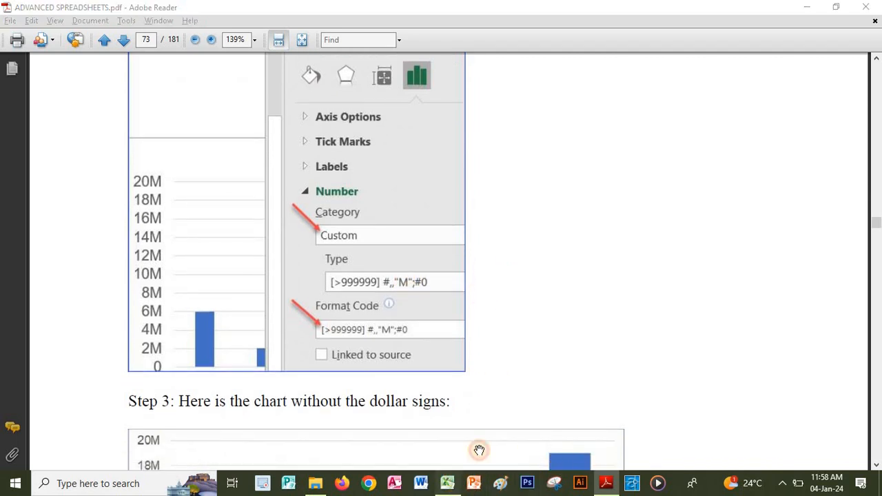
left_click(585, 271)
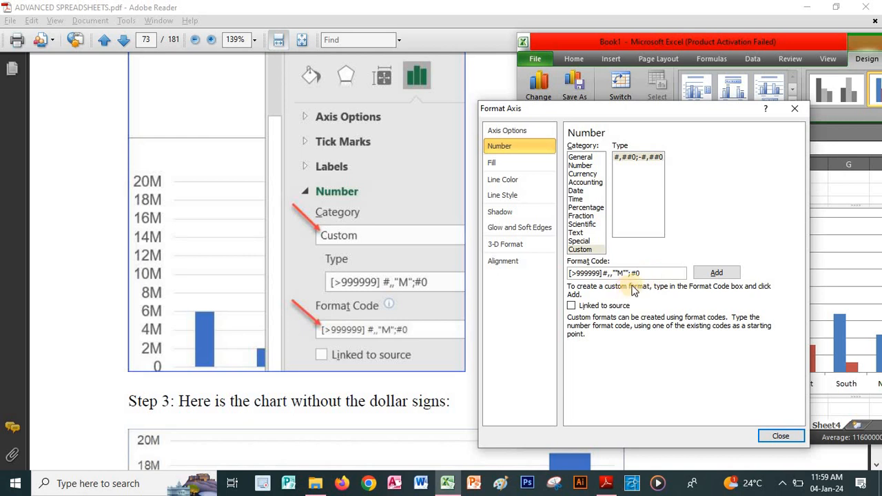
left_click(706, 275)
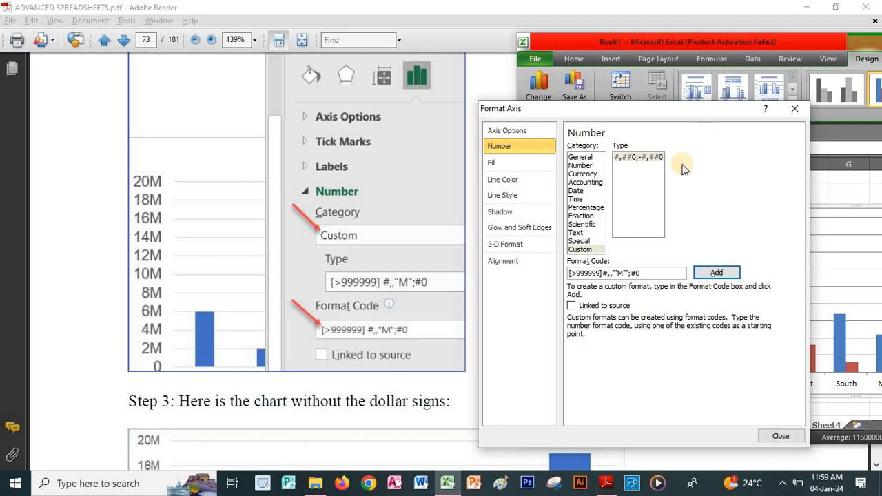
Step: Return to the PDF guide and reread the Step 2 format codes and the example chart without dollar signs
left_click(375, 374)
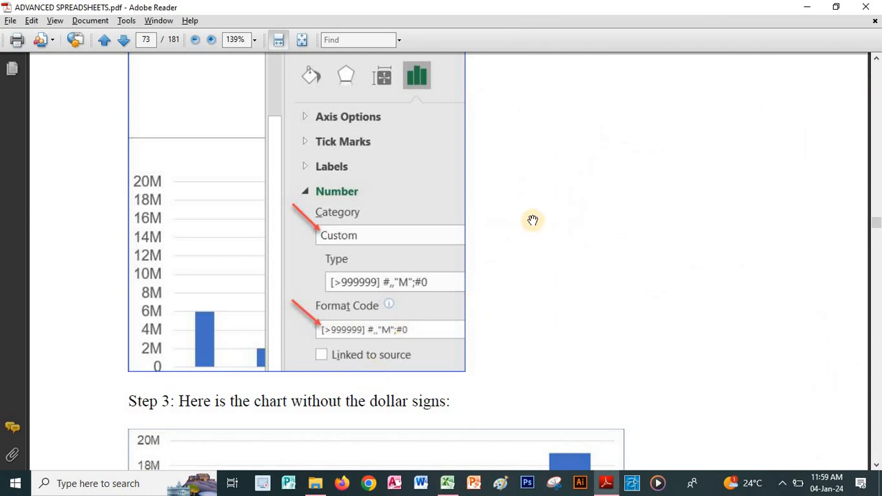
scroll(535, 255, "up", 2)
scroll(577, 264, "up", 10)
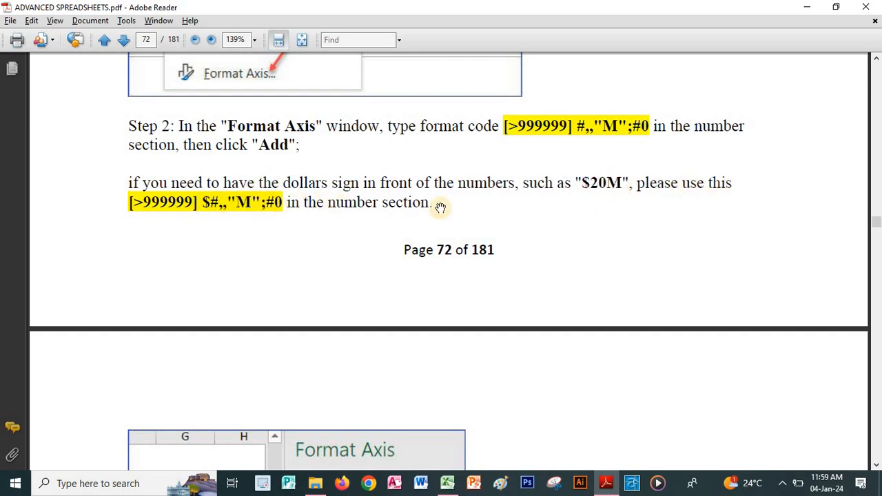
scroll(531, 321, "down", 5)
scroll(574, 224, "down", 10)
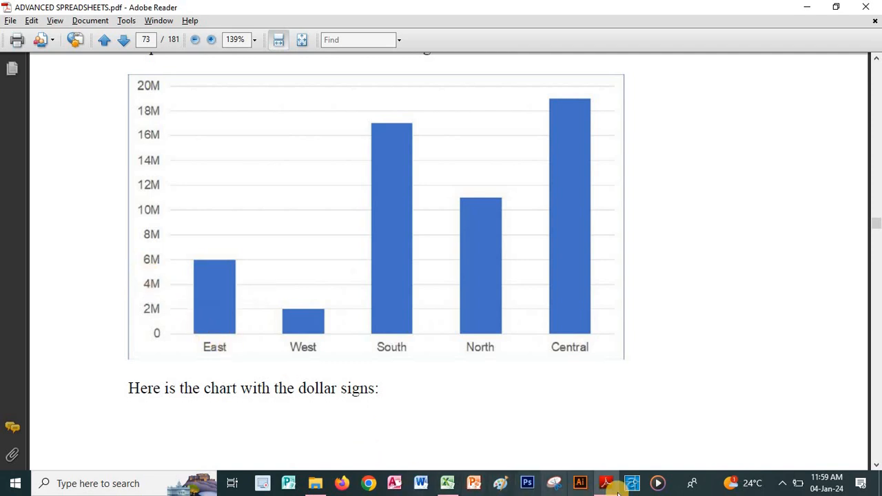
Step: Switch to Excel, move the Format Axis dialog off the chart, and try again to add the custom format code
left_click(448, 483)
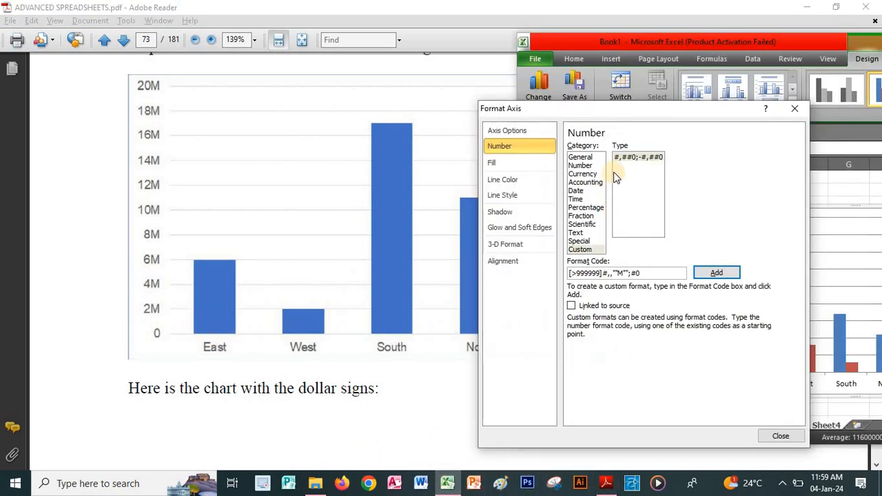
left_click_drag(620, 112, 427, 92)
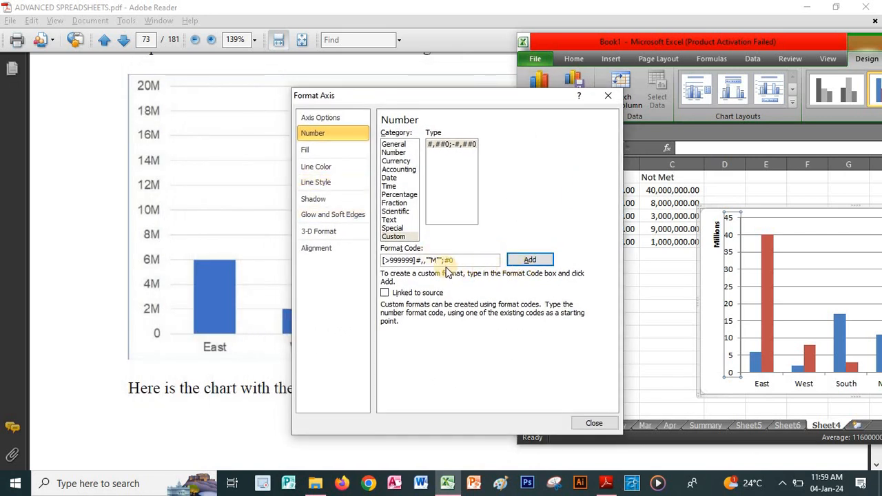
left_click(526, 262)
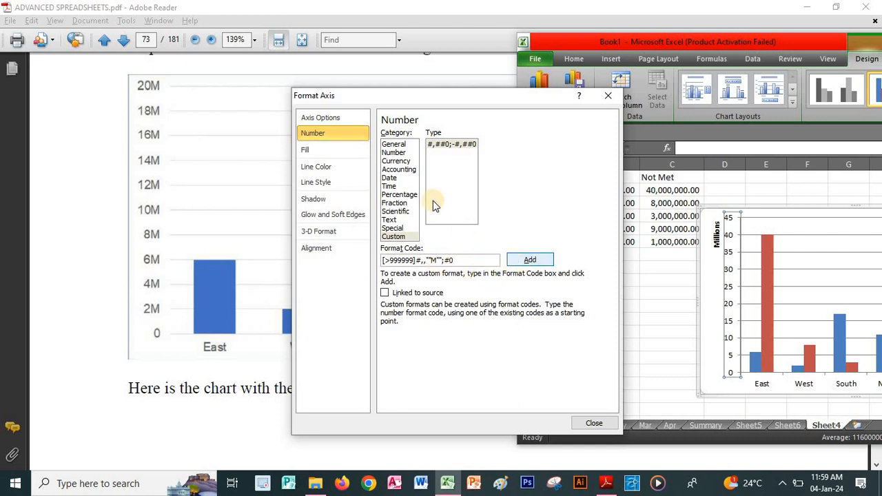
left_click(399, 237)
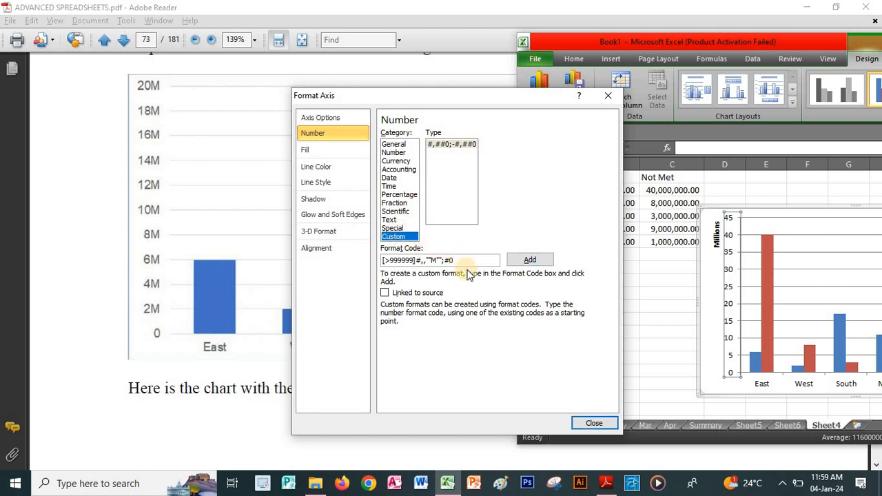
left_click(524, 262)
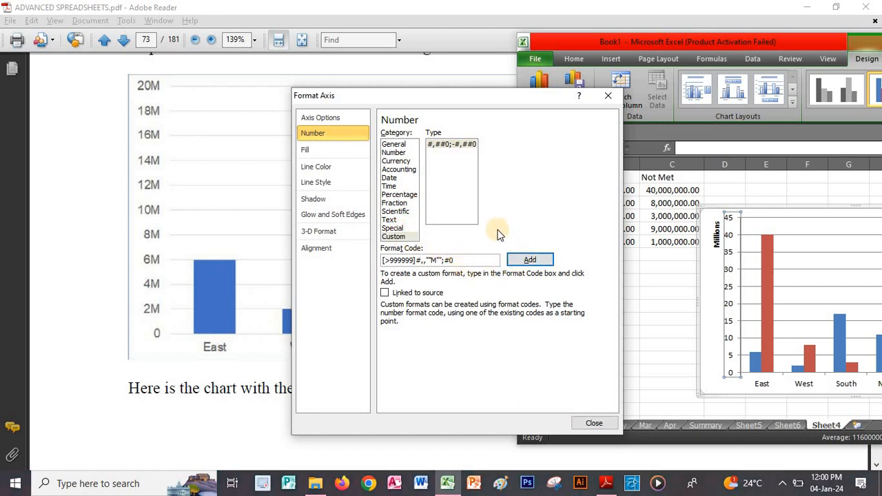
left_click_drag(433, 99, 499, 146)
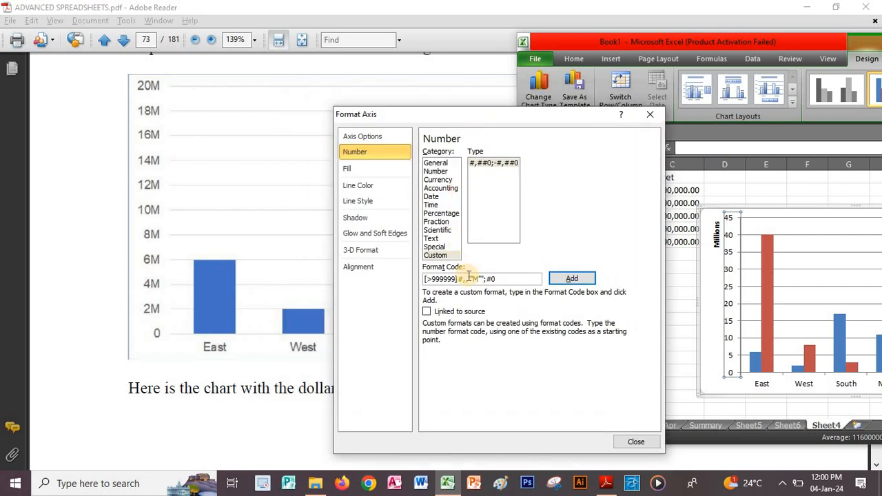
Step: Go back to page 72 of the PDF guide and compare the highlighted Step 2 format code
left_click(226, 381)
scroll(388, 341, "up", 15)
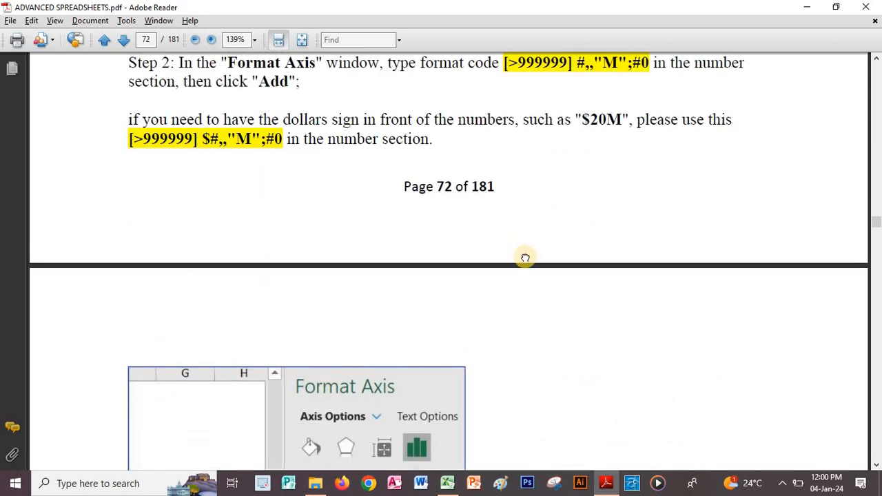
scroll(525, 258, "up", 5)
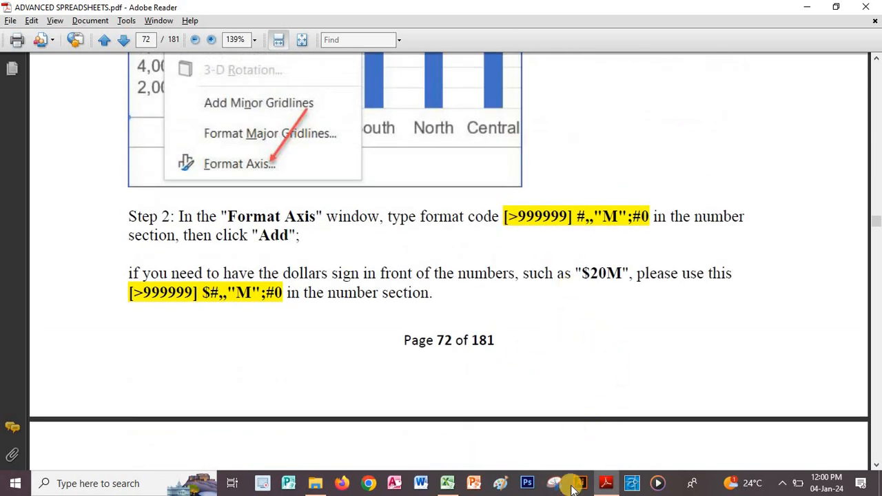
Step: Switch to Excel, correct the axis format code to [>999999]#,,"M";#0, add it, and close the Format Axis dialog
left_click(448, 484)
left_click(448, 485)
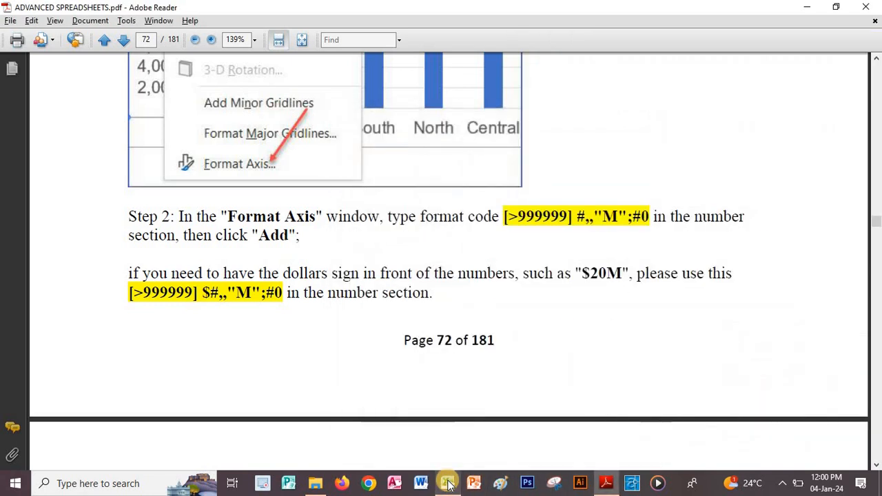
left_click(448, 485)
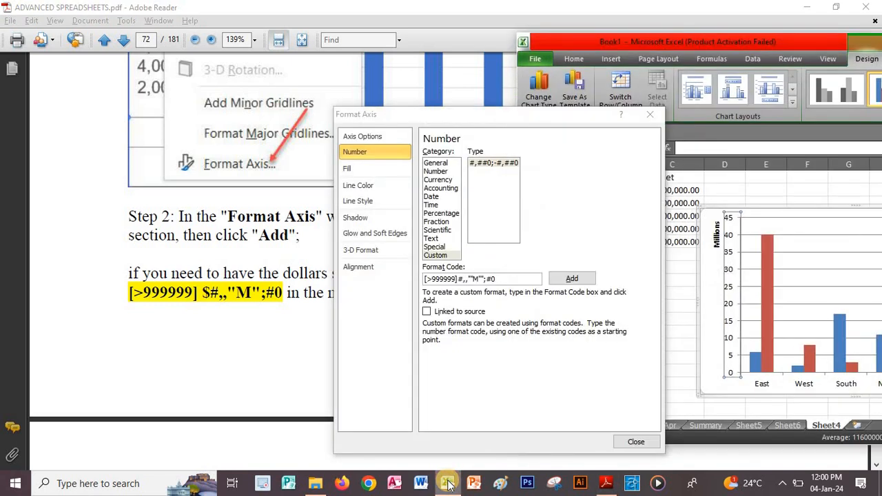
left_click(448, 485)
left_click(448, 485)
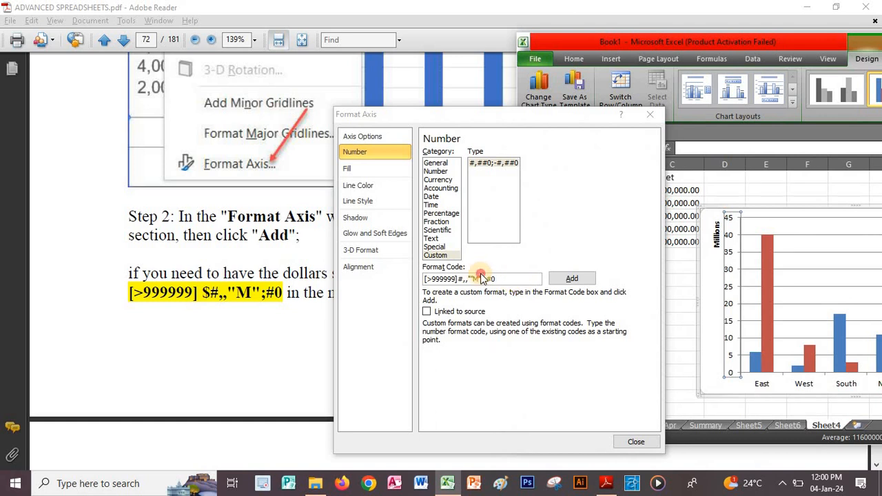
left_click(481, 277)
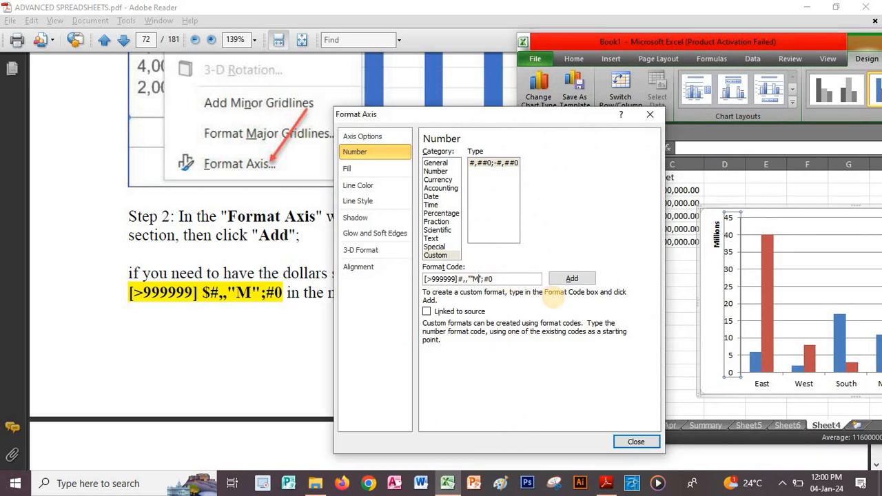
left_click(470, 278)
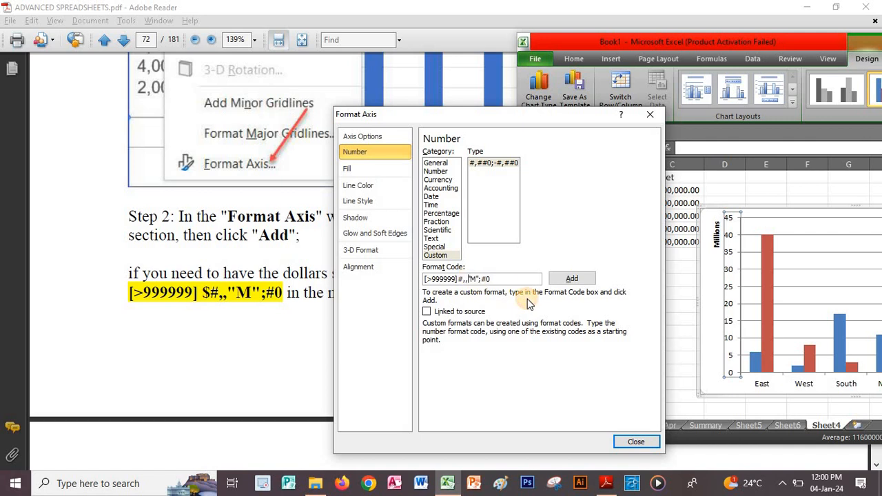
left_click(578, 282)
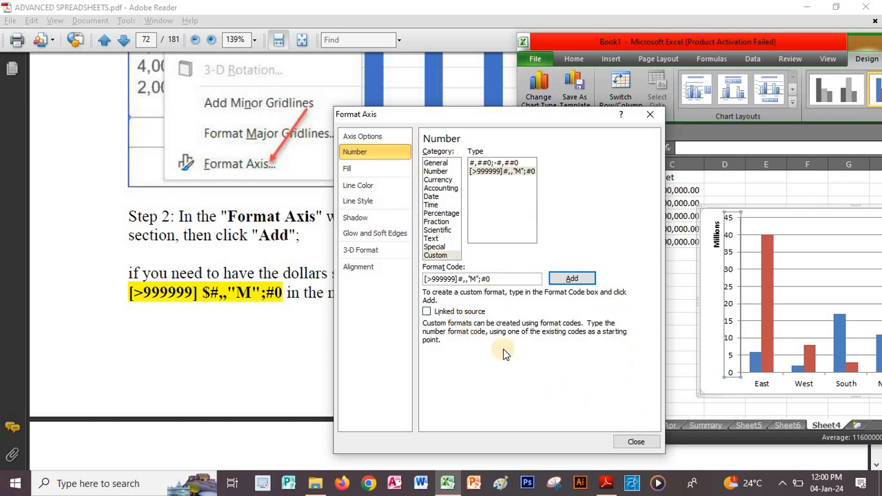
left_click(635, 444)
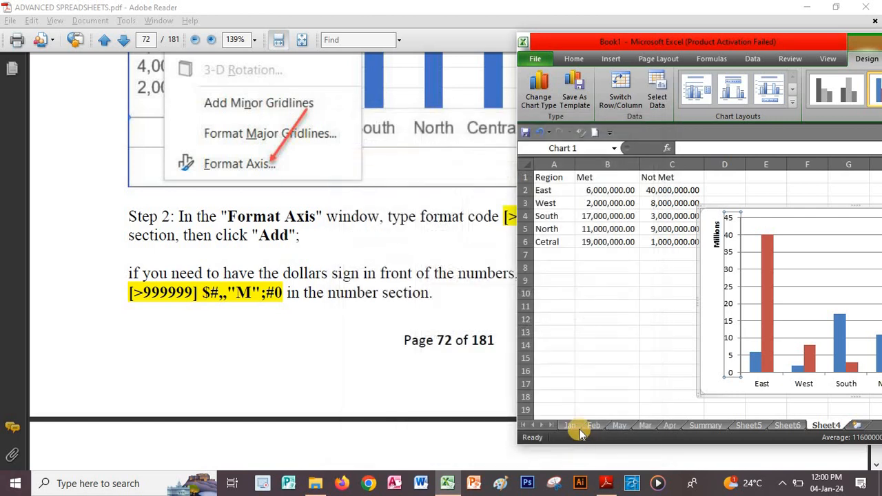
Step: Reopen the Format Axis dialog for the chart's vertical axis and display its Number settings
left_click(724, 338)
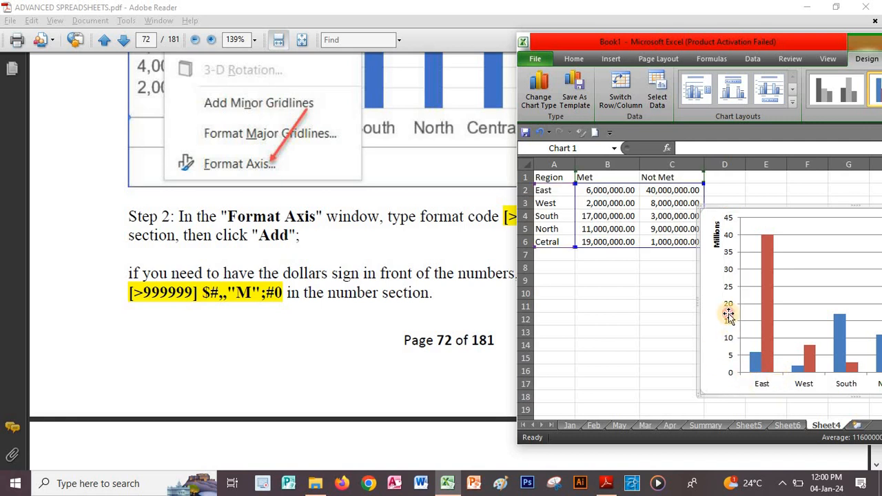
left_click(730, 324)
right_click(730, 323)
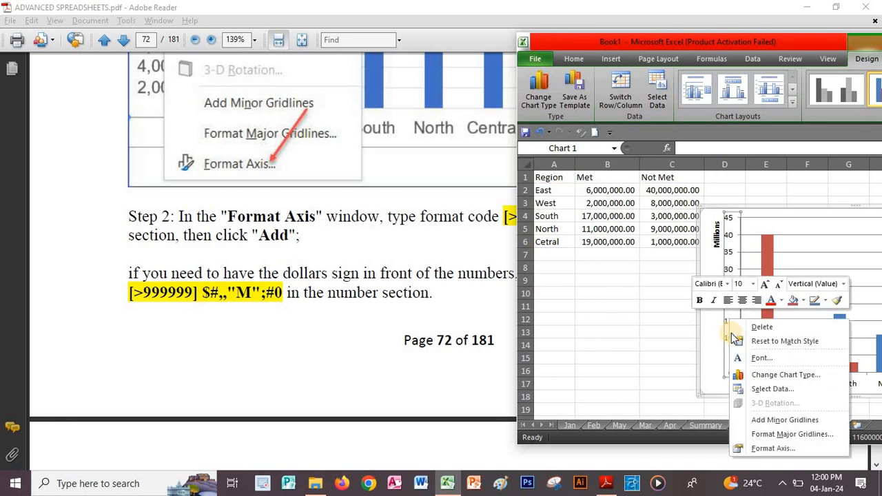
left_click(765, 449)
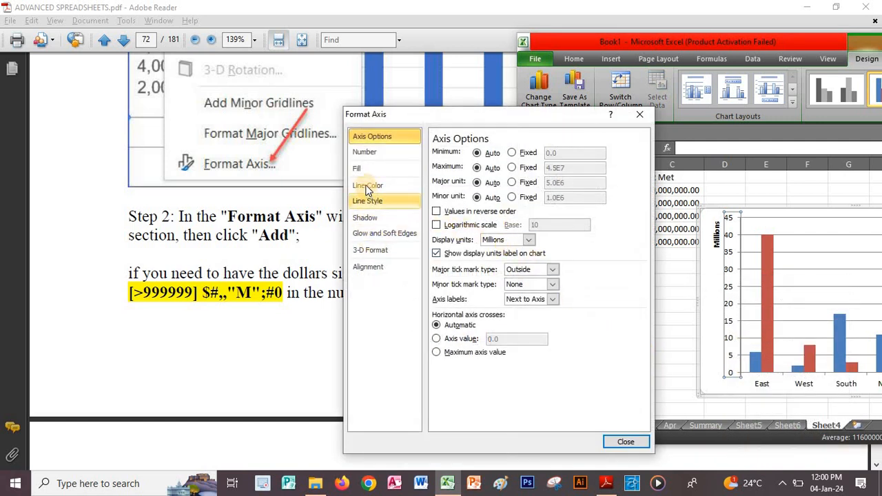
left_click(365, 152)
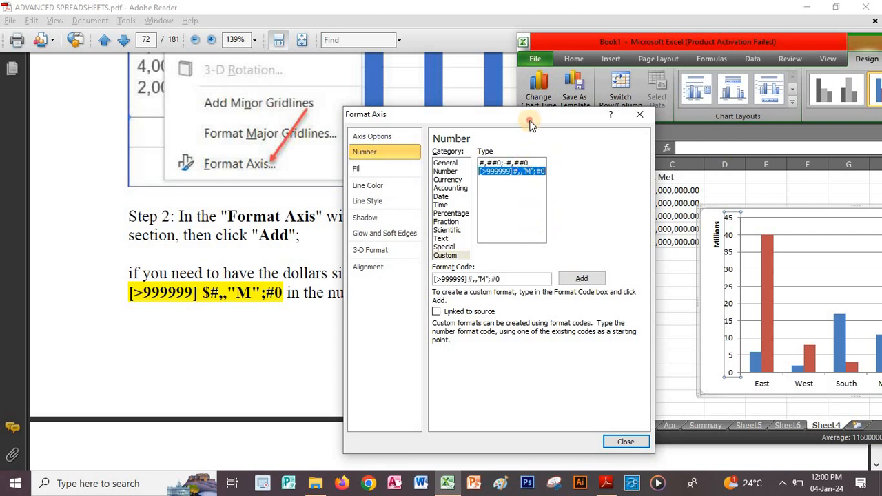
Step: Move the Format Axis dialog aside, switch to the PDF guide, and view the example chart with the M-suffixed axis on page 73
left_click_drag(531, 122, 727, 129)
left_click(424, 241)
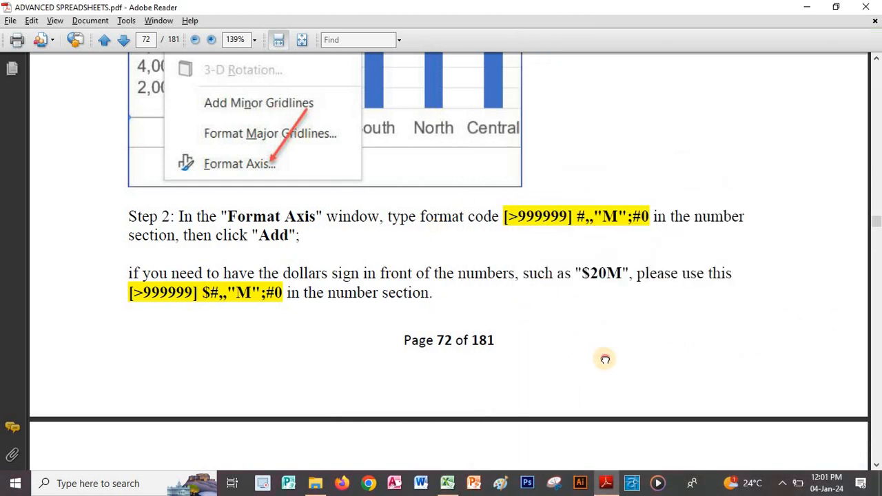
left_click_drag(605, 359, 612, 105)
left_click_drag(528, 341, 497, 54)
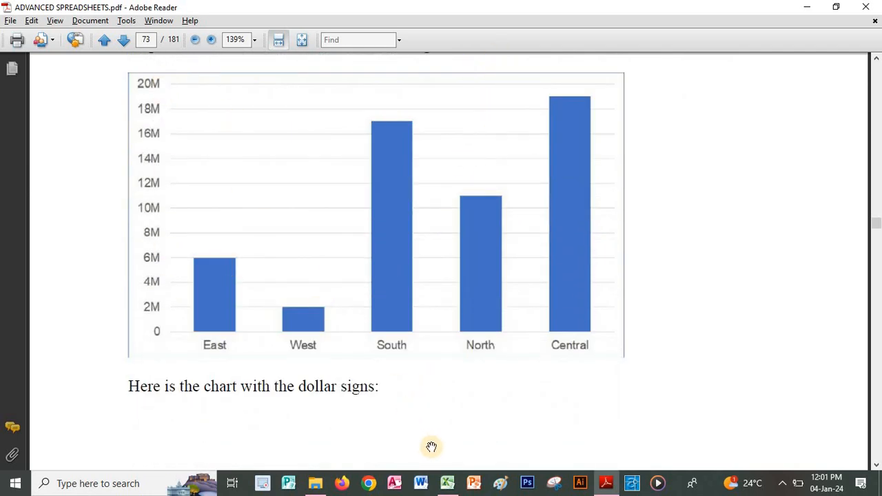
Step: Switch to Excel, close the Format Axis dialog, and select the chart's Millions display unit label
left_click(448, 483)
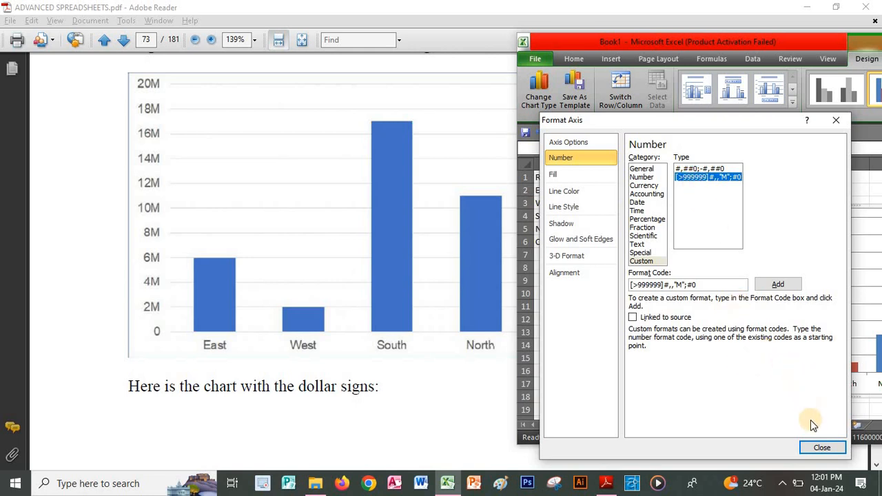
left_click(817, 449)
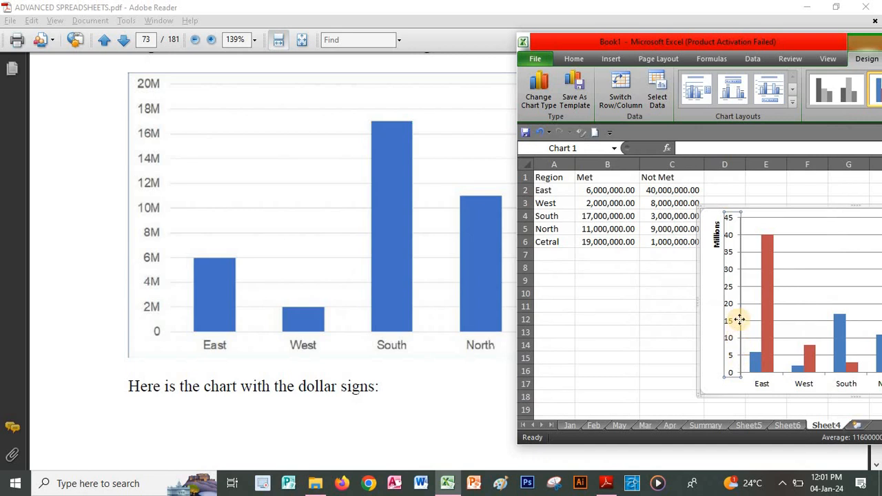
left_click(712, 293)
left_click(715, 235)
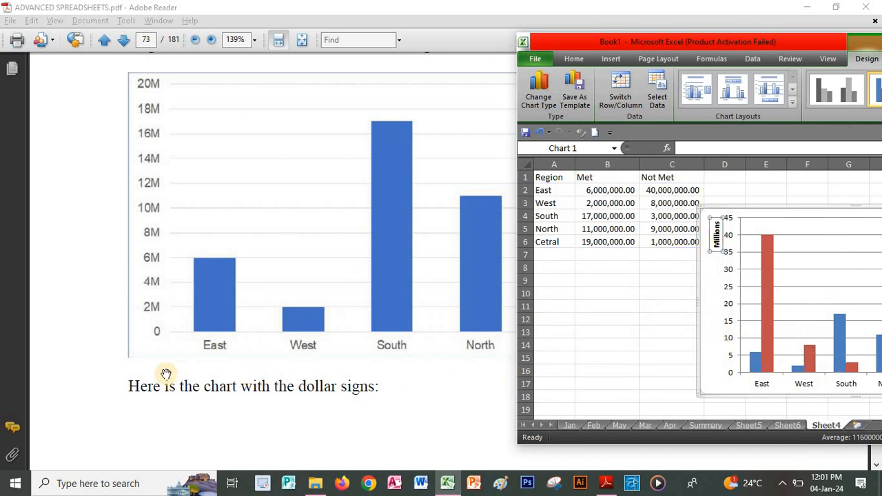
Step: Return to the PDF guide and examine the example chart with dollar signs on page 74
left_click_drag(242, 332, 261, 225)
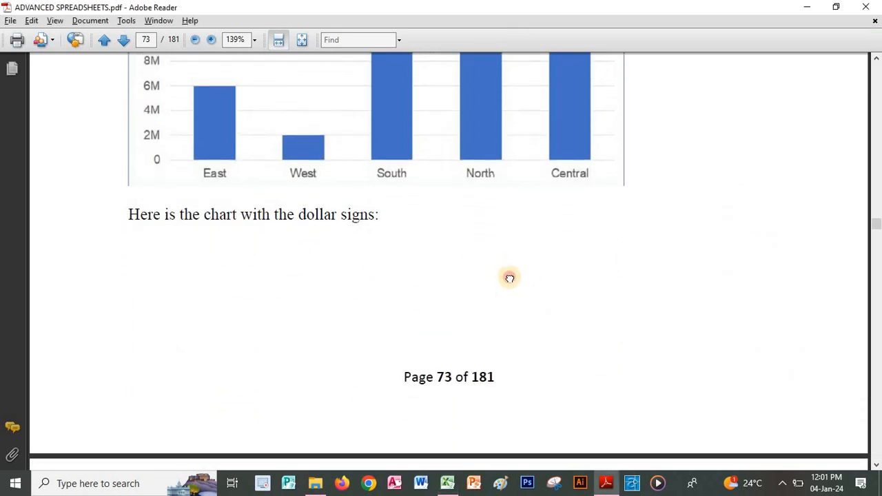
scroll(510, 277, "down", 5)
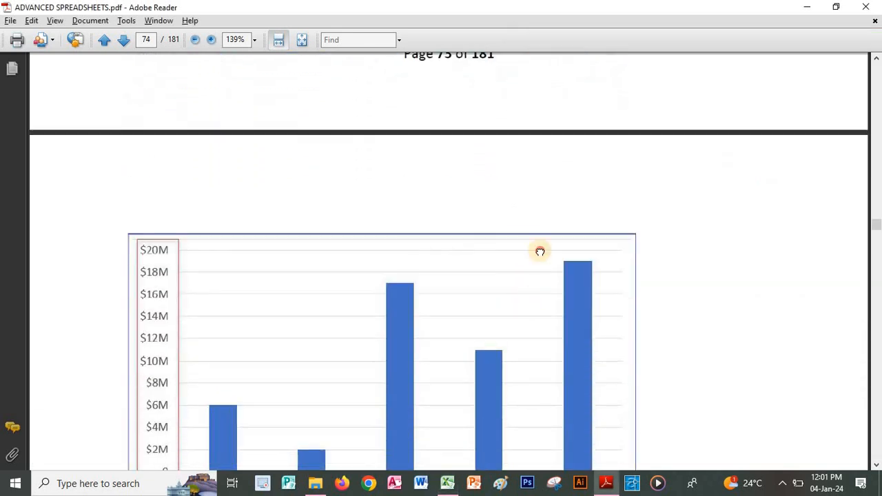
scroll(539, 251, "down", 3)
left_click_drag(490, 317, 459, 169)
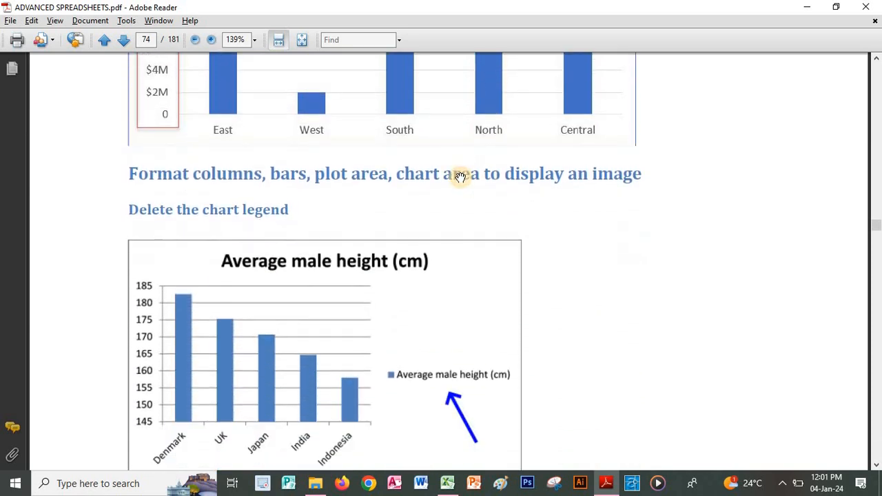
Step: Read the "Delete the chart legend" instructions on page 74 and compare them with the resulting chart on page 75
left_click_drag(545, 218, 547, 140)
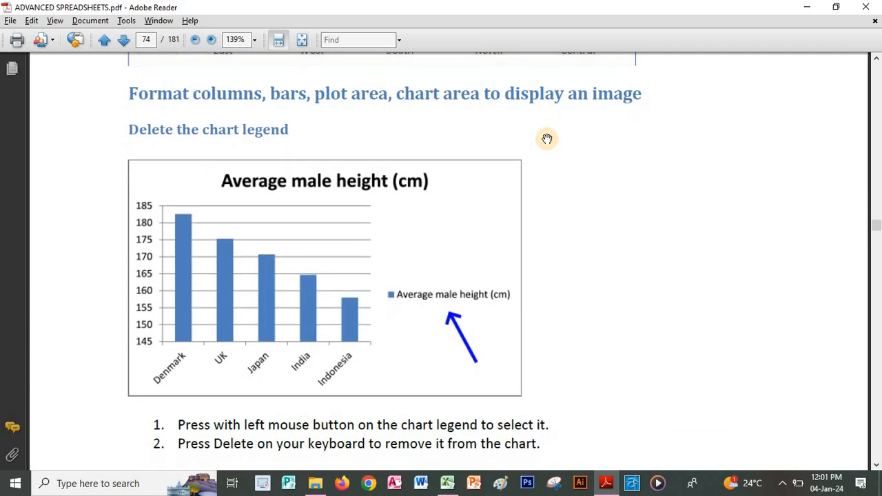
scroll(510, 249, "down", 3)
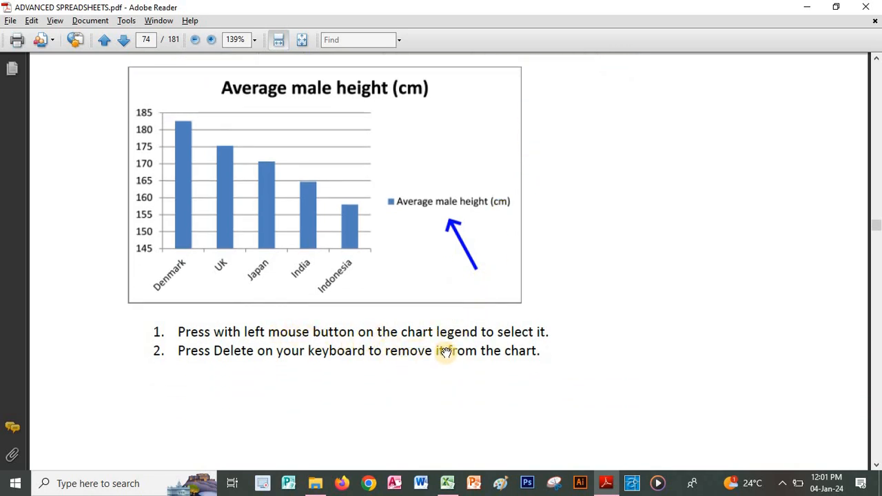
scroll(457, 331, "down", 2)
left_click_drag(461, 298, 469, 286)
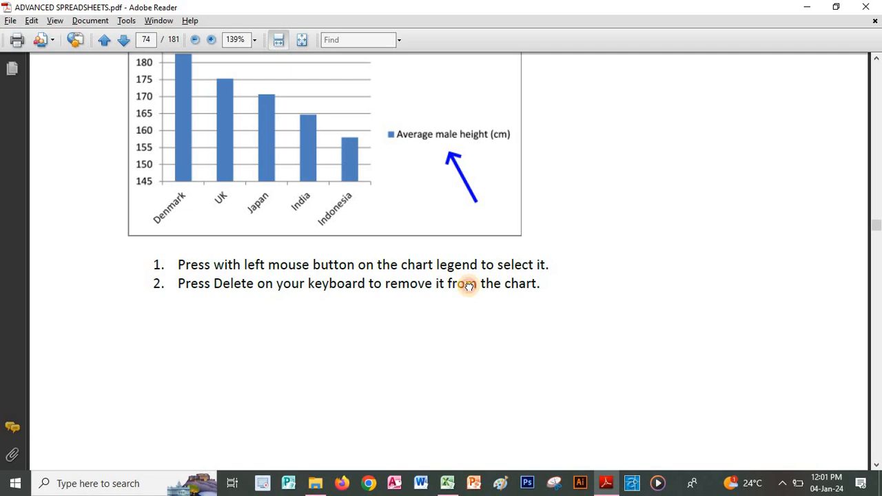
scroll(475, 290, "down", 12)
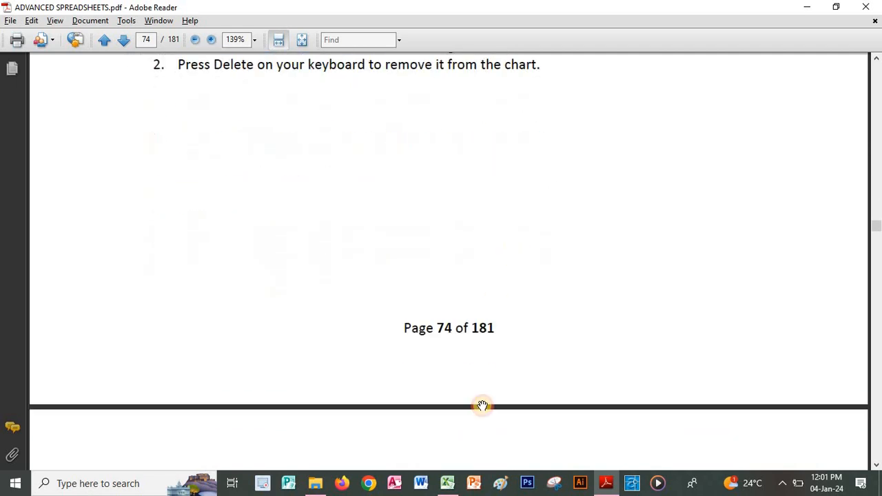
scroll(482, 327, "down", 10)
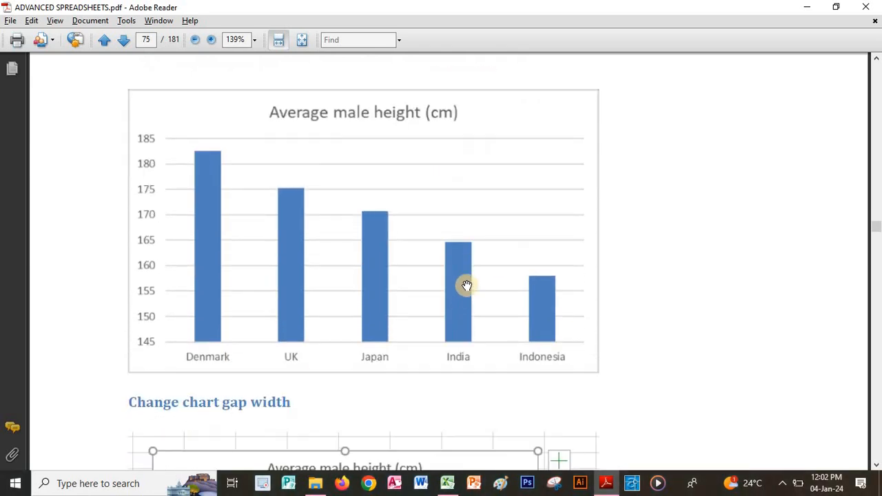
scroll(455, 458, "up", 18)
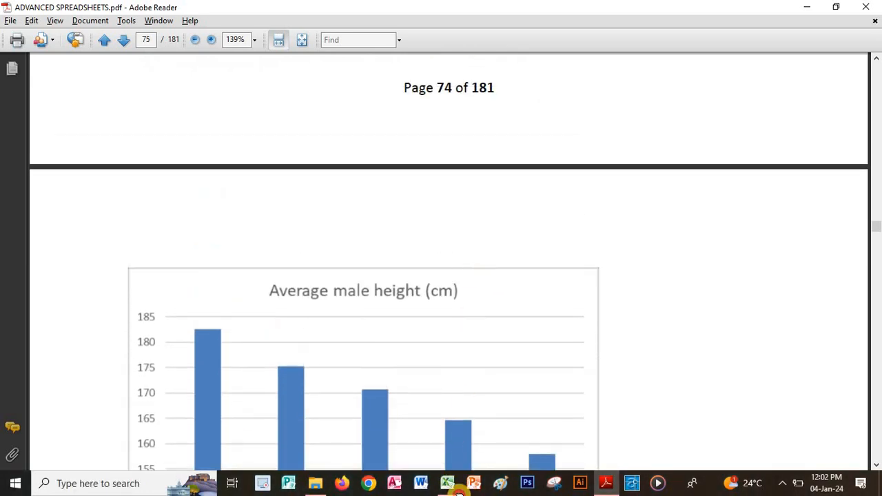
scroll(468, 440, "up", 6)
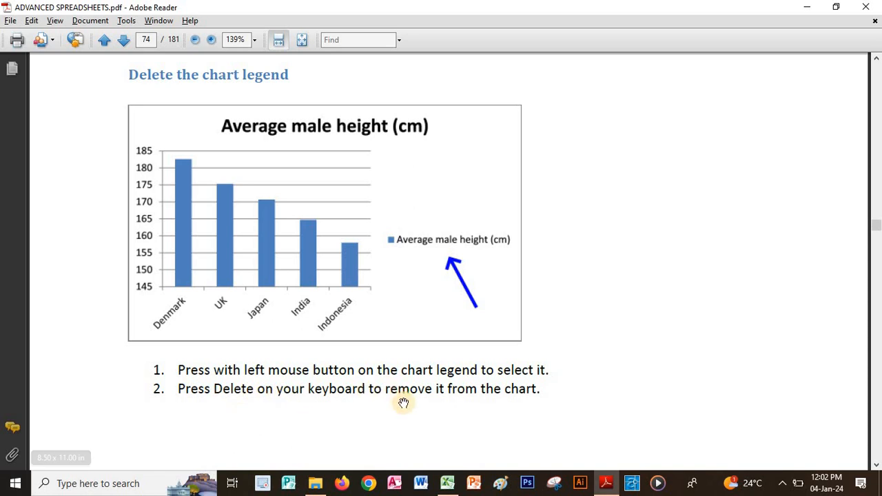
scroll(428, 269, "down", 1)
scroll(456, 297, "down", 5)
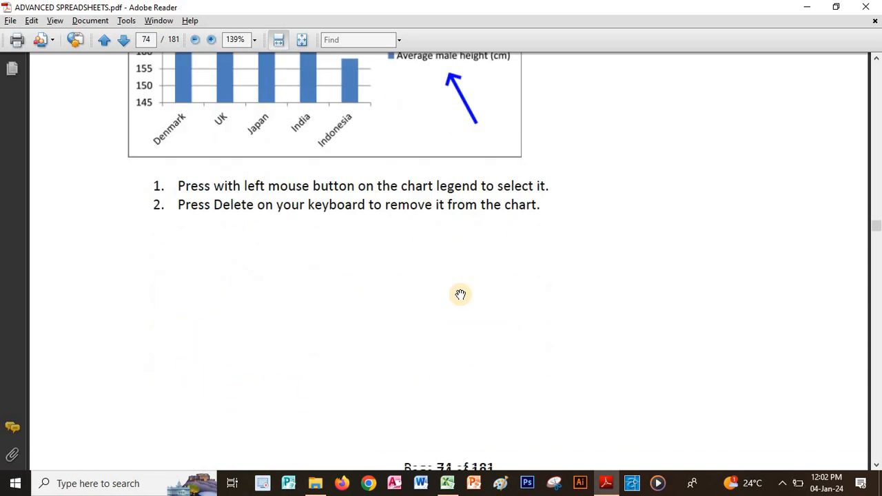
Step: Read the "Change chart gap width" instructions on pages 75 and 76 of the guide, through step 4
scroll(420, 283, "down", 12)
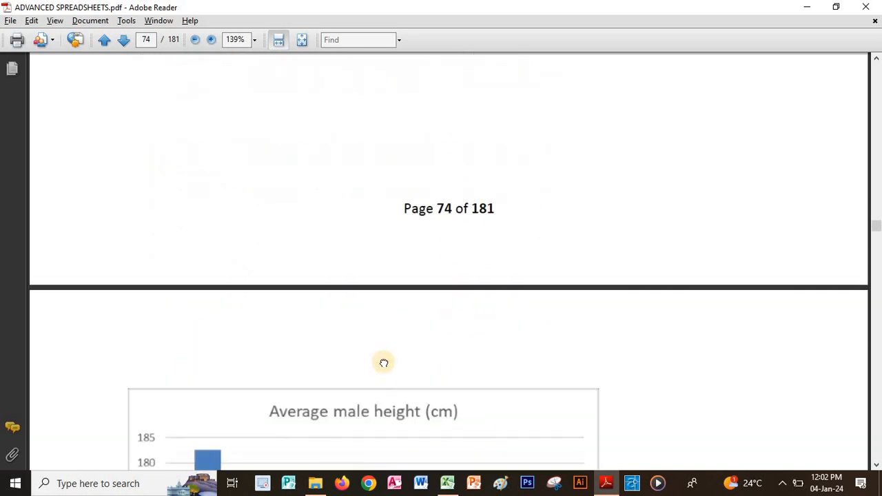
scroll(340, 398, "down", 7)
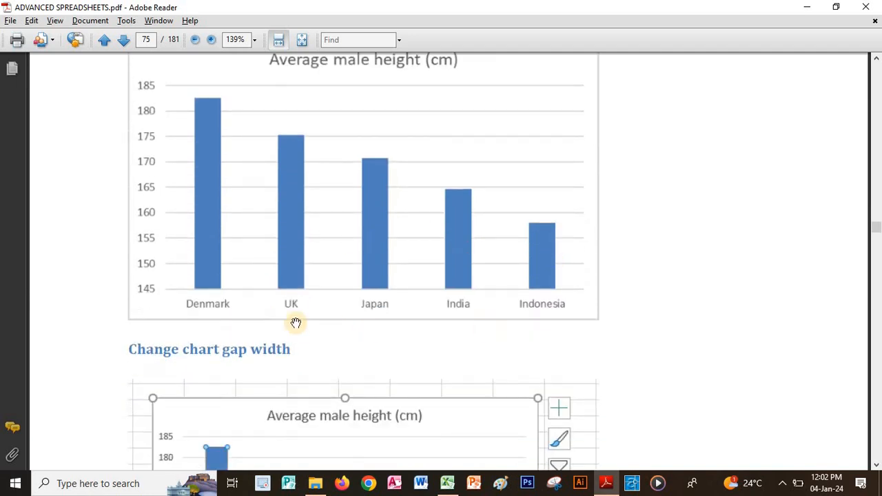
scroll(299, 175, "down", 5)
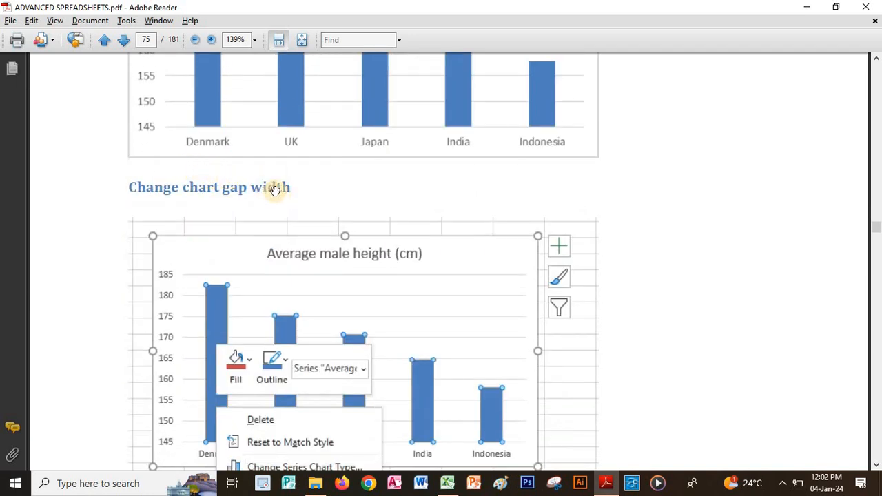
scroll(441, 301, "down", 4)
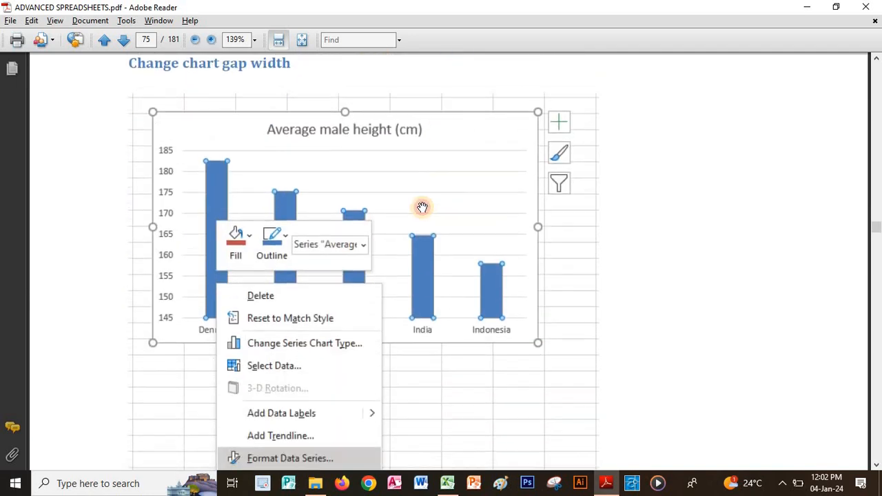
scroll(274, 339, "down", 4)
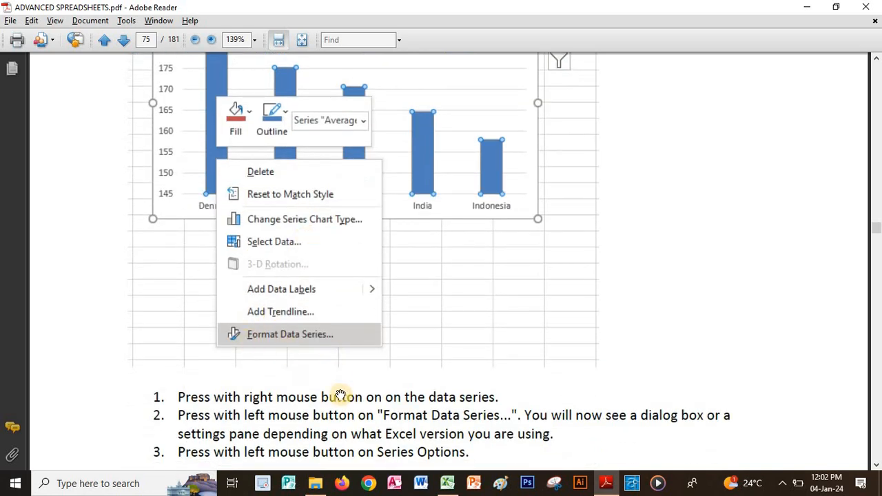
scroll(371, 402, "down", 5)
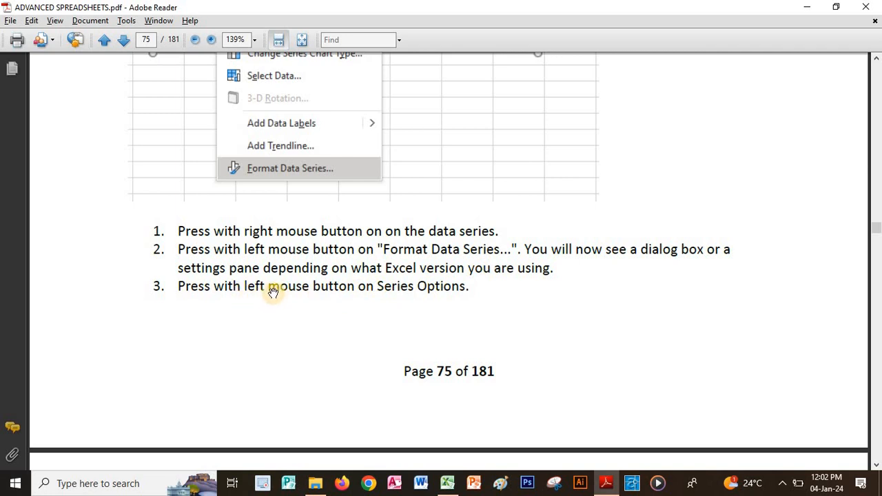
scroll(364, 296, "down", 1)
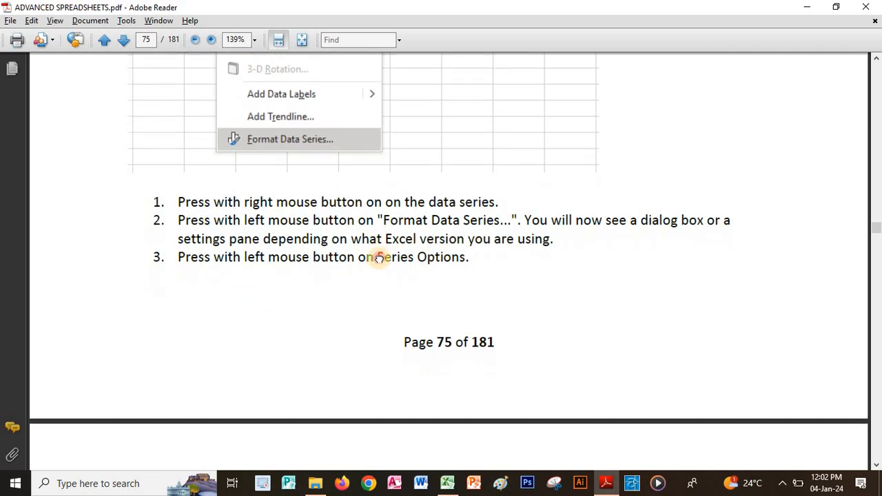
scroll(380, 258, "down", 3)
scroll(391, 189, "down", 1)
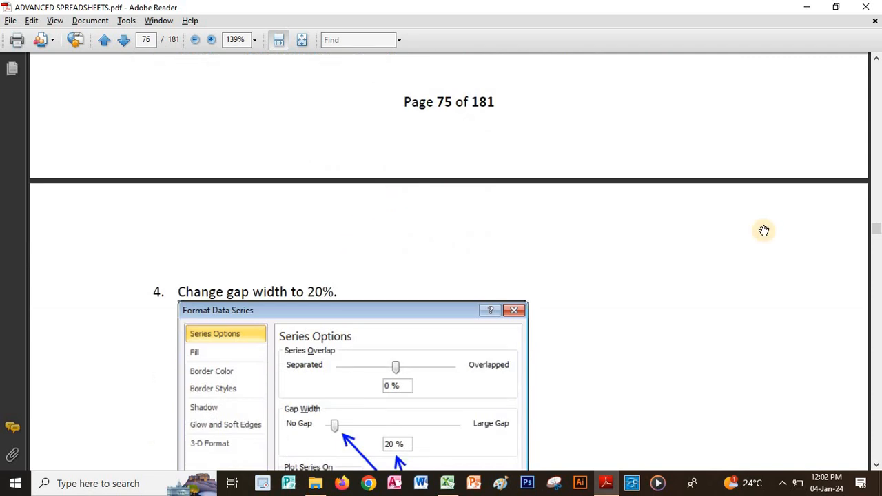
left_click_drag(425, 266, 428, 185)
scroll(428, 185, "down", 2)
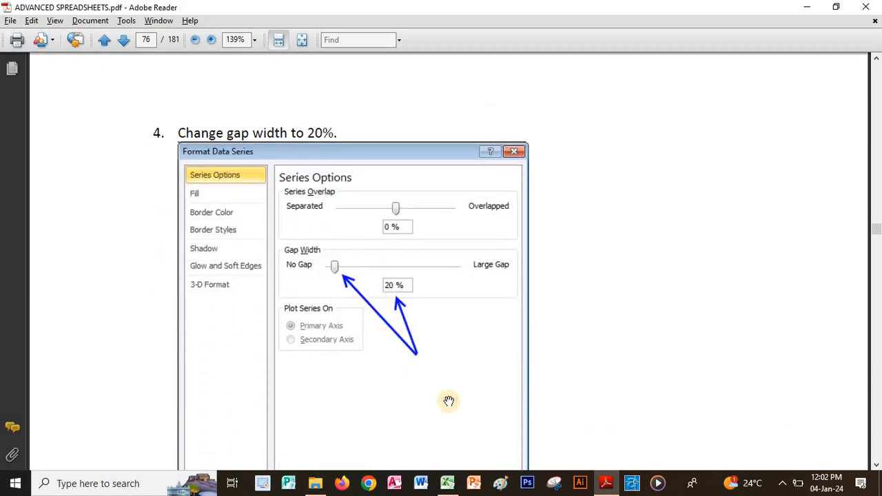
Step: Switch to Excel and open the Format Data Series dialog for the chart's Not Met series
key("alt+Tab")
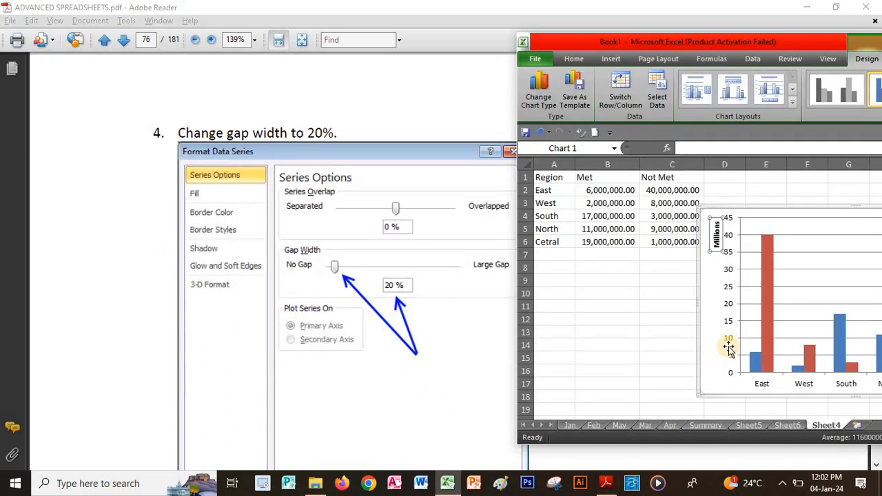
left_click(769, 337)
right_click(769, 337)
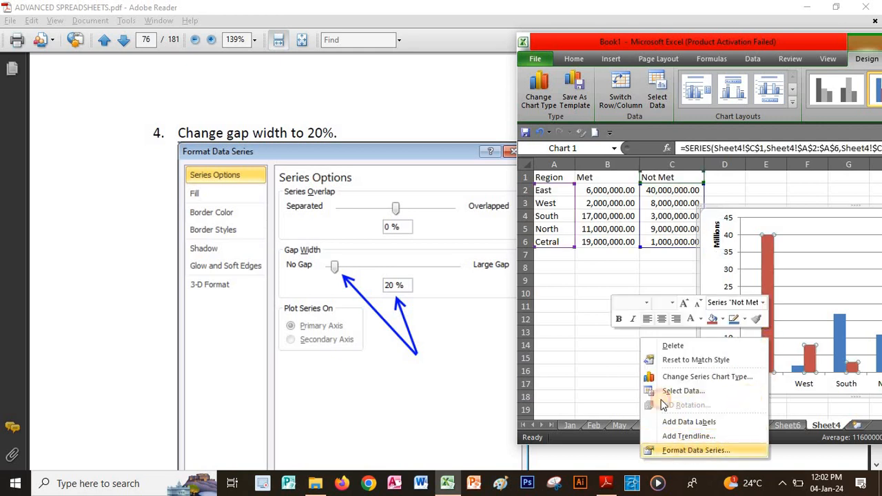
left_click(697, 450)
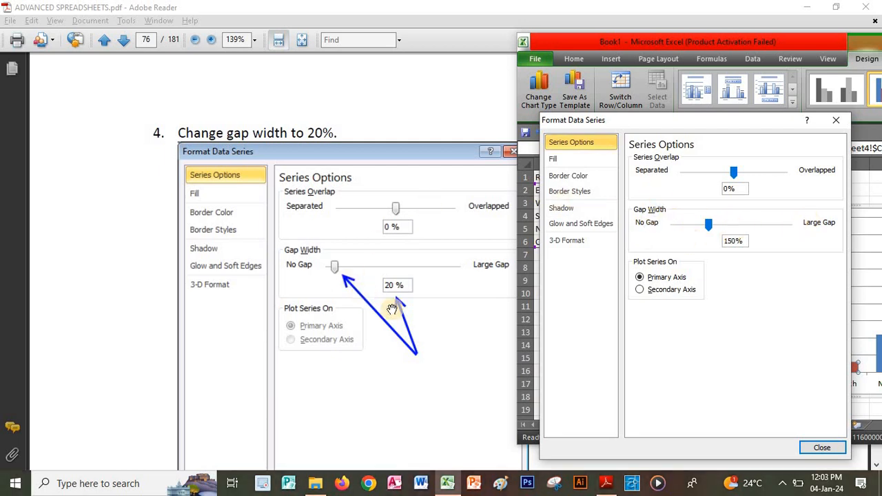
Step: Return to the PDF guide and review the last gap width step and the resulting chart on page 76
left_click(331, 374)
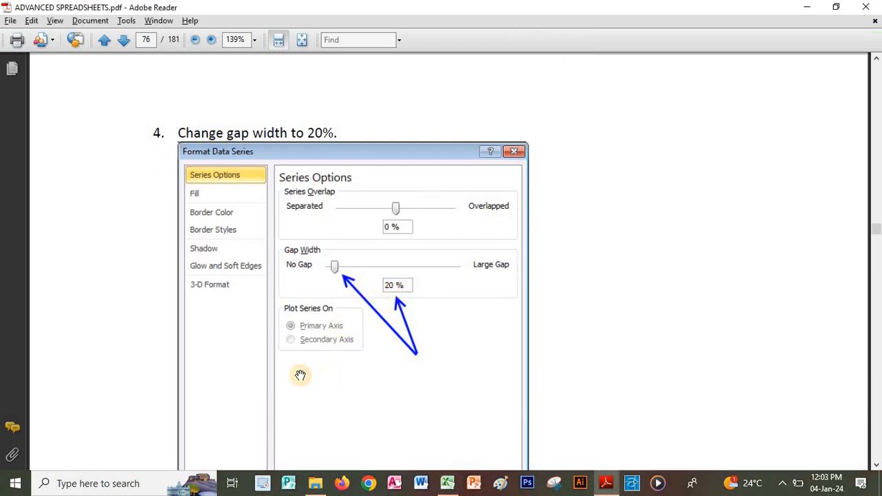
scroll(558, 363, "down", 10)
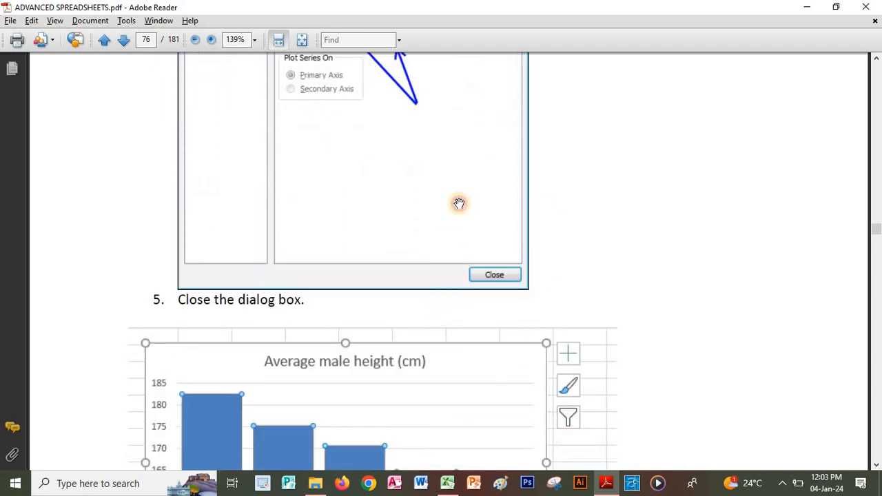
scroll(221, 345, "down", 1)
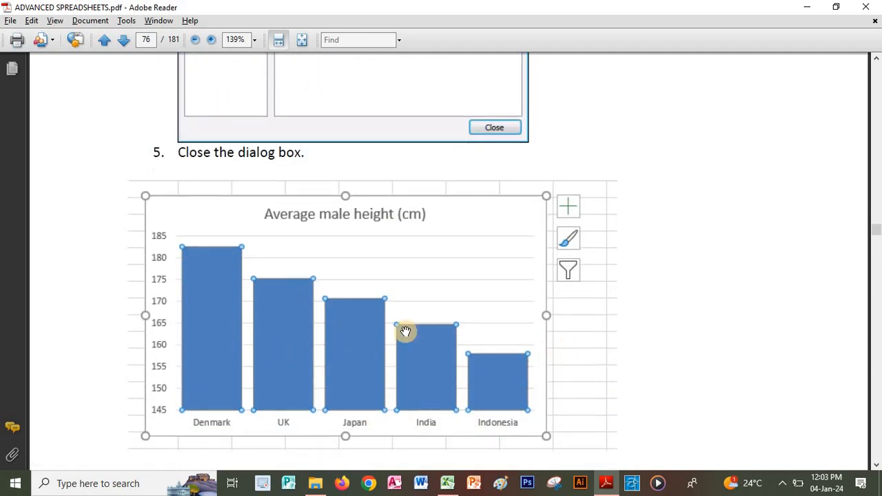
scroll(551, 375, "down", 4)
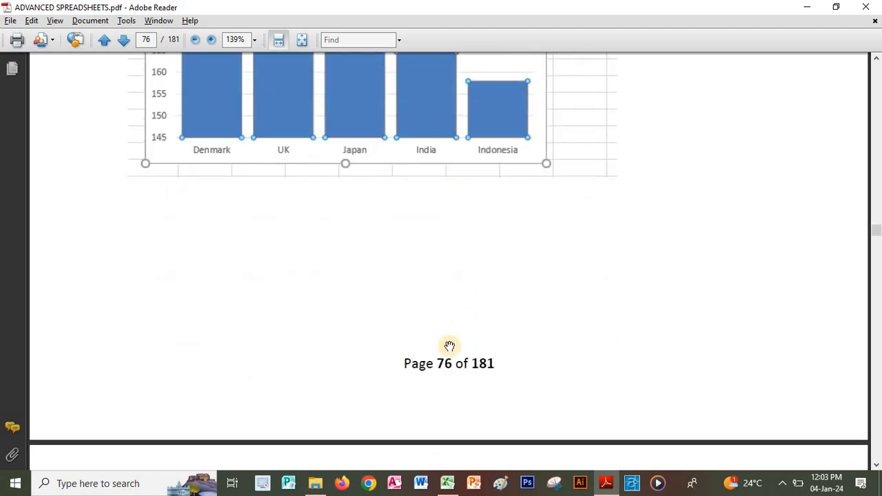
Step: Go to page 77 of the guide and examine the "Insert a picture to chart column" section
scroll(413, 272, "down", 2)
scroll(384, 301, "down", 6)
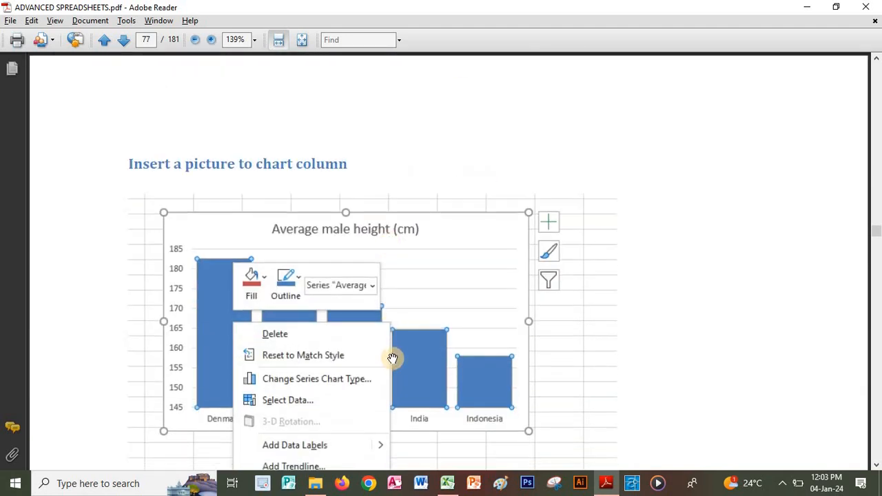
scroll(395, 319, "down", 2)
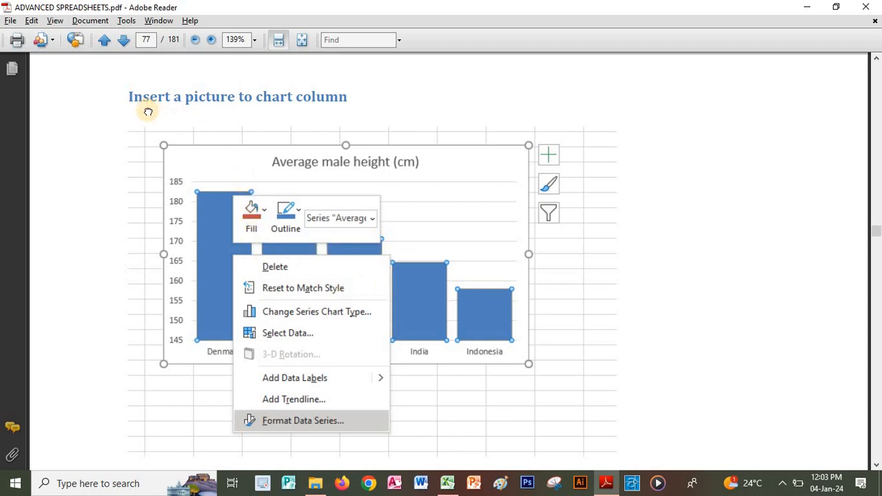
scroll(148, 112, "down", 1)
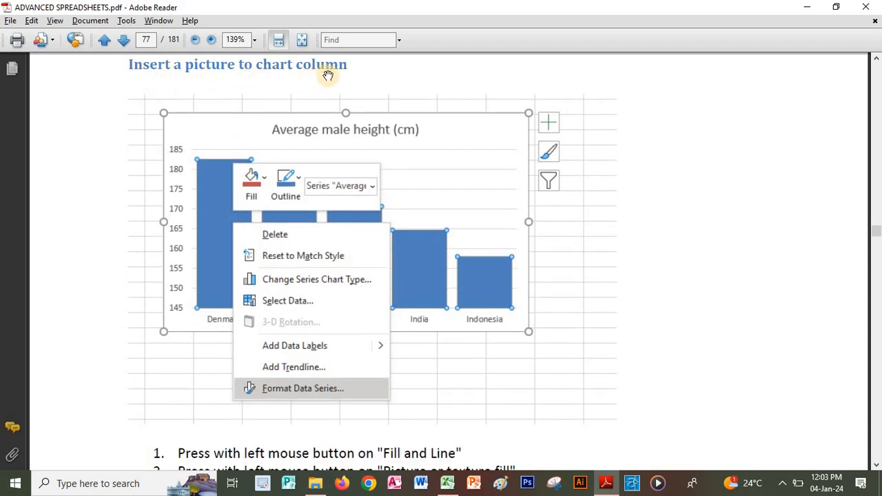
Step: Read steps 1 to 3 for inserting a picture into a chart column and the Format Data Series illustration on page 77
scroll(336, 255, "down", 7)
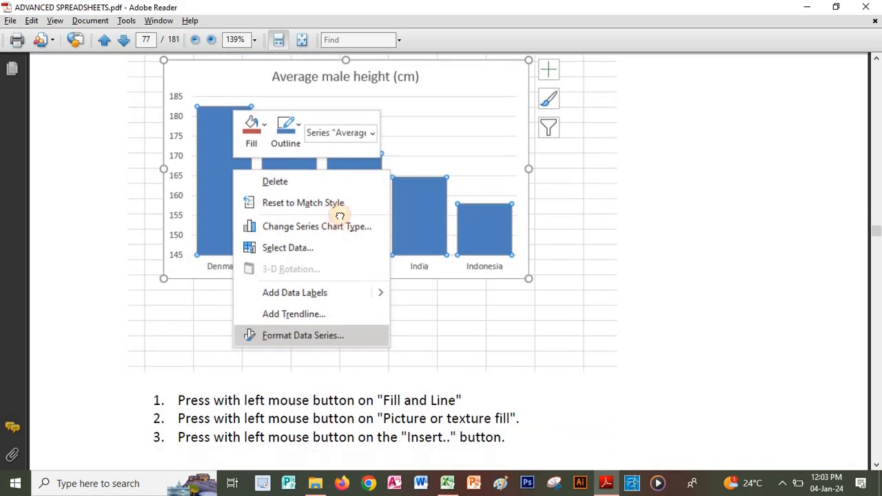
scroll(297, 277, "down", 3)
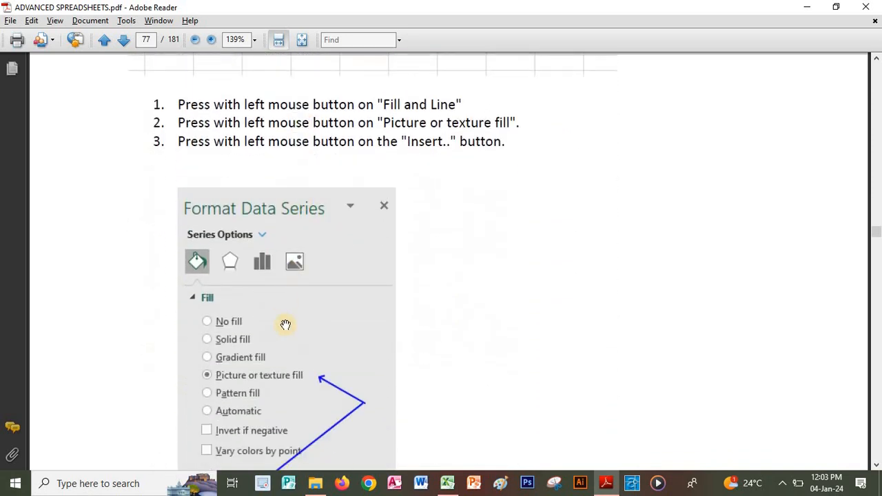
scroll(289, 290, "down", 2)
scroll(290, 277, "down", 2)
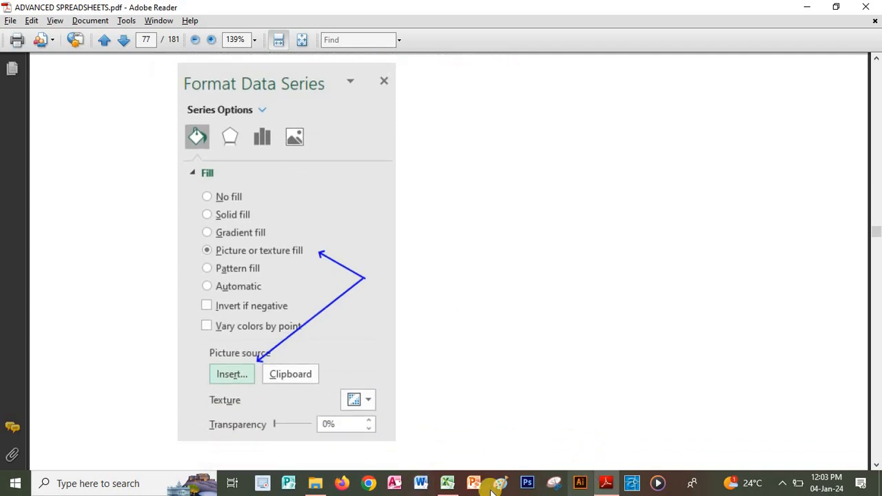
Step: Switch to Excel, give the Not Met series a picture or texture fill, look through the available textures, and close the formatting dialog
left_click(448, 483)
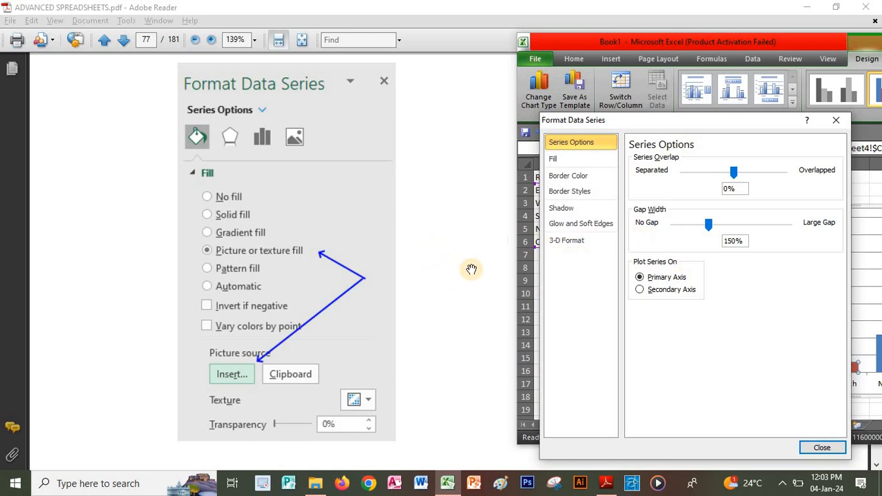
left_click(556, 160)
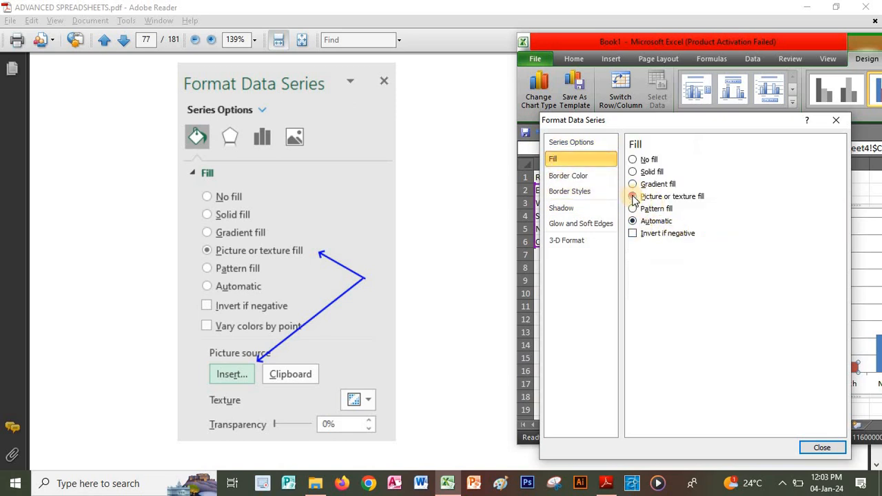
left_click(632, 196)
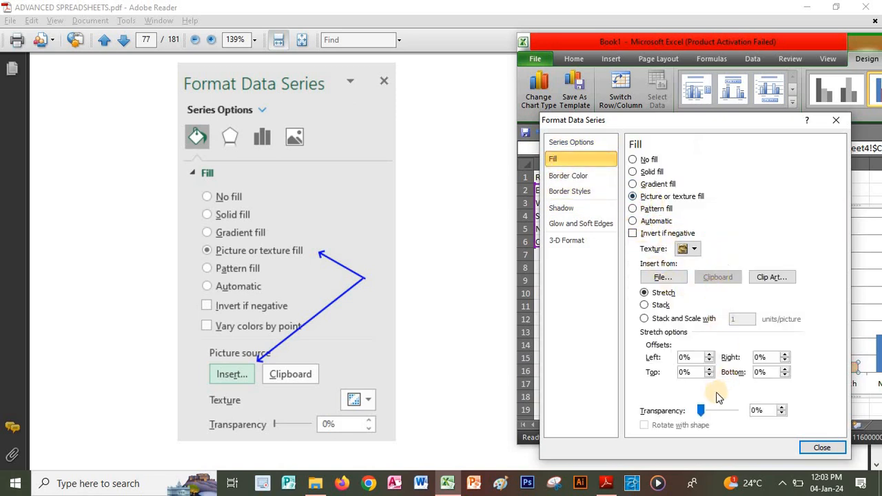
left_click(693, 250)
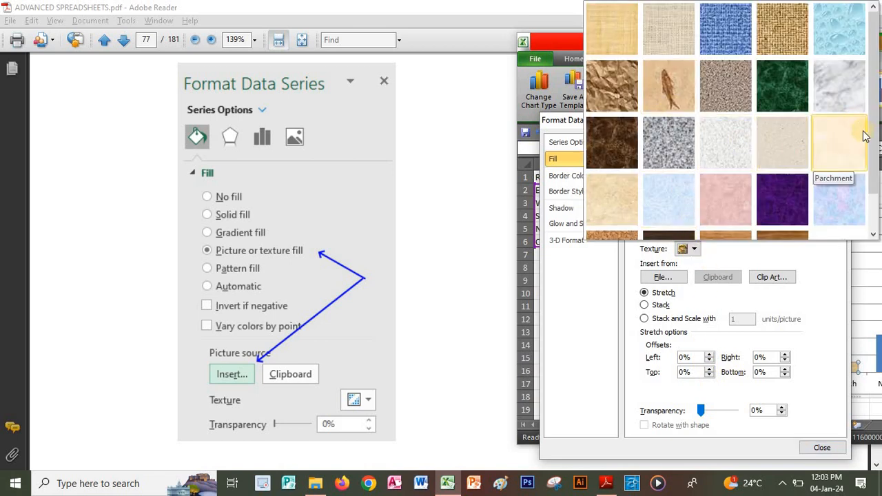
left_click_drag(874, 145, 848, 54)
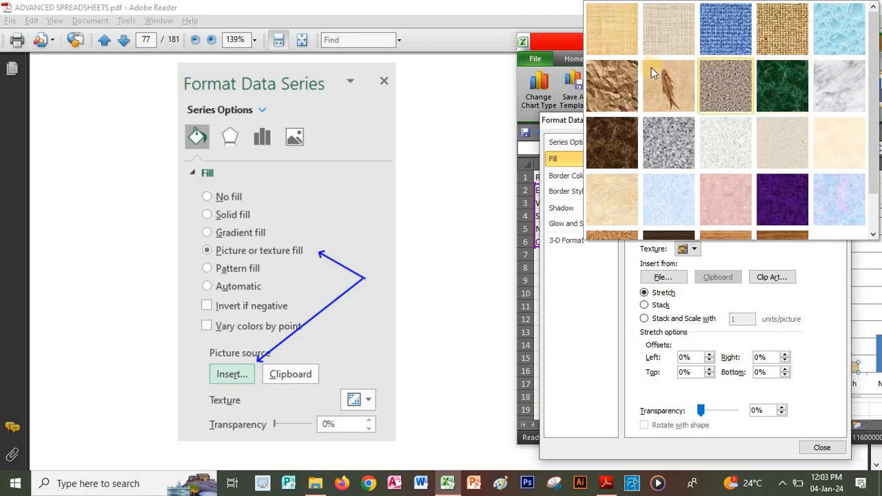
left_click(688, 250)
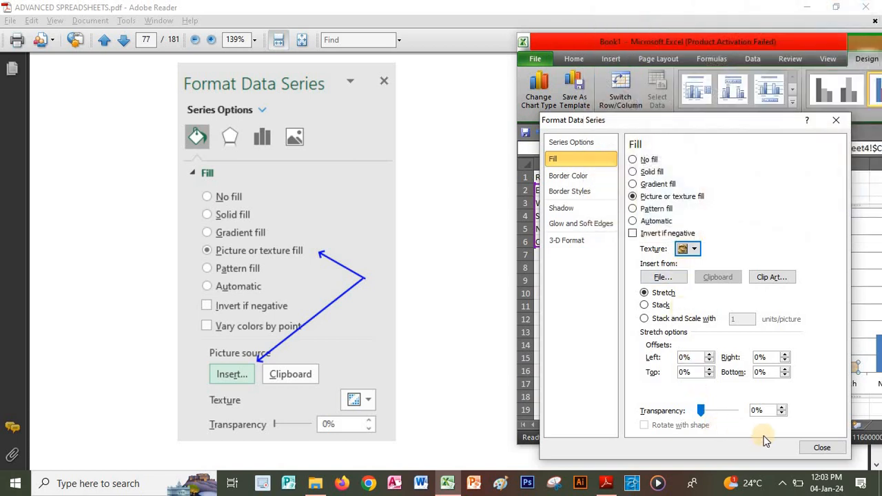
left_click(822, 449)
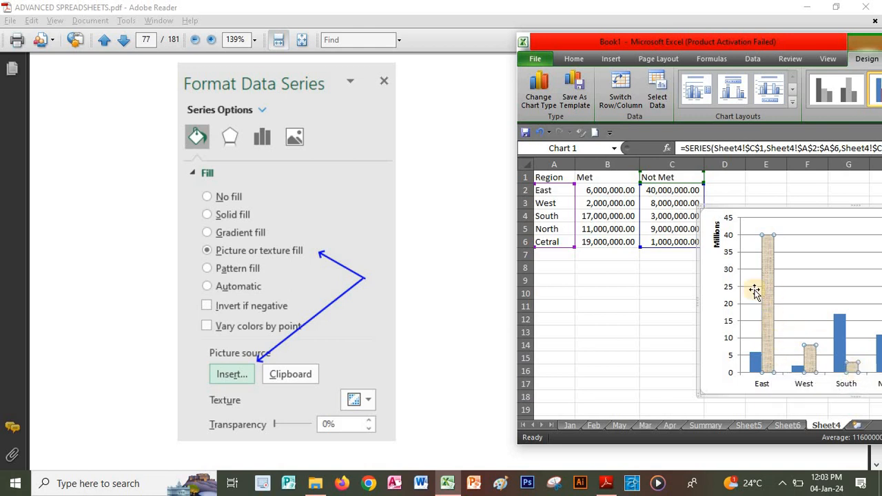
Step: Return to the PDF guide and review picture-insertion steps 4 and 5 and the example chart on page 78
left_click(393, 337)
scroll(414, 324, "down", 10)
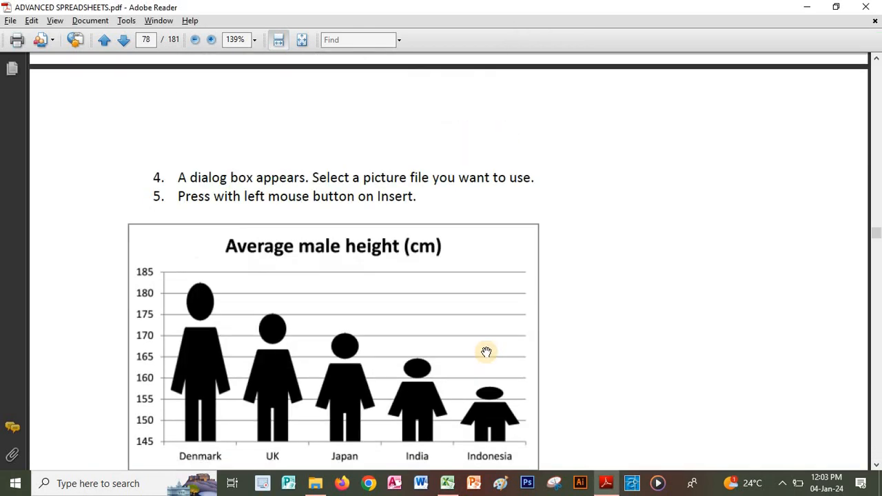
scroll(496, 280, "down", 2)
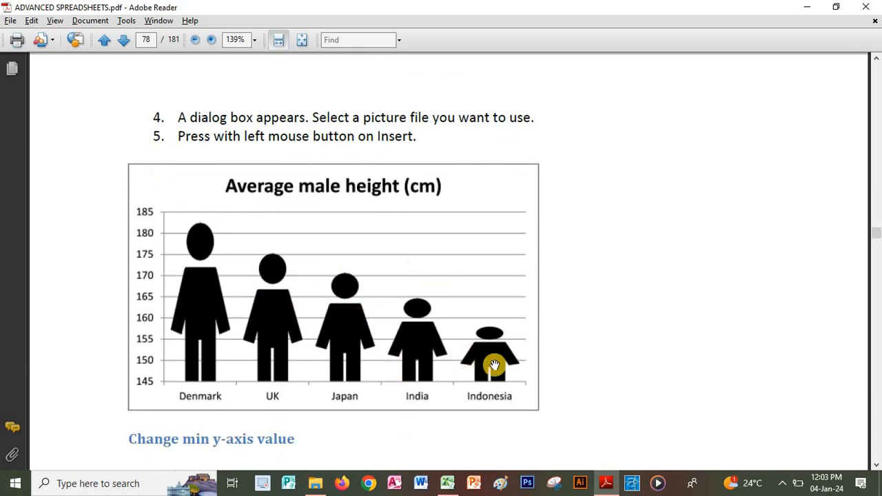
Step: Read the "Change min y-axis value" instructions and their example chart on pages 78 and 79 of the guide
scroll(561, 241, "down", 9)
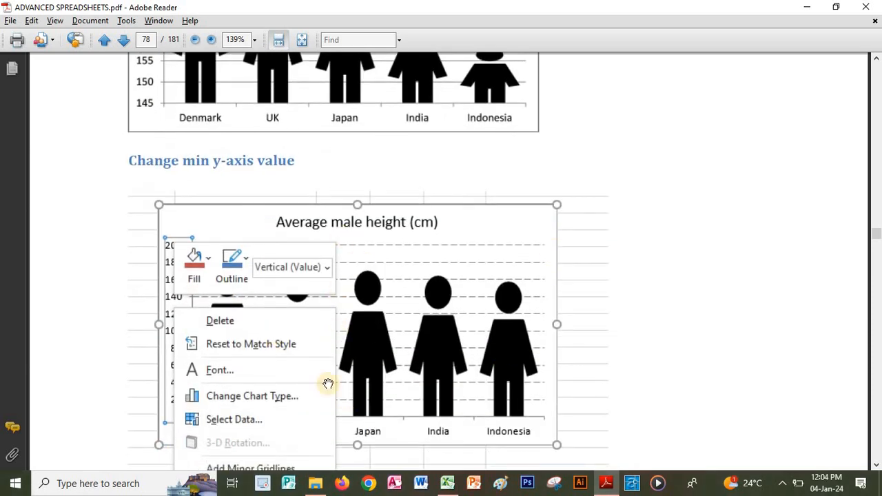
scroll(358, 289, "down", 7)
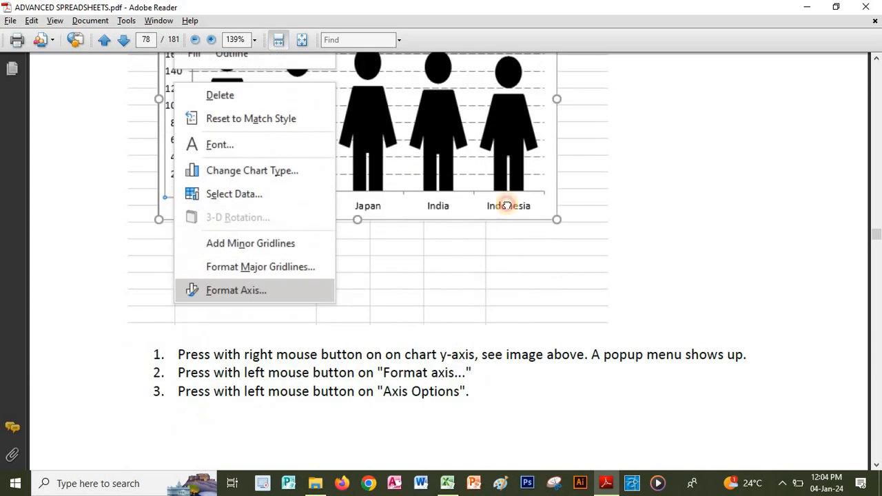
scroll(507, 206, "down", 15)
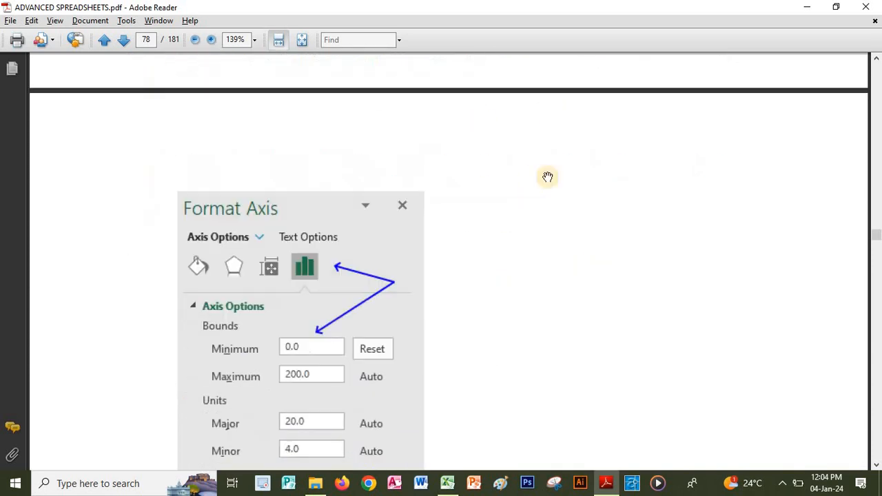
scroll(626, 128, "down", 10)
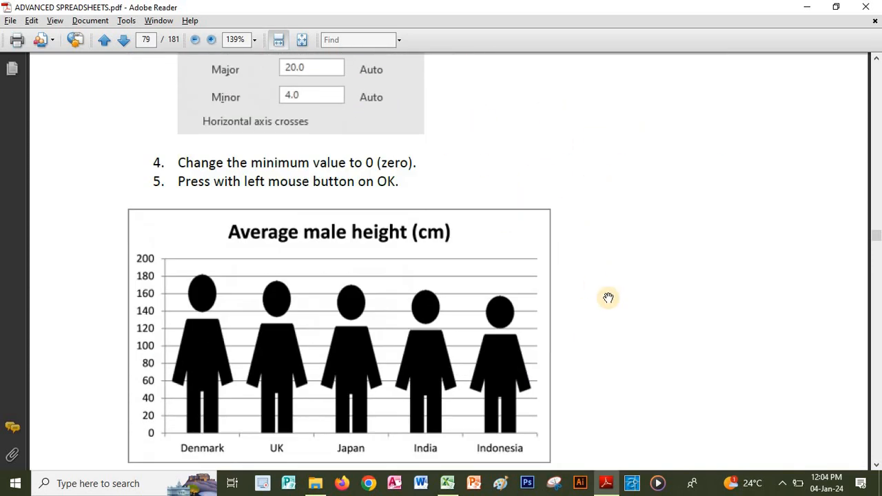
scroll(609, 298, "down", 15)
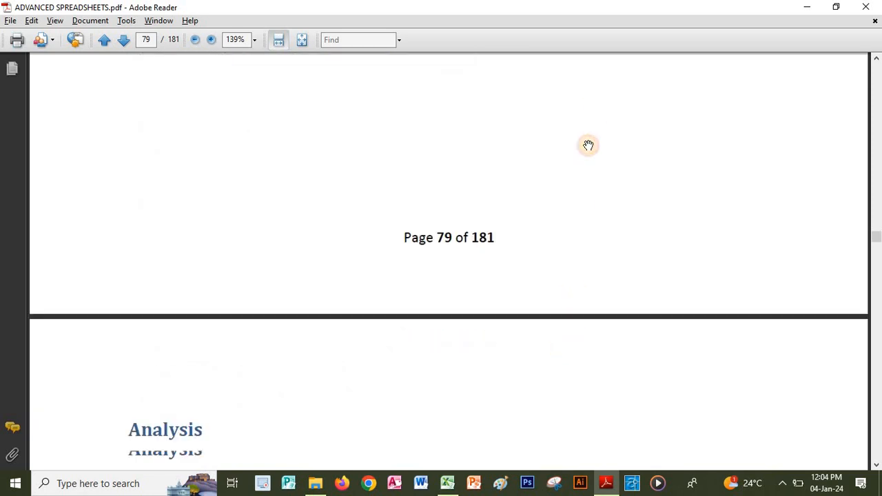
Step: Examine the Pivot Tables introduction and its sample data set in the Analysis chapter on page 80
scroll(588, 145, "down", 7)
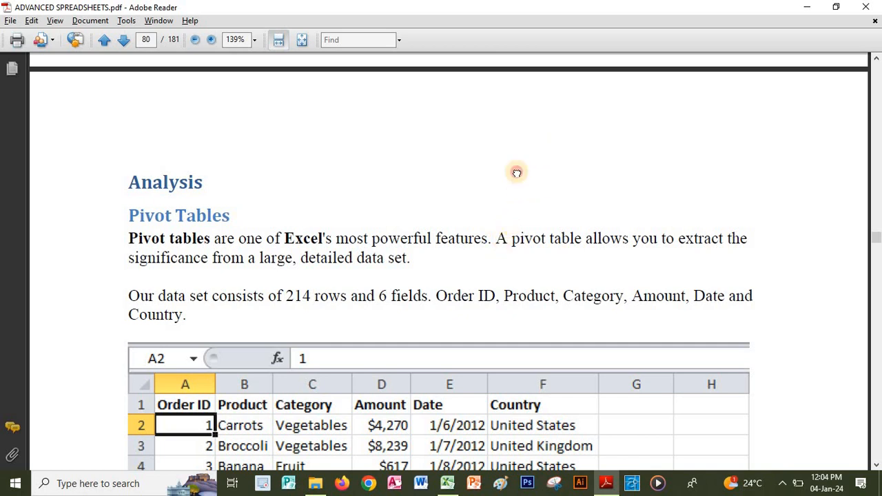
scroll(516, 173, "down", 4)
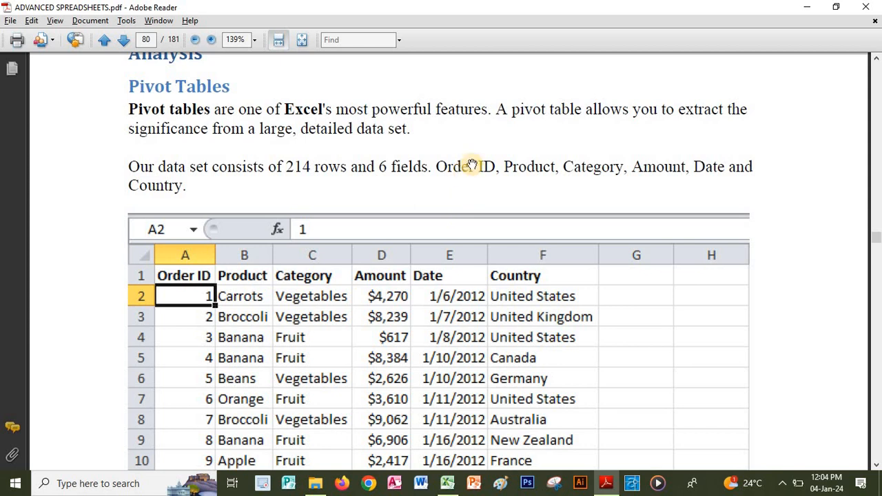
left_click_drag(470, 203, 472, 282)
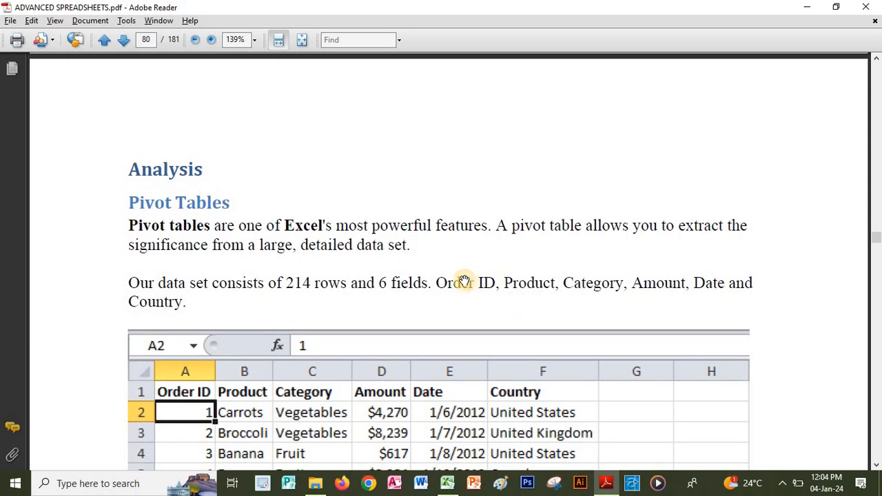
mouse_move(433, 336)
left_mouse_down()
mouse_move(438, 146)
mouse_move(469, 110)
mouse_move(466, 69)
left_mouse_up()
left_click_drag(445, 175, 442, 369)
scroll(442, 369, "up", 2)
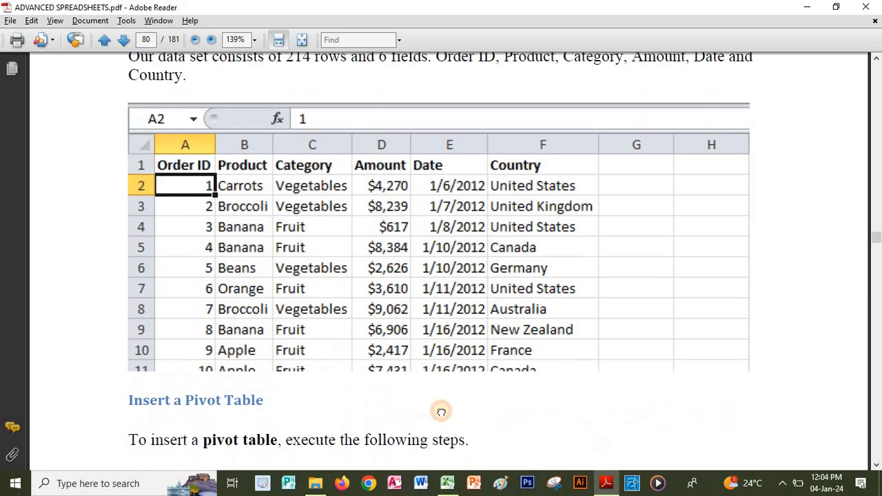
left_click_drag(441, 412, 424, 493)
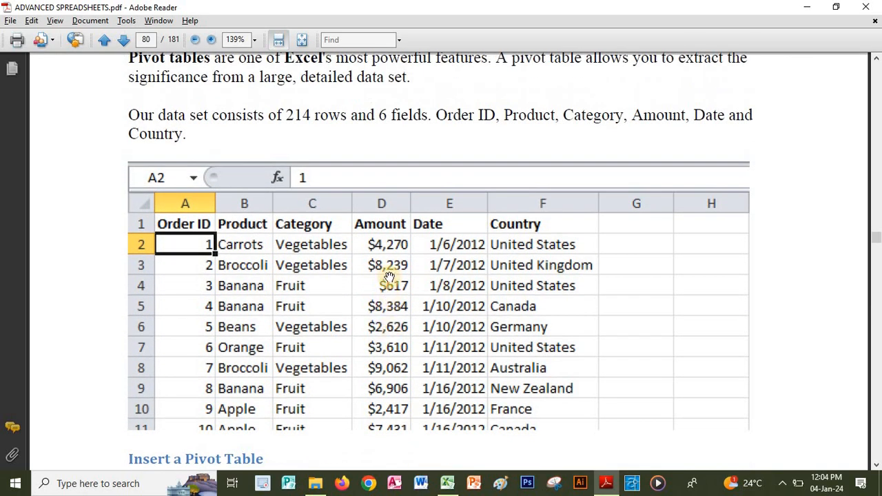
left_click_drag(420, 119, 417, 286)
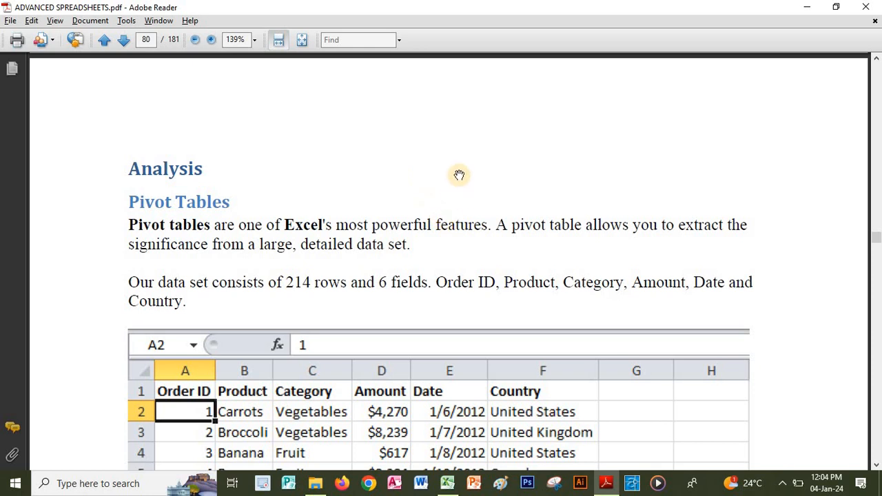
Step: Go back to page 79 and review the last minimum y-axis steps with the resulting average male height chart
scroll(465, 194, "up", 5)
scroll(494, 232, "up", 4)
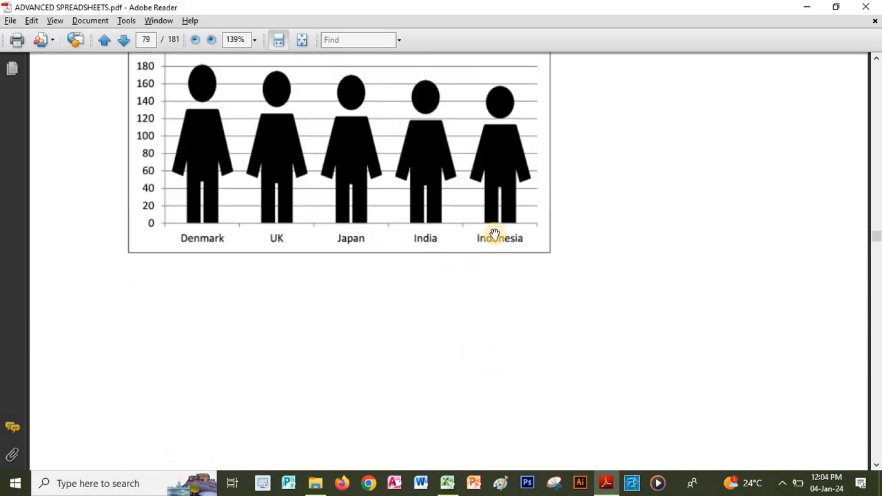
scroll(498, 418, "up", 3)
scroll(551, 359, "up", 1)
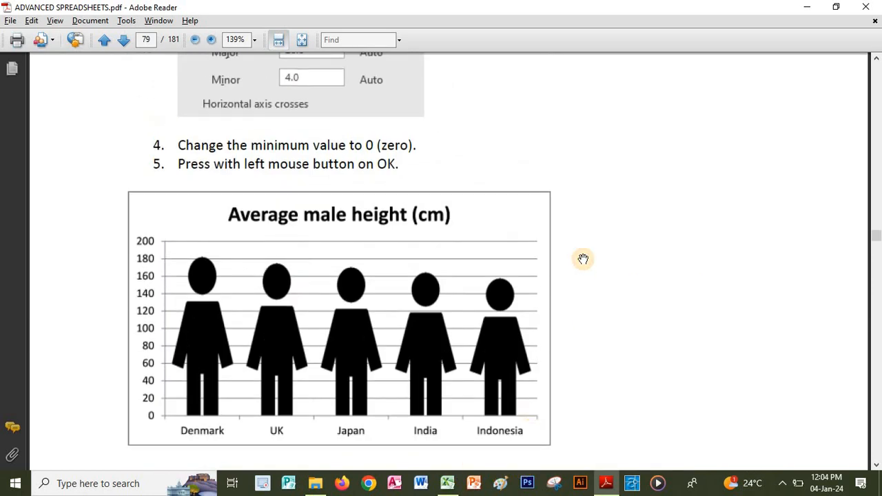